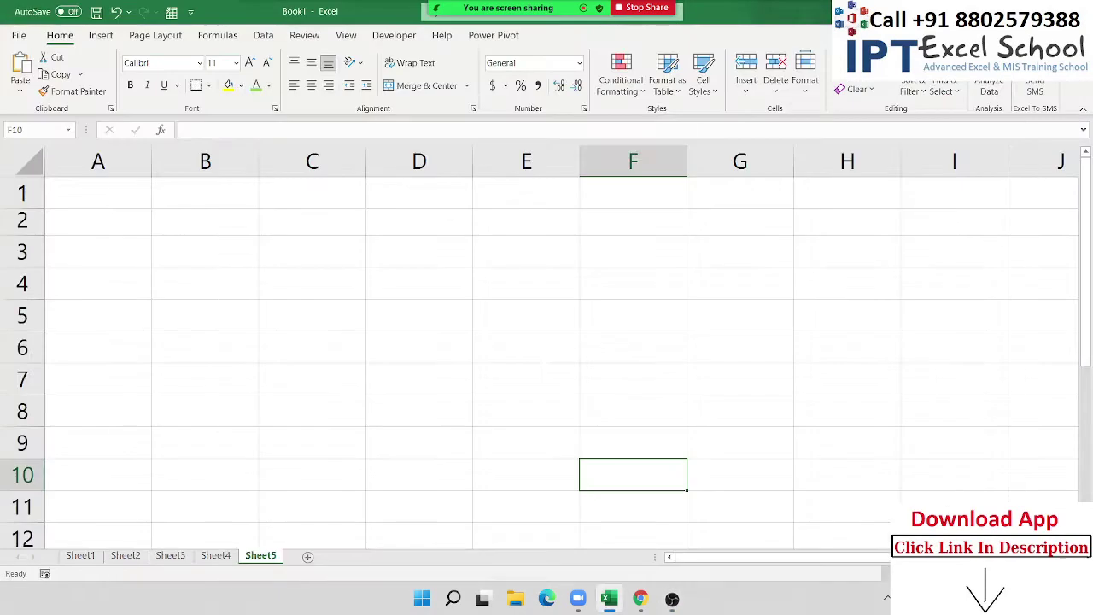
- Select cell D3, then open the File start page and scroll through the recent workbooks
click(440, 260)
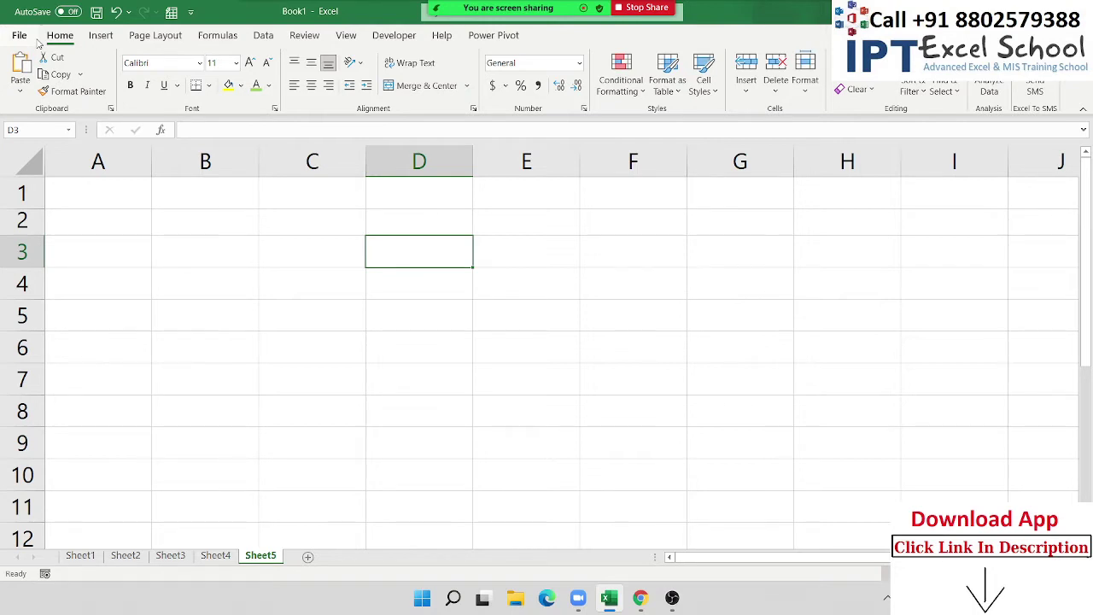
click(19, 35)
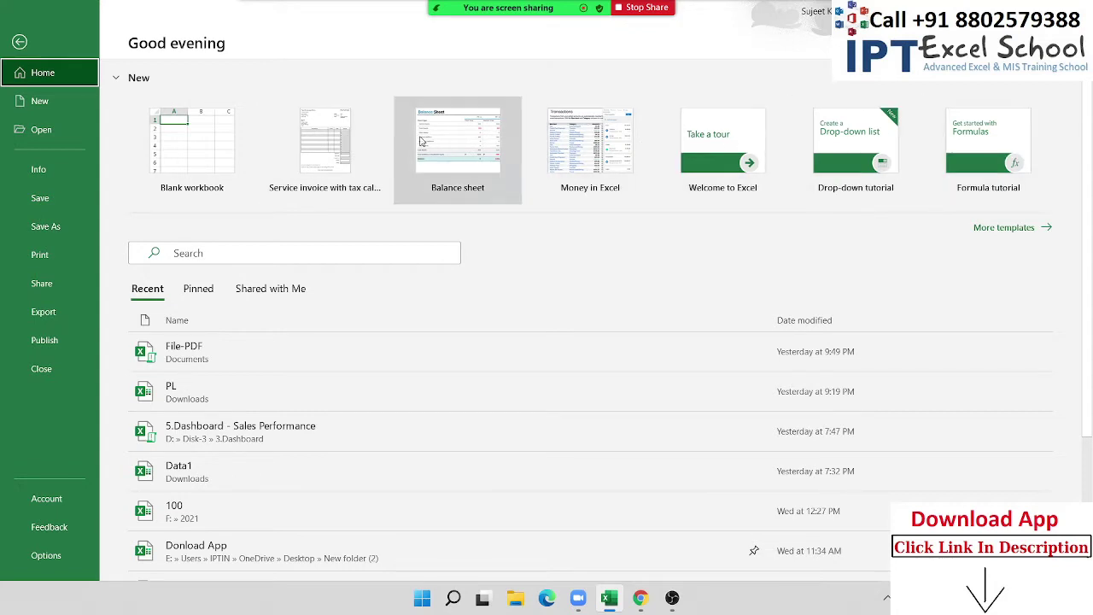
scroll(145, 282, down, 3)
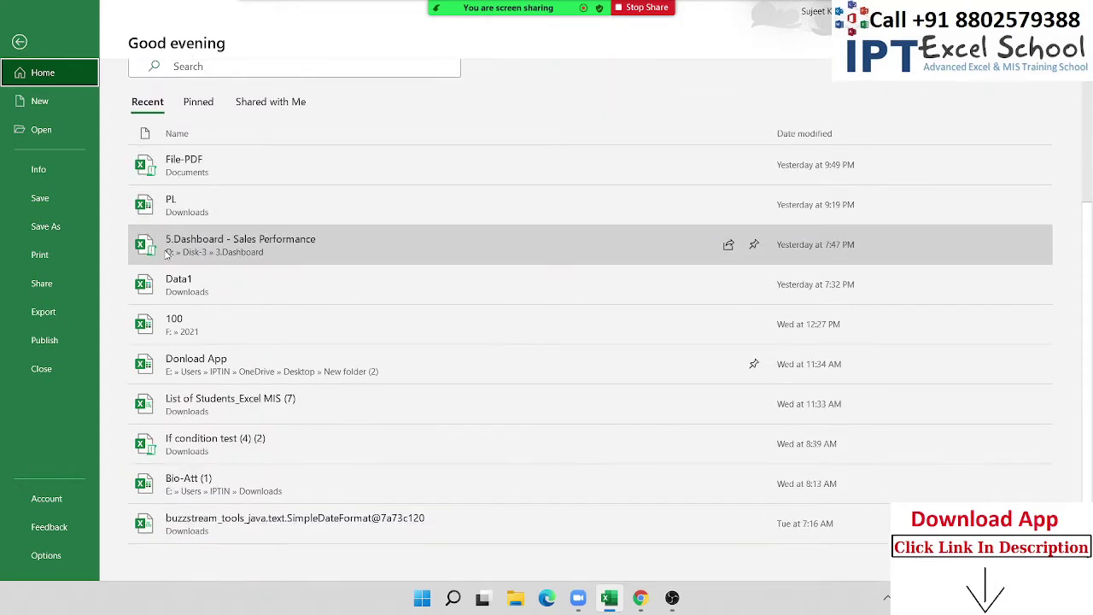
scroll(170, 286, up, 1)
scroll(171, 308, down, 1)
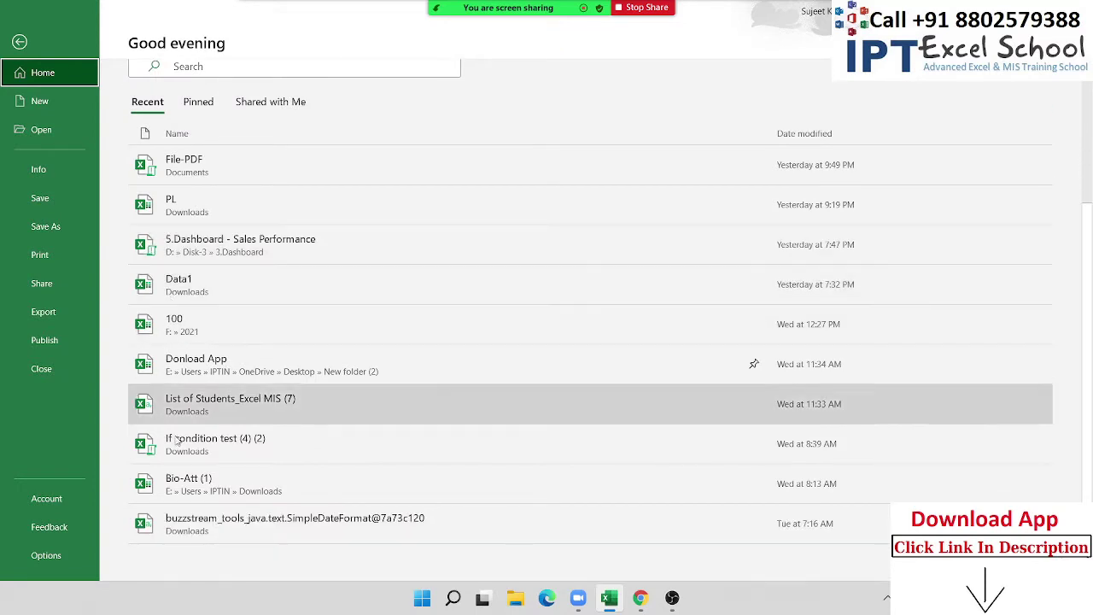
scroll(182, 412, up, 1)
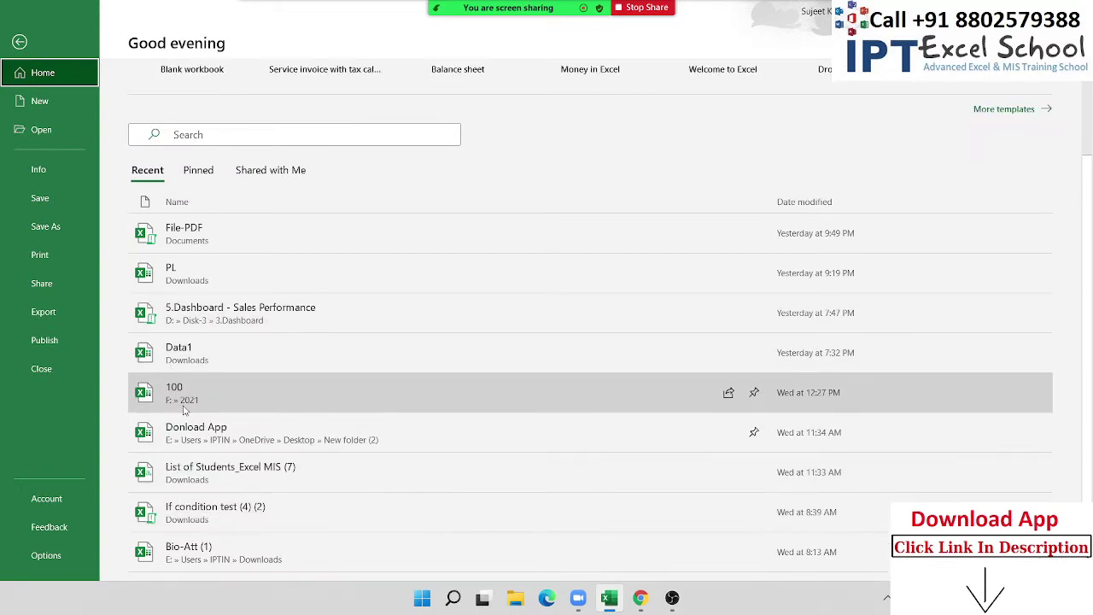
click(195, 172)
click(270, 289)
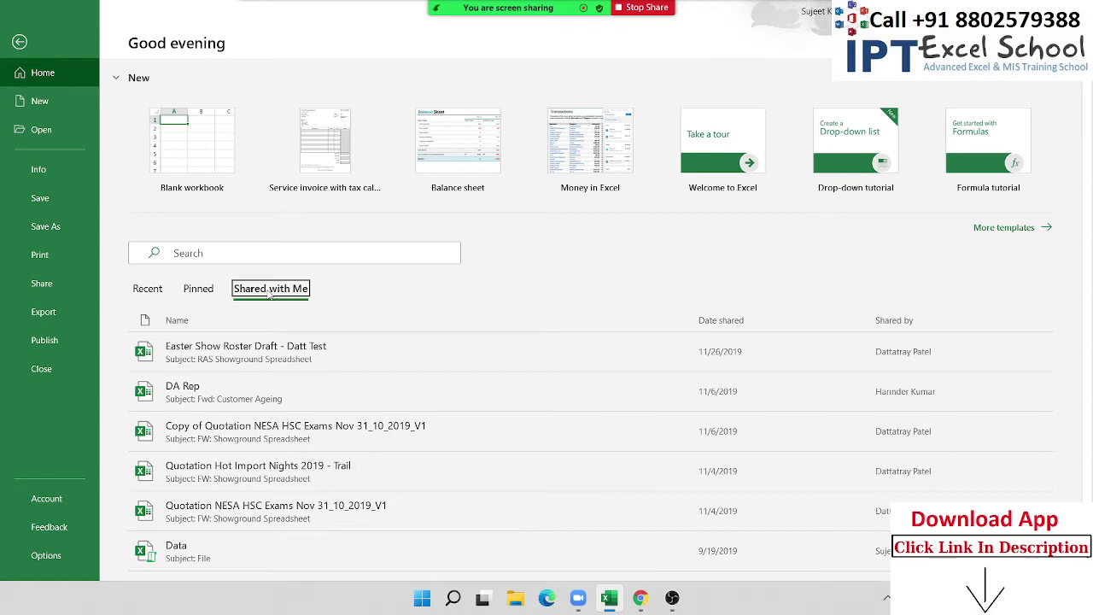
scroll(269, 292, down, 1)
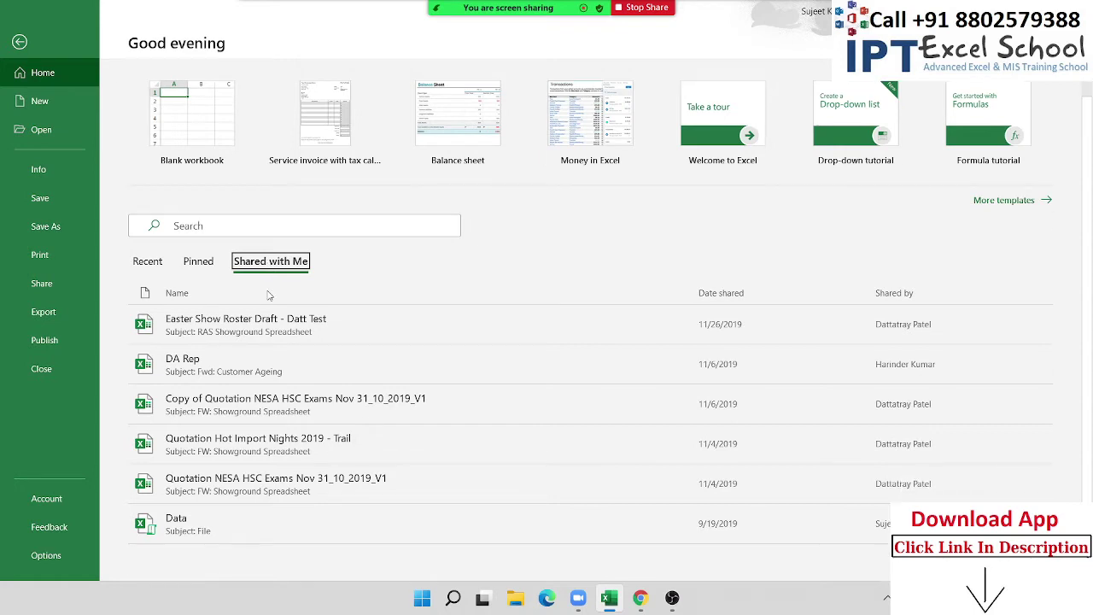
click(198, 261)
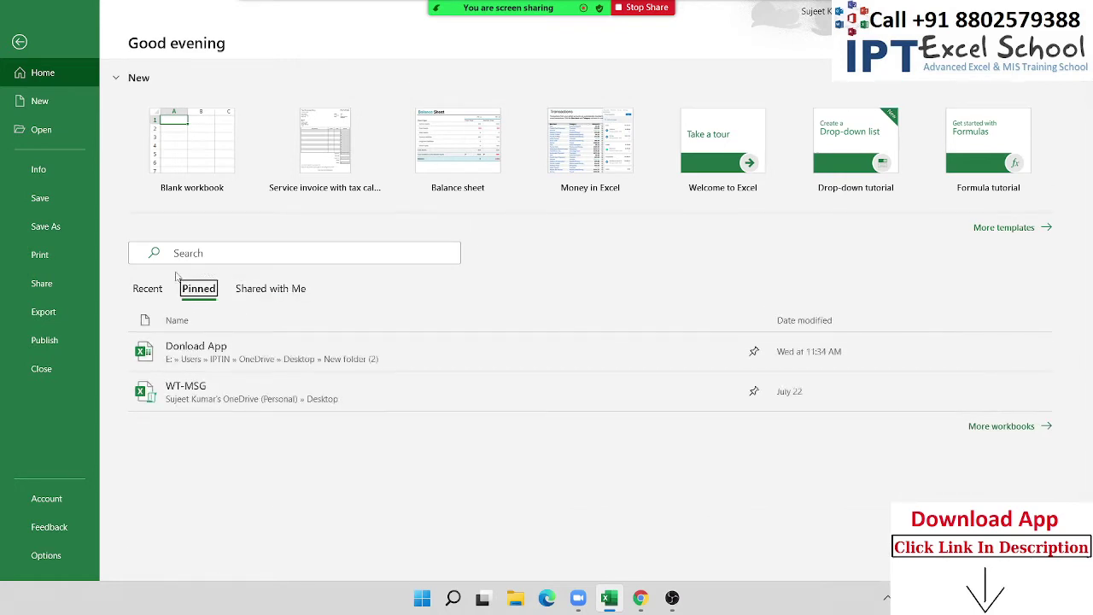
click(150, 287)
scroll(245, 295, down, 3)
scroll(245, 303, down, 2)
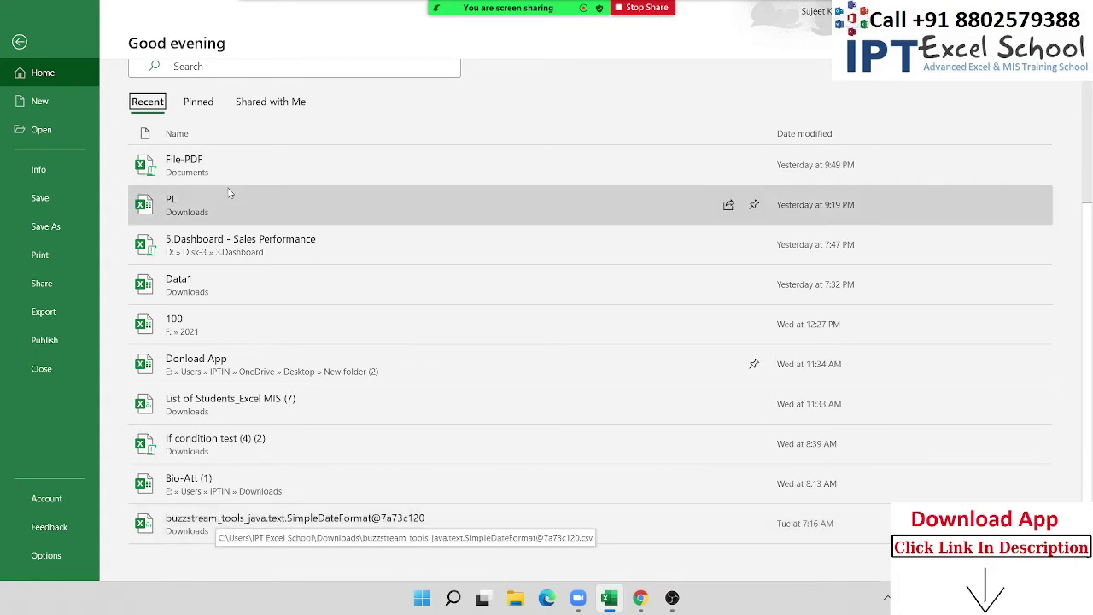
scroll(229, 193, up, 1)
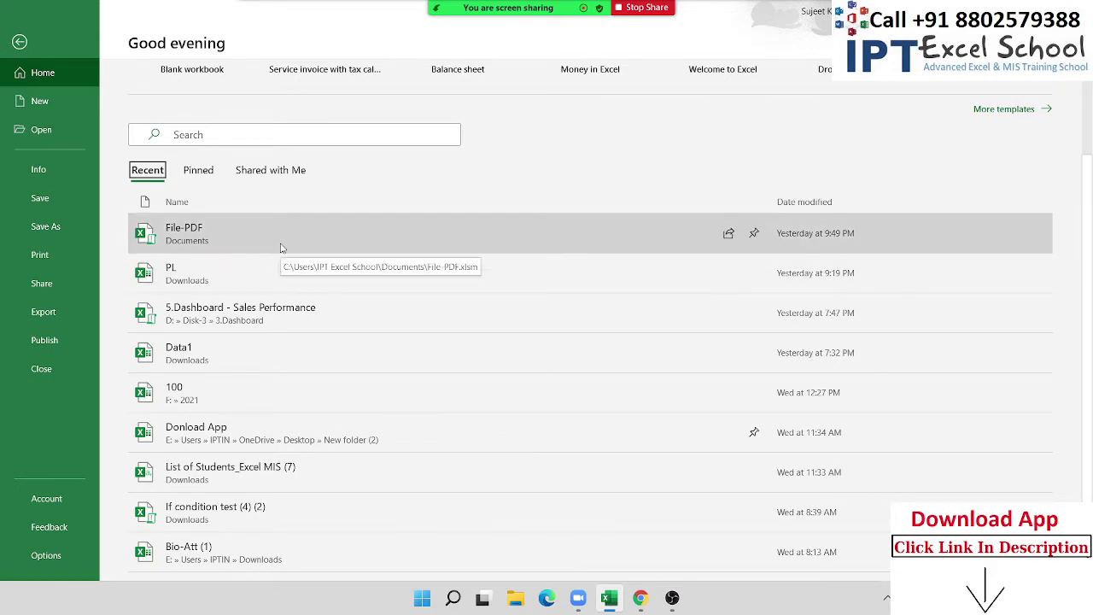
- Pin File-PDF to the recent workbooks list and open the PL workbook
click(753, 237)
scroll(753, 236, down, 1)
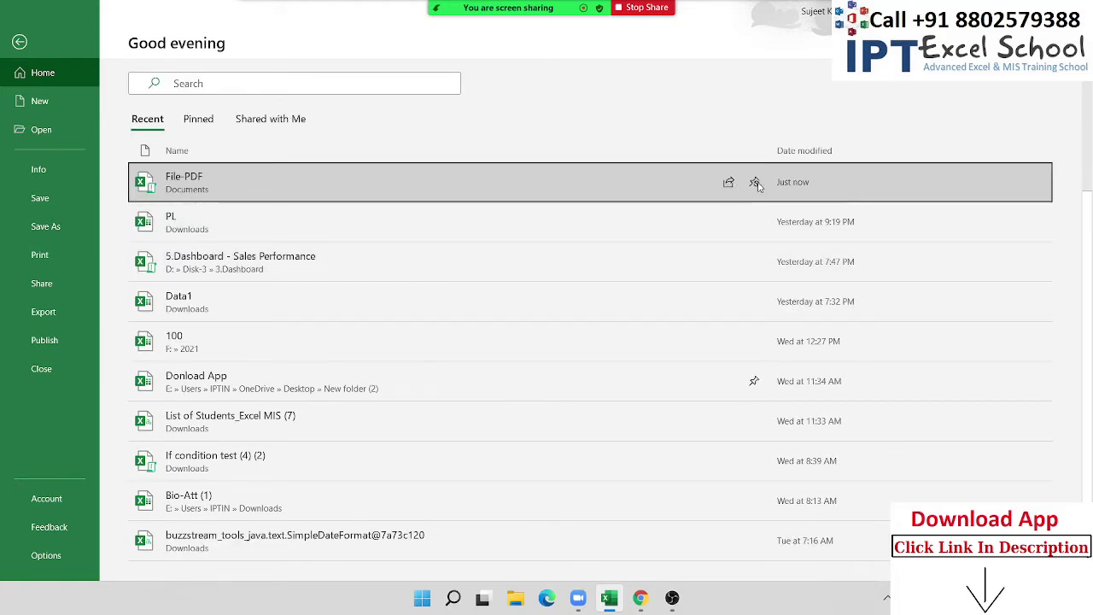
click(381, 229)
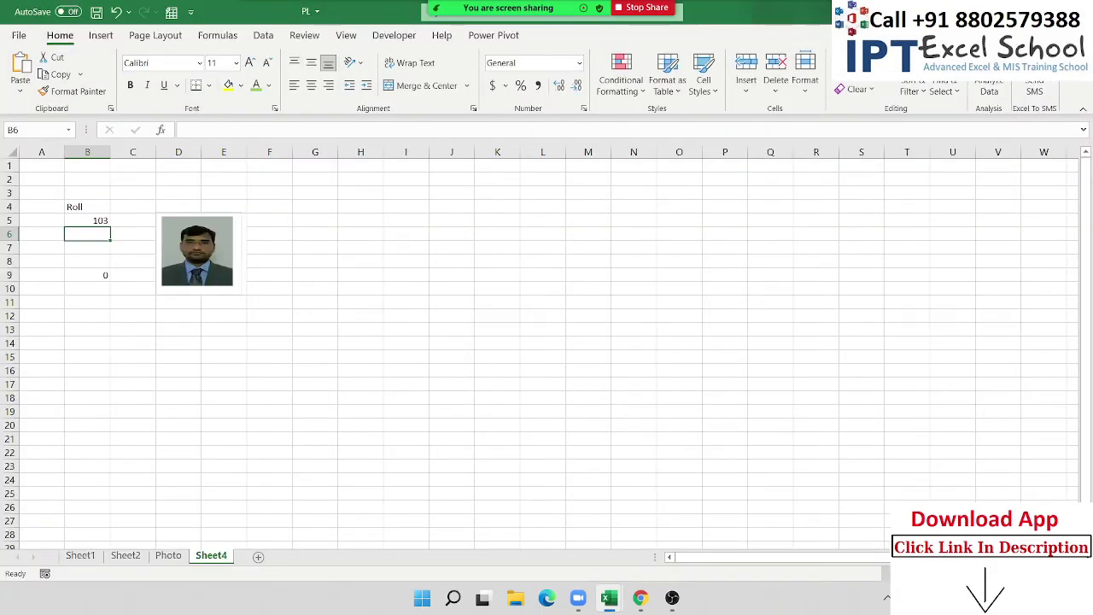
- Close PL with Don't Save, then list the Pinned workbooks on the start page
click(1074, 10)
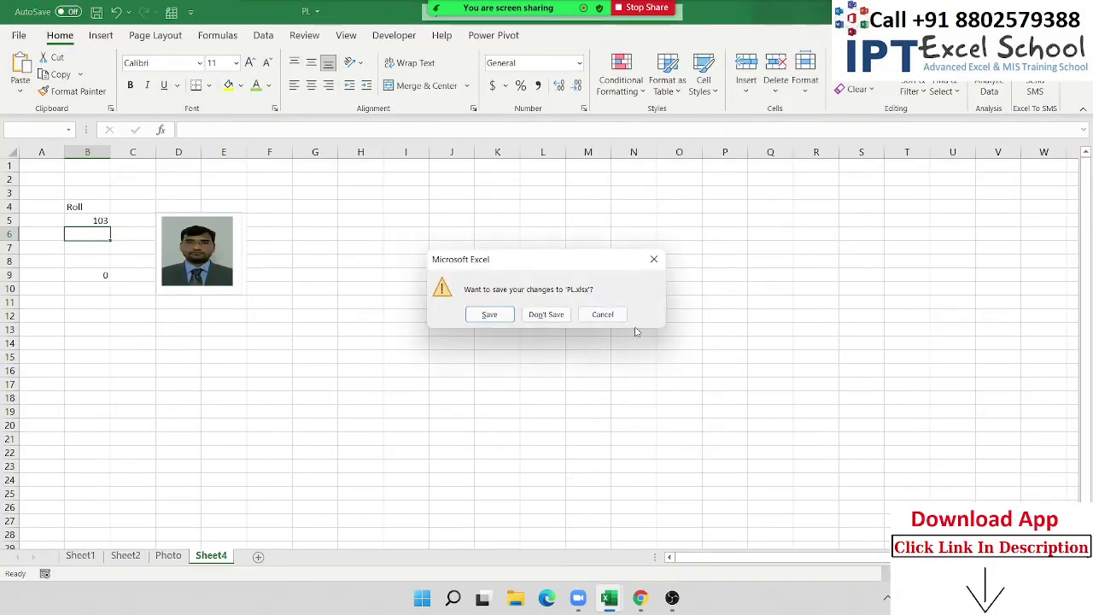
click(551, 314)
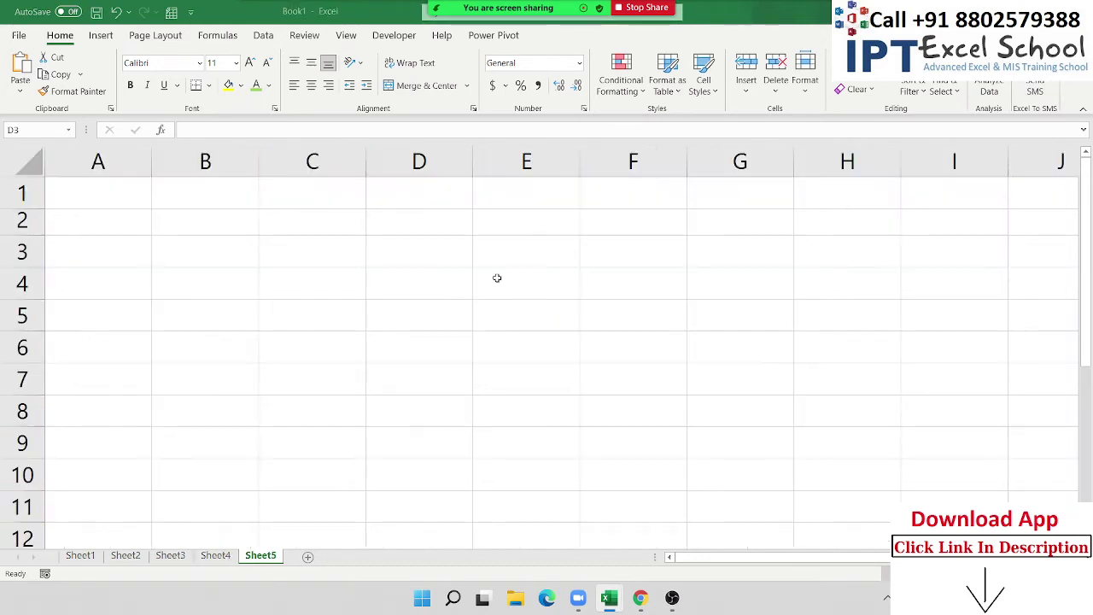
click(17, 36)
click(198, 288)
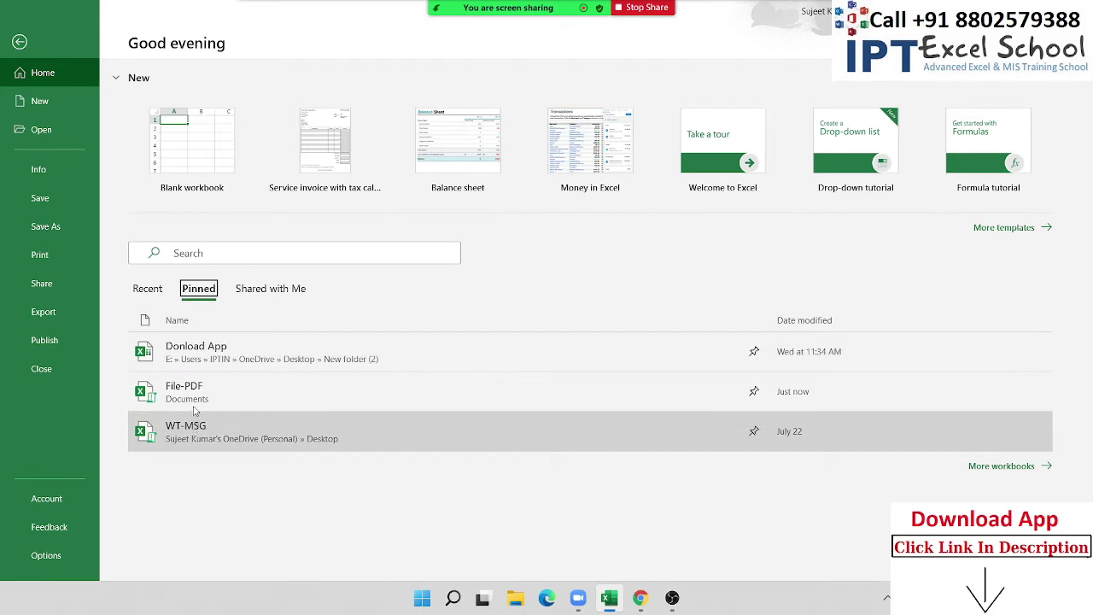
click(157, 292)
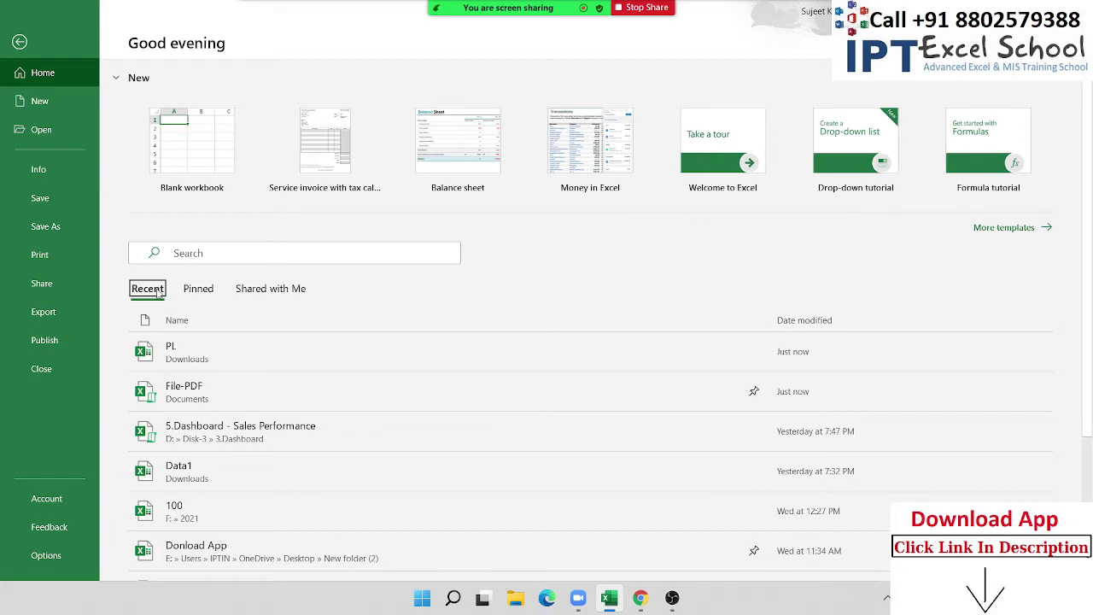
scroll(333, 256, down, 1)
scroll(317, 268, down, 1)
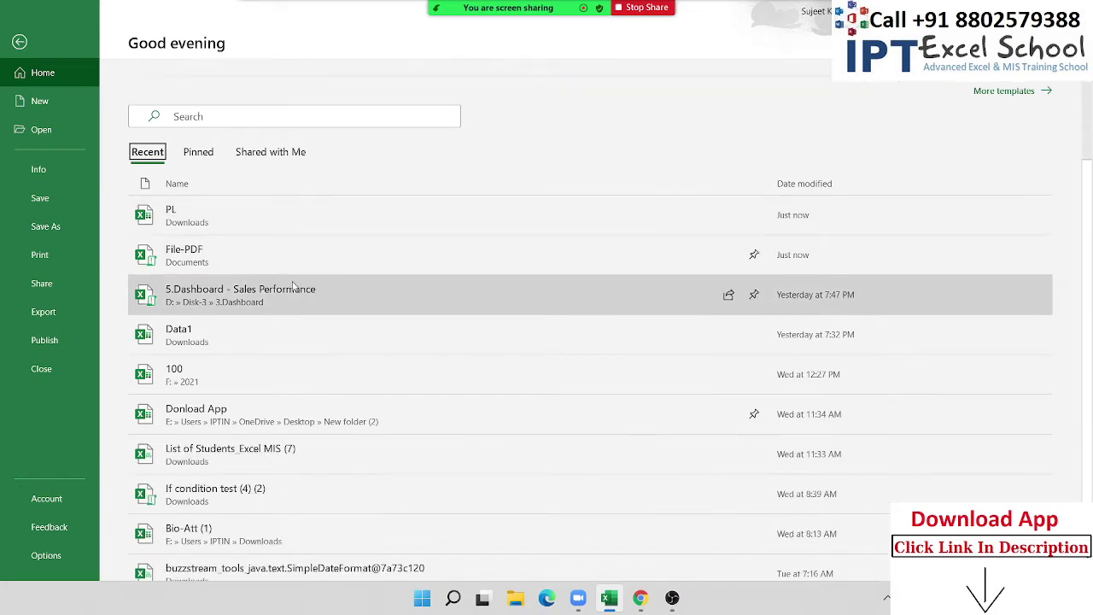
scroll(244, 537, down, 1)
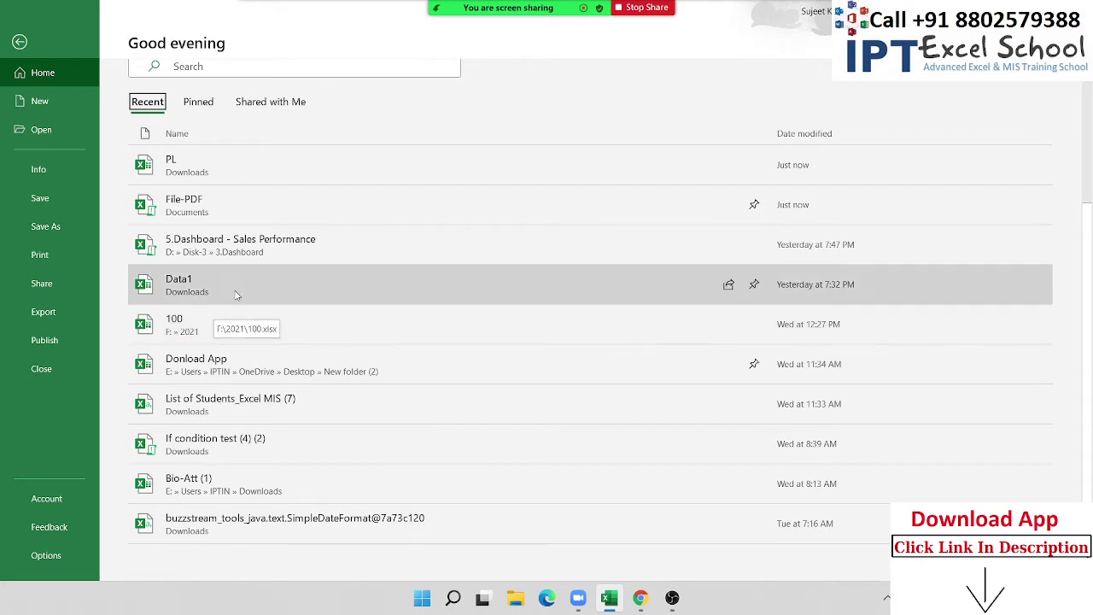
scroll(214, 309, up, 1)
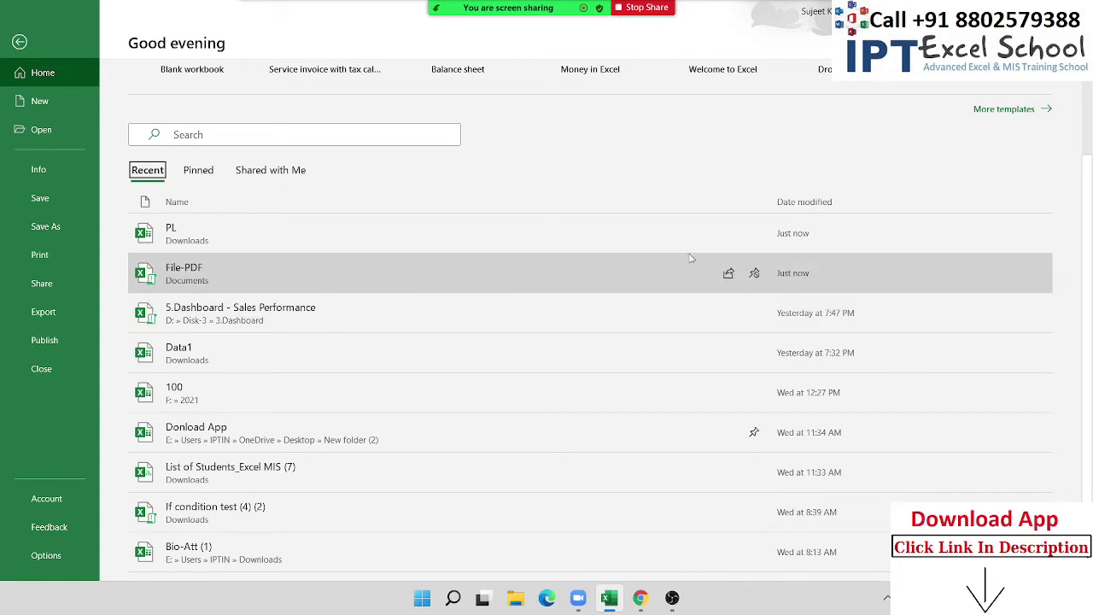
click(751, 273)
click(212, 172)
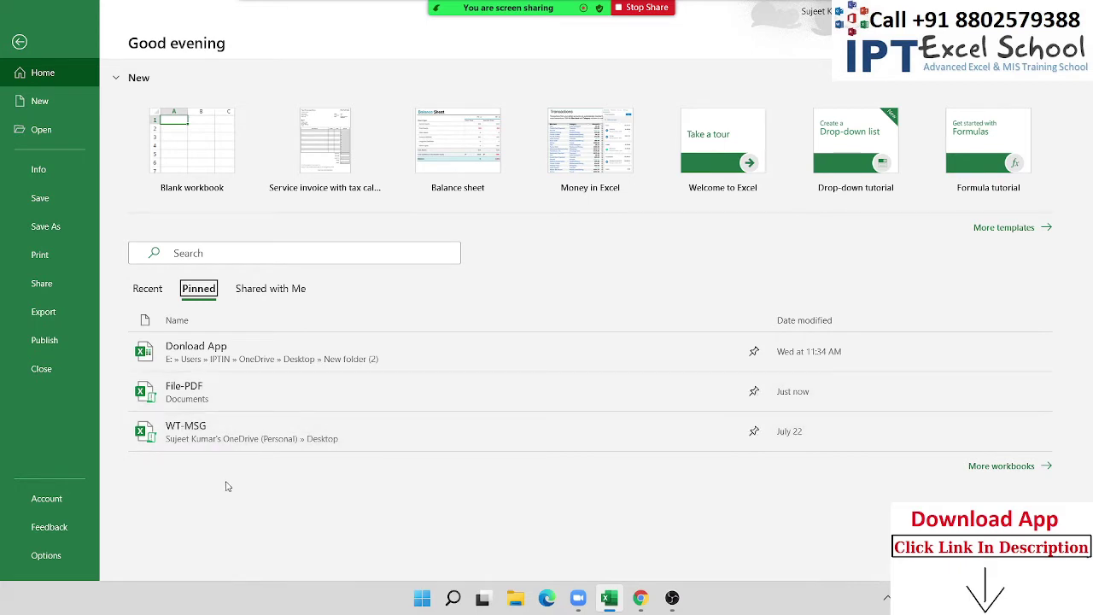
- Go to the New page and browse the template gallery
click(37, 111)
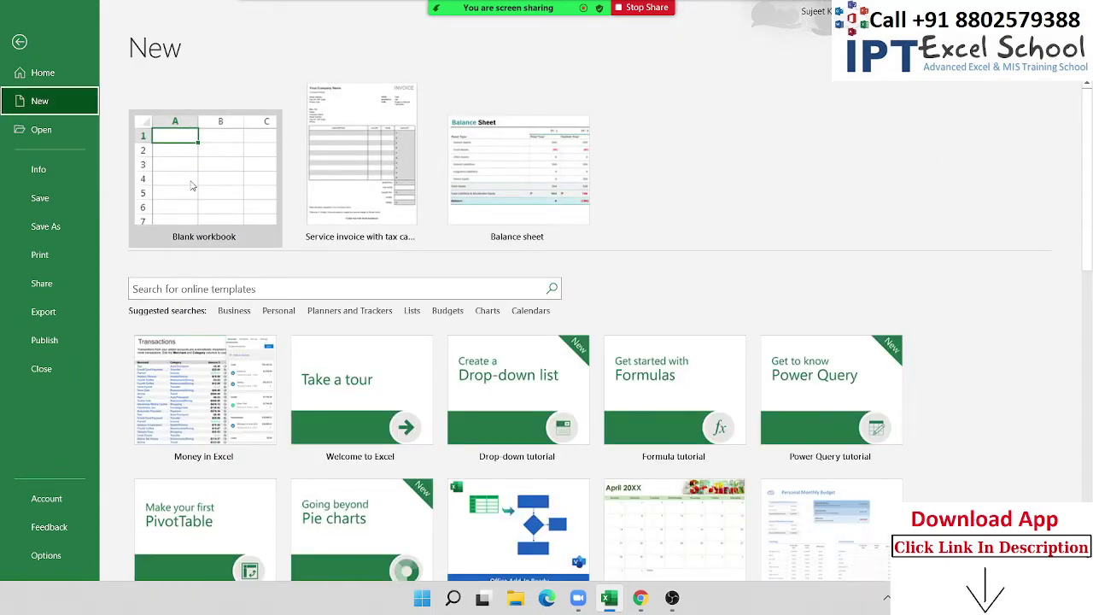
scroll(578, 461, down, 2)
scroll(579, 478, down, 3)
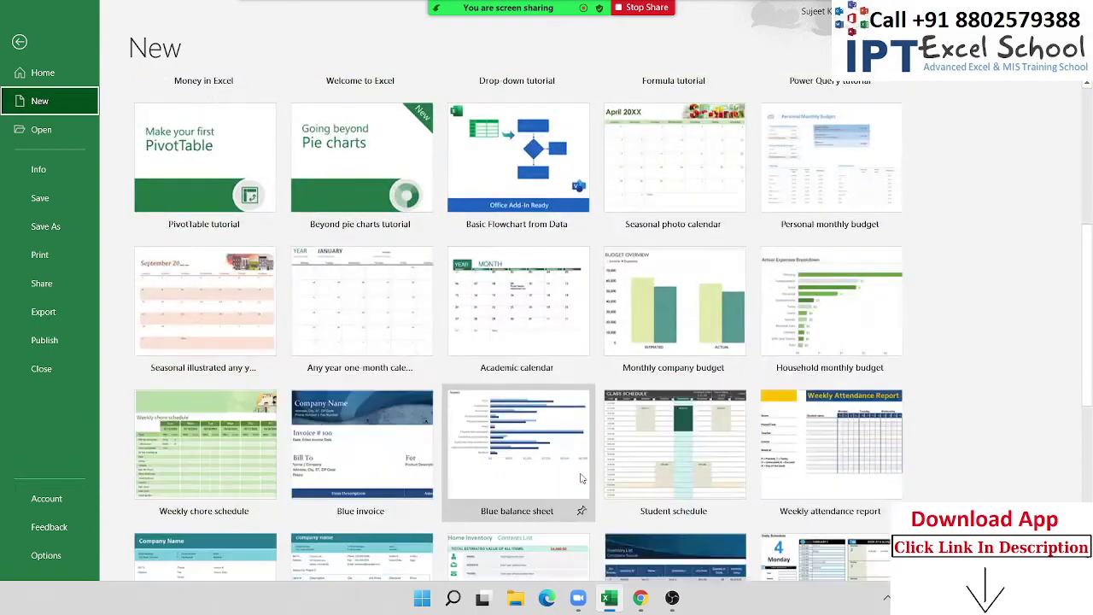
scroll(579, 478, down, 3)
scroll(580, 479, down, 2)
scroll(580, 478, down, 2)
scroll(580, 478, up, 3)
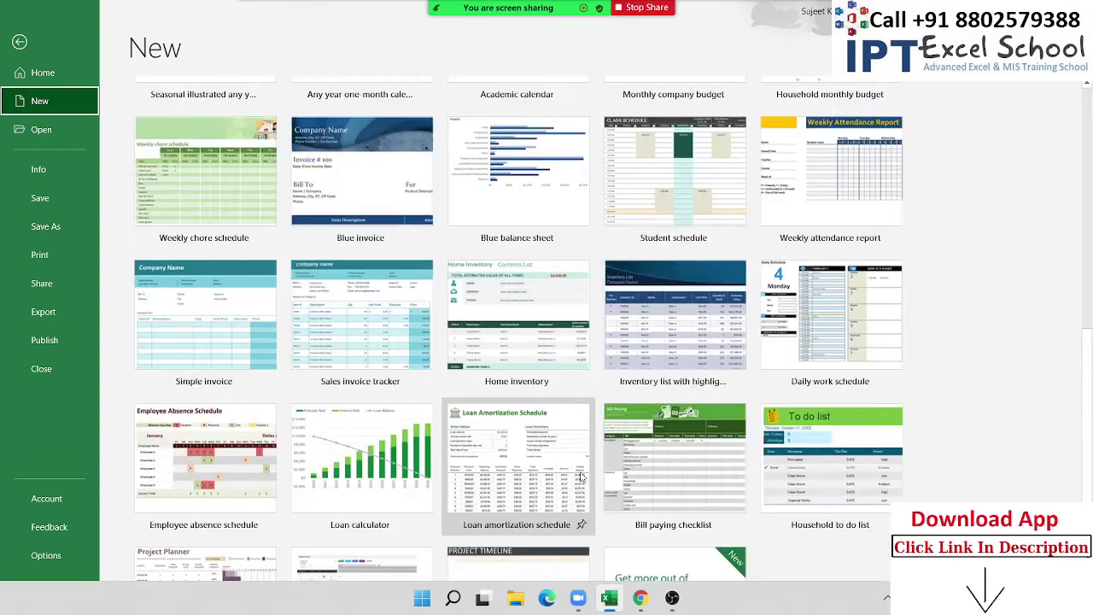
scroll(581, 478, up, 2)
scroll(563, 469, up, 6)
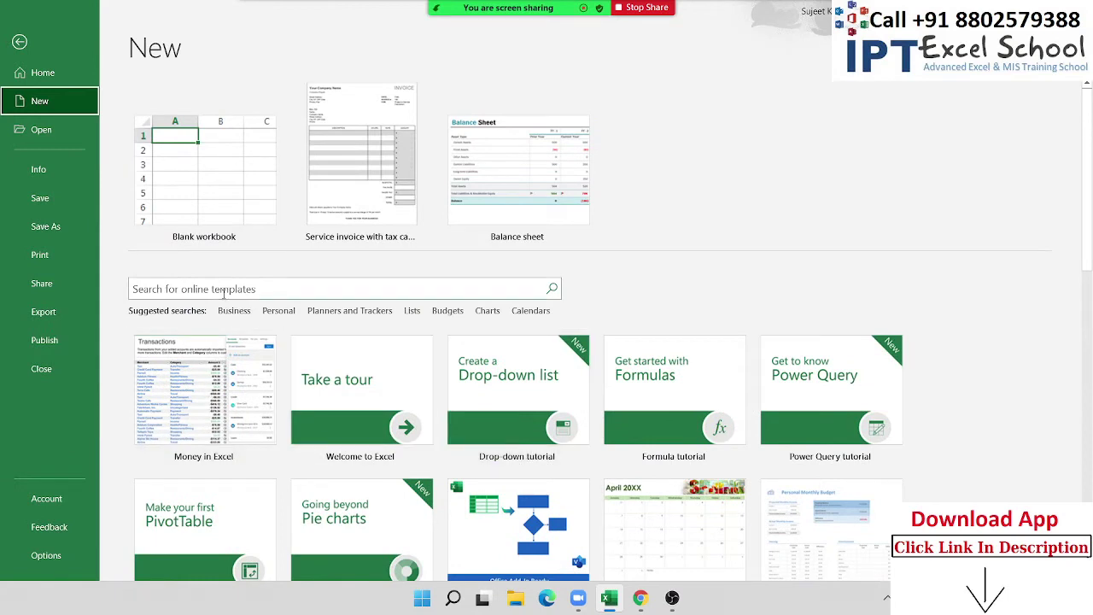
- Enter a trial term in the online template search box, then clear it and keep browsing
click(223, 291)
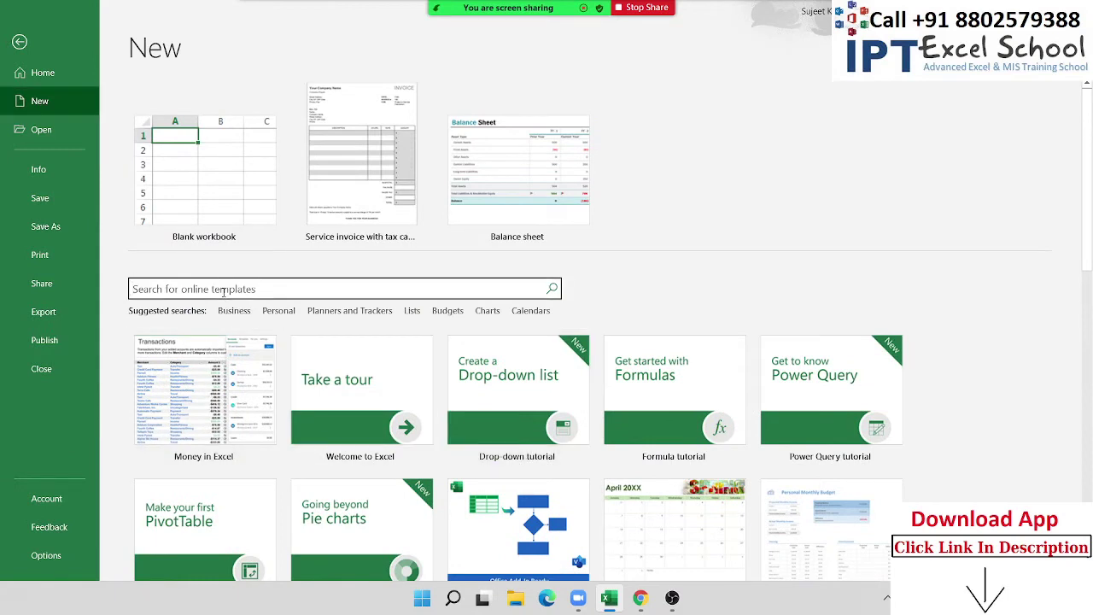
text(o)
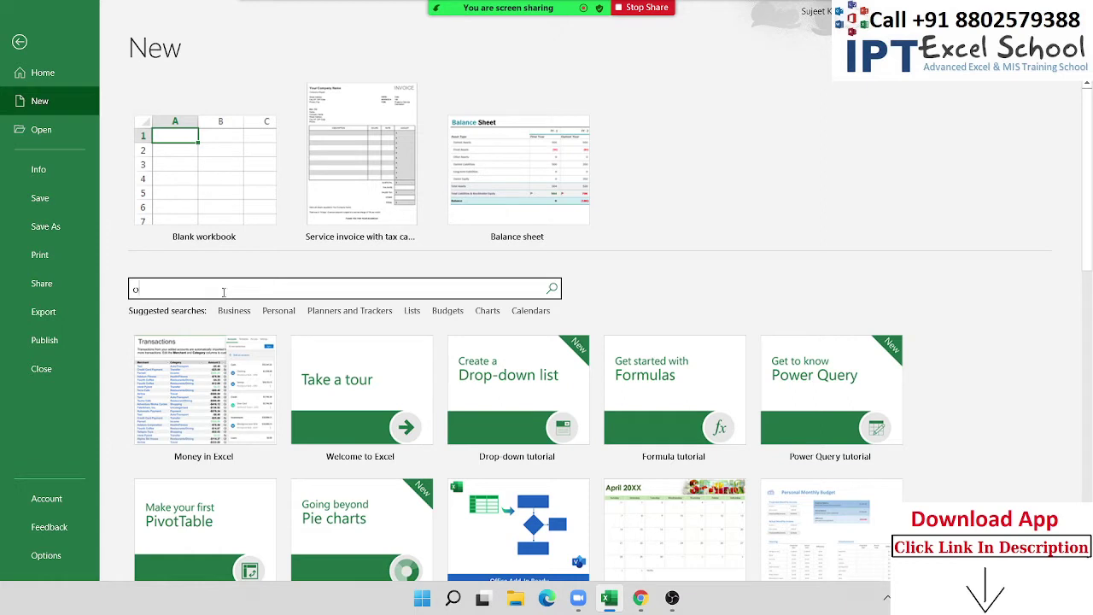
key(BackSpace)
text(wo)
key(BackSpace)
key(BackSpace)
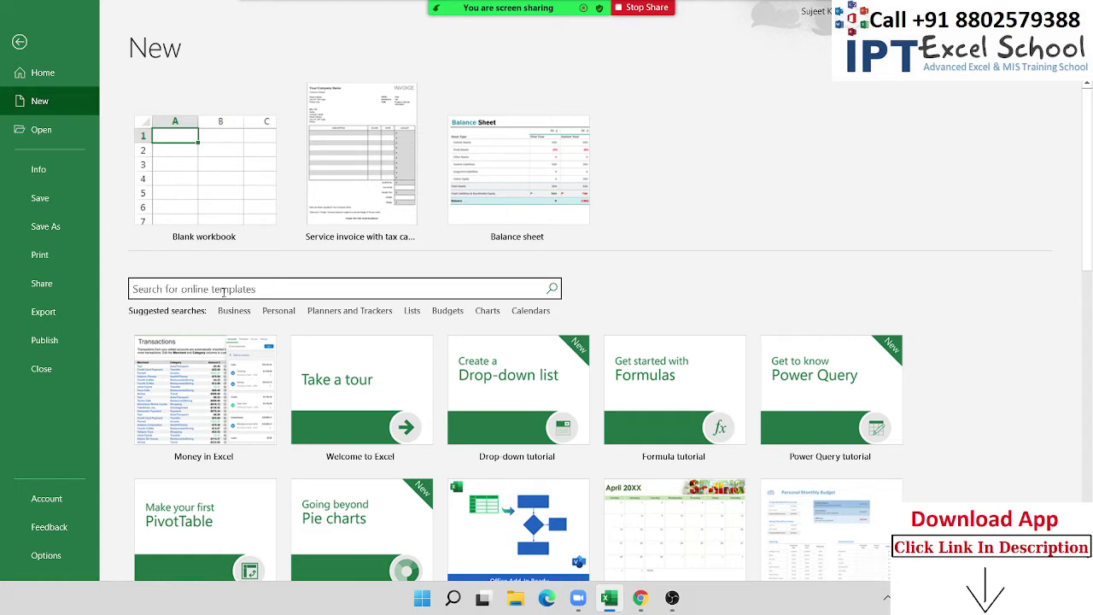
scroll(512, 321, down, 1)
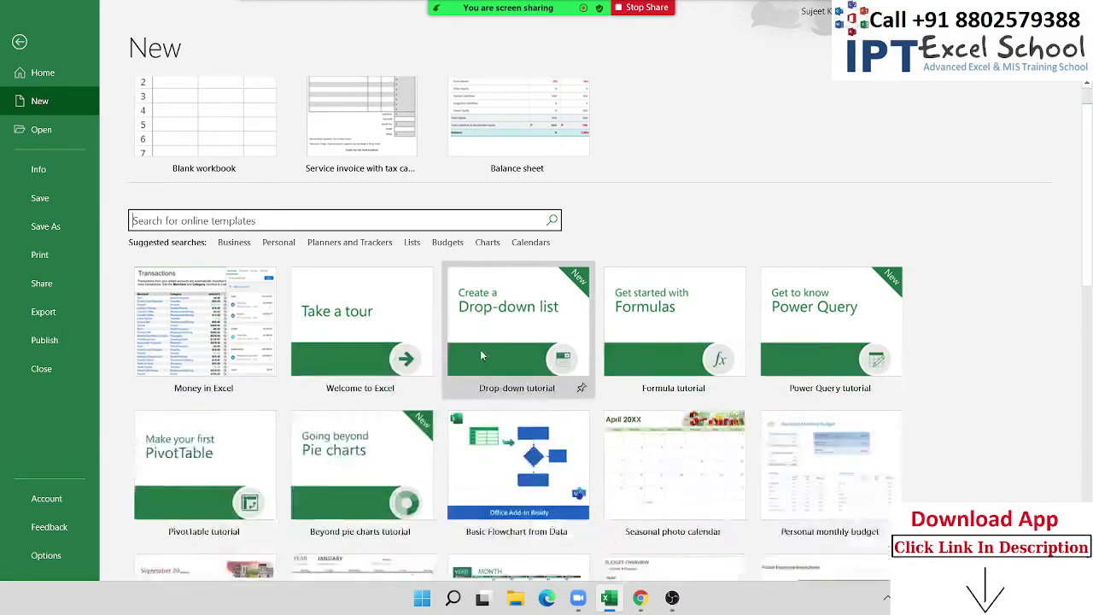
scroll(512, 329, down, 2)
scroll(484, 359, down, 2)
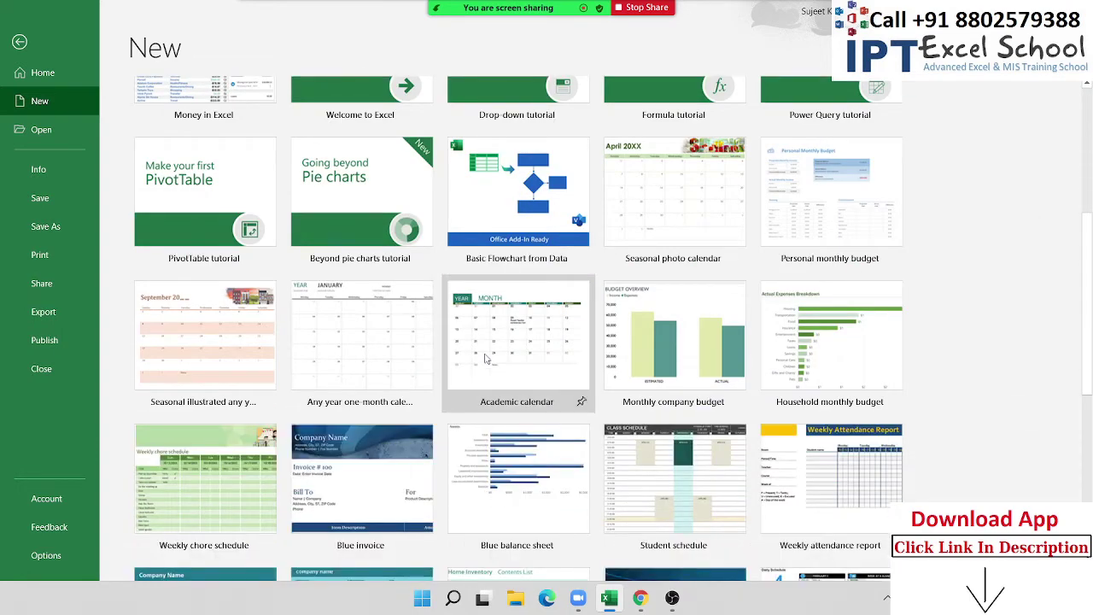
scroll(485, 359, up, 3)
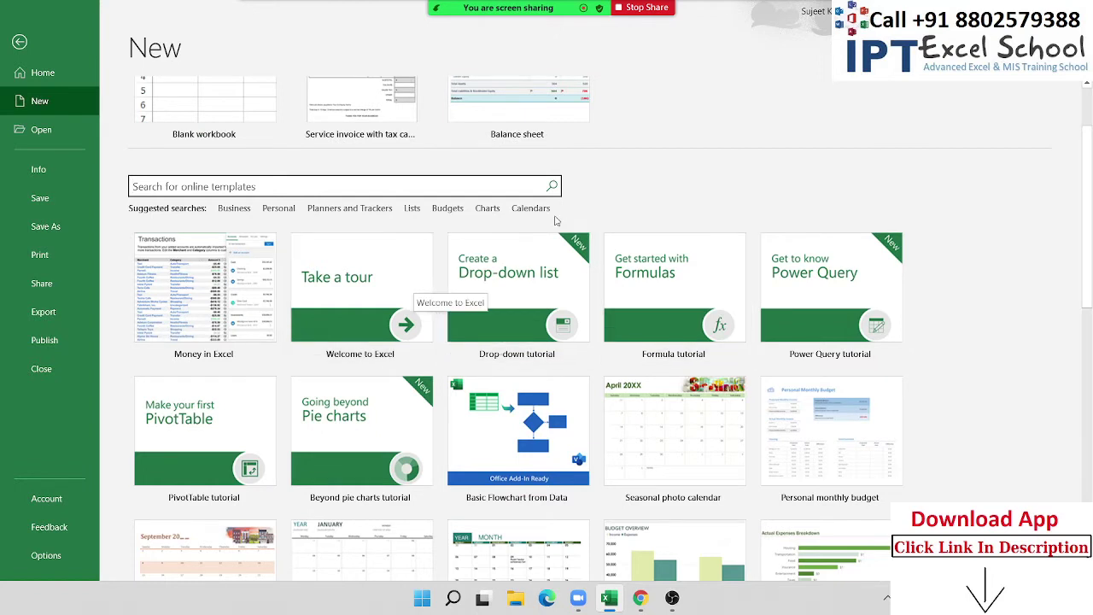
- Search online templates for 'Calendars' and create a workbook from the Shift work calendar template
click(543, 212)
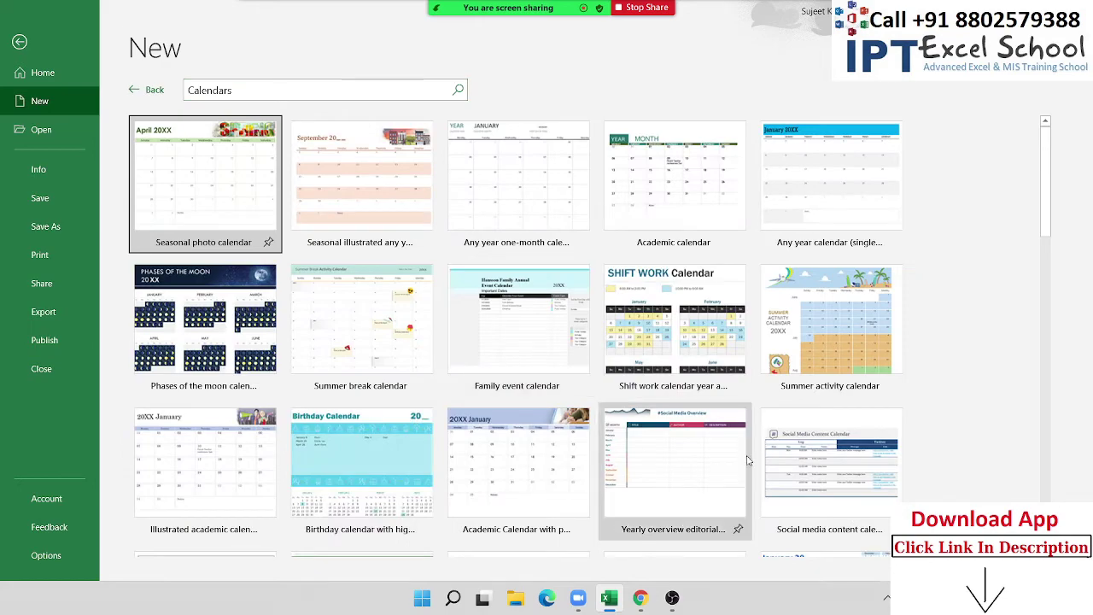
scroll(820, 461, down, 3)
scroll(792, 452, down, 3)
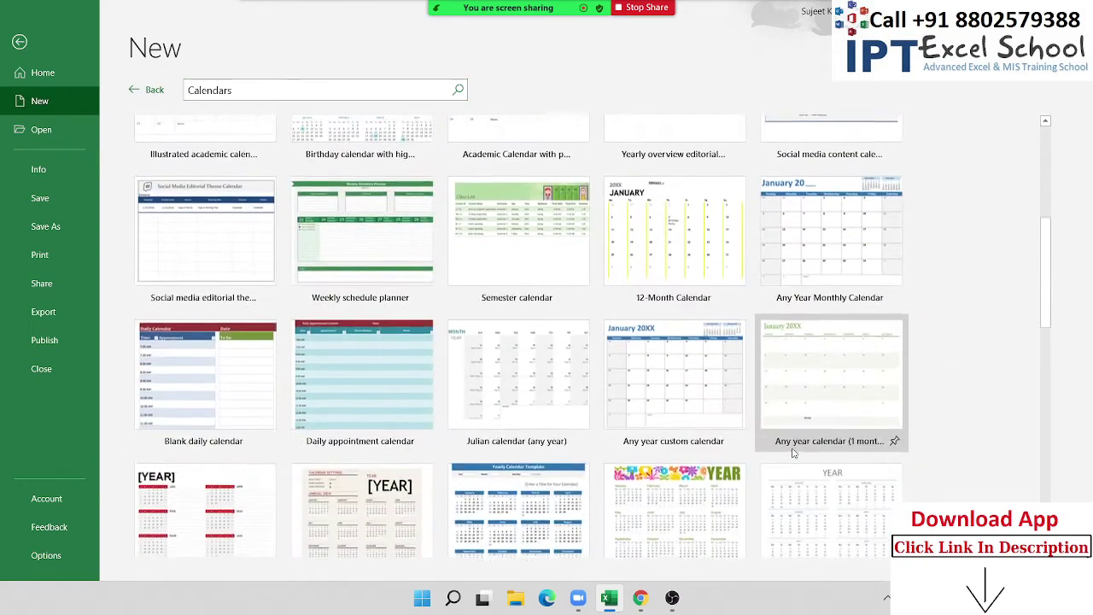
scroll(798, 450, down, 1)
scroll(802, 448, down, 3)
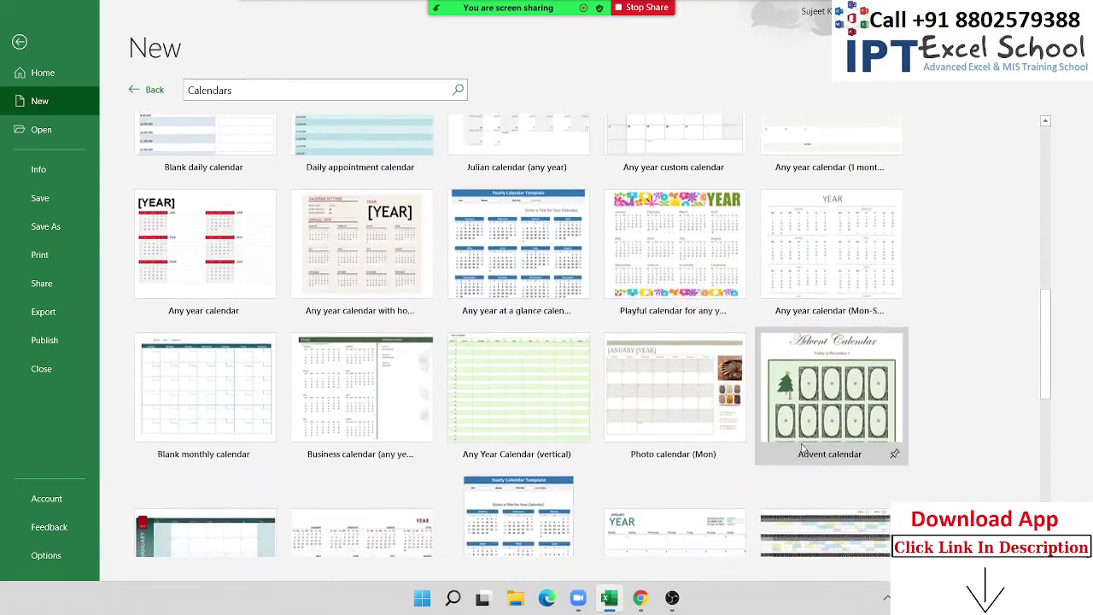
scroll(802, 448, down, 2)
scroll(802, 448, down, 2)
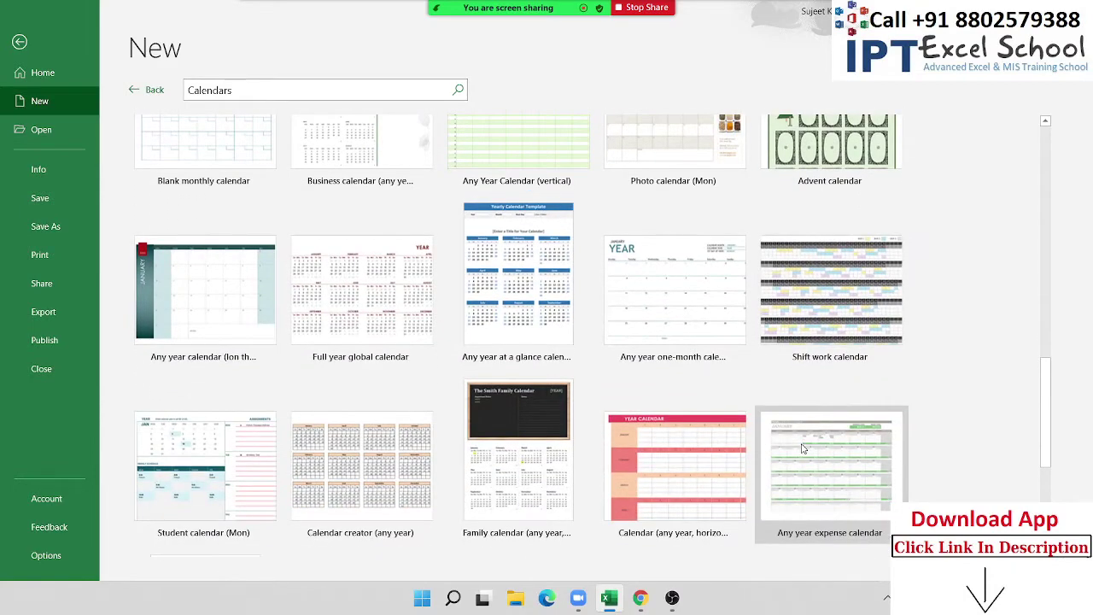
scroll(827, 389, down, 1)
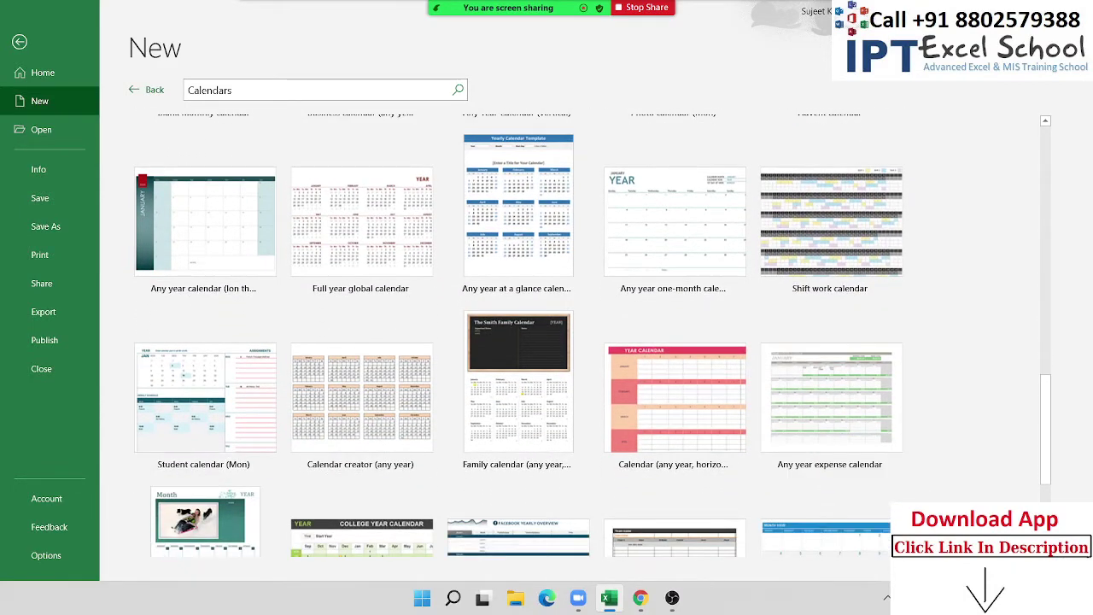
scroll(682, 411, down, 1)
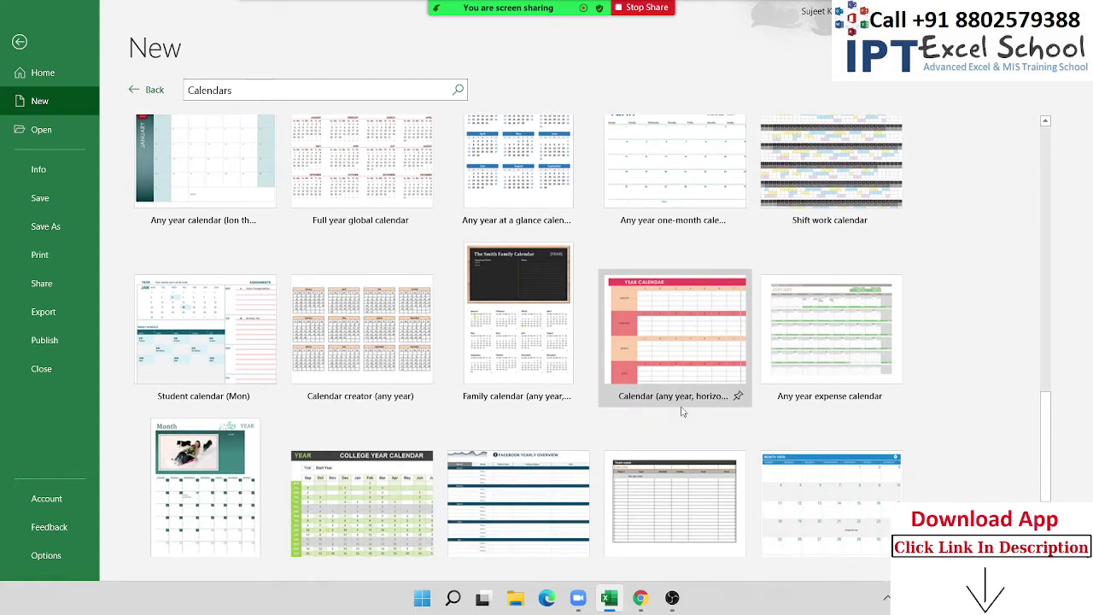
scroll(827, 432, up, 2)
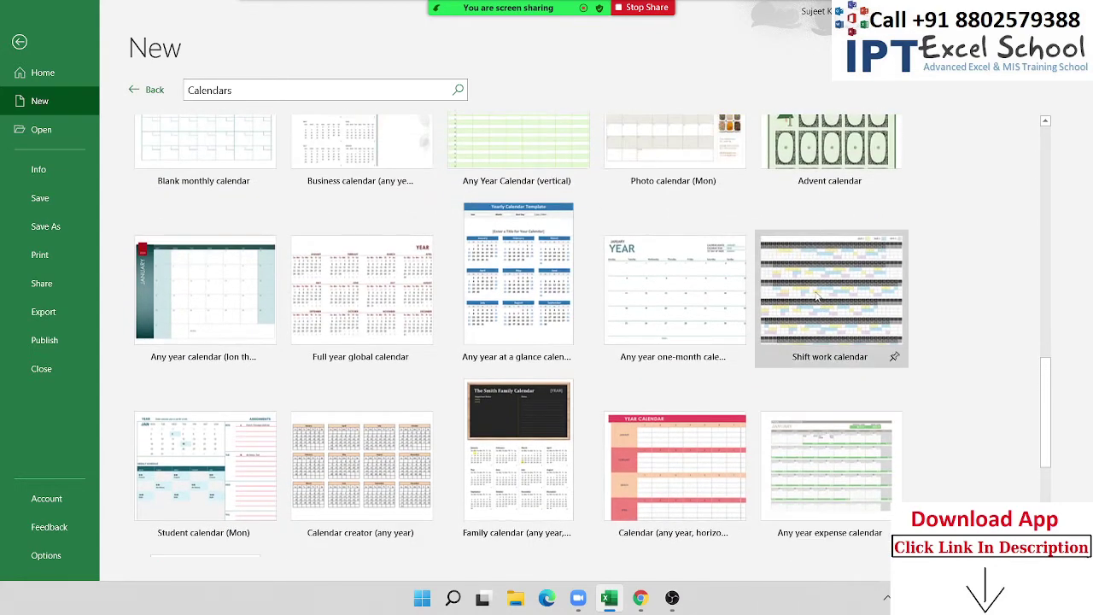
click(794, 363)
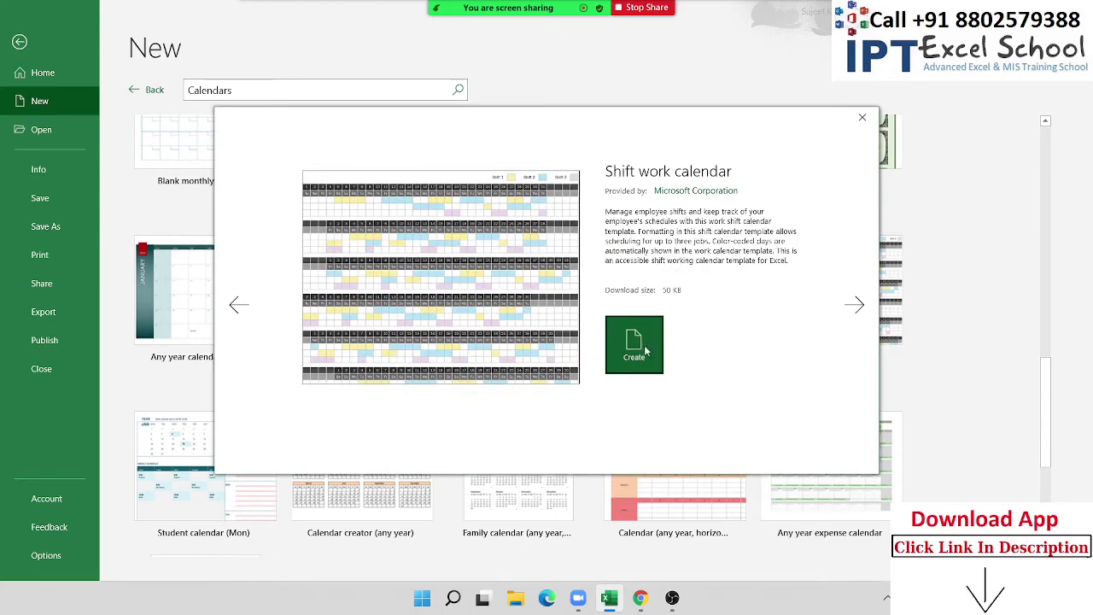
click(639, 352)
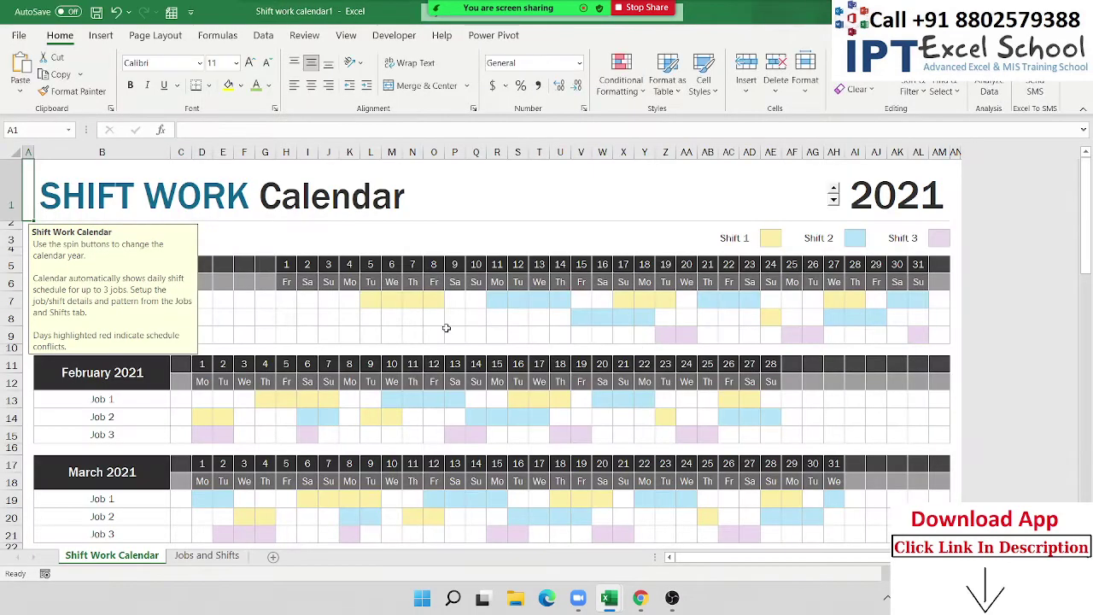
- Inspect the January calendar cells' formulas, then view Night Shift details on the Jobs and Shifts sheet
click(454, 334)
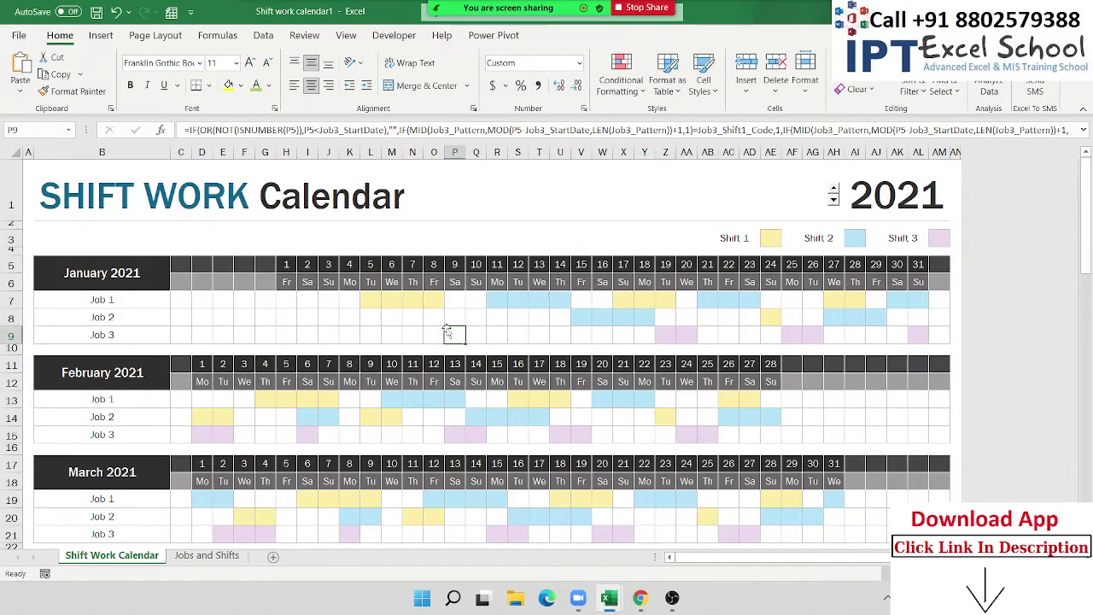
click(100, 315)
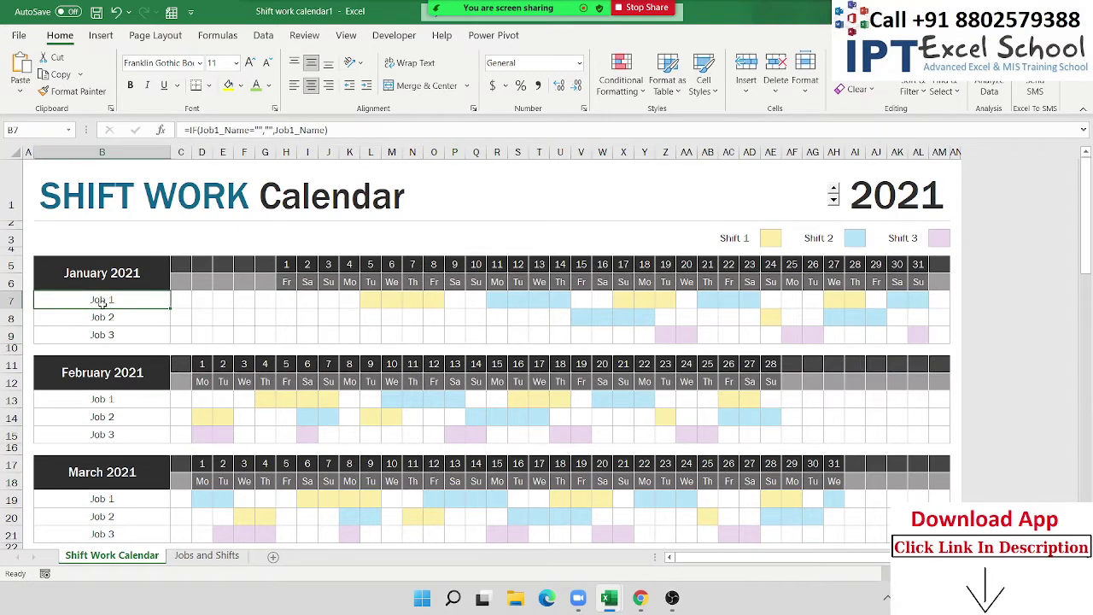
drag(286, 300, 863, 334)
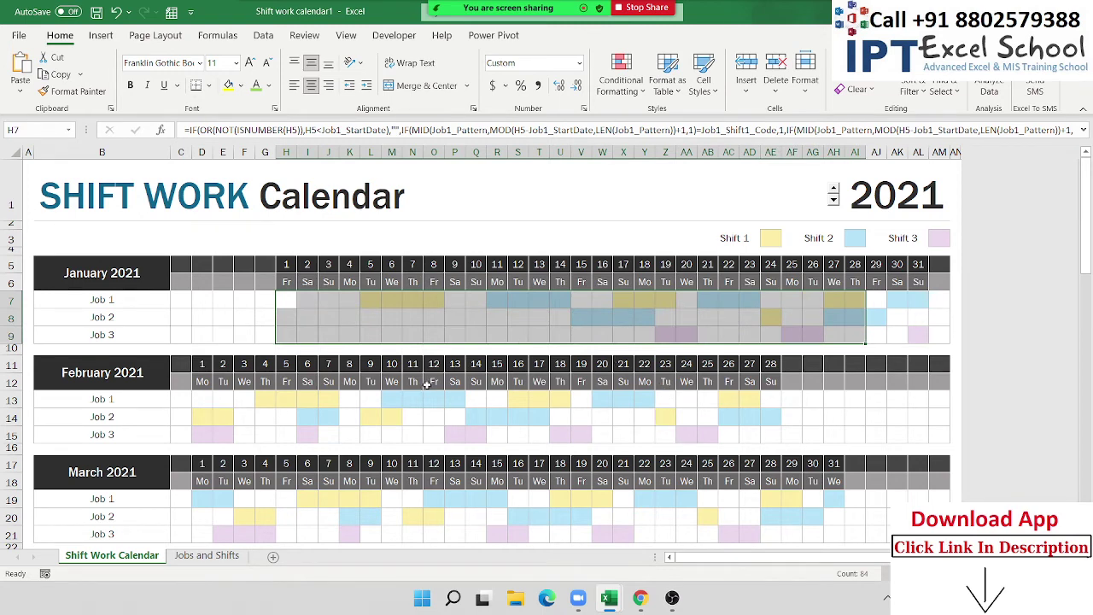
click(208, 556)
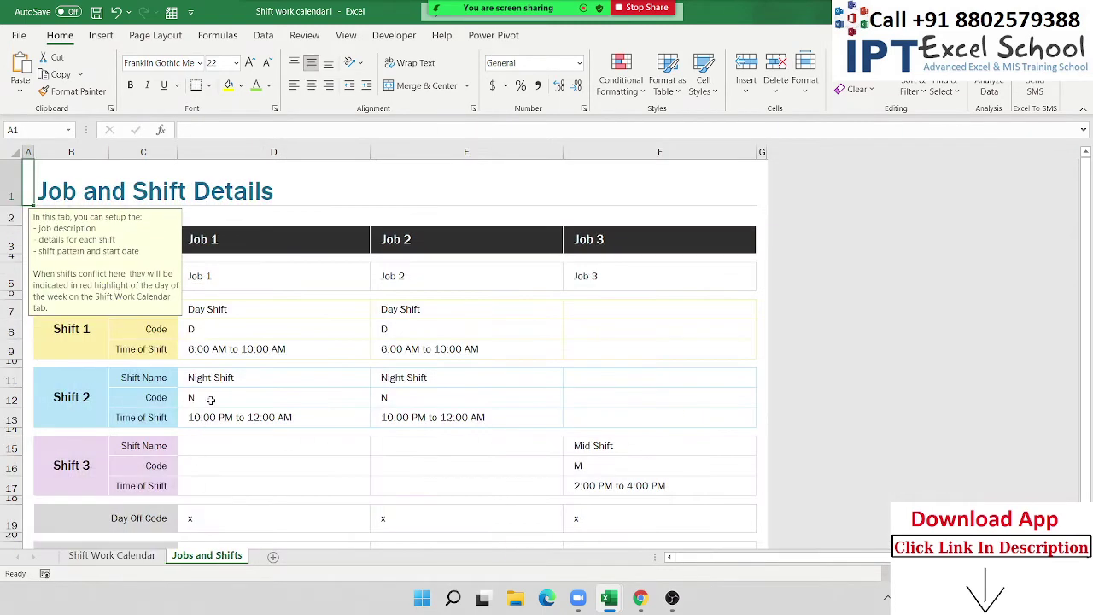
click(244, 376)
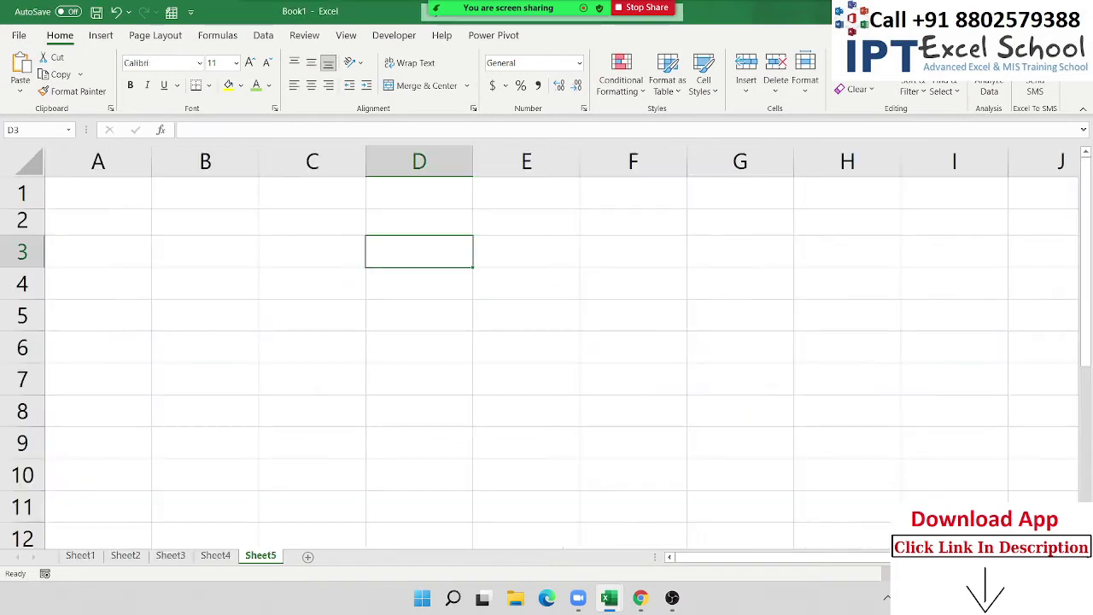
- Create a second Shift work calendar workbook from the File start page, then return to the New gallery
click(19, 35)
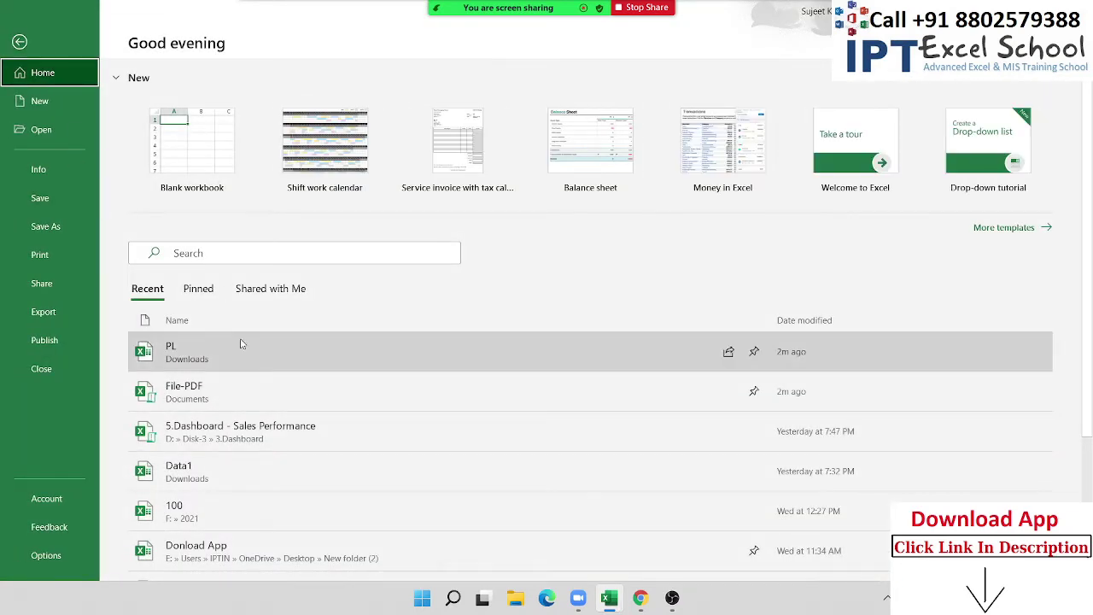
click(338, 179)
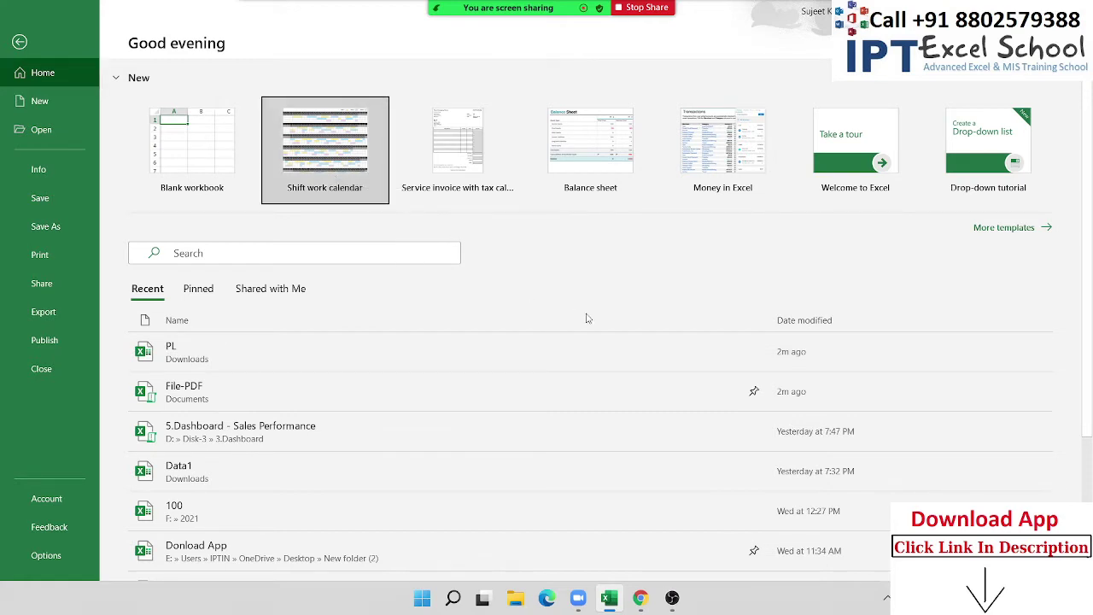
click(634, 329)
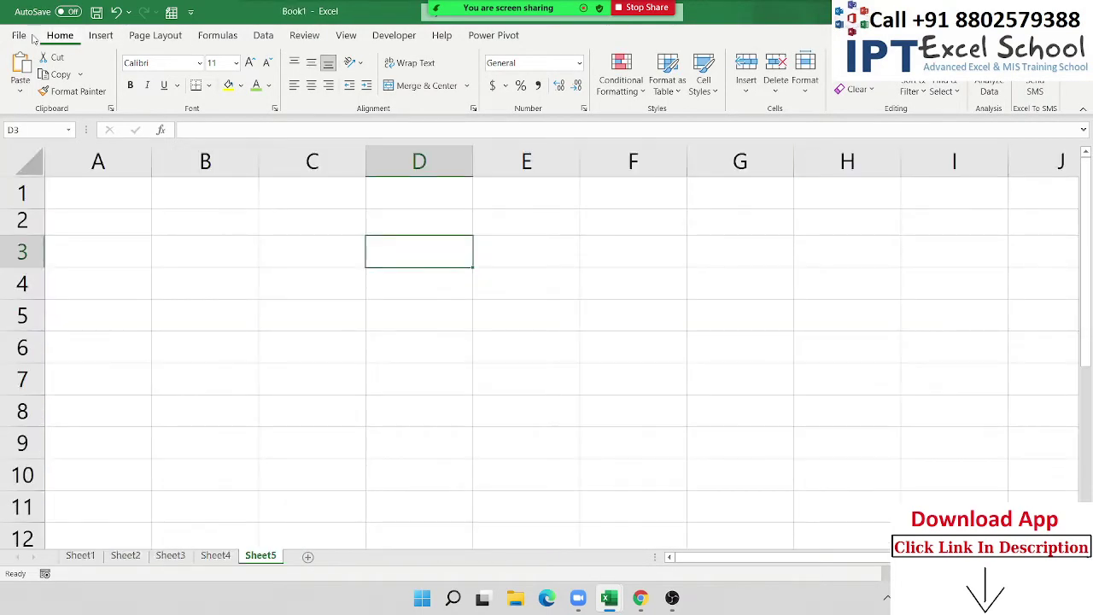
click(19, 35)
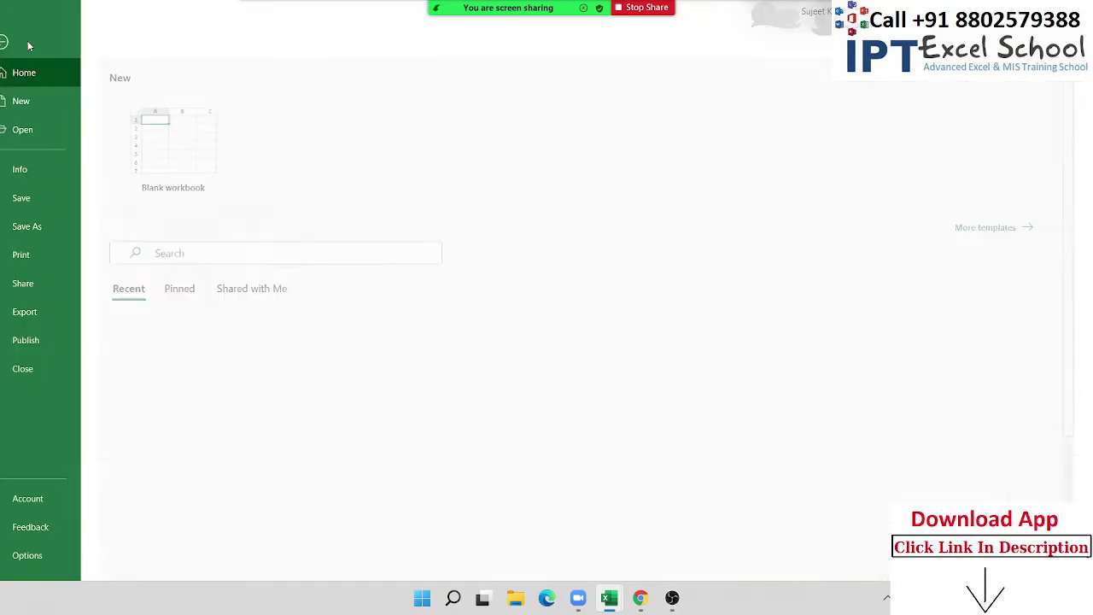
click(51, 129)
- Scroll the full template gallery and preview, then close, the Household to do list template
click(42, 101)
scroll(811, 461, down, 1)
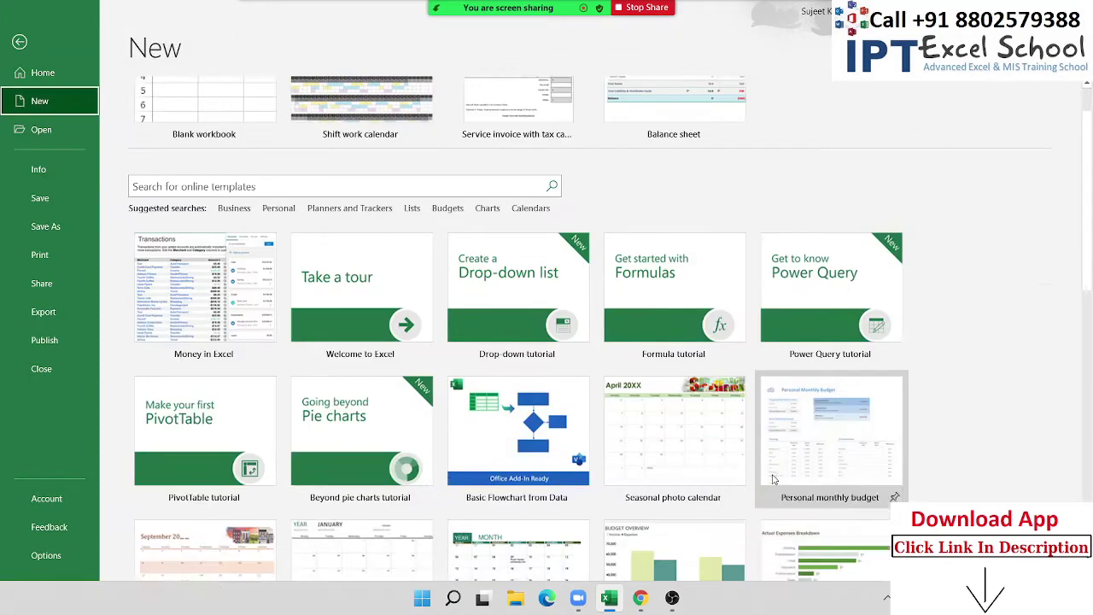
scroll(794, 470, down, 1)
scroll(773, 480, down, 1)
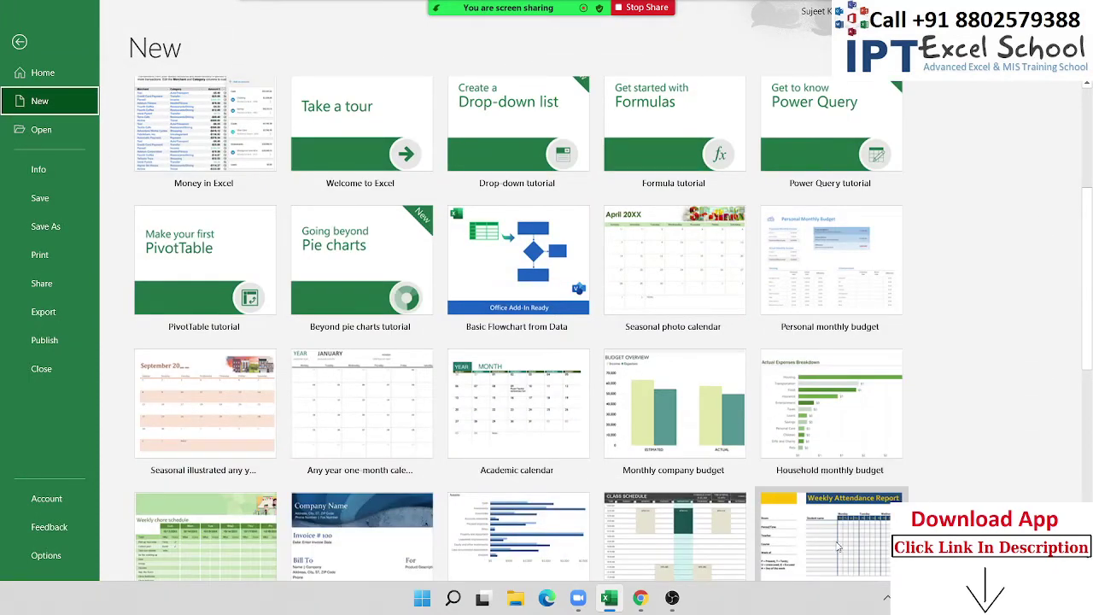
scroll(838, 546, down, 2)
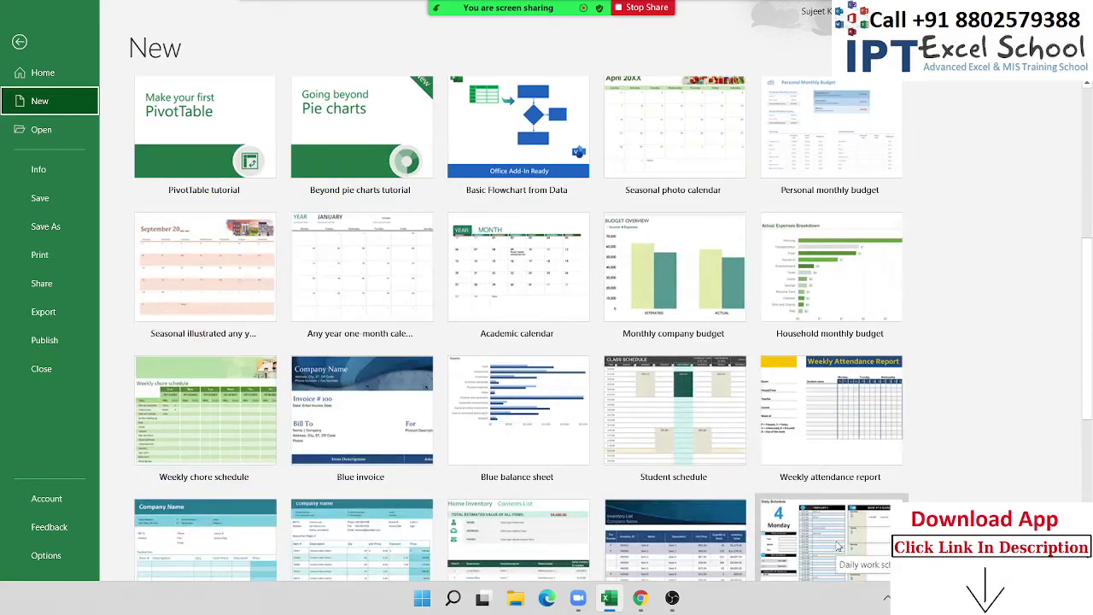
scroll(838, 546, down, 2)
scroll(838, 546, down, 1)
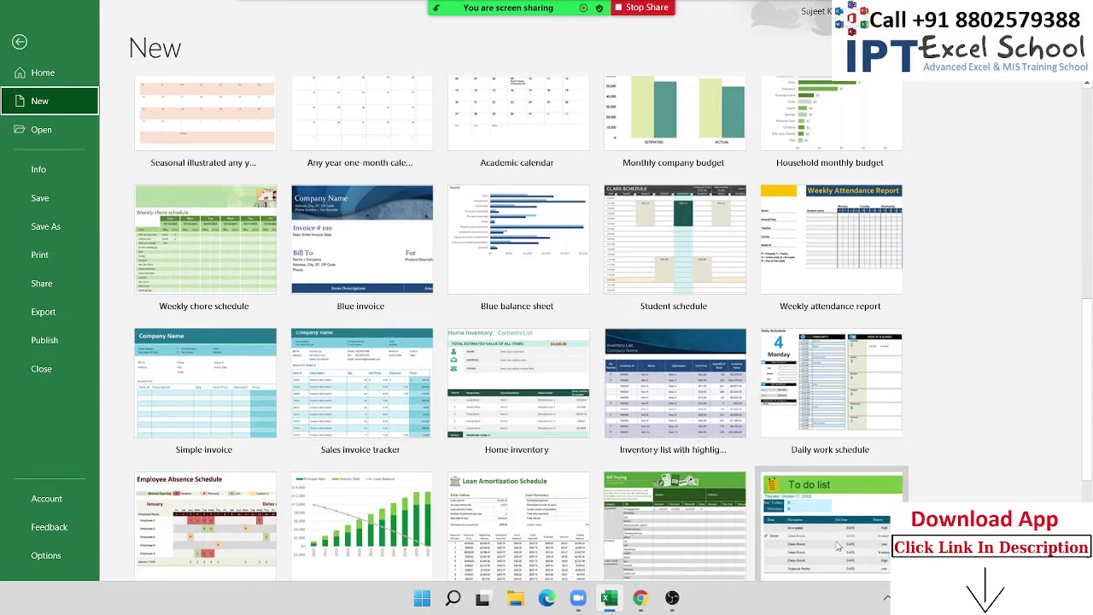
scroll(838, 546, down, 2)
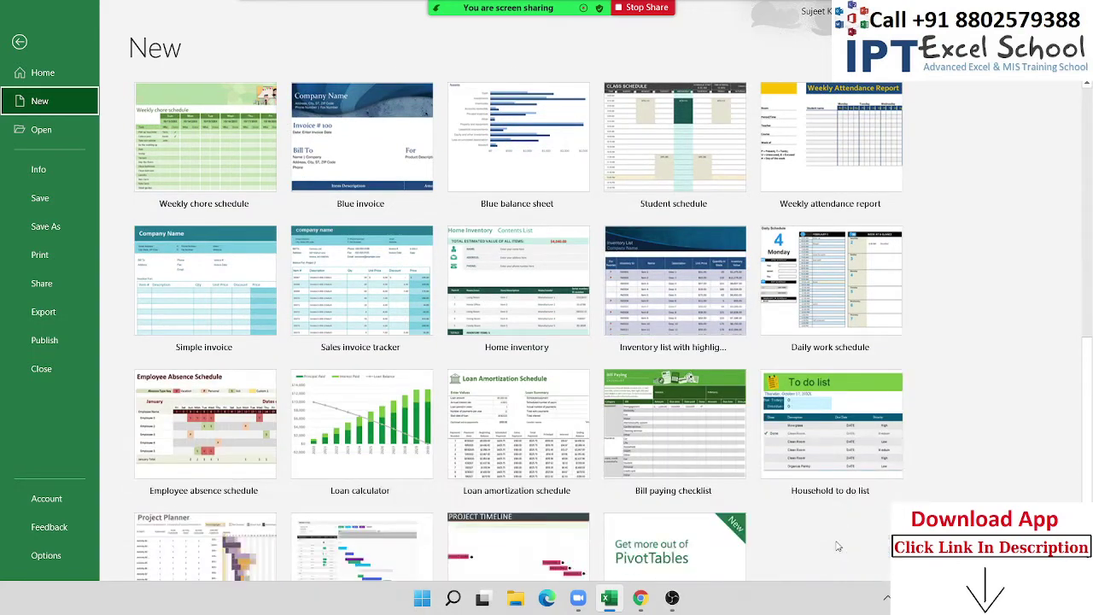
click(843, 461)
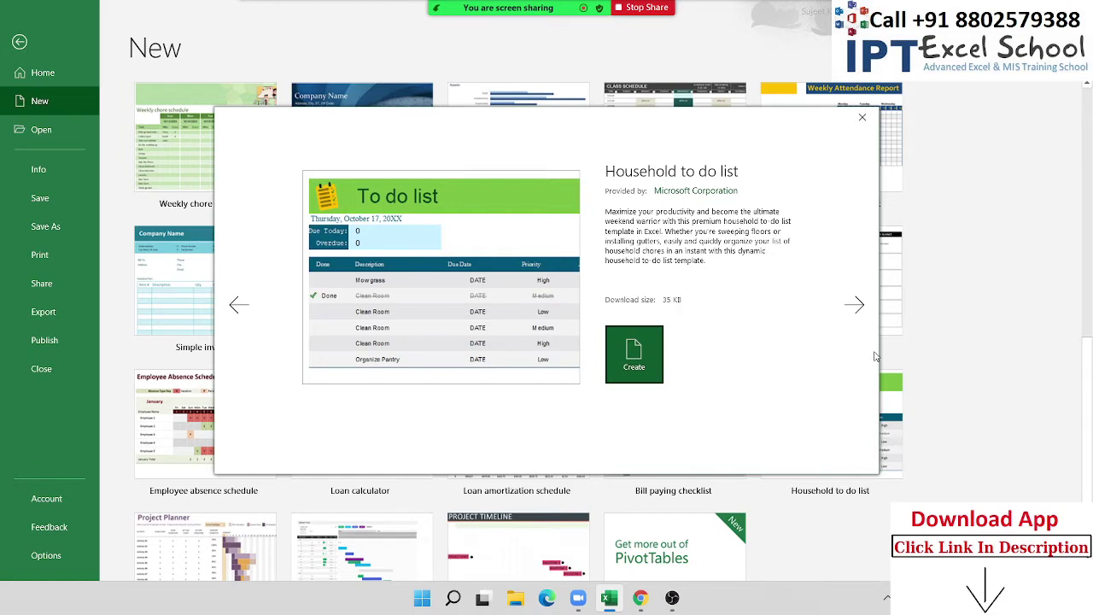
click(875, 356)
- Preview and close the Shift work calendar and Money in Excel templates
scroll(687, 445, up, 2)
scroll(687, 445, up, 3)
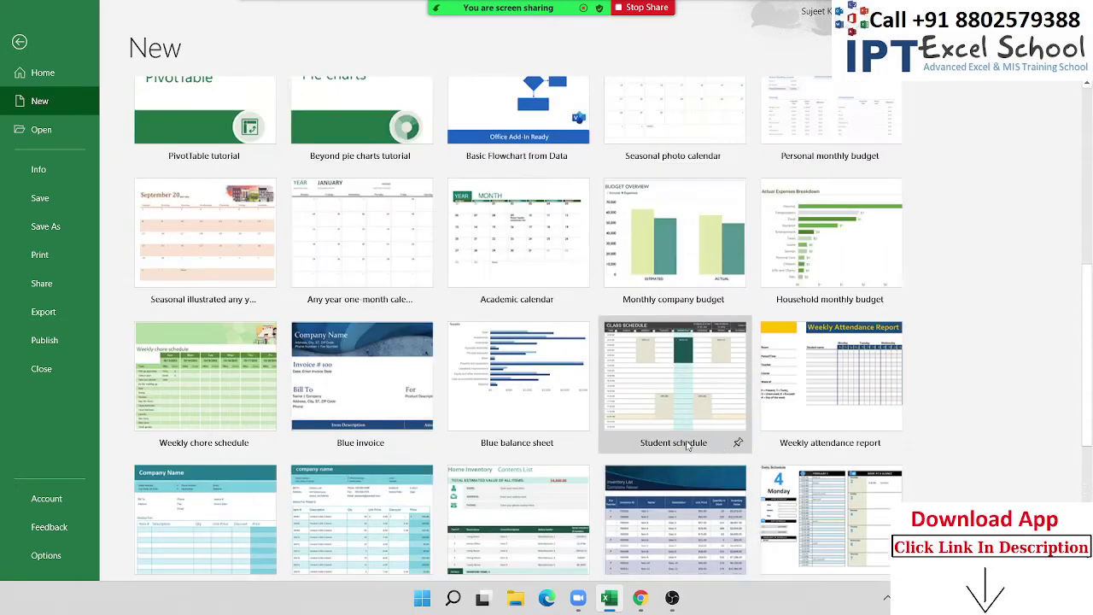
scroll(687, 445, up, 1)
scroll(687, 445, up, 1)
scroll(687, 445, up, 1)
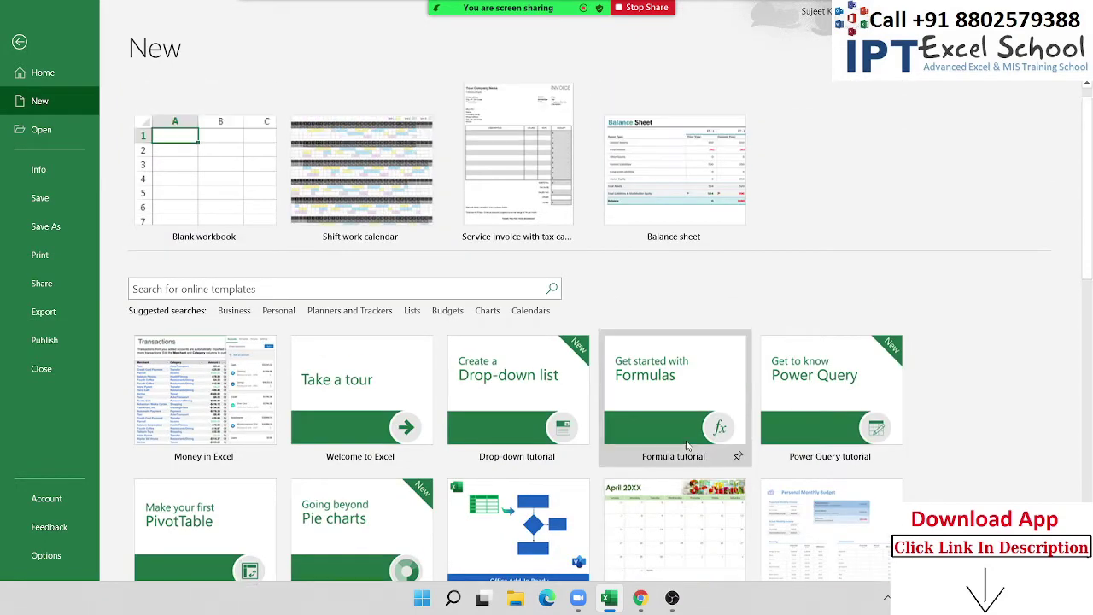
click(398, 206)
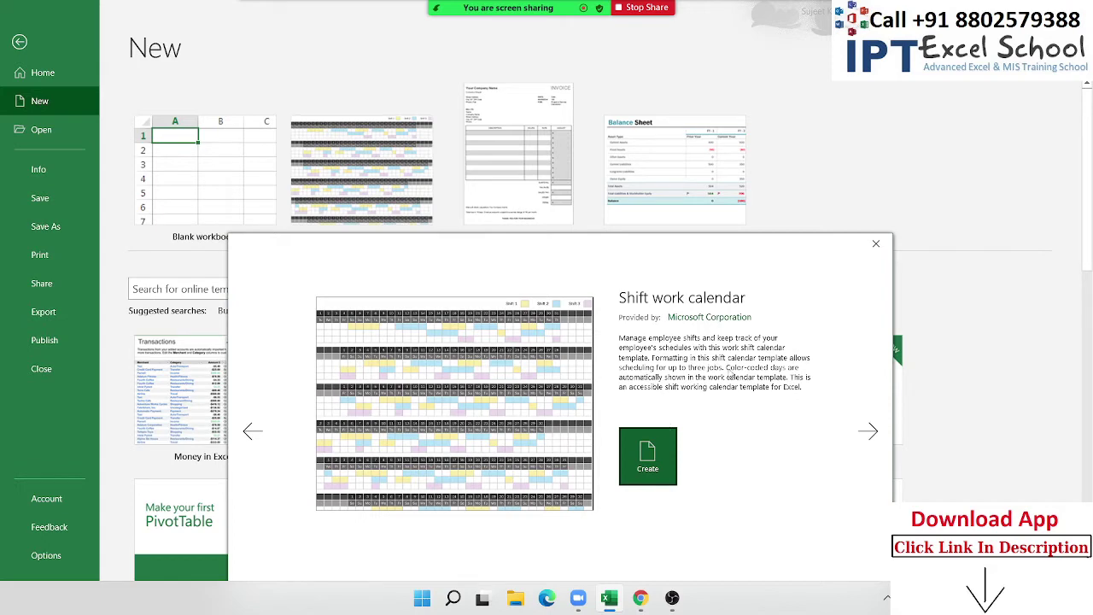
click(875, 243)
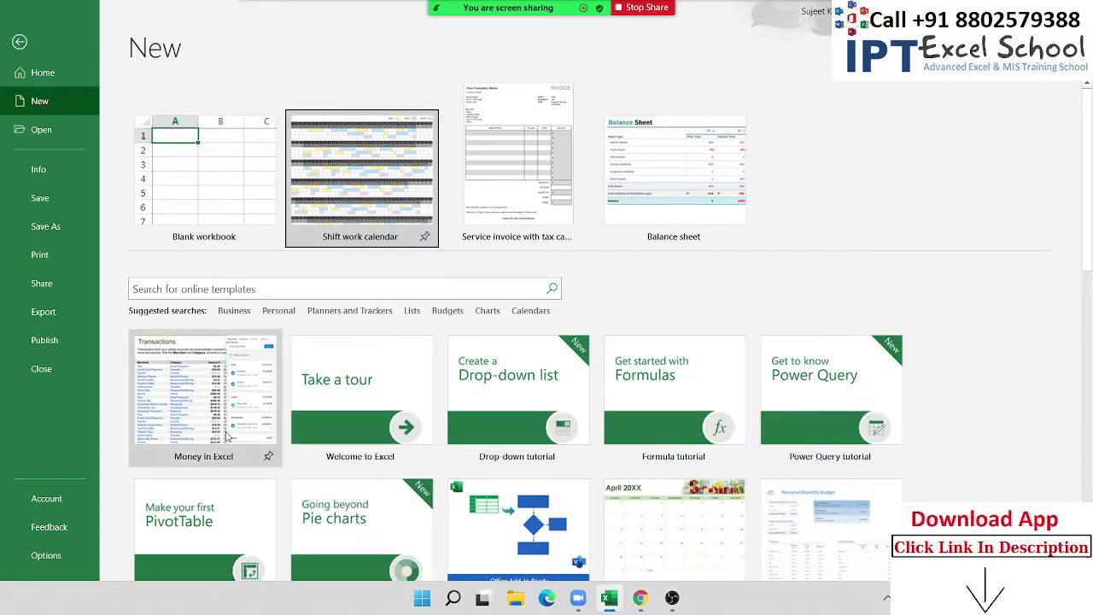
click(227, 435)
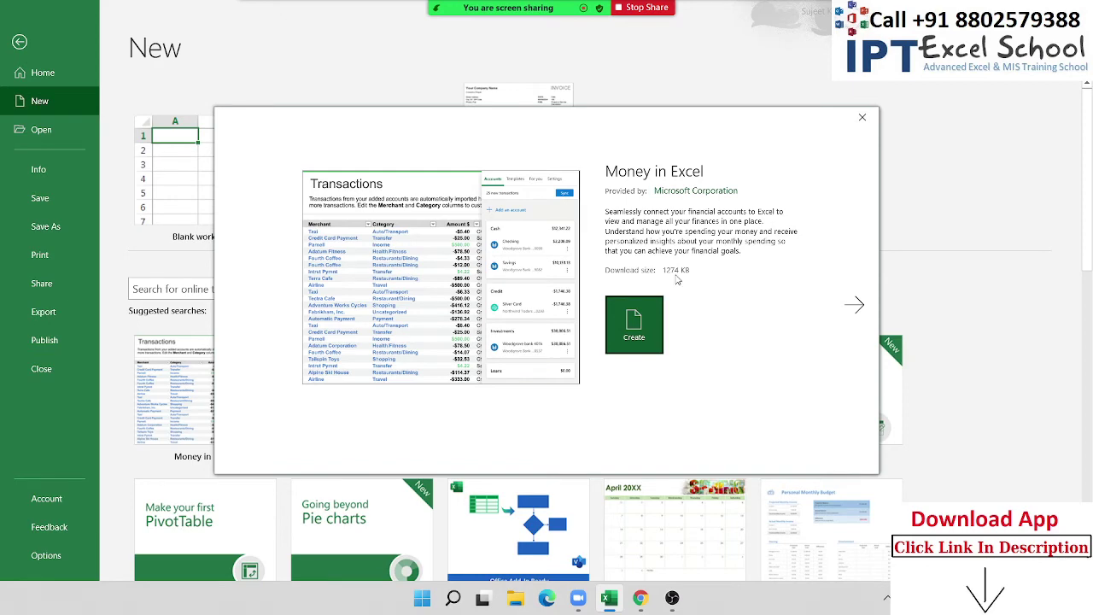
key(Escape)
mouse_move(362, 398)
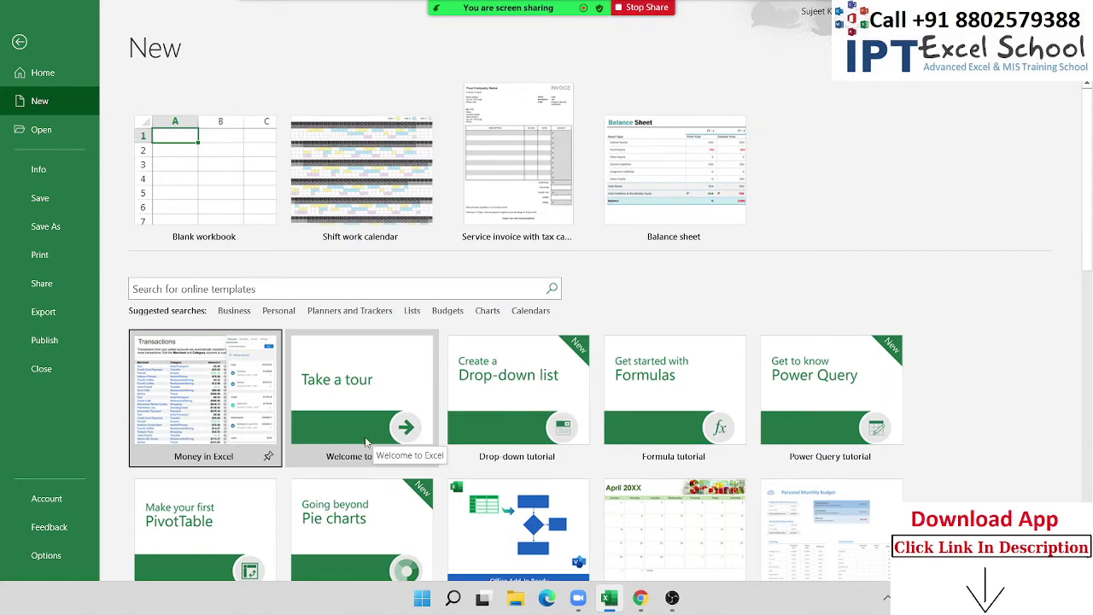
click(27, 141)
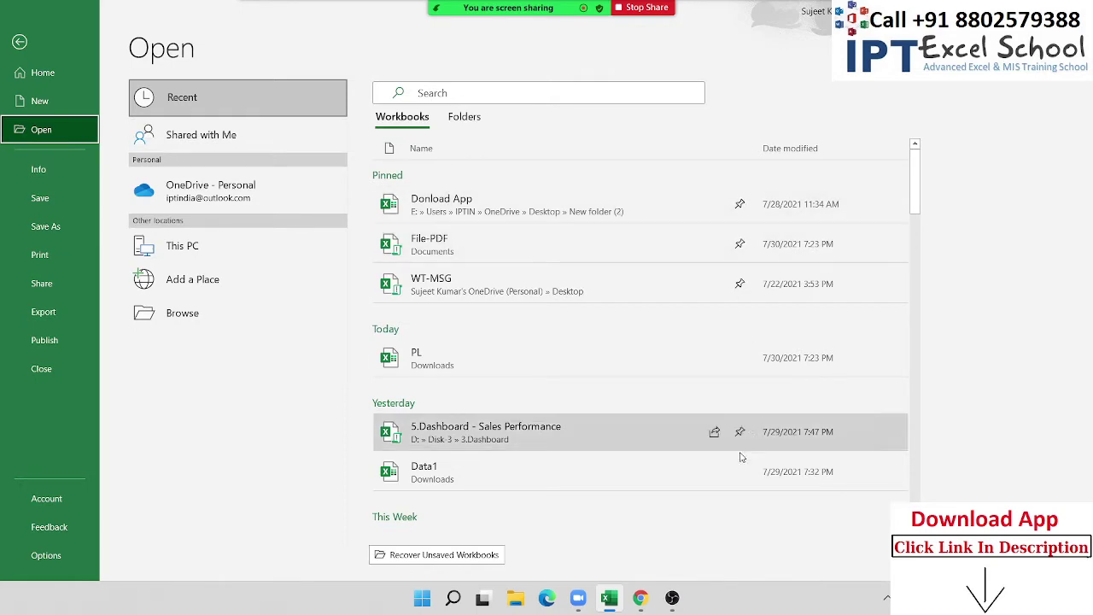
scroll(720, 430, down, 2)
scroll(720, 476, down, 1)
scroll(719, 463, up, 3)
click(39, 73)
scroll(409, 298, down, 2)
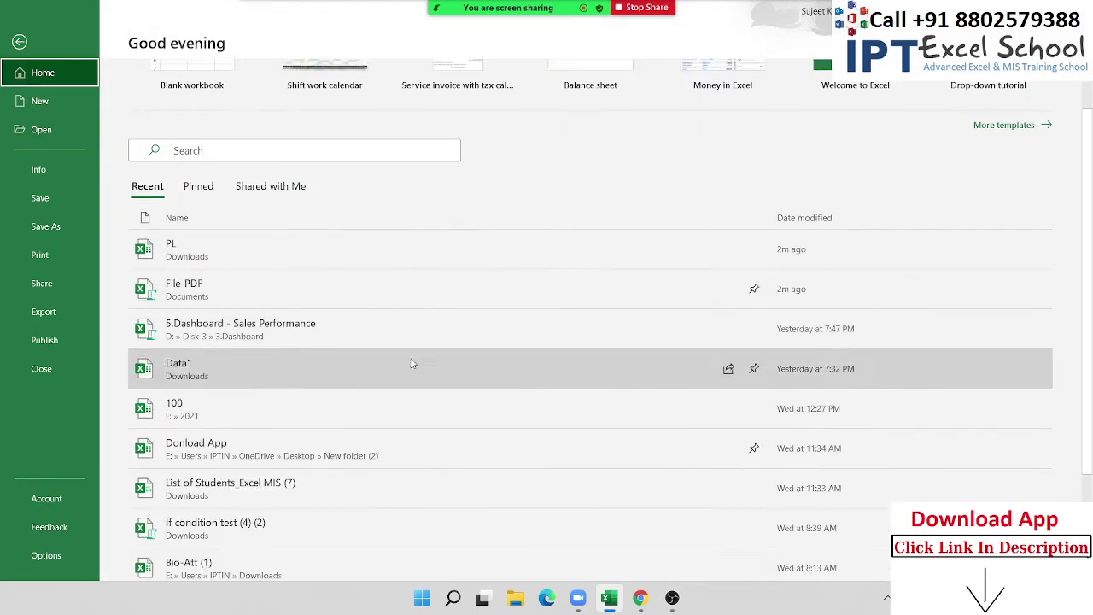
scroll(410, 302, down, 1)
scroll(410, 303, up, 3)
click(68, 137)
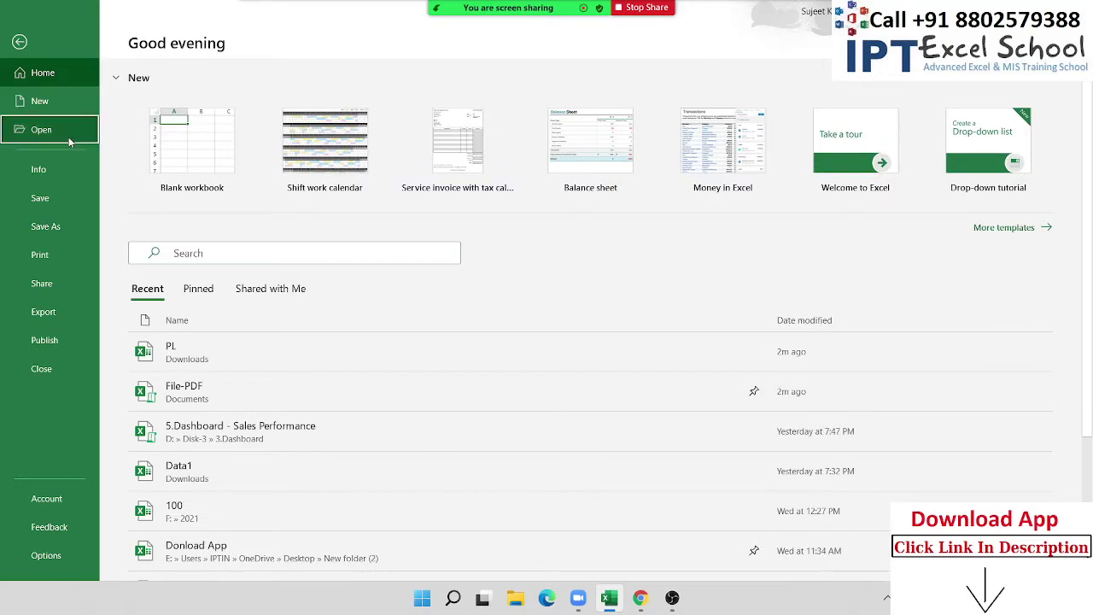
scroll(564, 348, down, 2)
scroll(564, 348, down, 4)
scroll(563, 349, down, 5)
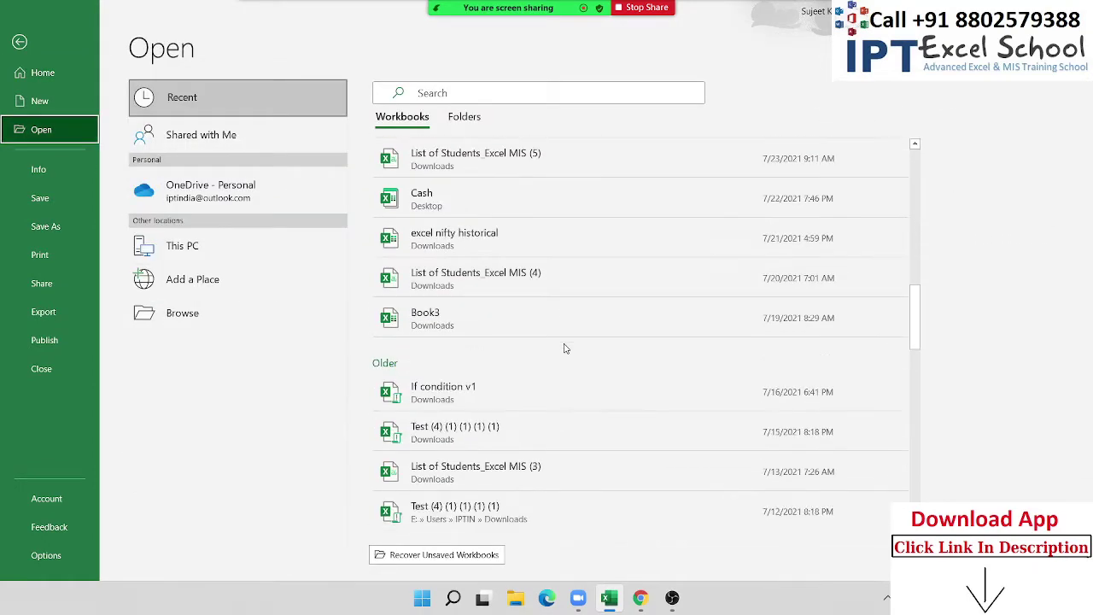
scroll(564, 349, down, 5)
scroll(564, 348, up, 5)
scroll(564, 348, up, 5)
scroll(564, 349, up, 6)
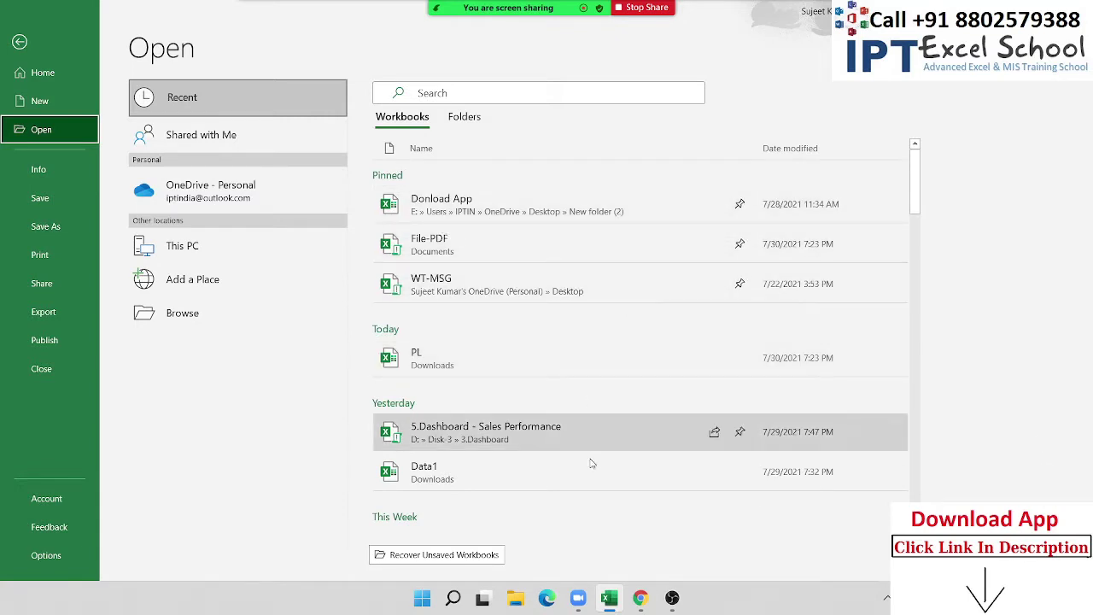
scroll(589, 465, down, 3)
scroll(587, 482, up, 3)
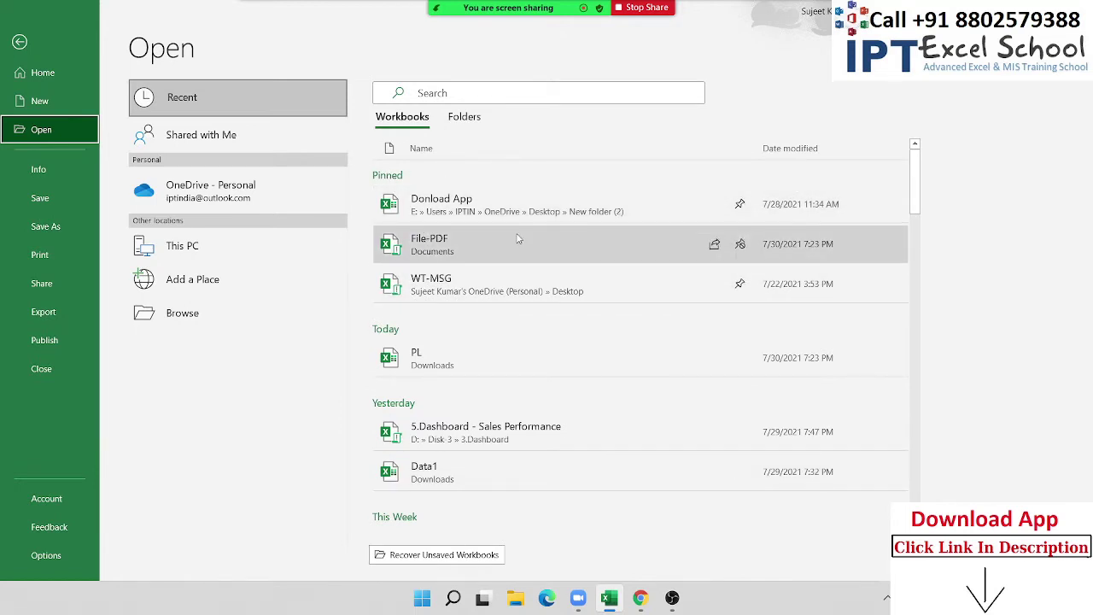
scroll(424, 455, down, 2)
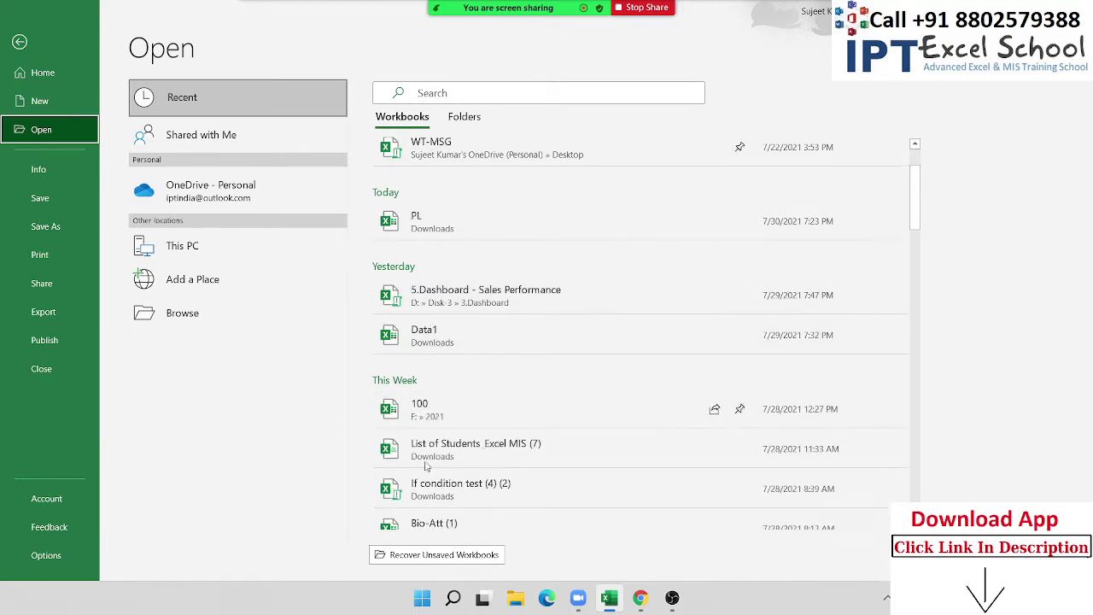
scroll(423, 456, down, 1)
scroll(425, 459, down, 2)
scroll(427, 463, down, 3)
scroll(427, 464, down, 3)
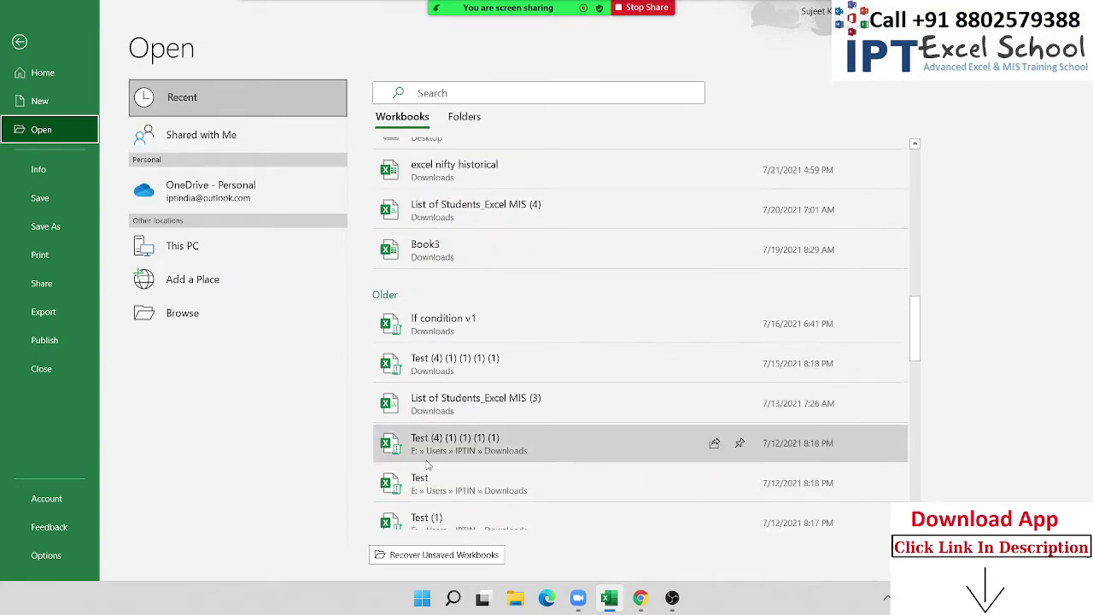
scroll(427, 464, down, 3)
scroll(428, 464, down, 3)
scroll(431, 464, down, 3)
scroll(431, 463, down, 3)
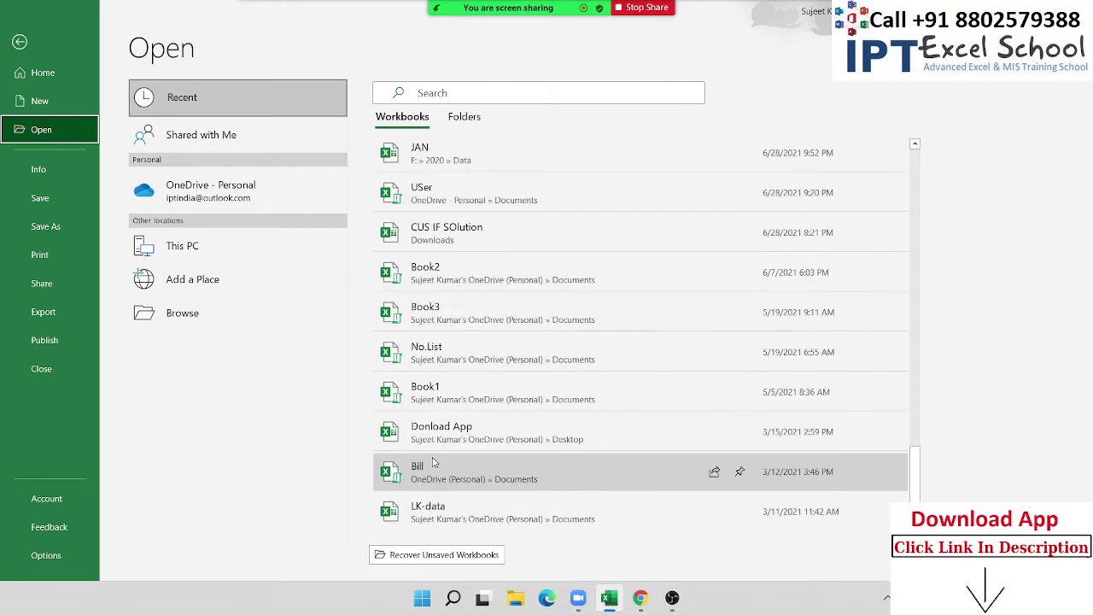
scroll(433, 452, up, 5)
scroll(436, 341, up, 10)
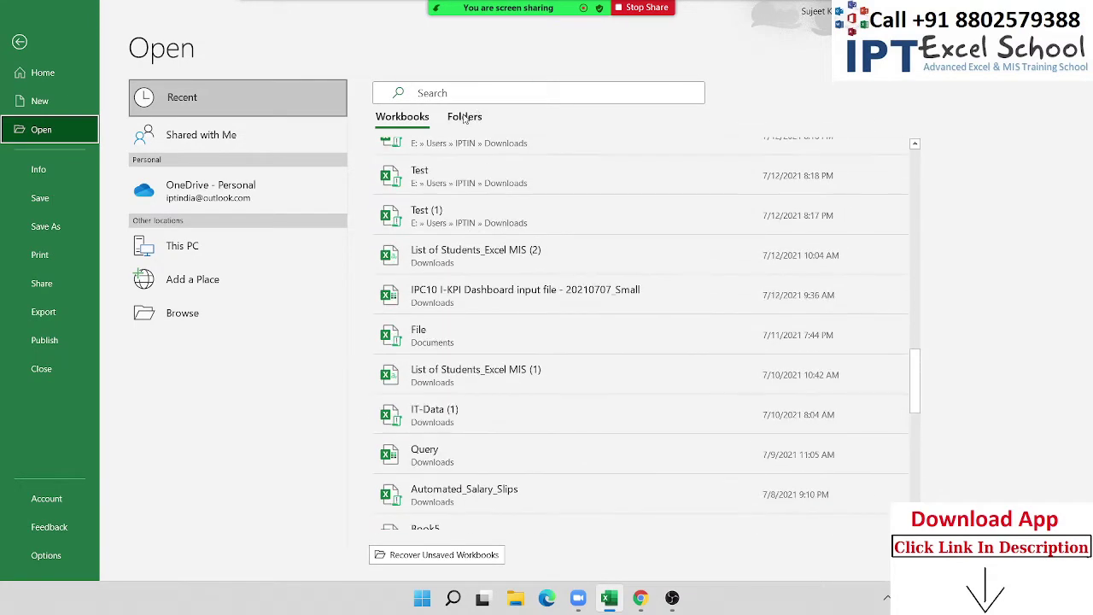
- List recently used folders on the Open page, then show Add a Place cloud locations
click(463, 117)
scroll(500, 295, down, 5)
scroll(508, 341, down, 3)
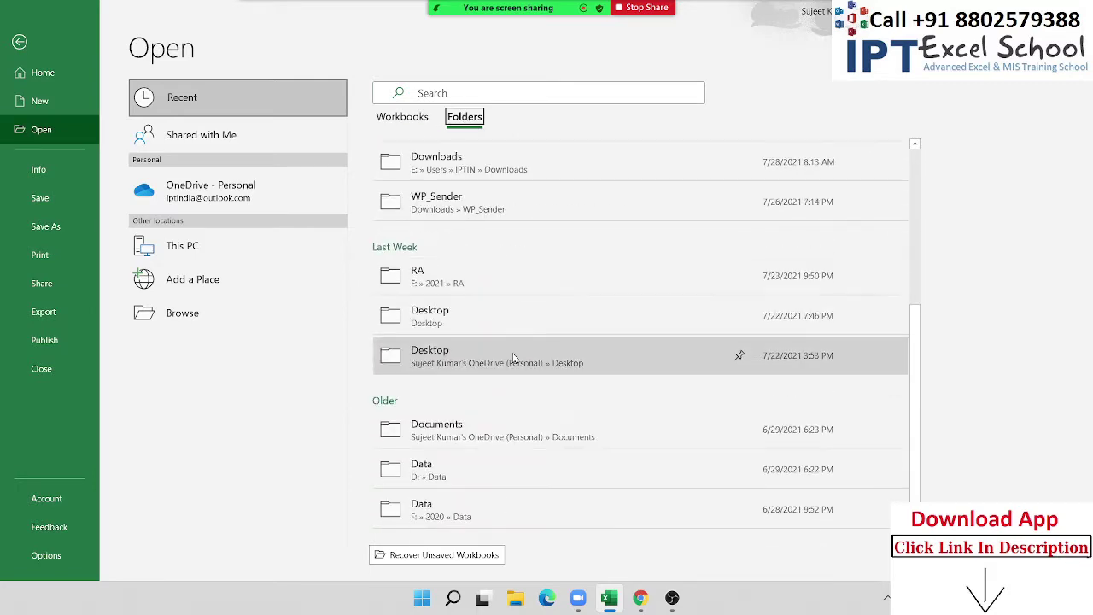
scroll(513, 357, up, 5)
scroll(513, 358, up, 4)
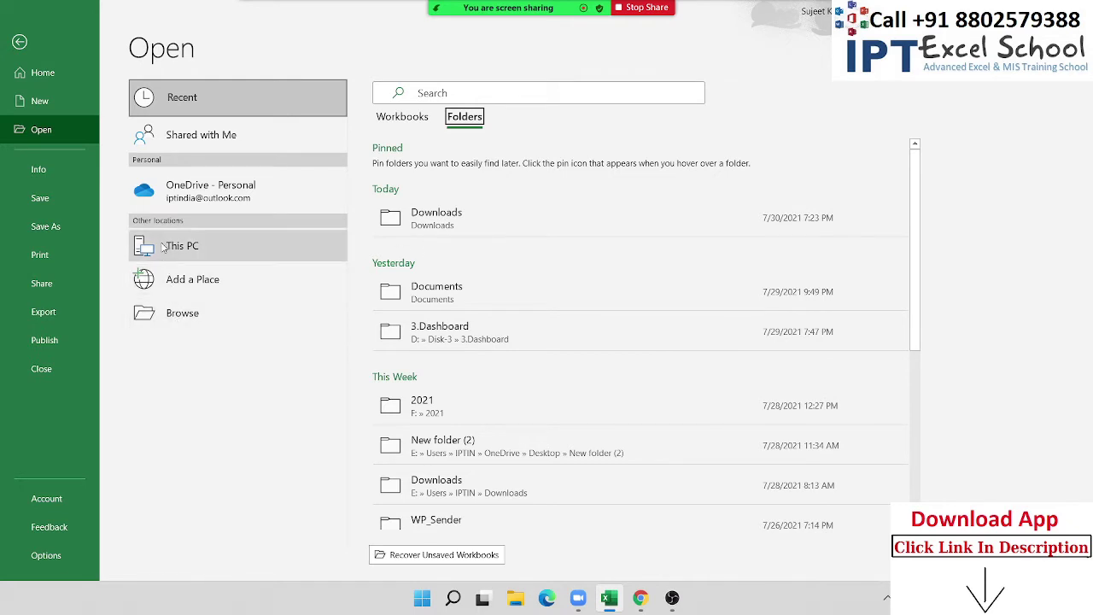
click(189, 282)
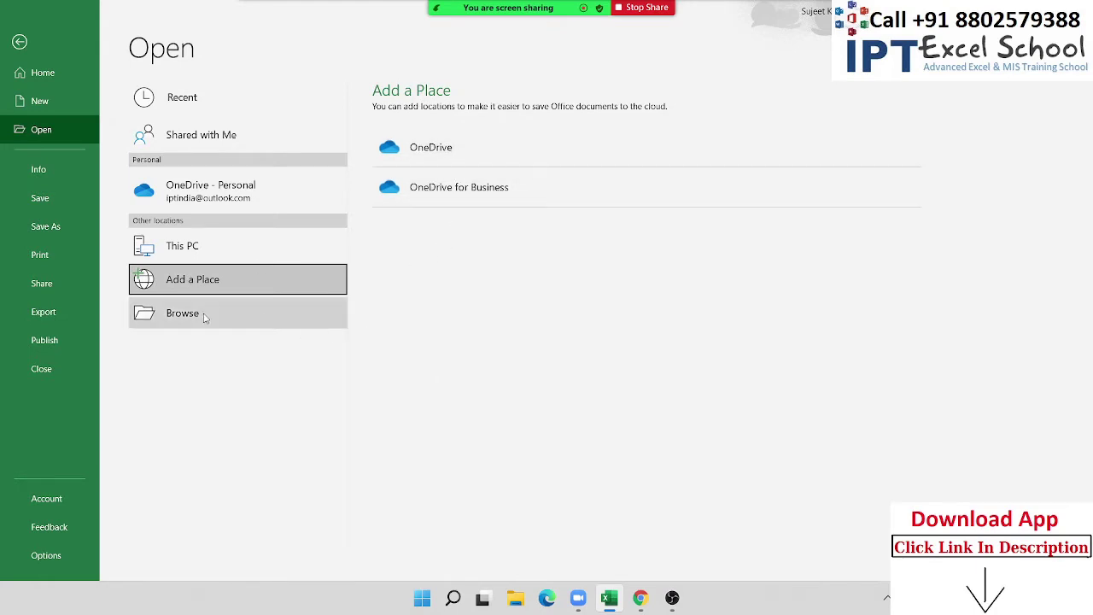
- Browse for a workbook and cancel, check the workbook's Info page, then minimize Excel to the desktop
click(156, 315)
click(154, 313)
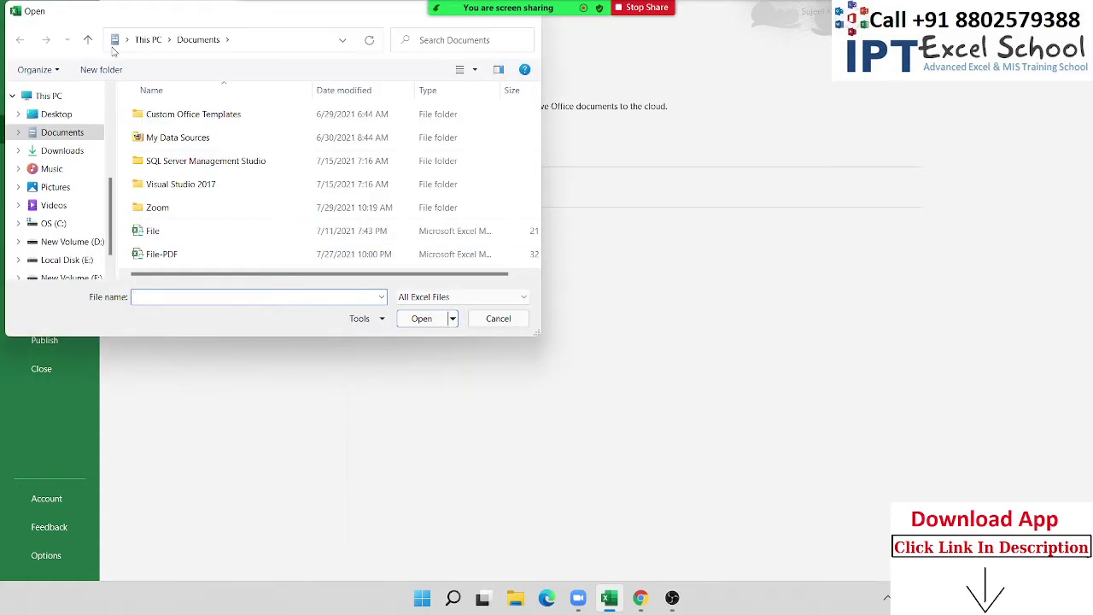
scroll(278, 350, down, 1)
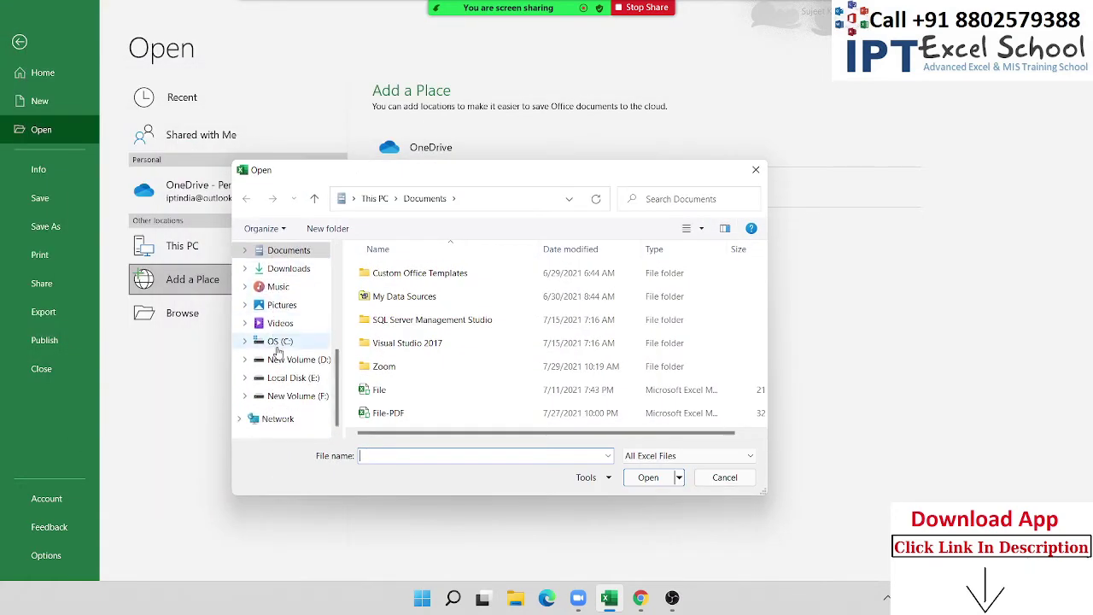
scroll(277, 350, up, 3)
scroll(277, 350, up, 2)
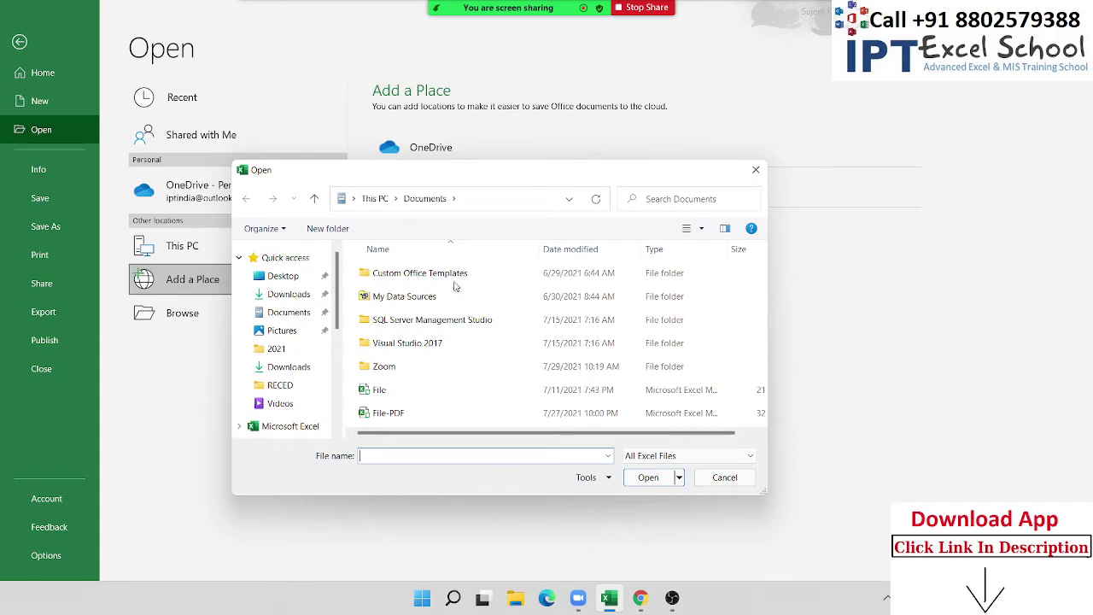
click(755, 170)
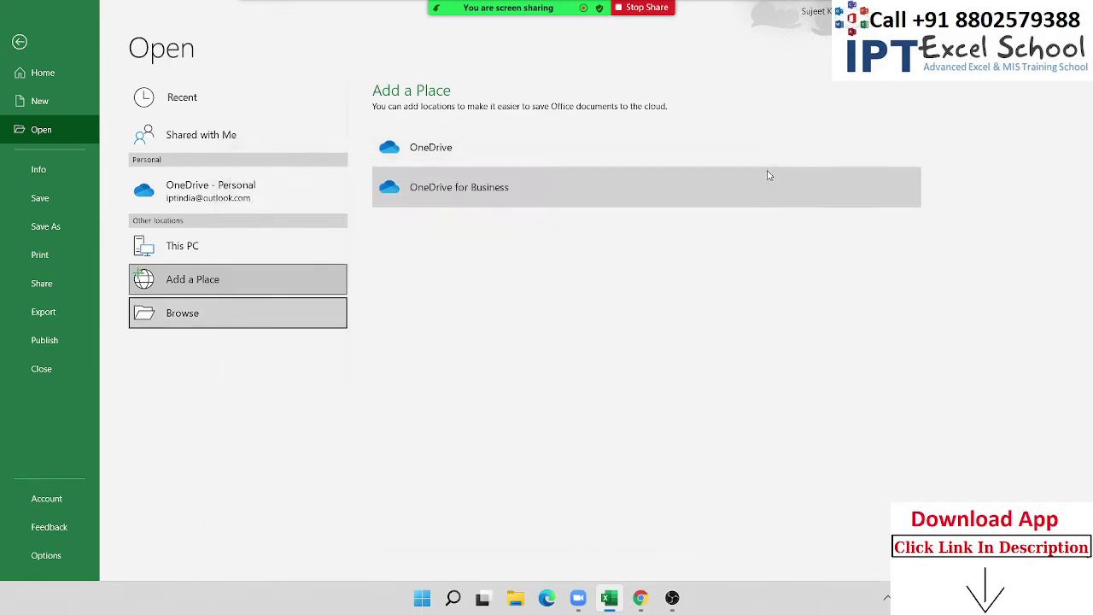
click(71, 176)
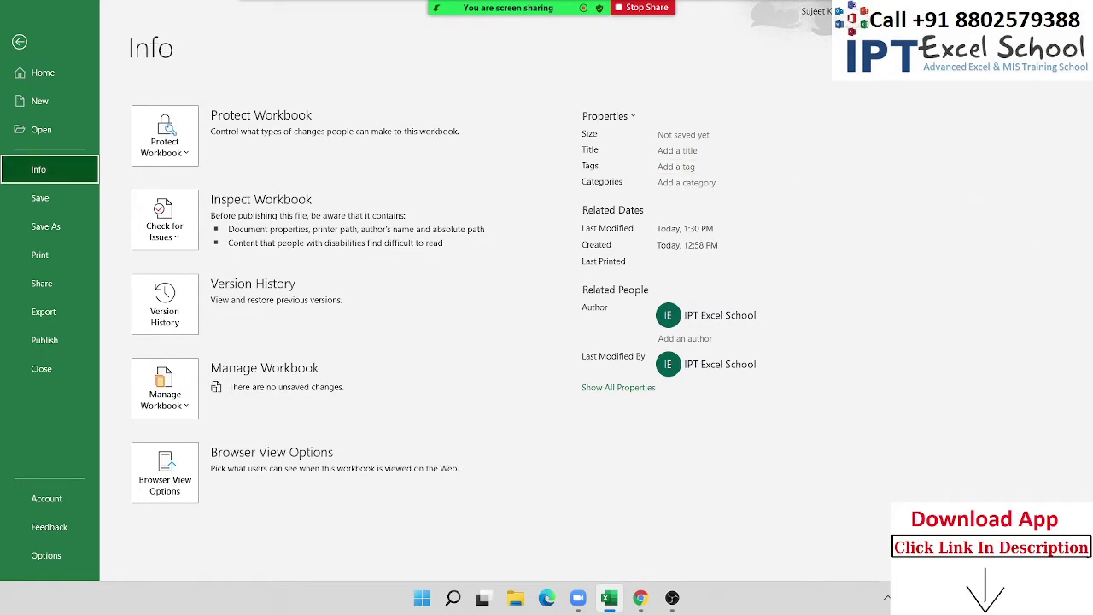
key(super+d)
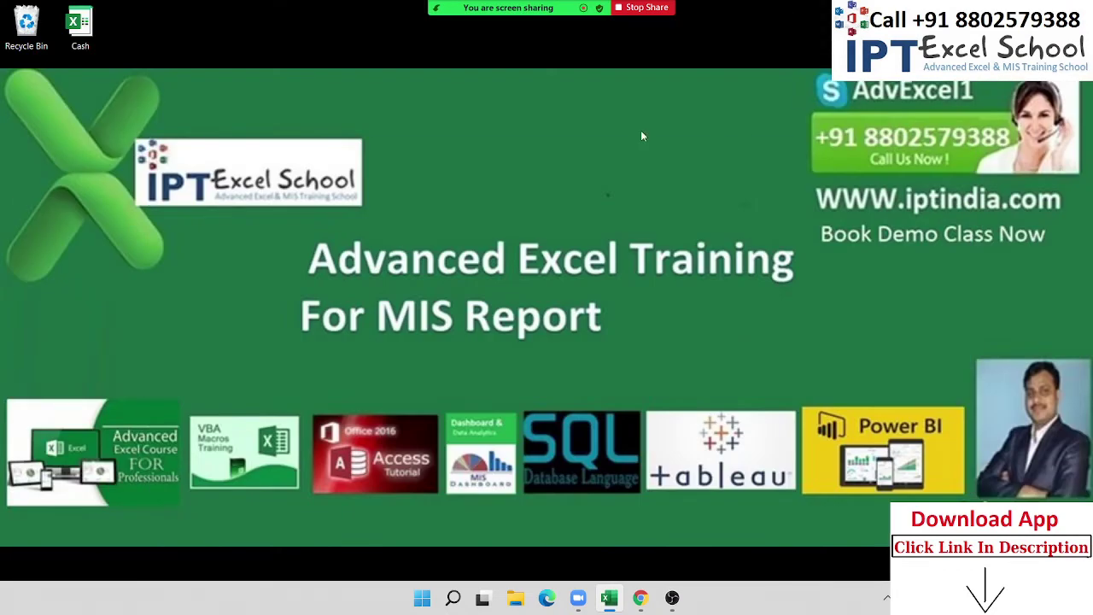
- Launch File Explorer and show the Documents folder with the File and File-PDF workbooks
click(516, 598)
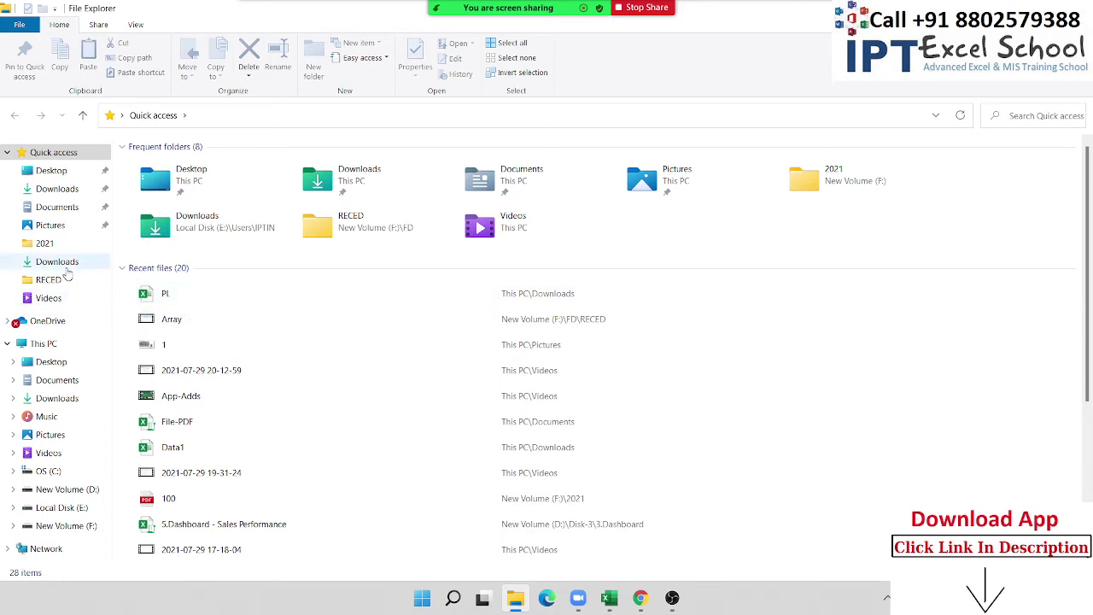
click(49, 208)
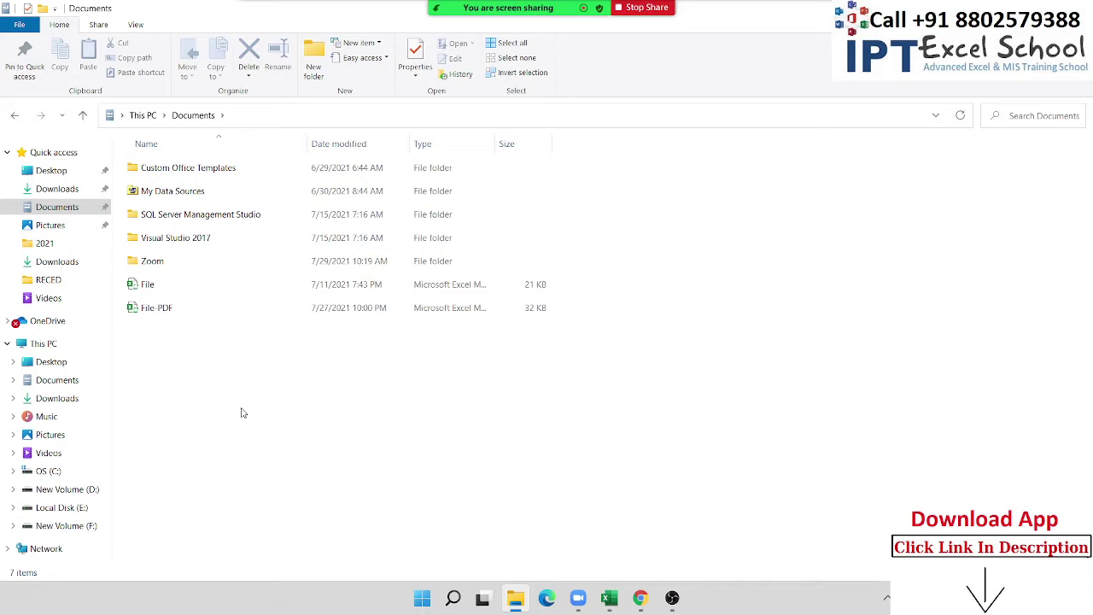
- Inspect the Documents folder's properties, including its sharing settings, then close them
right_click(177, 287)
click(229, 504)
drag(137, 143, 446, 165)
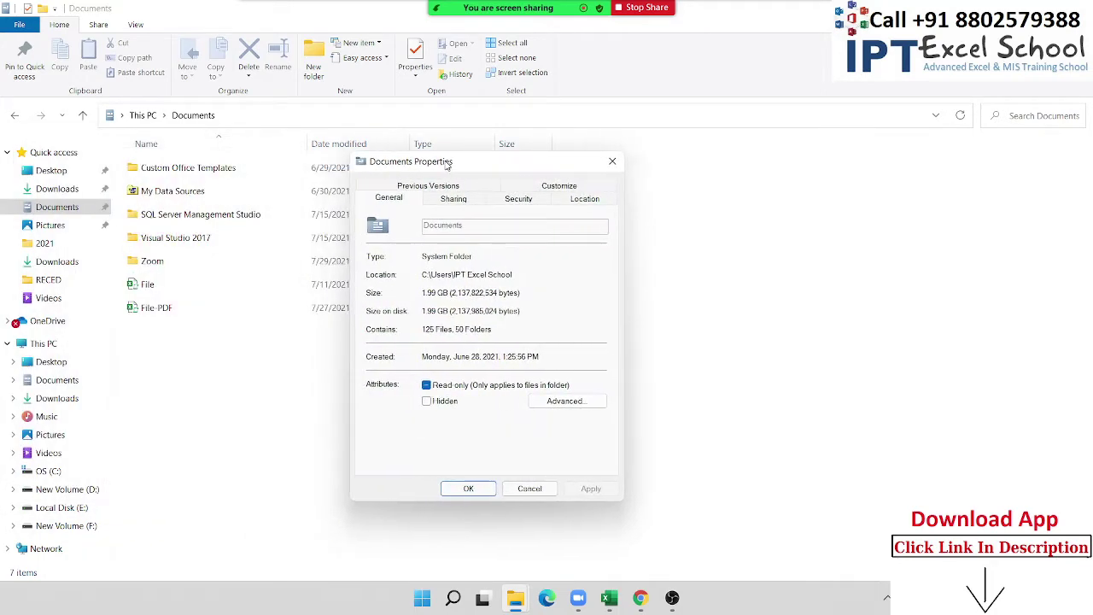
click(462, 199)
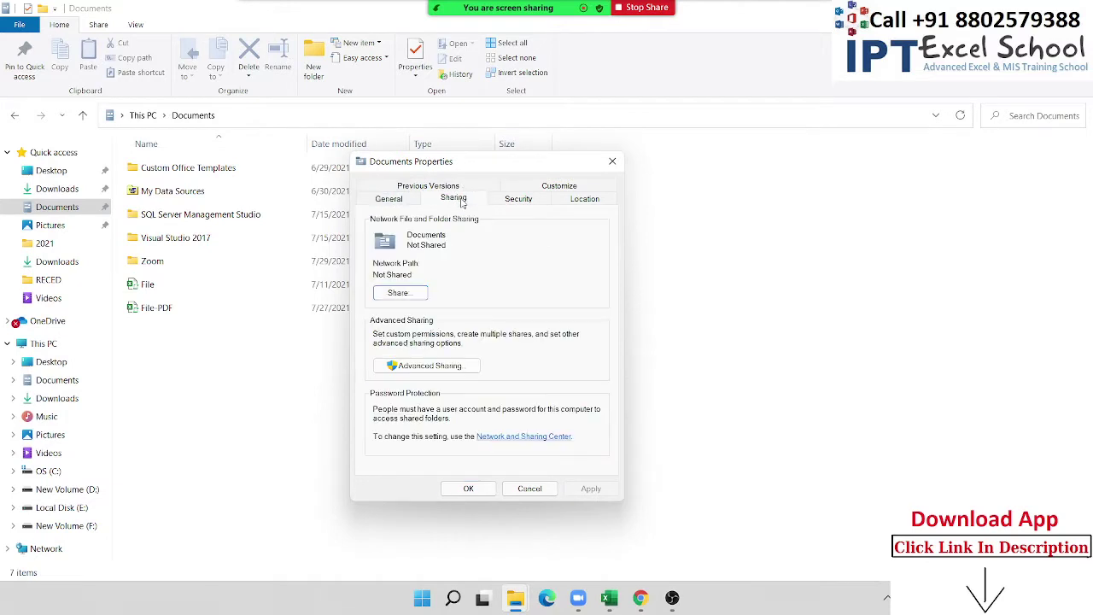
click(623, 165)
- Open the File workbook's properties on the Details tab
right_click(248, 292)
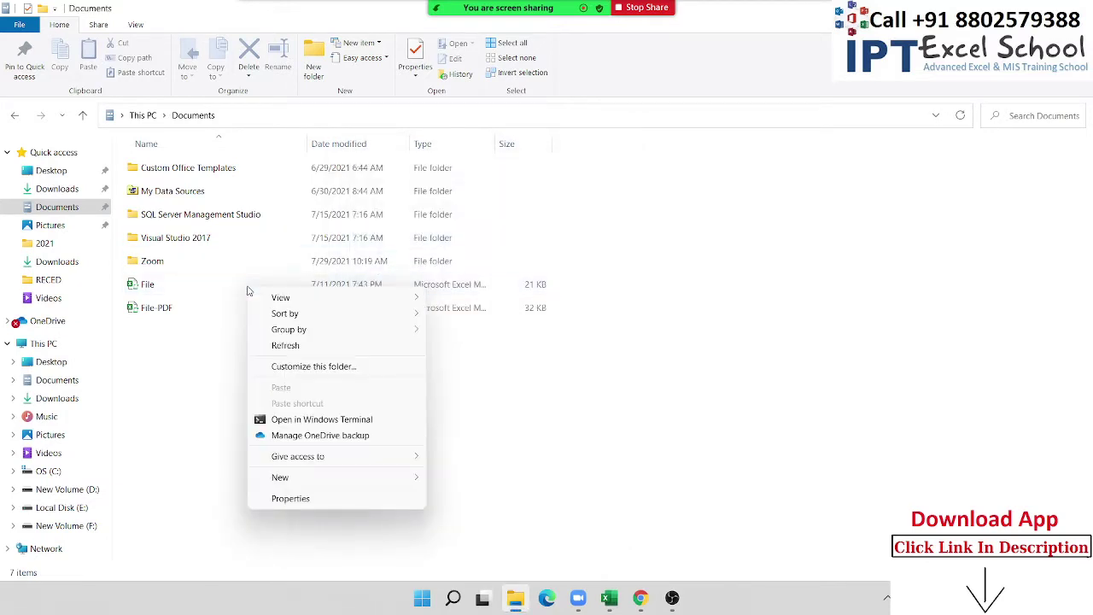
click(156, 287)
right_click(156, 286)
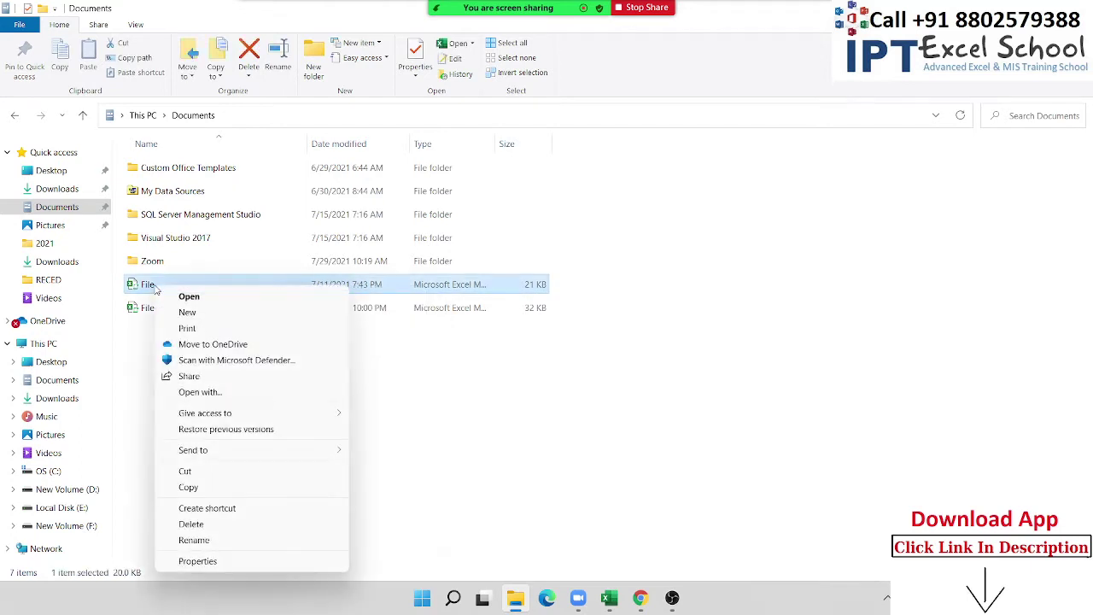
click(253, 561)
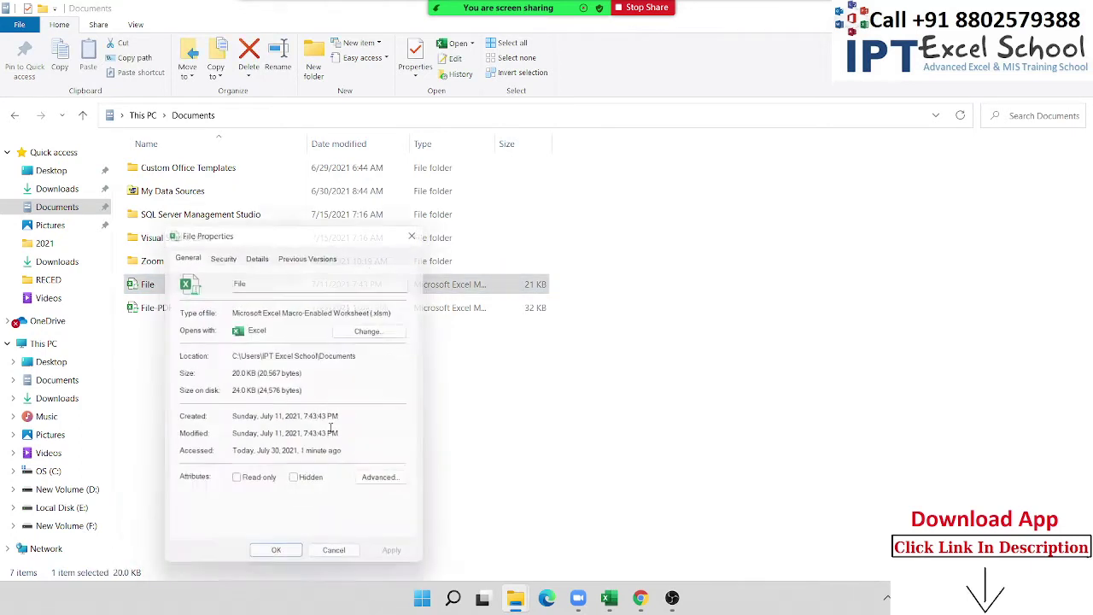
click(265, 254)
drag(292, 237, 479, 239)
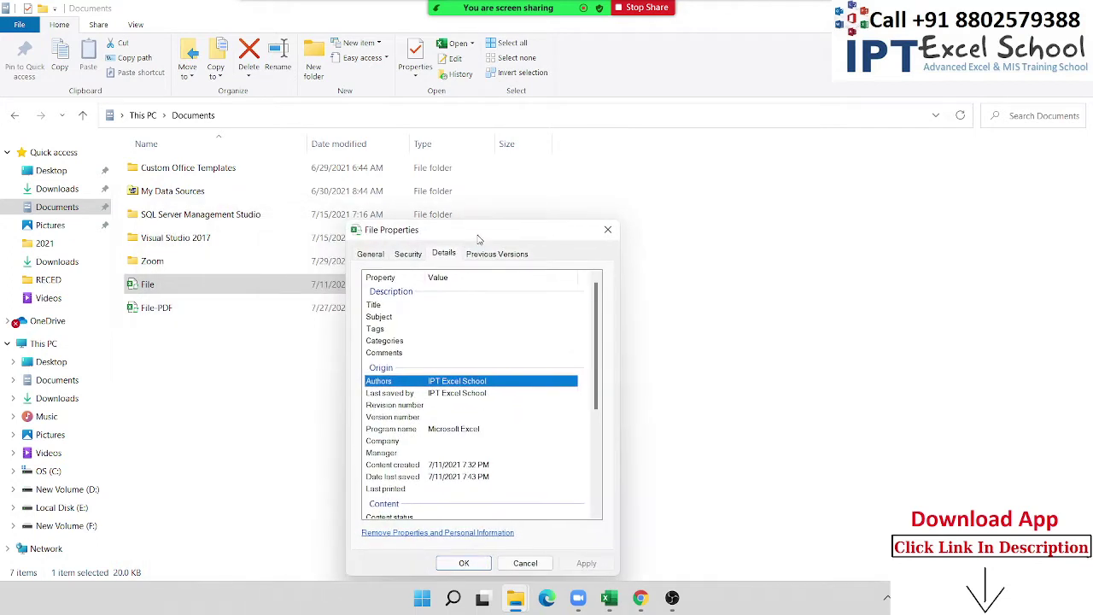
- Give the File workbook Title 'Sample File List' and Subject 'VBA Example Code', and apply
click(461, 306)
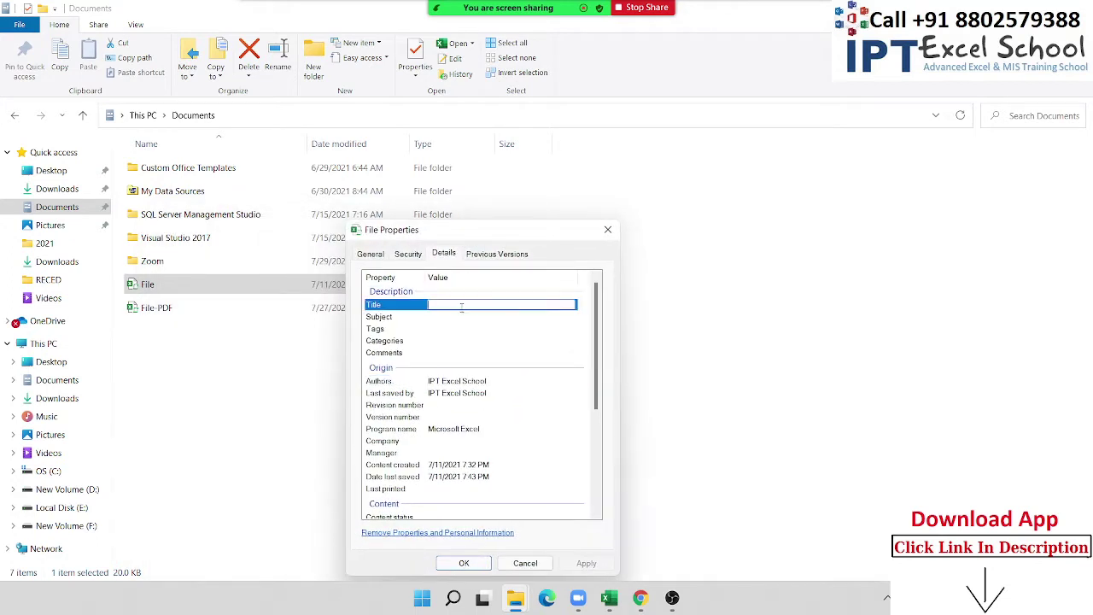
text(Sample)
text( File L)
text(ist)
click(462, 313)
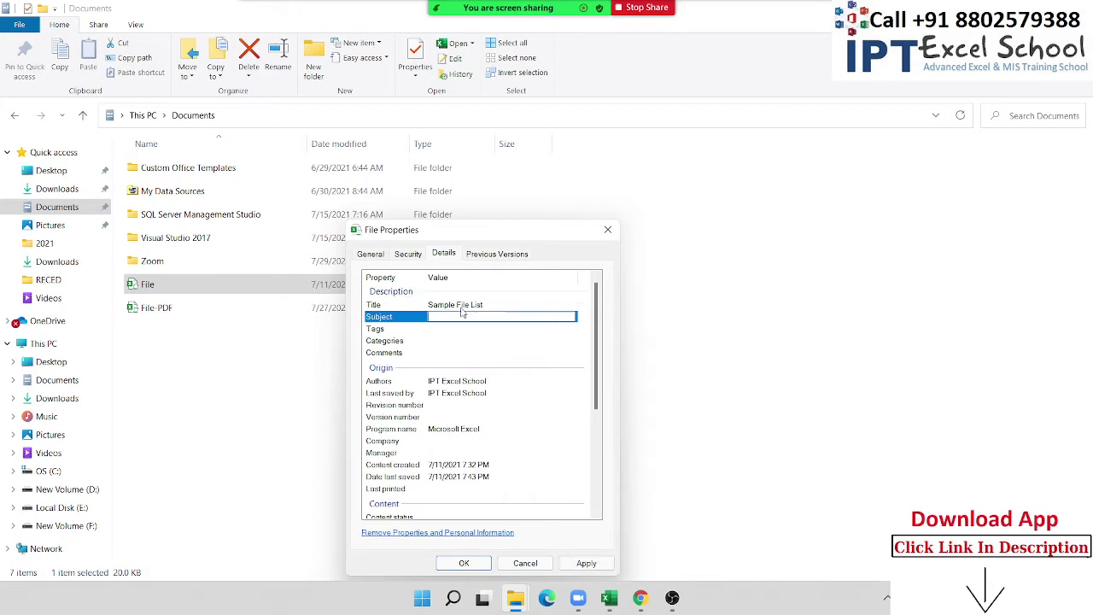
text(VBA)
text( Example)
text( Code)
key(Tab)
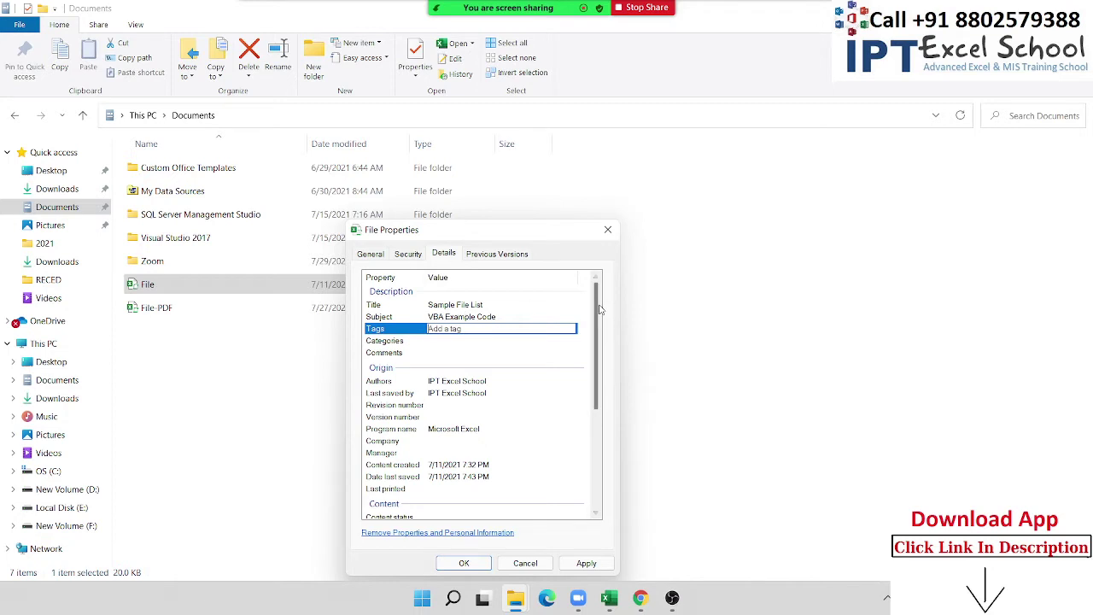
click(586, 564)
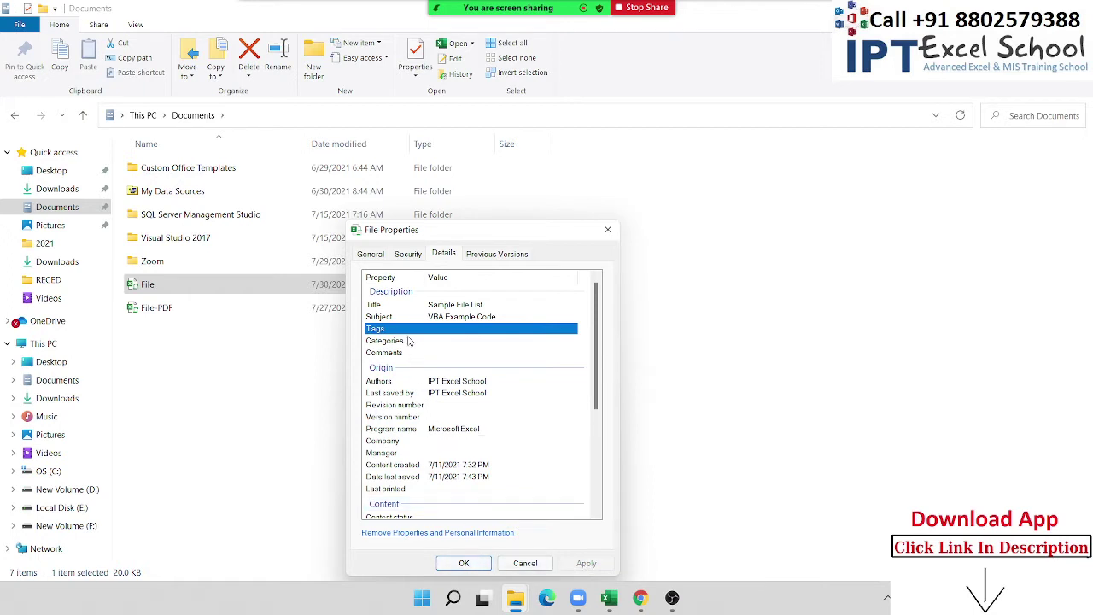
click(436, 326)
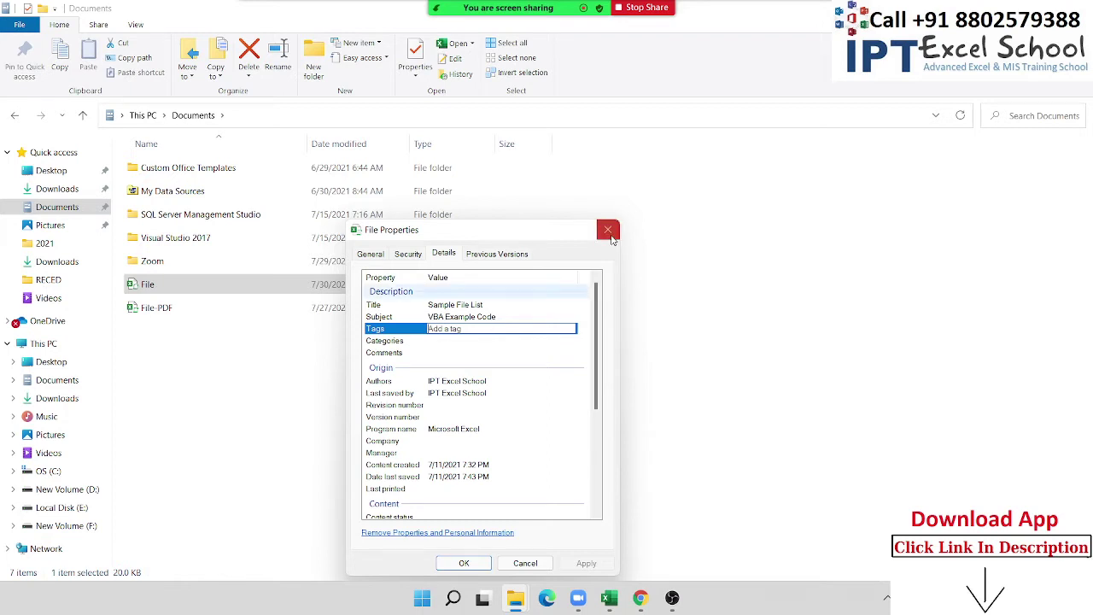
- Close the file properties and refresh the Documents folder listing
click(485, 568)
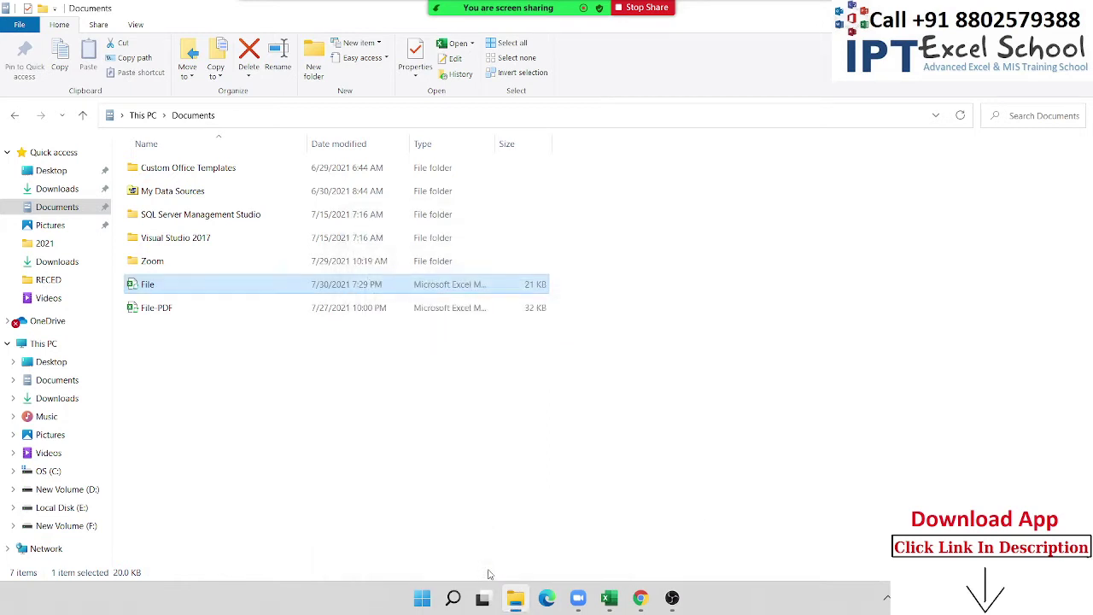
right_click(736, 432)
click(780, 232)
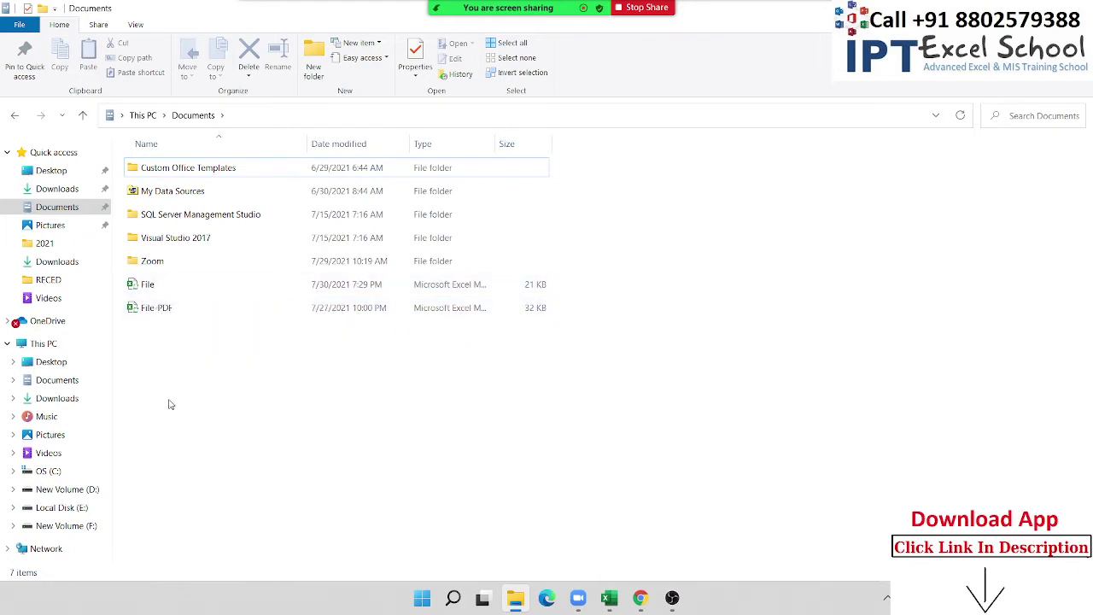
- Visit the Pictures, Downloads and Desktop folders, then minimize File Explorer
click(51, 224)
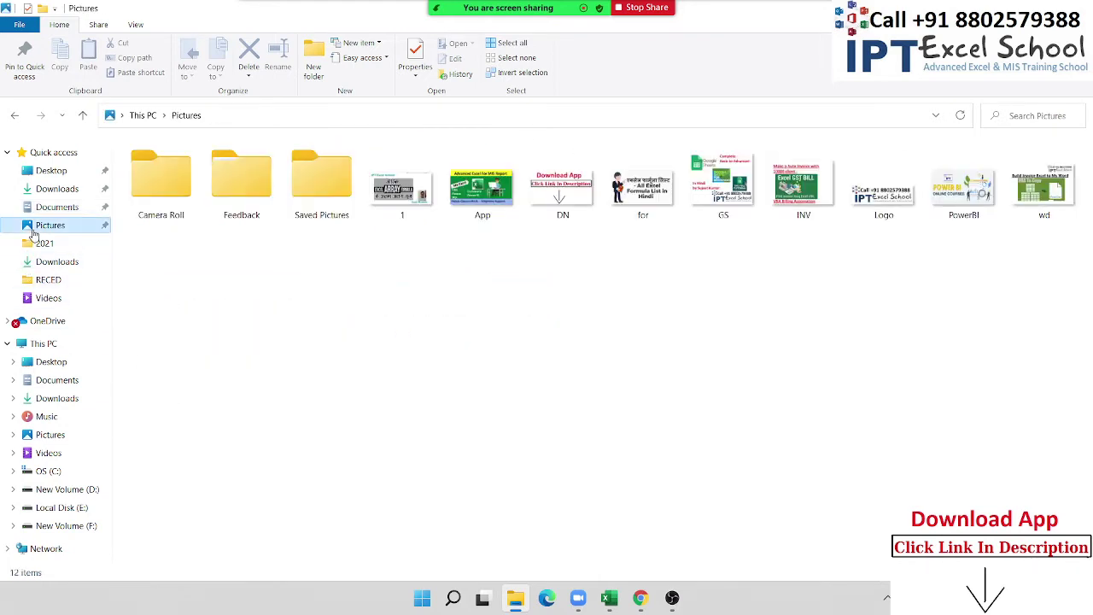
click(60, 188)
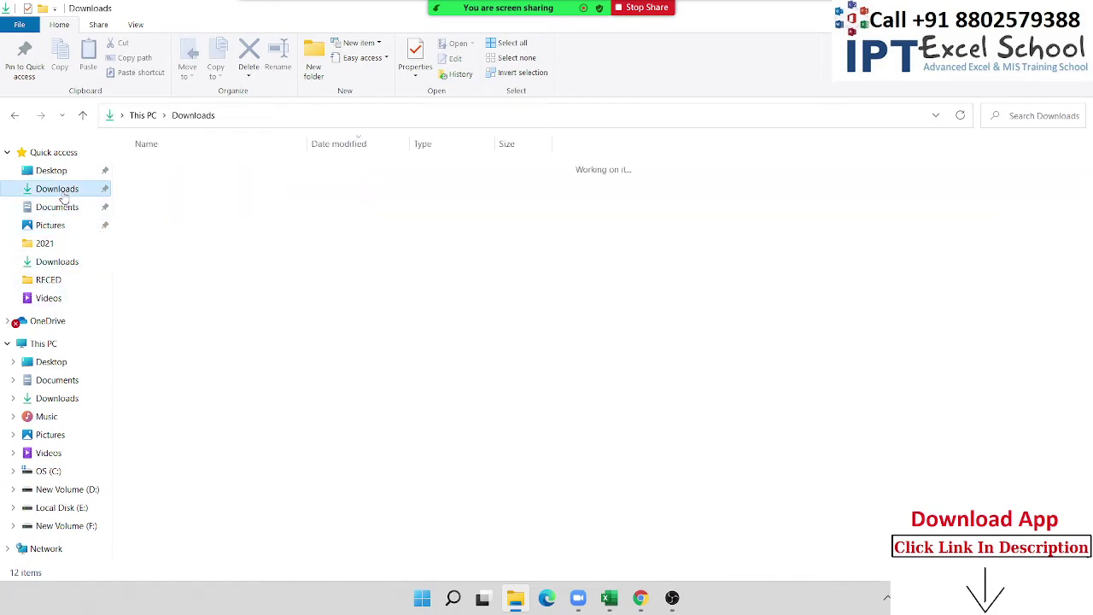
click(53, 171)
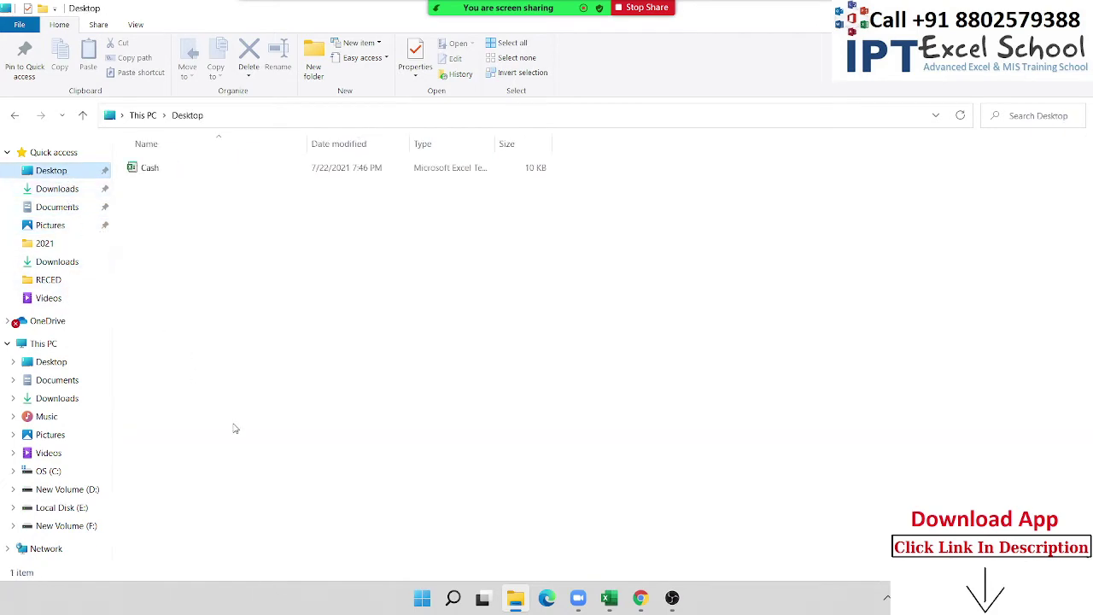
click(515, 598)
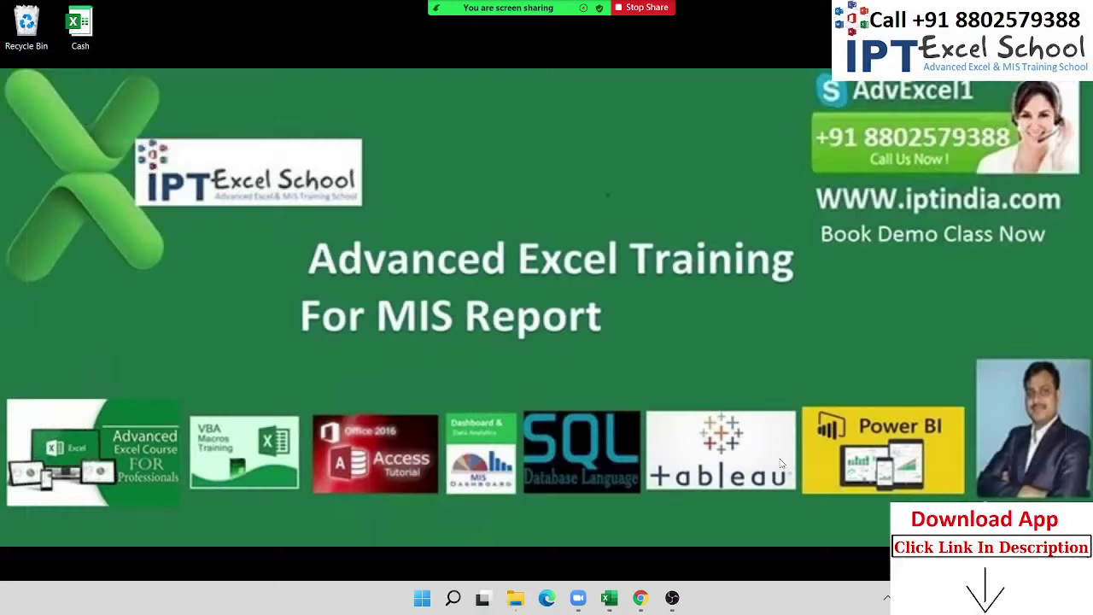
- Return to Excel and open the Save As dialog through Browse on the Save As page
click(609, 597)
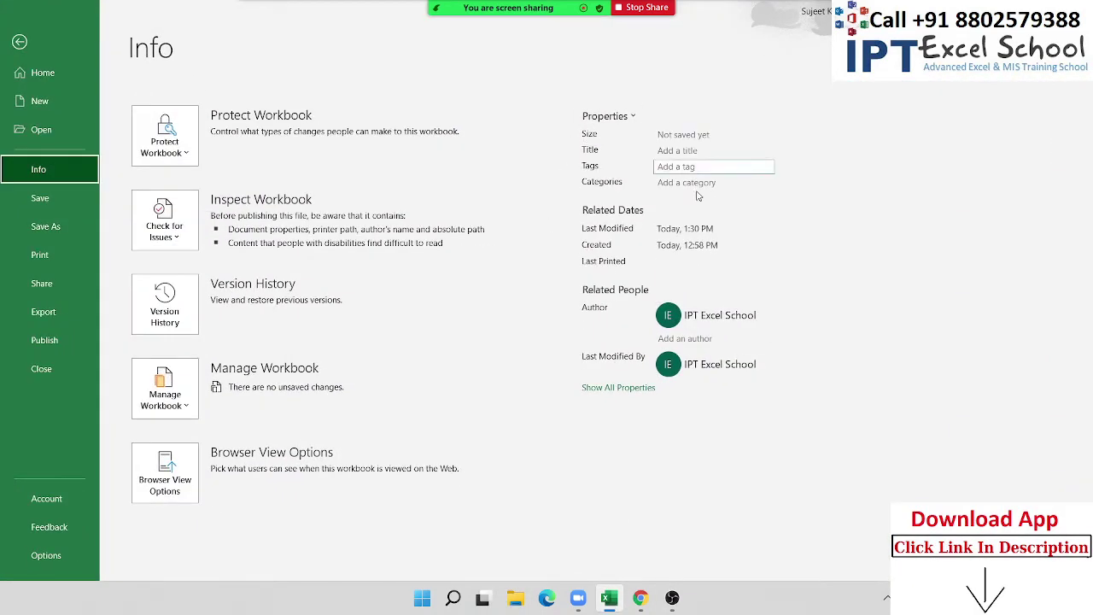
click(44, 198)
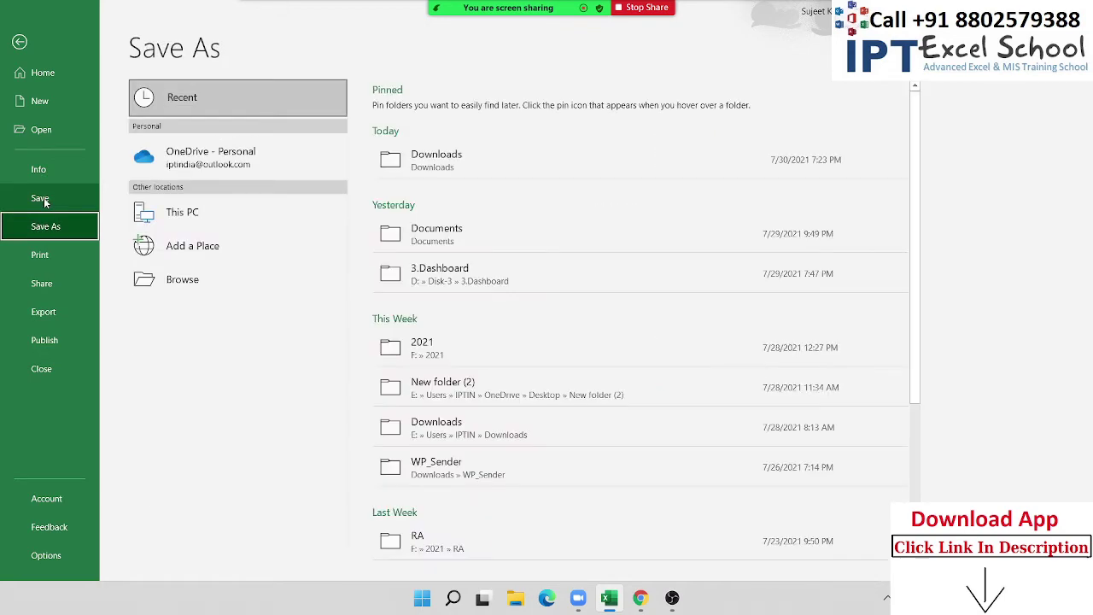
click(37, 179)
click(31, 226)
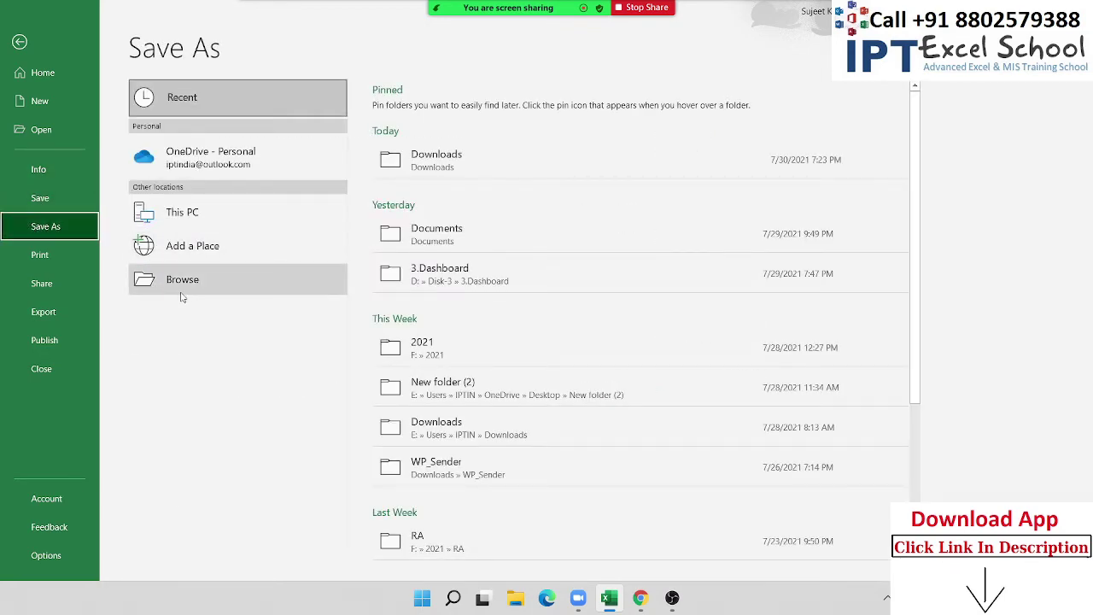
click(182, 288)
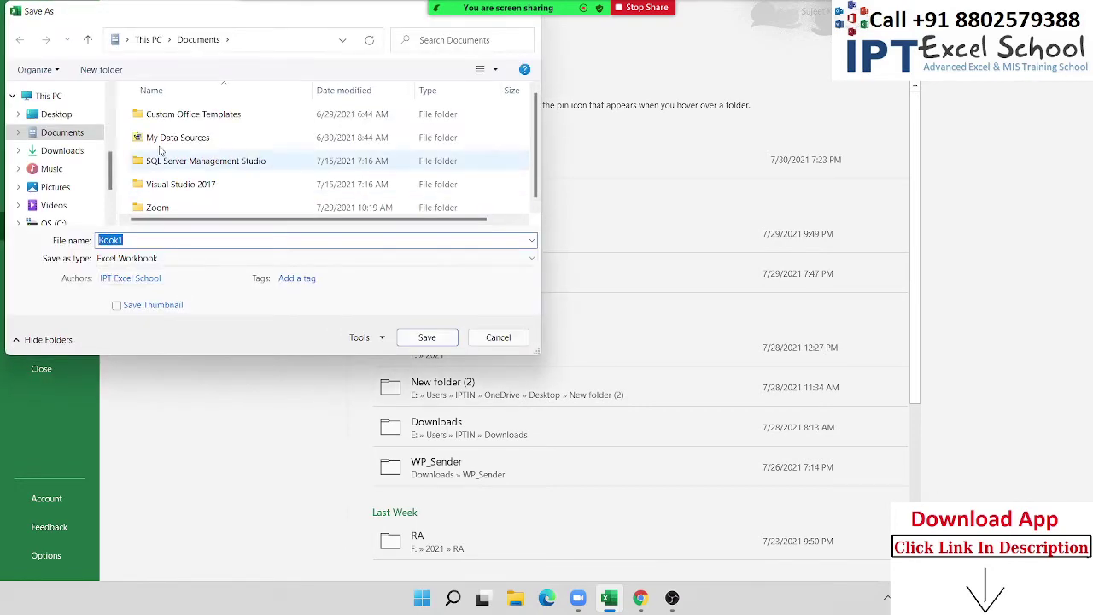
- Browse the Save as type formats, leaving CSV (Comma delimited), then cancel the dialog
drag(139, 26, 384, 160)
click(379, 397)
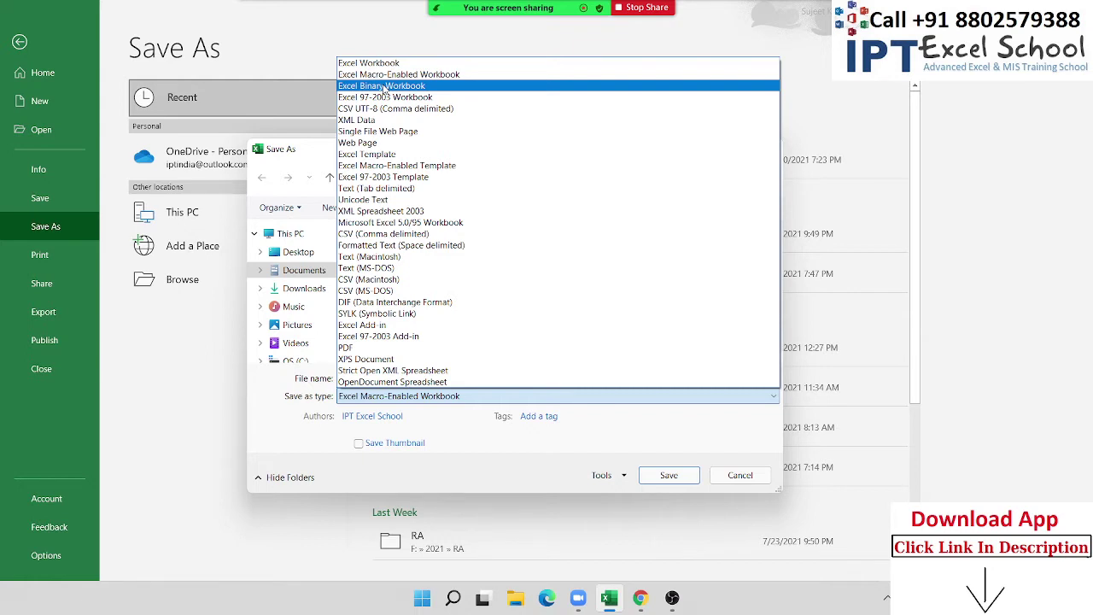
key(Down)
key(Down)
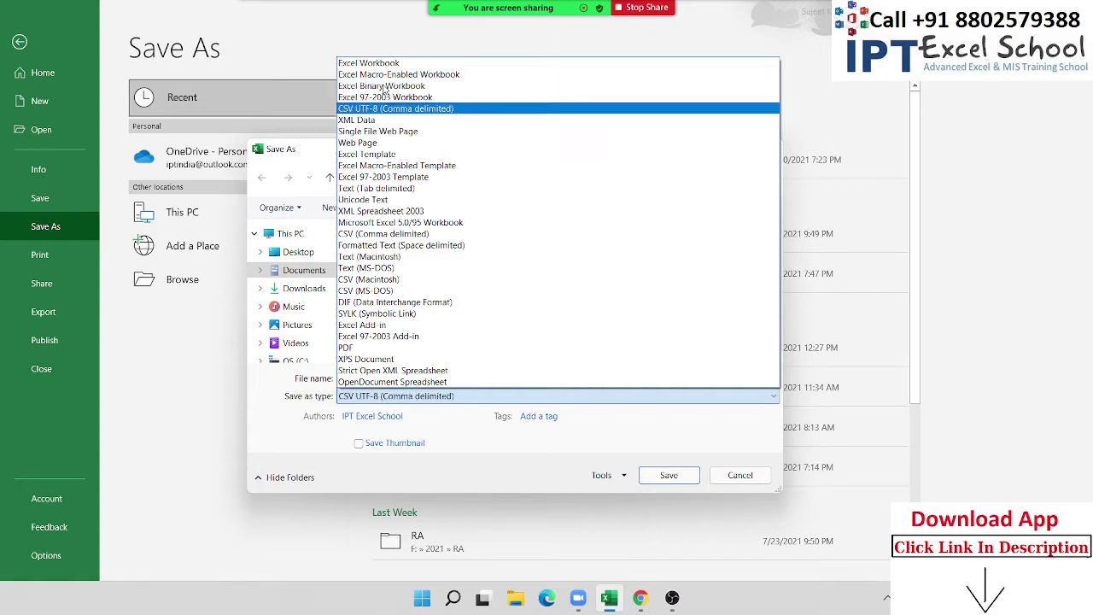
key(Down)
key(Down)
key(Down)
key(Down)
key(Down)
key(Down)
key(Down)
key(Down)
key(Down)
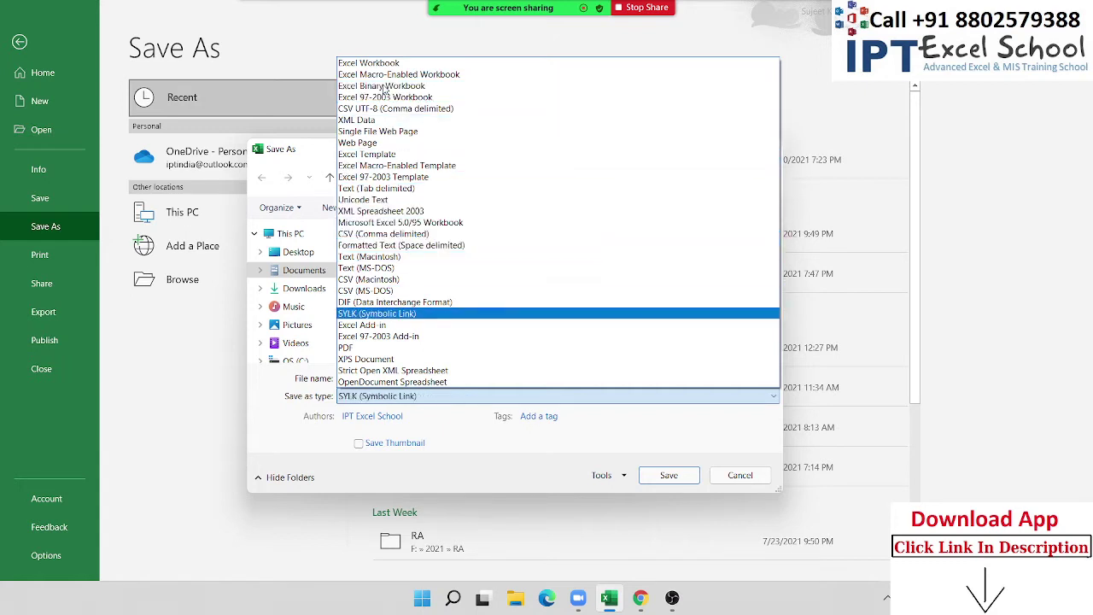
key(Down)
key(Down)
key(Down)
key(Up)
key(Up)
key(Up)
key(Up)
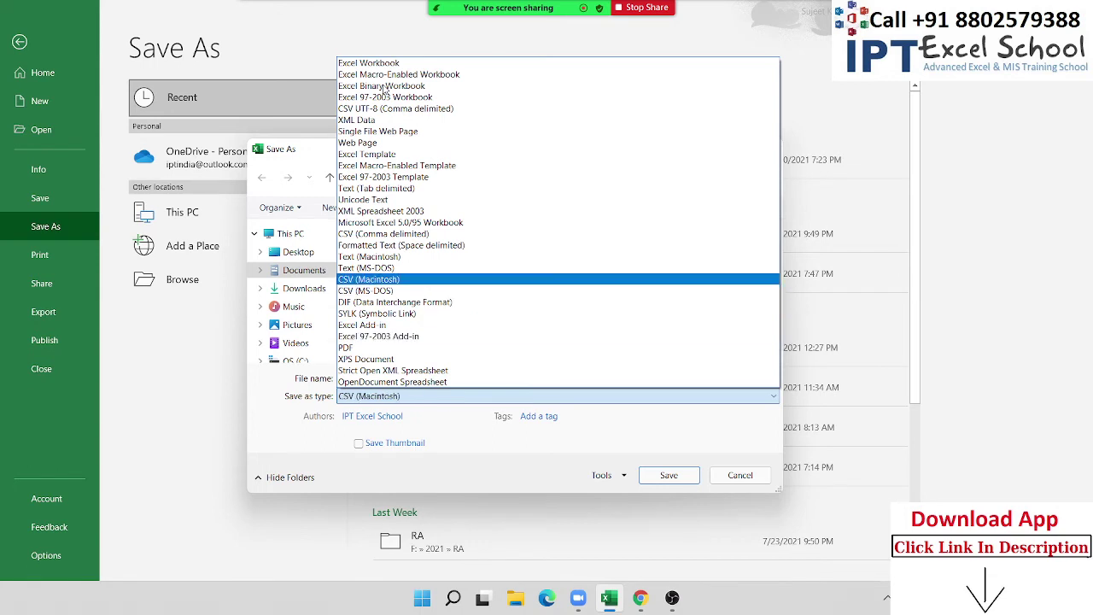
key(Up)
key(Up)
key(Up)
key(Up)
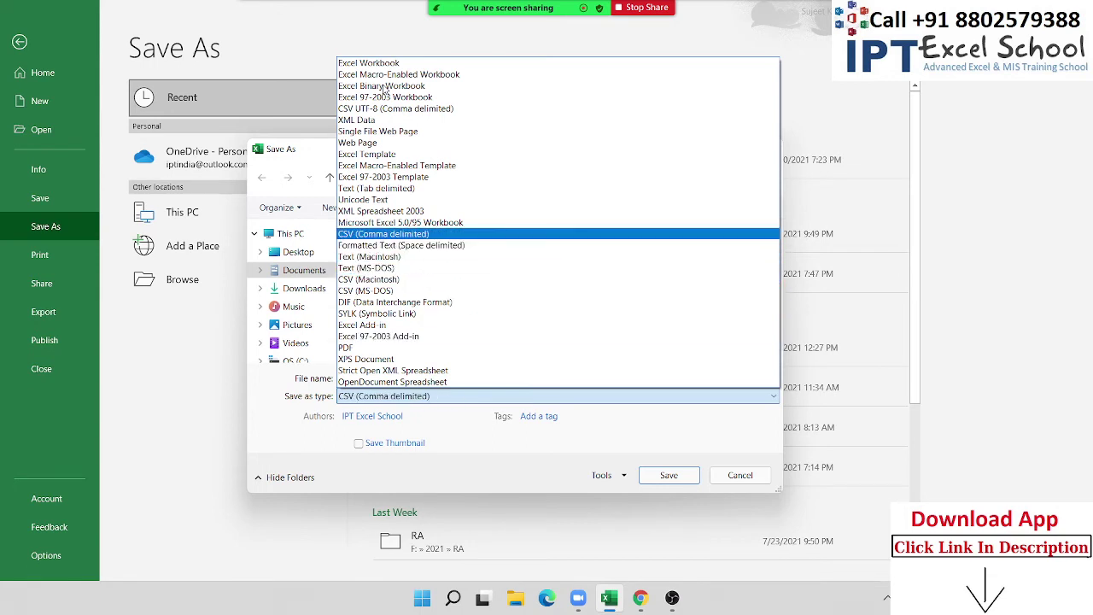
click(756, 479)
click(739, 456)
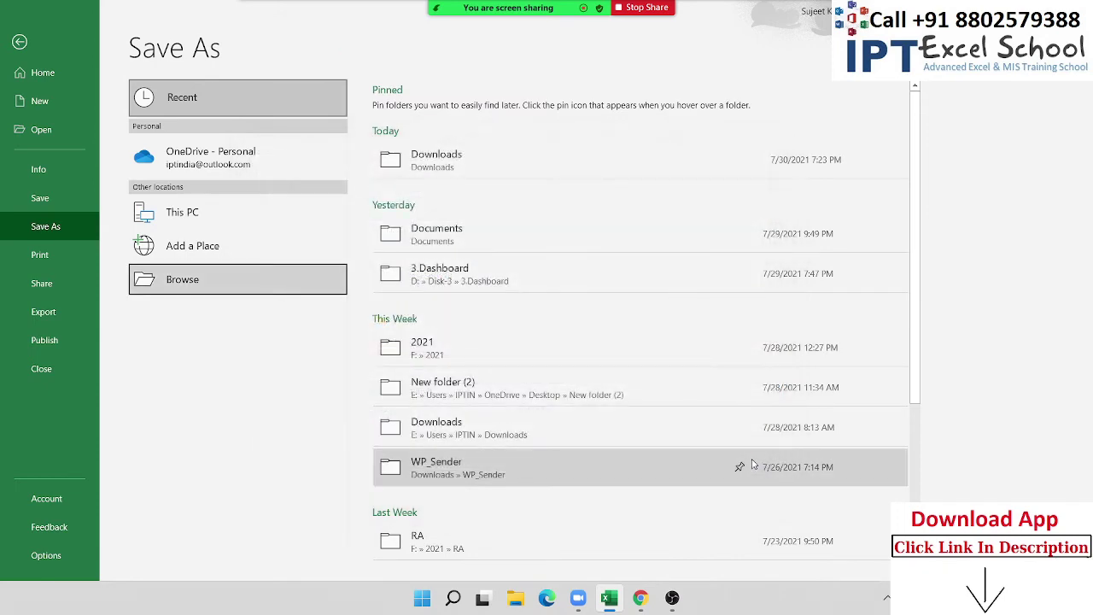
- View the Print and Share pages, close Share, and return to the backstage Home page
click(50, 258)
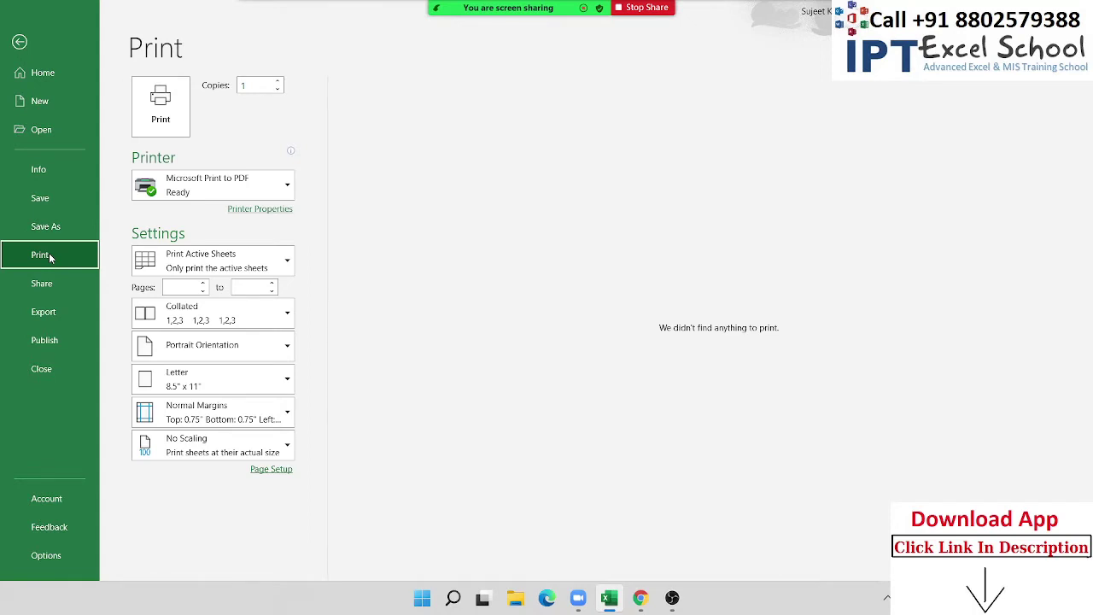
click(65, 282)
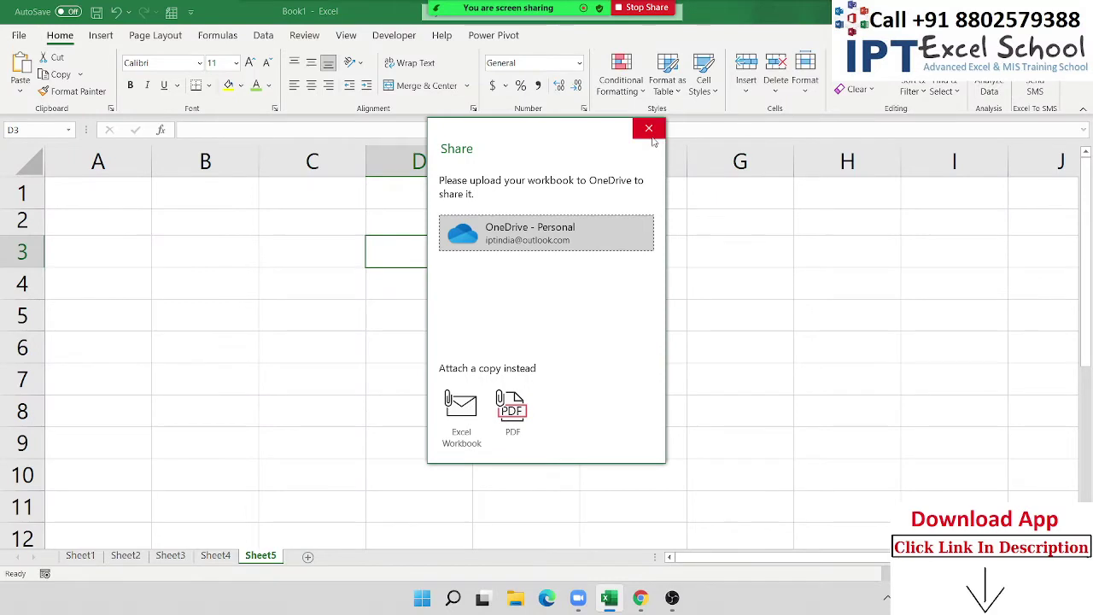
click(648, 129)
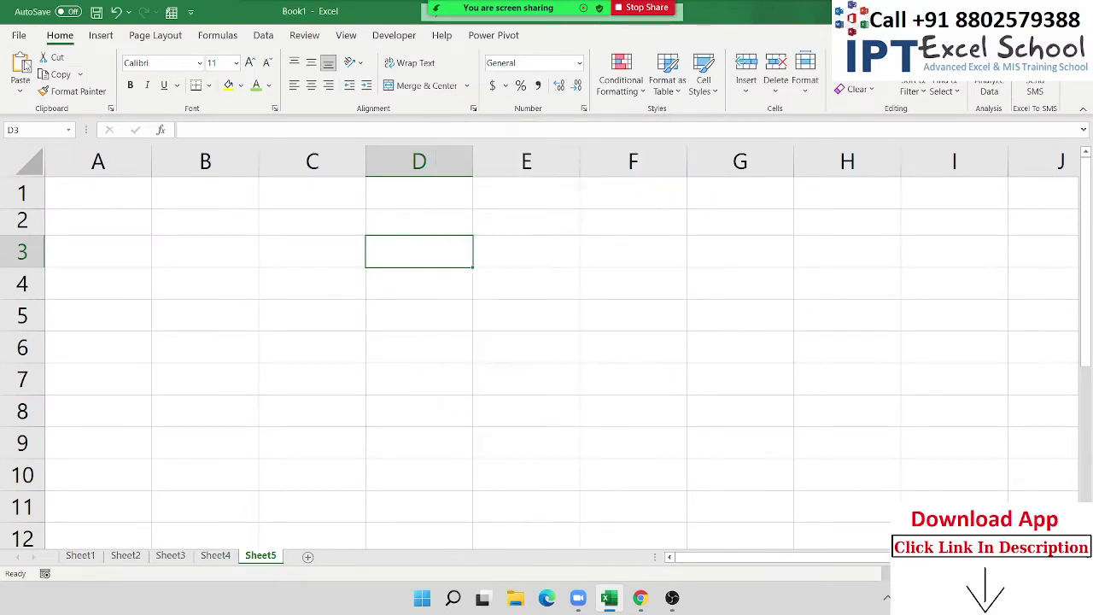
click(17, 38)
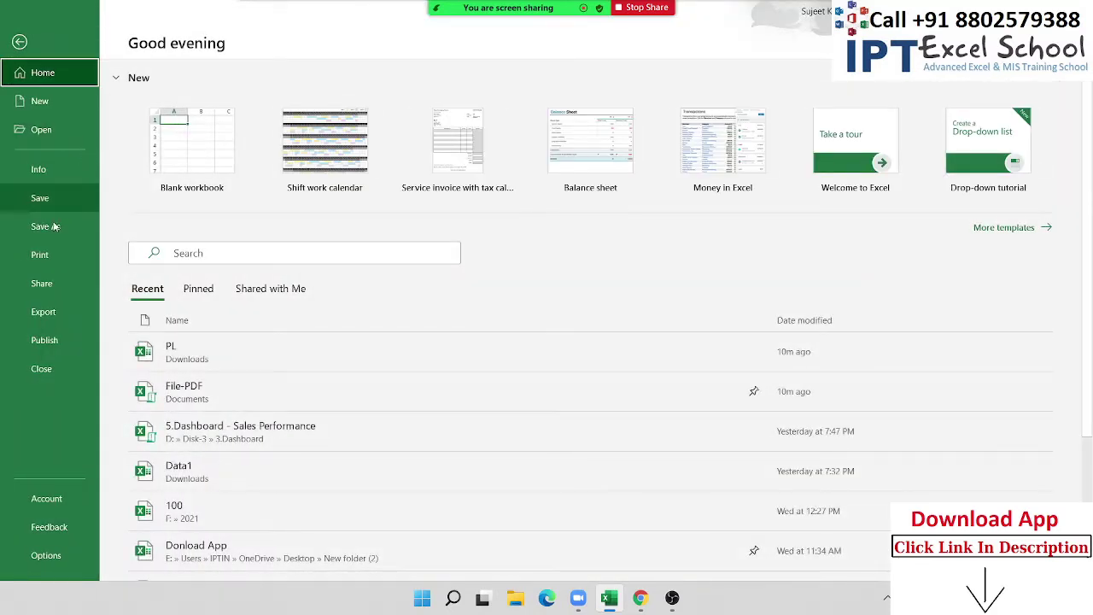
- Show the Publish page with its Power BI upload and export options
click(25, 342)
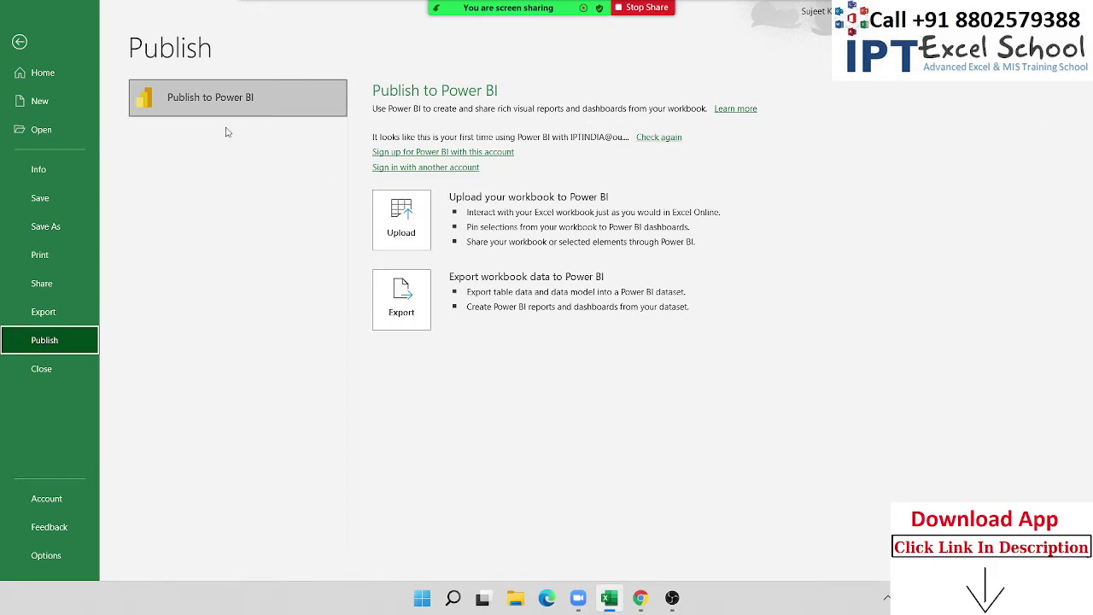
click(60, 505)
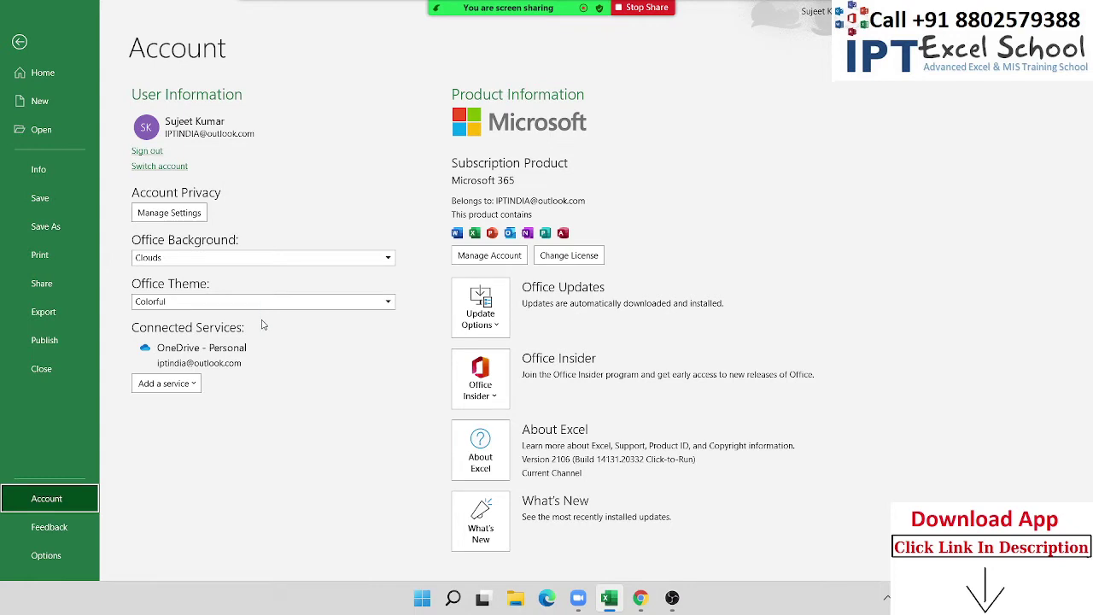
- Open the Update Options menu on the Account page and dismiss it
click(477, 309)
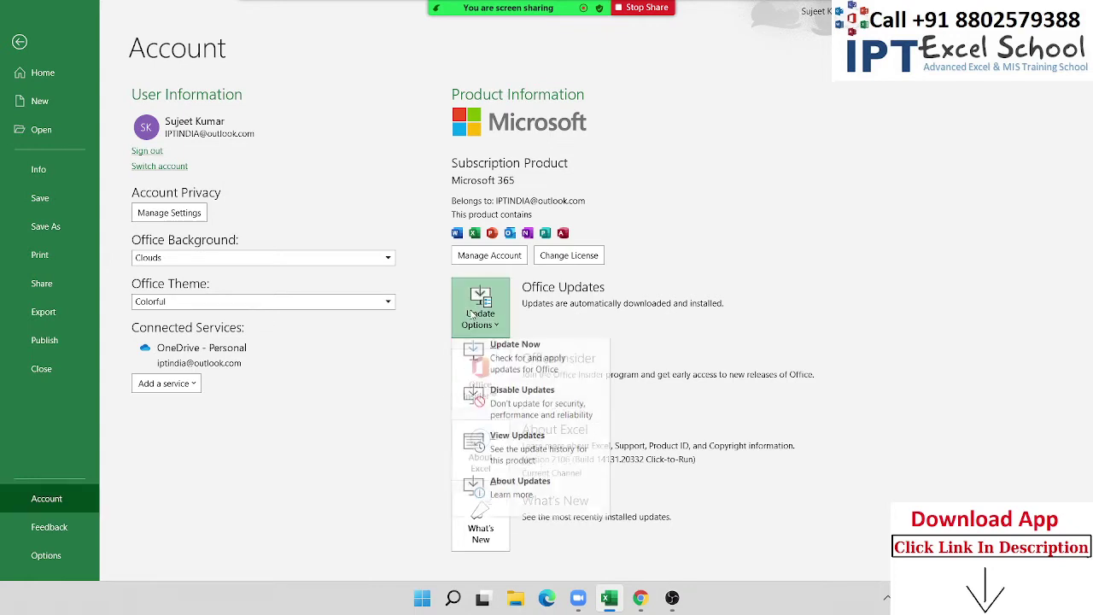
click(426, 377)
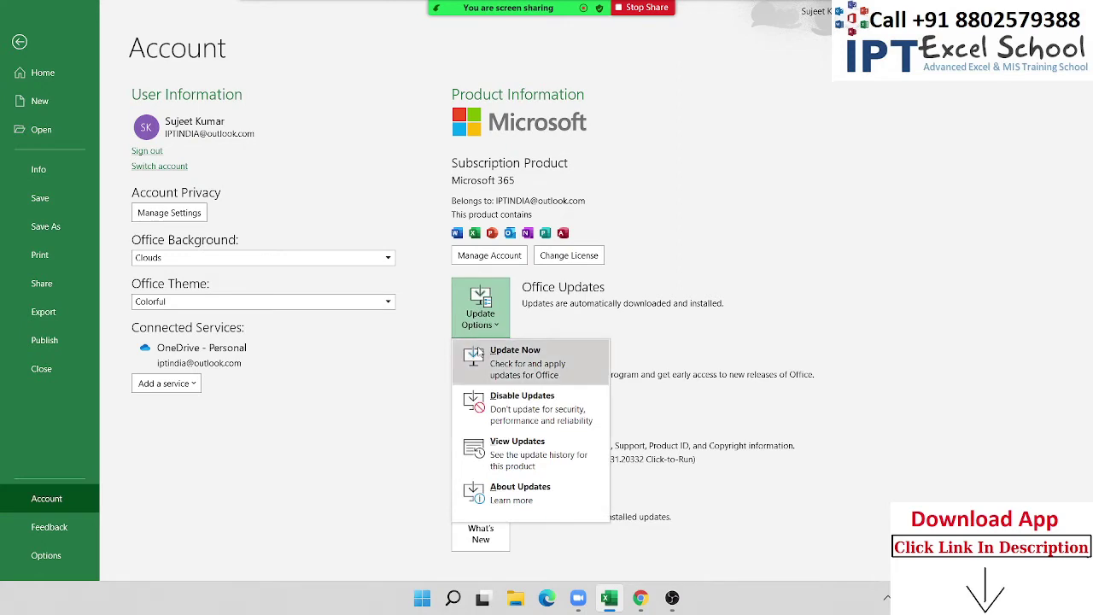
click(379, 422)
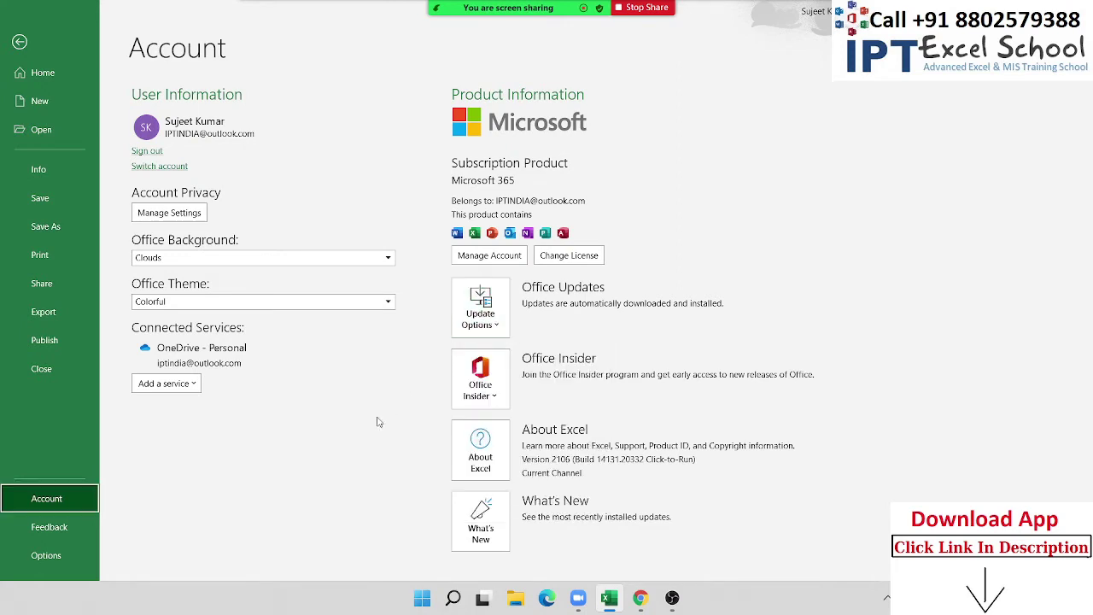
- Open What's New and read through the Analyze Data in Excel help article
click(469, 533)
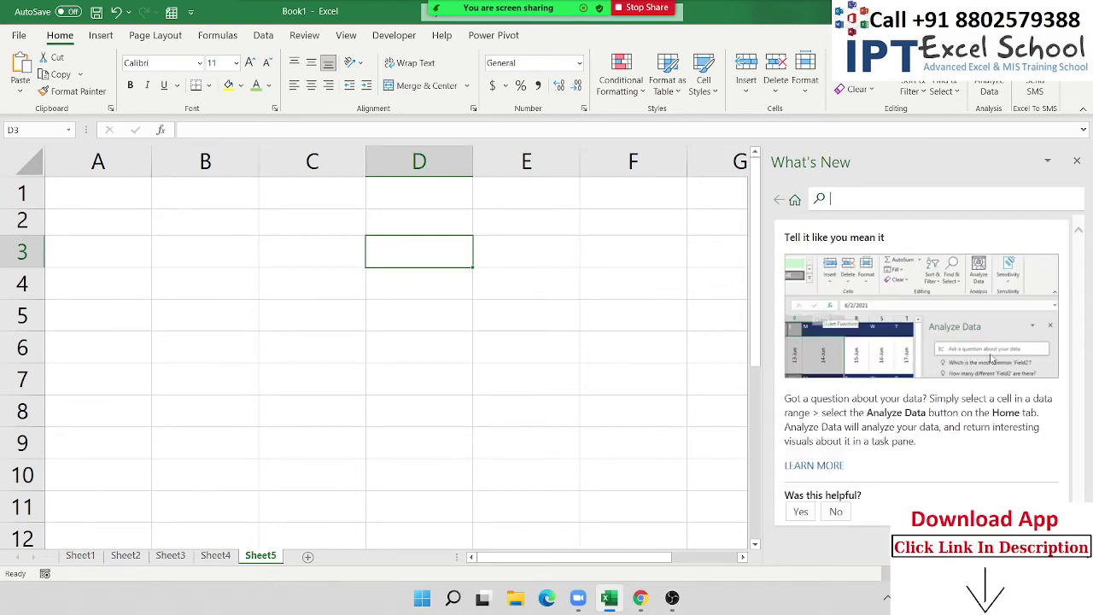
click(882, 416)
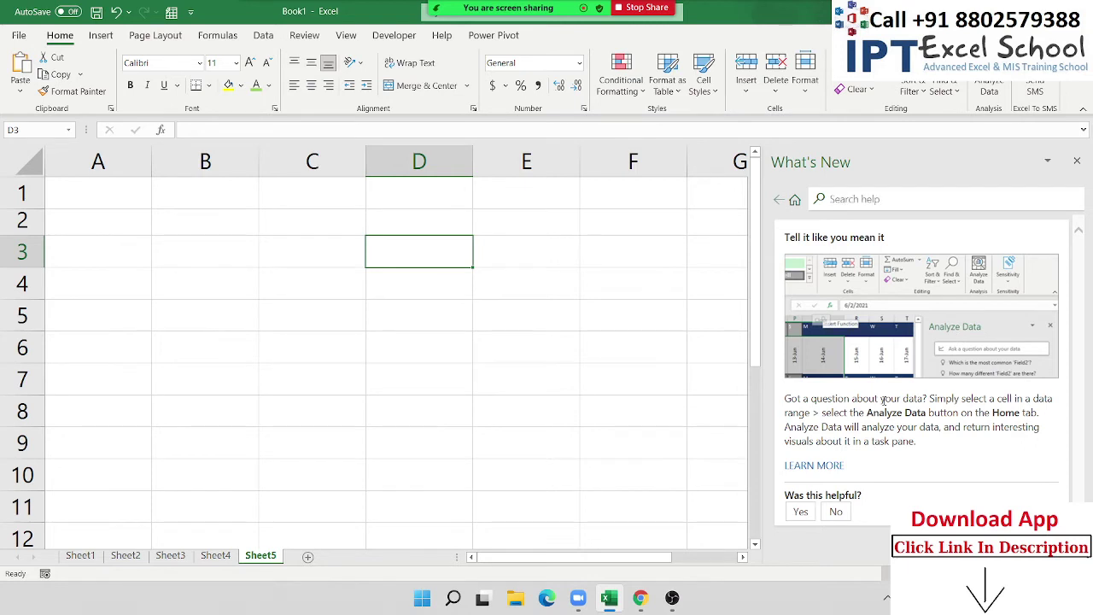
click(803, 468)
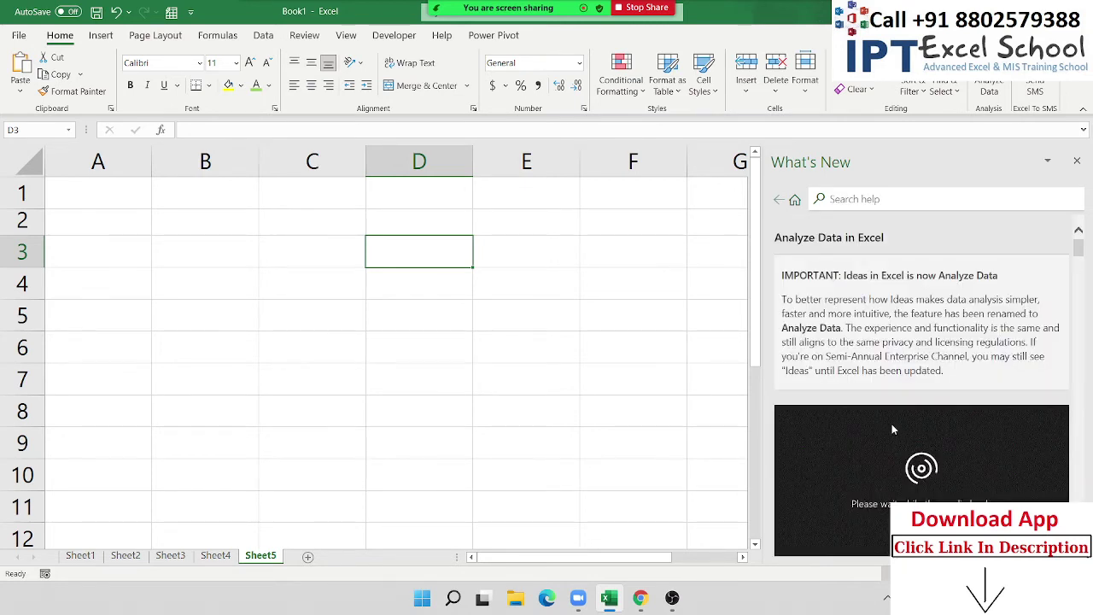
scroll(900, 431, down, 2)
scroll(910, 438, down, 1)
scroll(910, 439, down, 3)
scroll(910, 441, down, 3)
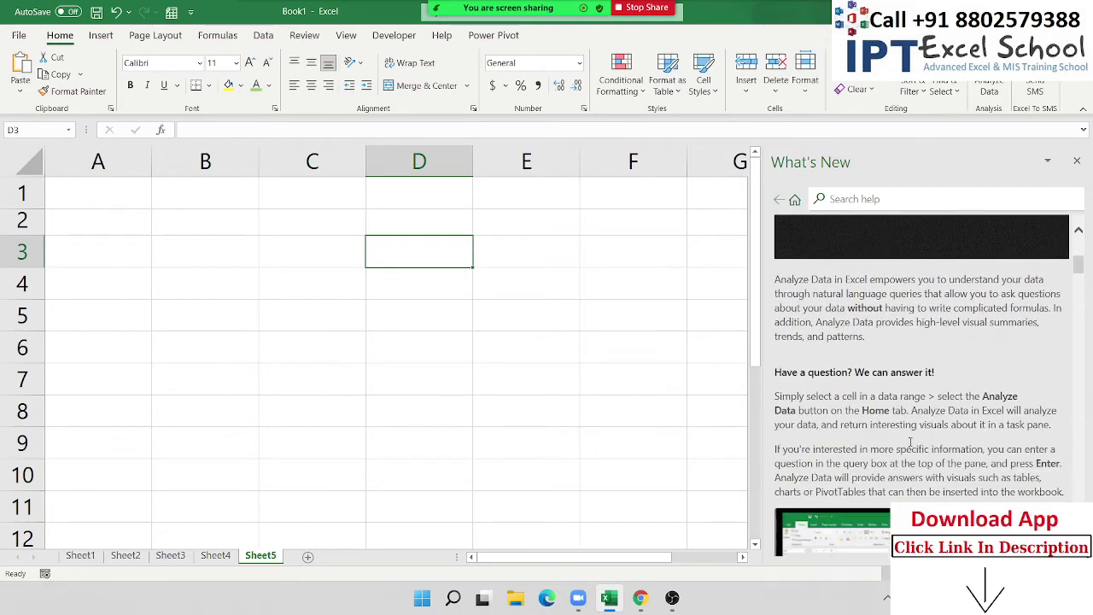
scroll(910, 442, down, 3)
scroll(910, 443, down, 3)
scroll(910, 444, down, 3)
scroll(911, 446, down, 3)
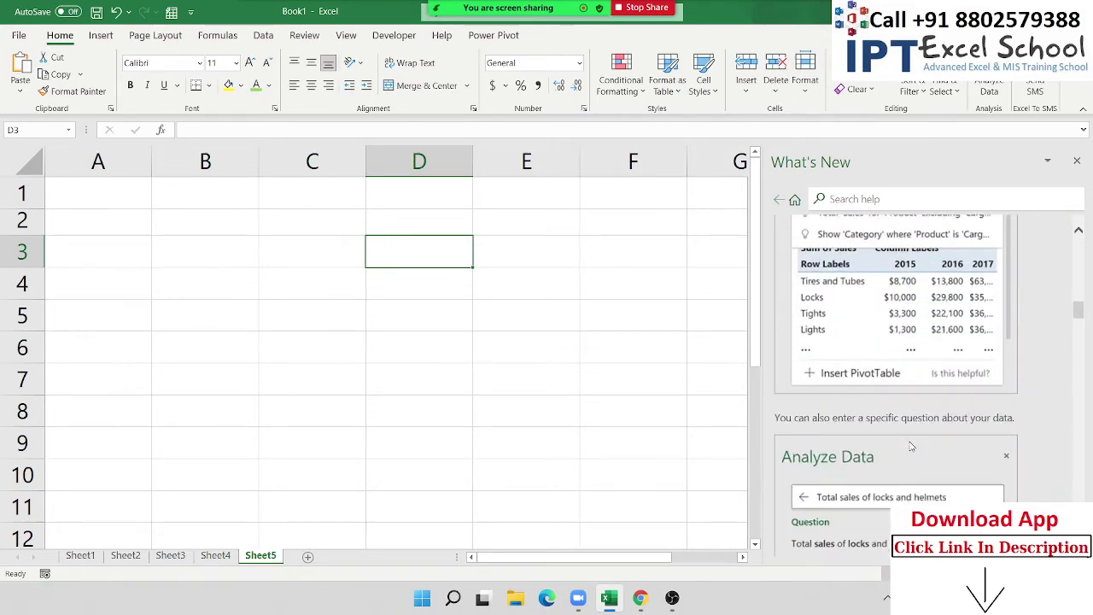
scroll(911, 446, down, 5)
scroll(913, 439, down, 5)
scroll(922, 418, down, 5)
scroll(940, 388, down, 5)
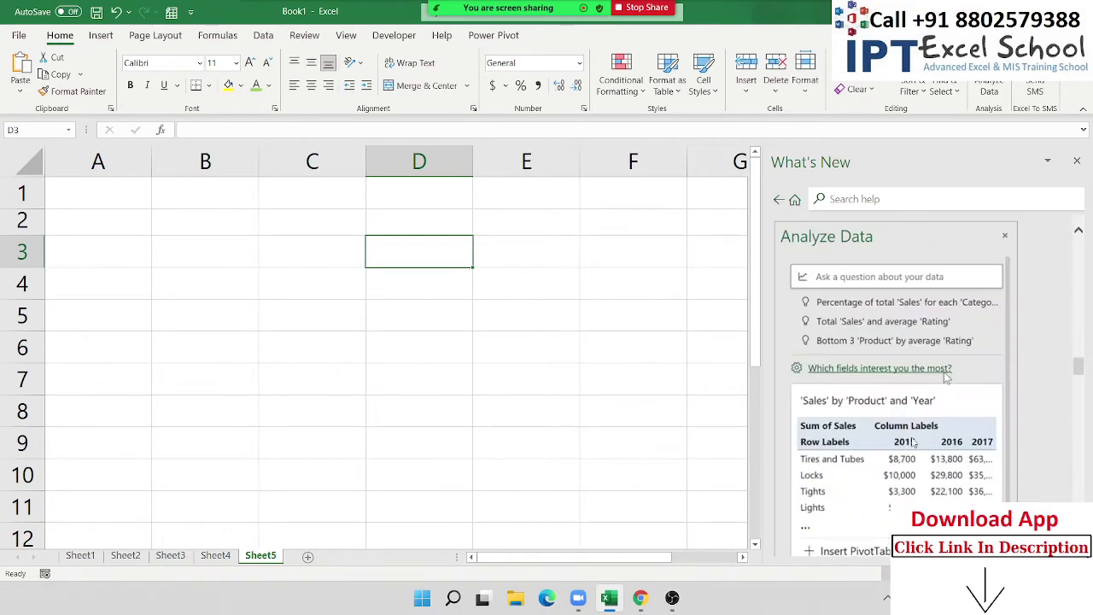
scroll(912, 441, down, 5)
scroll(912, 441, down, 5)
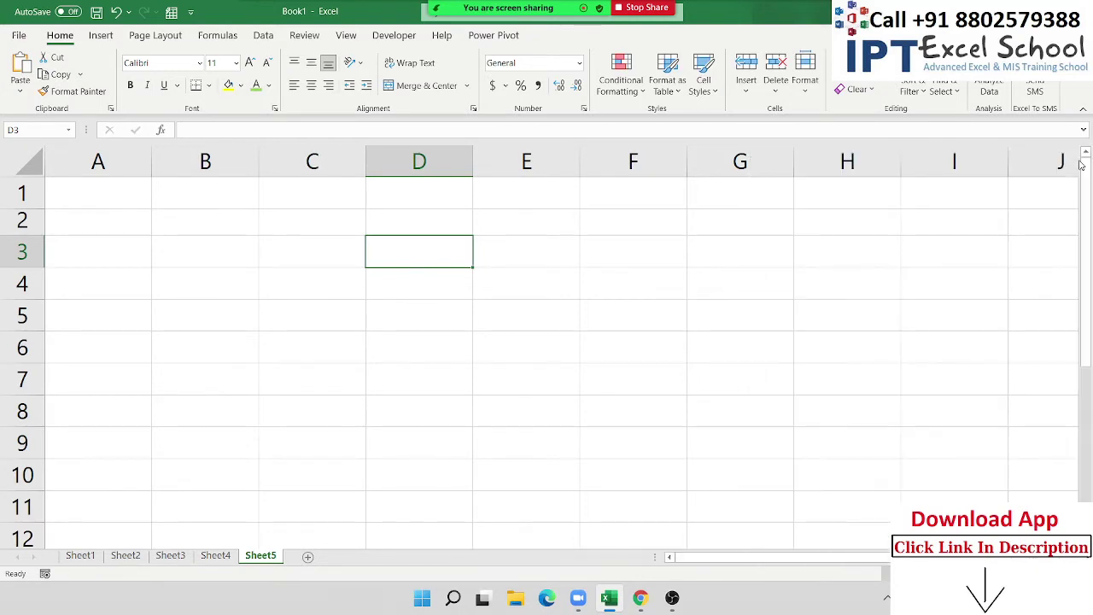
- Close the help pane, view the backstage Feedback page, then open Excel Options
click(1078, 160)
click(19, 38)
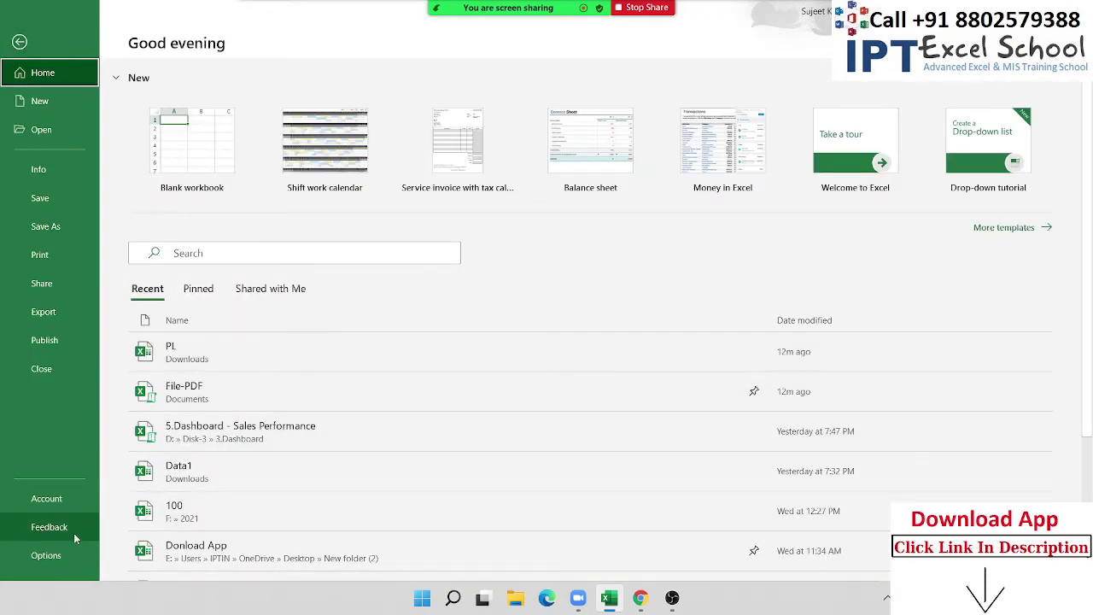
click(73, 533)
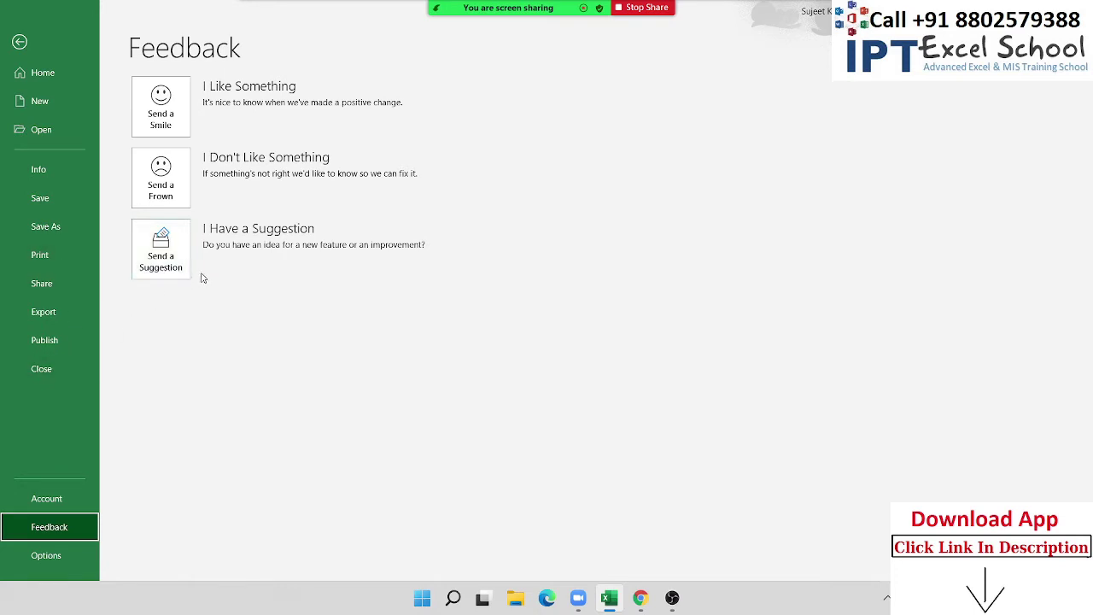
click(62, 564)
- Open Excel Options on the General page and scroll through its settings
click(46, 555)
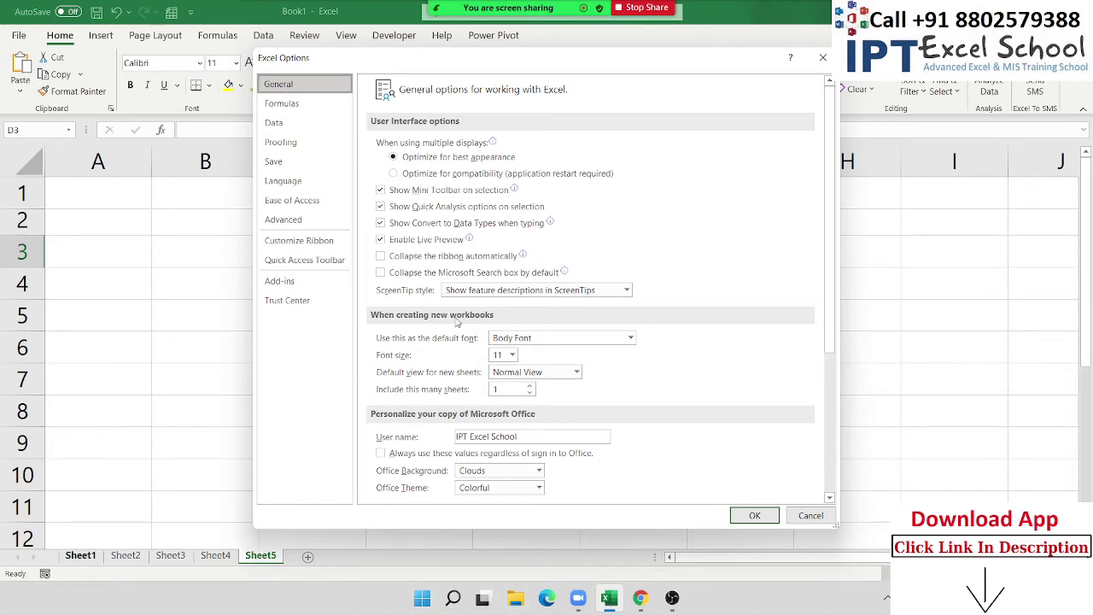
scroll(459, 300, down, 3)
scroll(458, 300, up, 3)
- Close Excel Options, read the Conditional Formatting Help, then close the Help pane
click(820, 60)
click(768, 251)
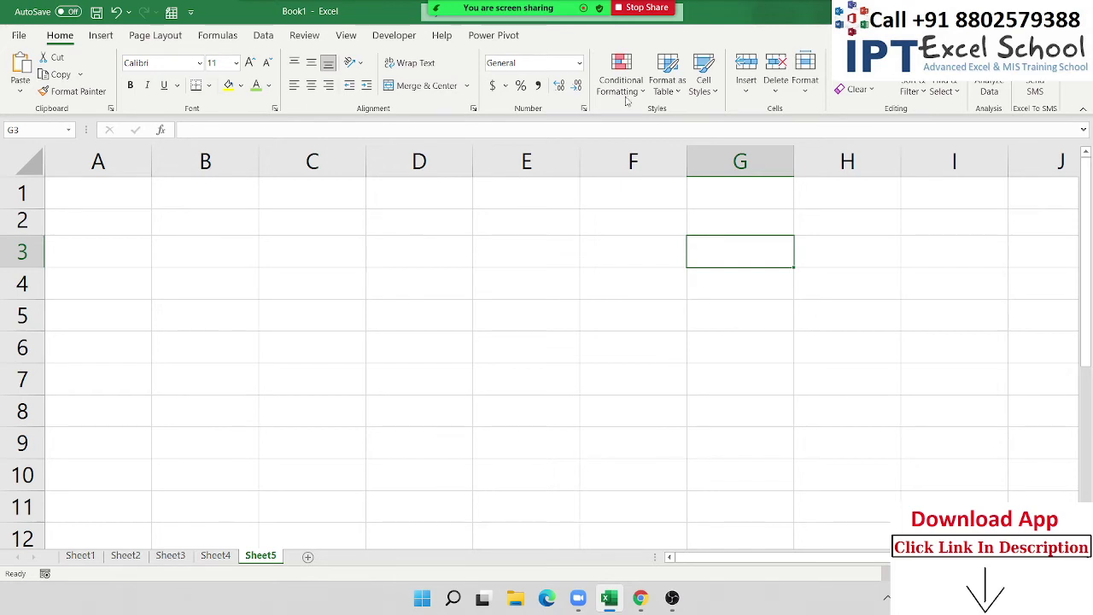
mouse_move(620, 75)
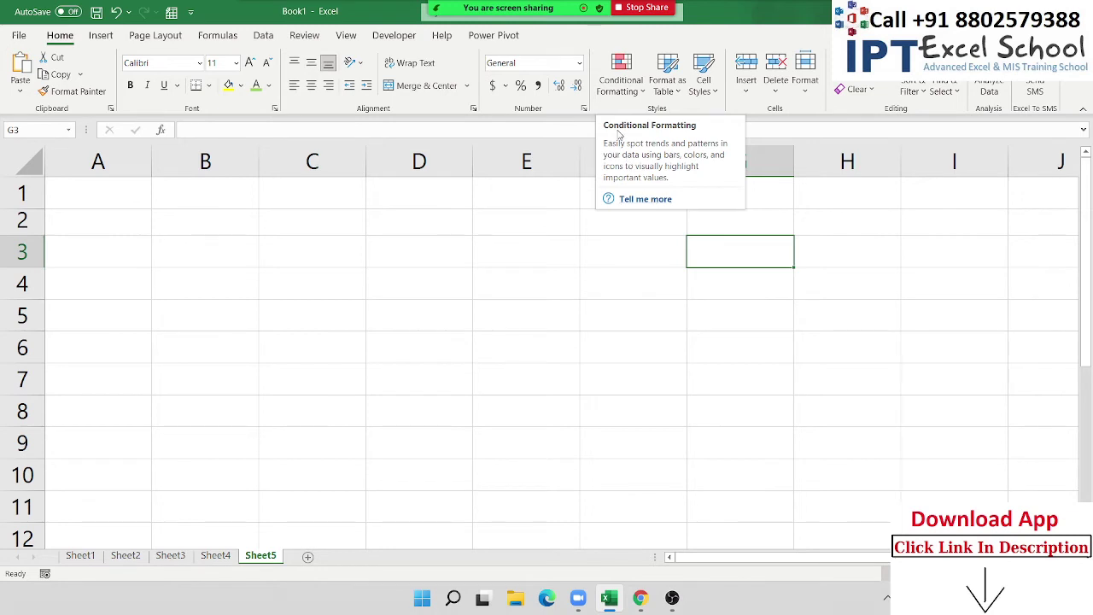
click(646, 199)
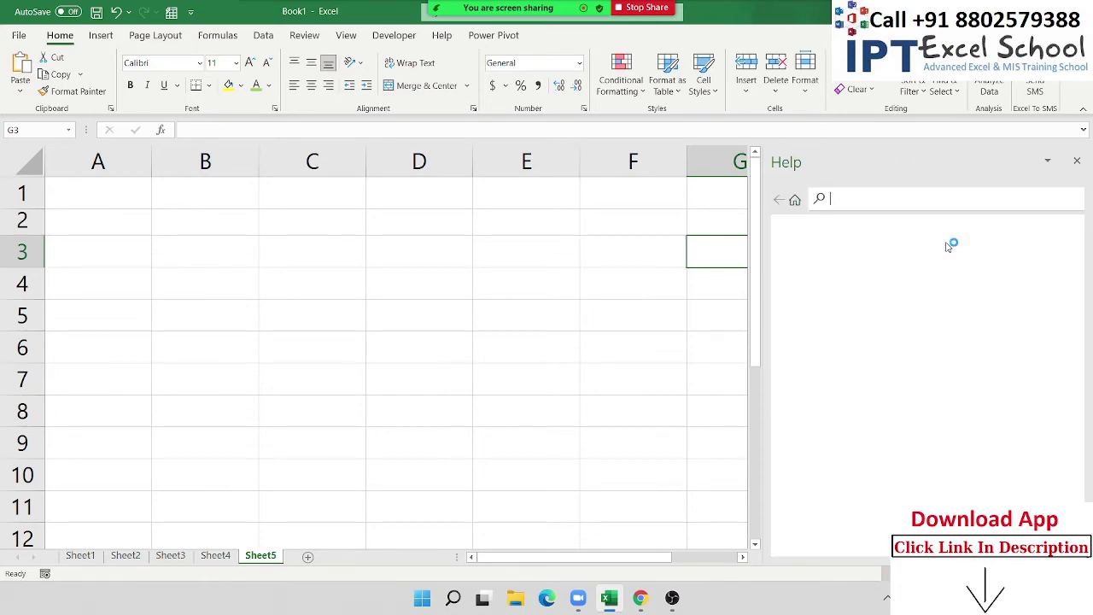
scroll(908, 339, down, 3)
scroll(910, 335, down, 5)
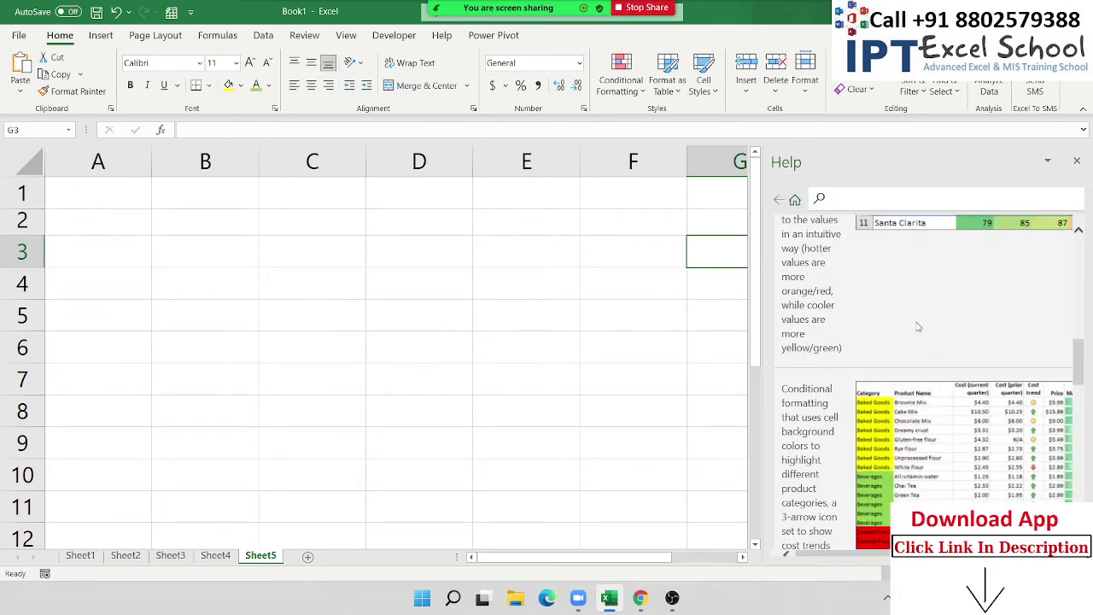
scroll(916, 327, down, 3)
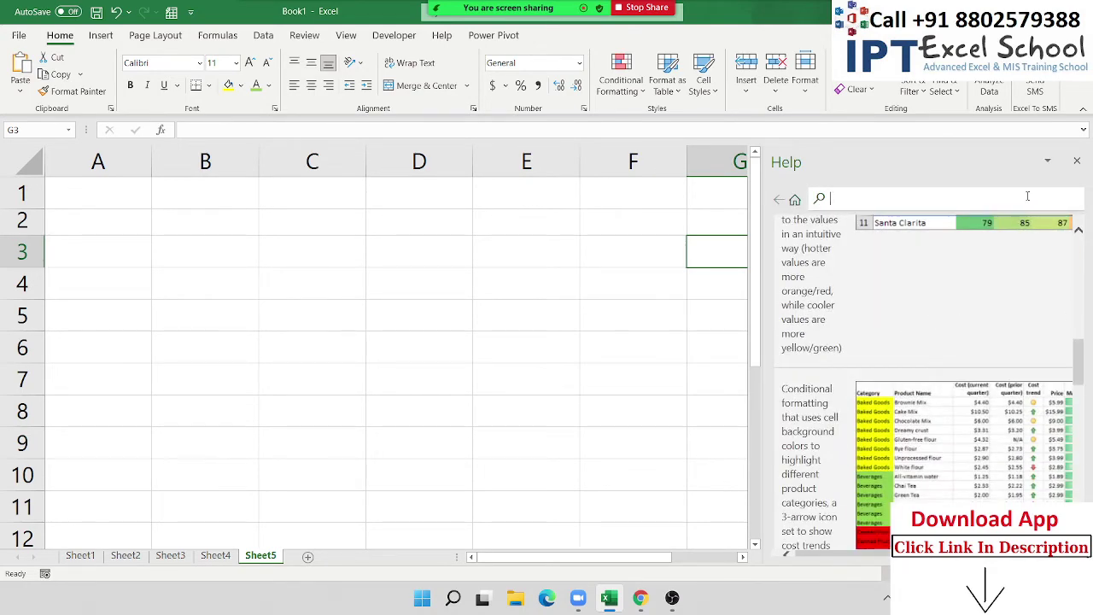
click(1074, 164)
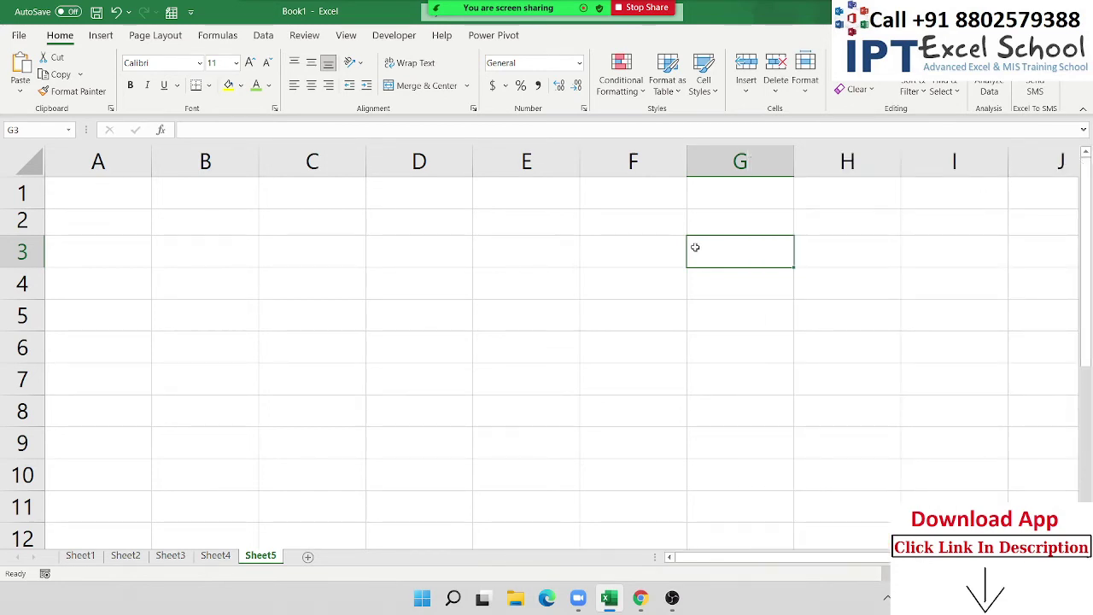
- Reopen Excel Options on General, leaving ScreenTip style on showing feature descriptions
click(19, 37)
click(46, 555)
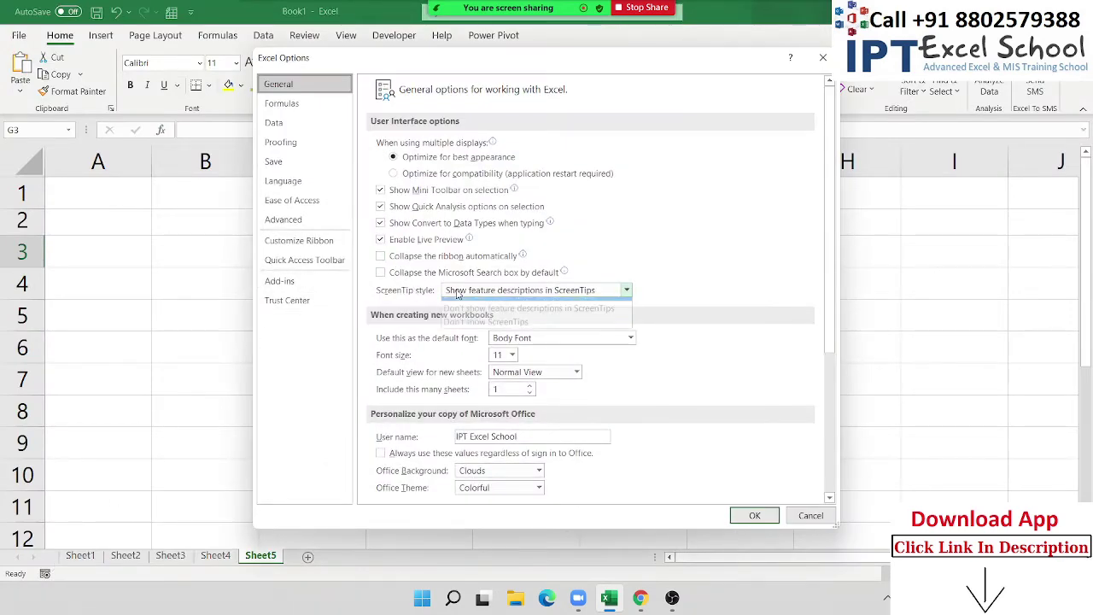
click(626, 290)
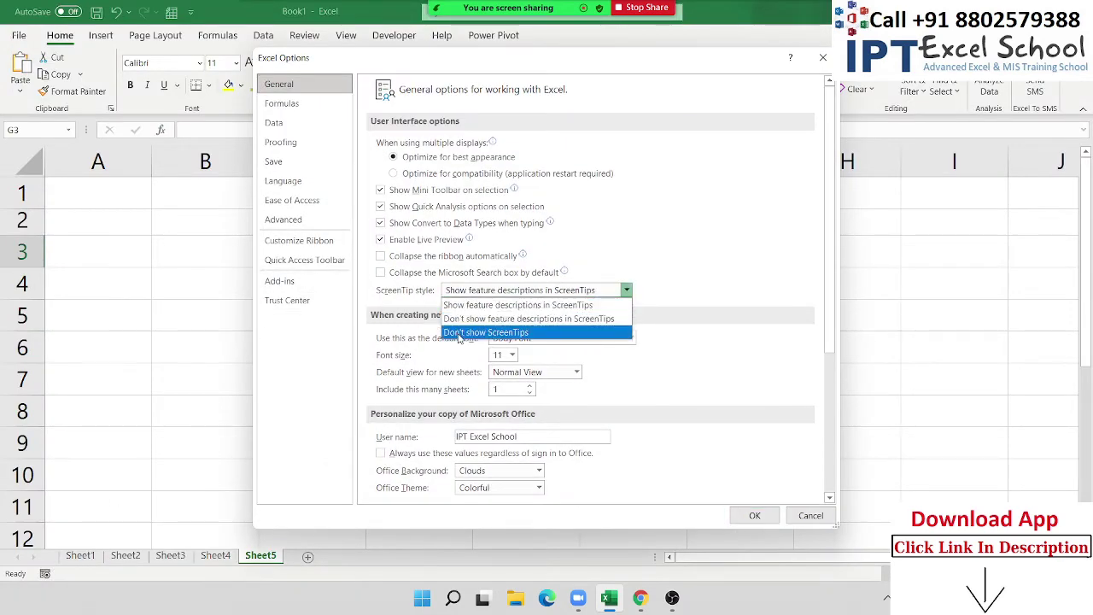
click(744, 400)
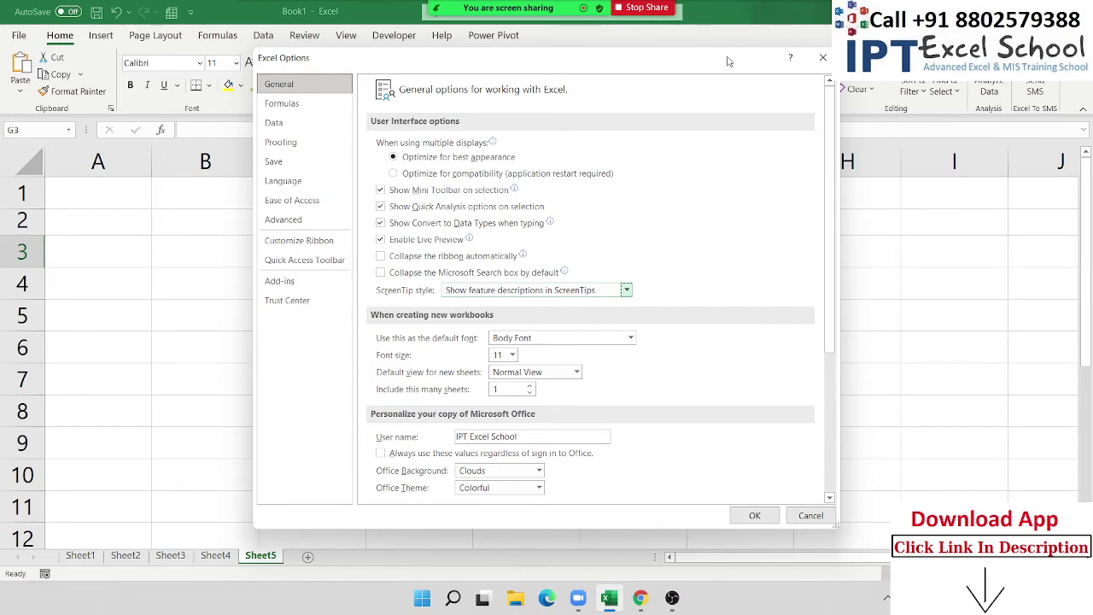
- Reposition Excel Options, look over the default font setting, and close it without changes
mouse_move(728, 61)
mouse_down()
mouse_move(623, 68)
mouse_move(832, 50)
mouse_up()
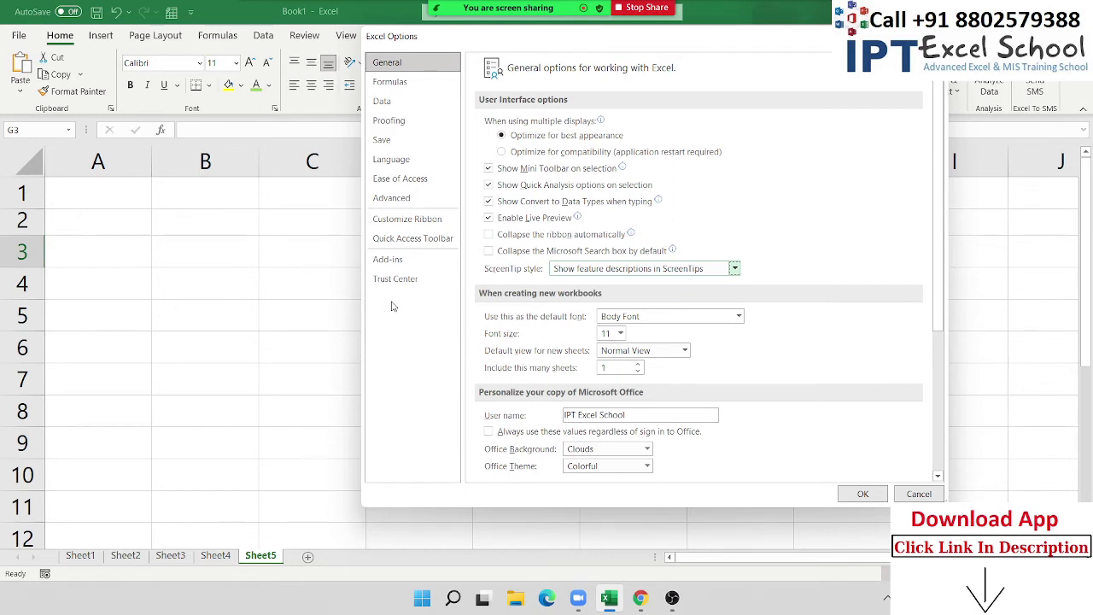
scroll(598, 324, down, 4)
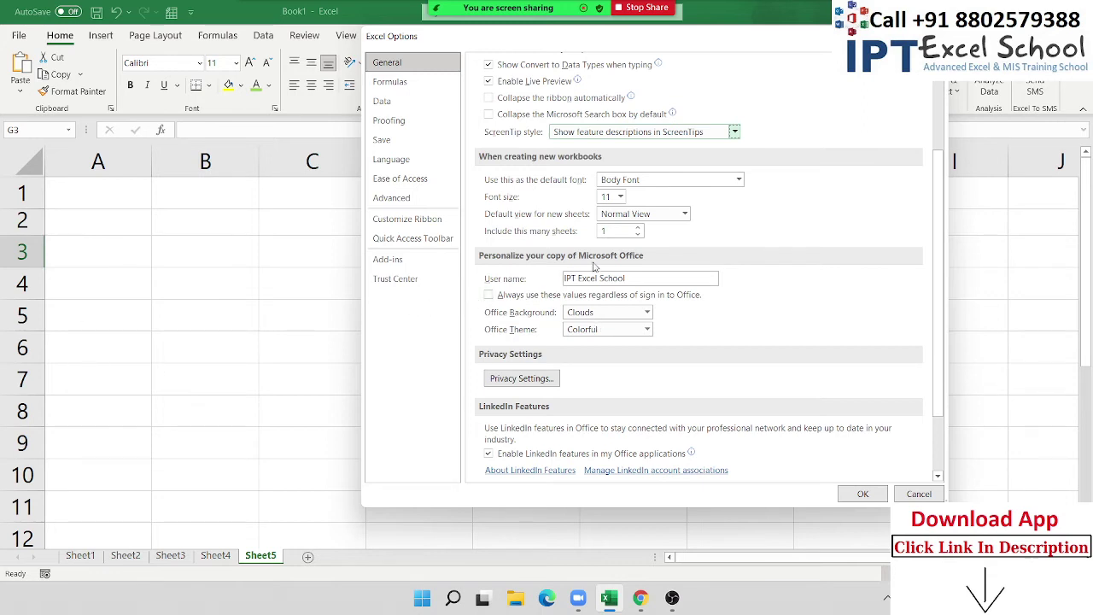
double_click(610, 180)
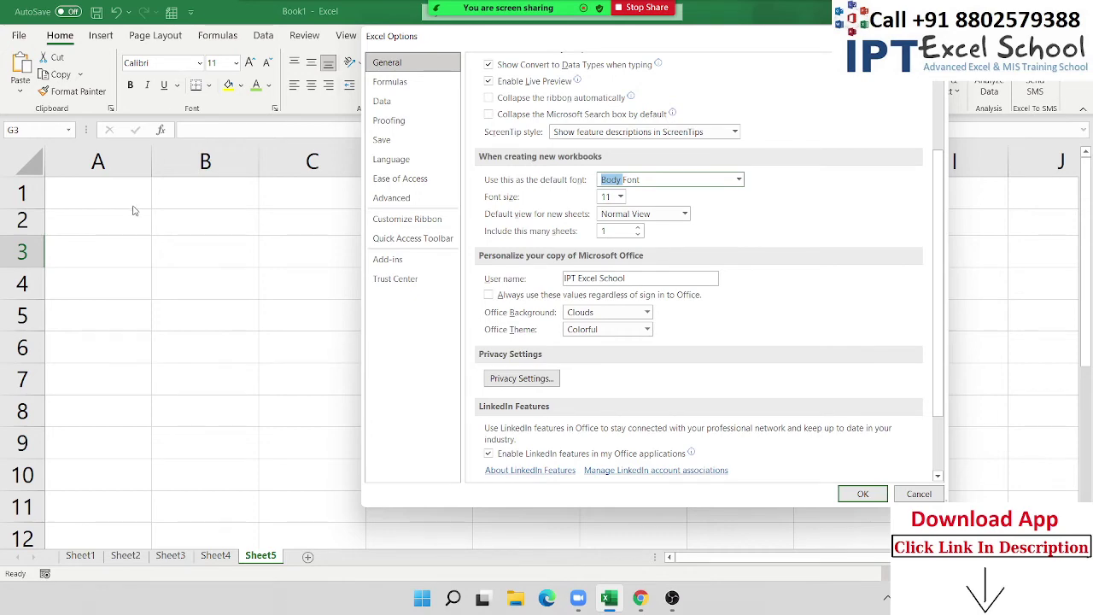
key(Escape)
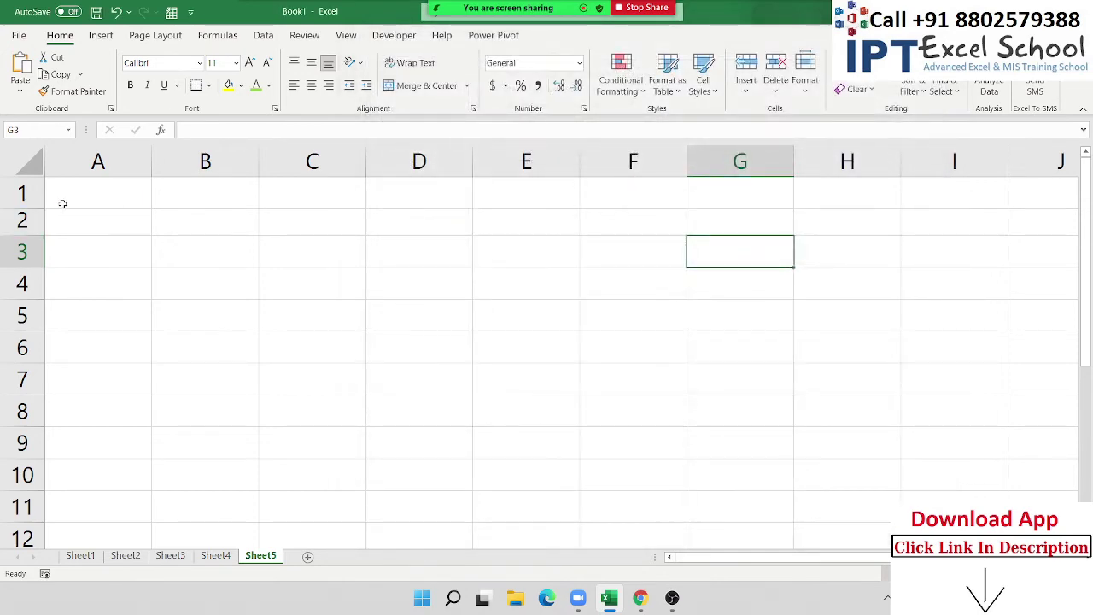
- Enter 'Name' in cell A1 formatted in Arial Black
click(62, 203)
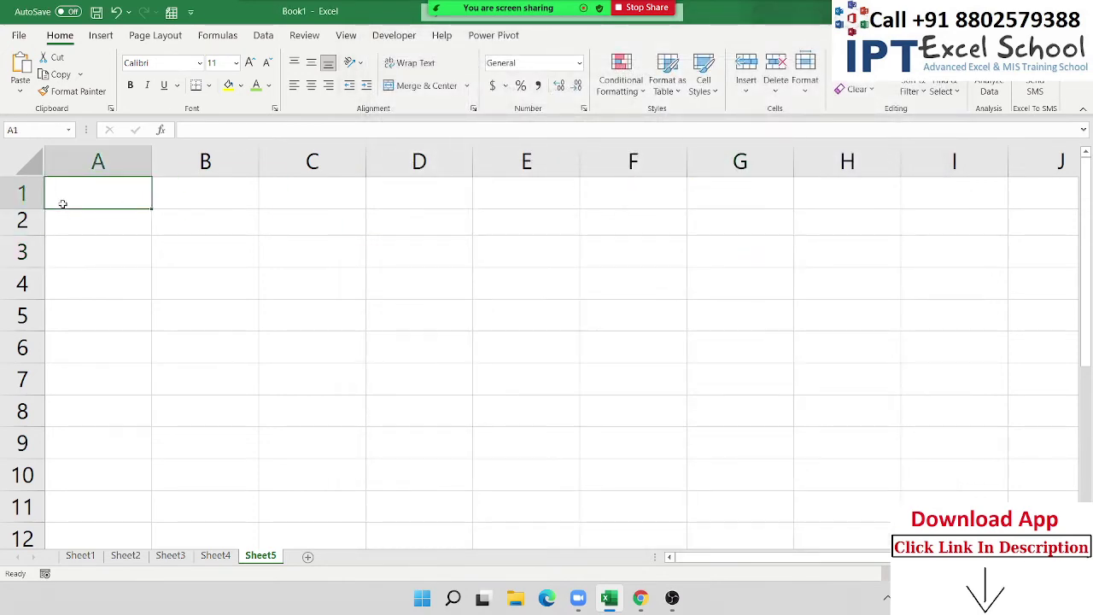
click(197, 69)
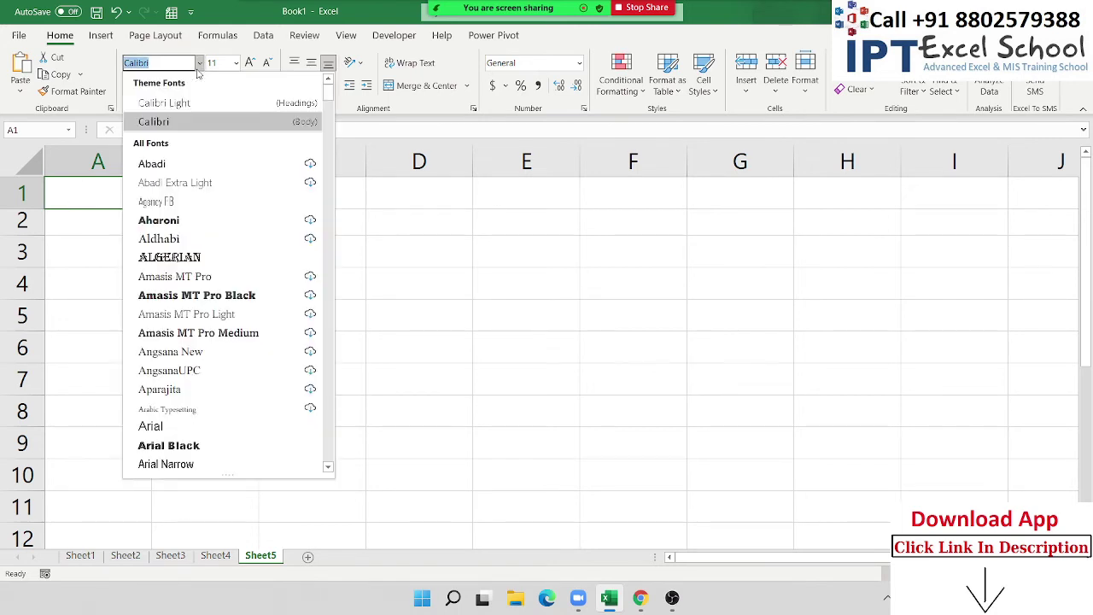
click(212, 445)
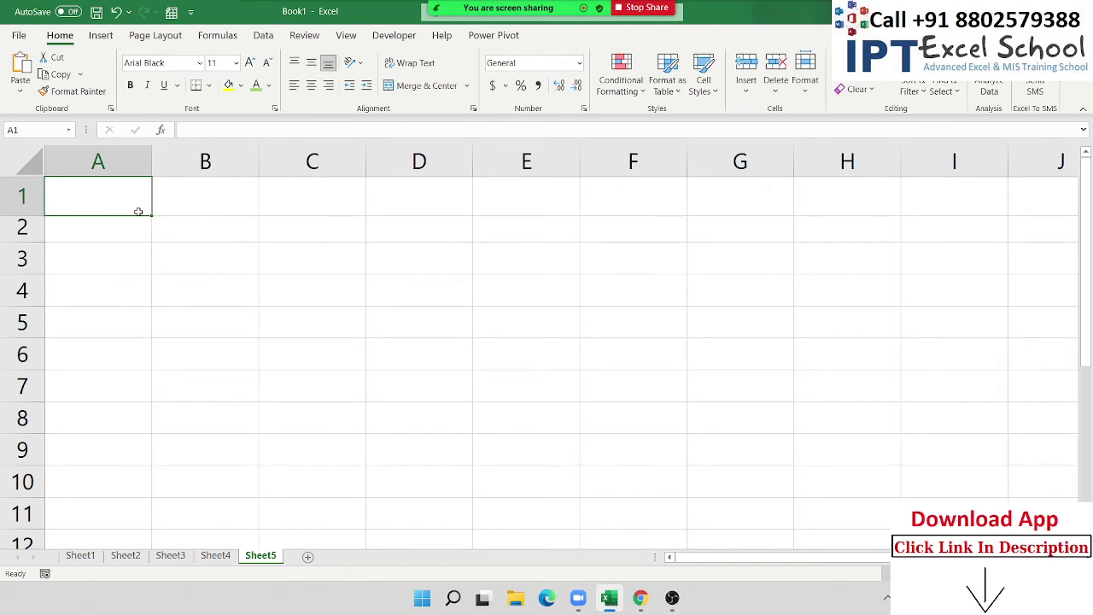
text(NAme)
key(Return)
click(138, 211)
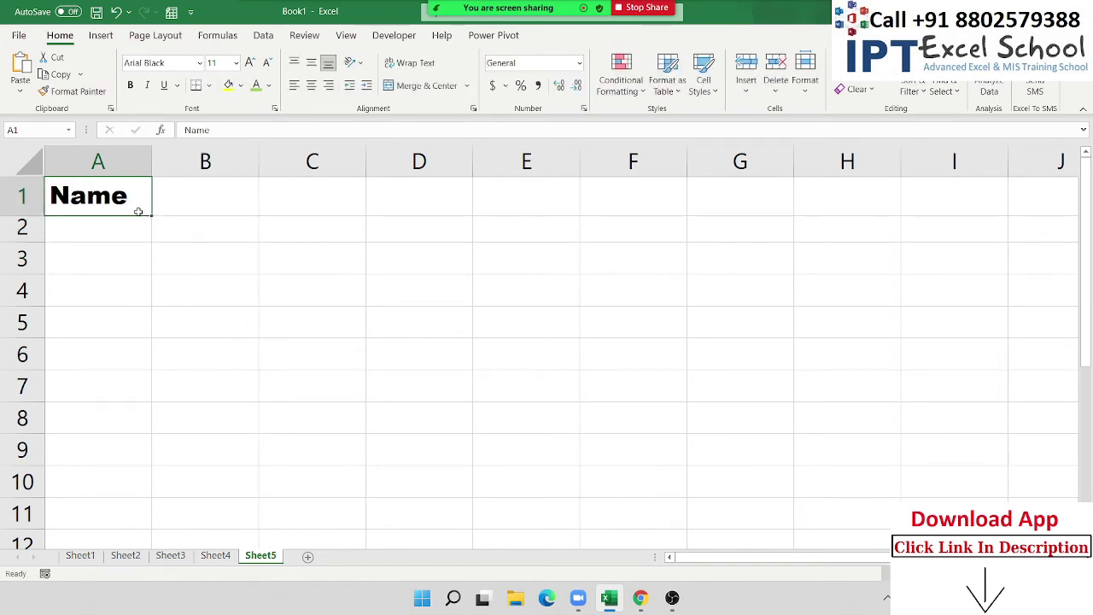
key(Right)
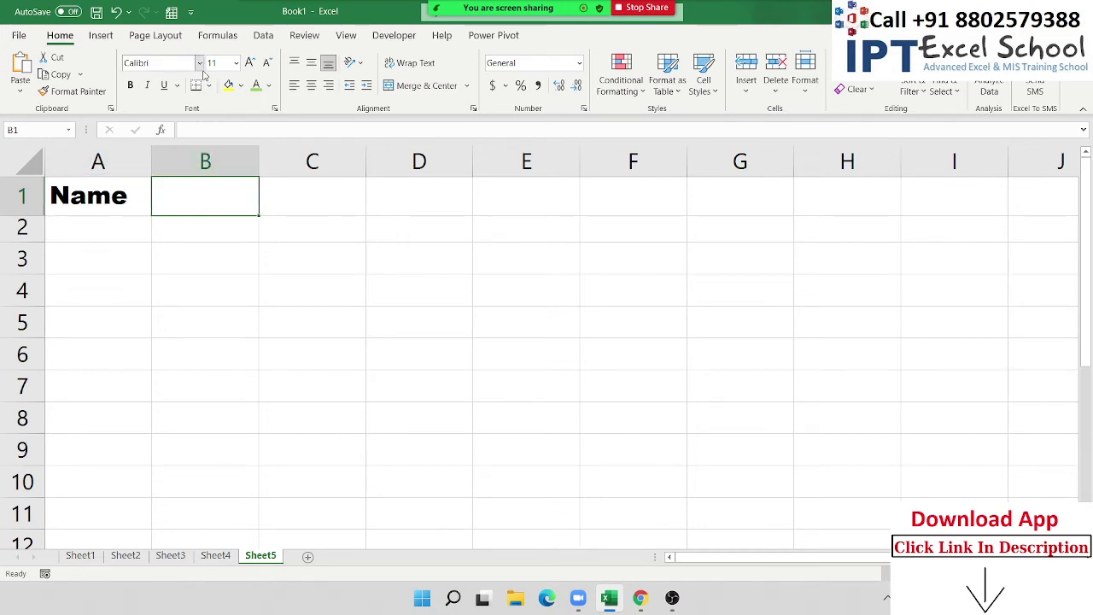
- Apply Arial Black to the header row A1:F1, then bring up Excel Options
click(367, 257)
drag(97, 196, 676, 188)
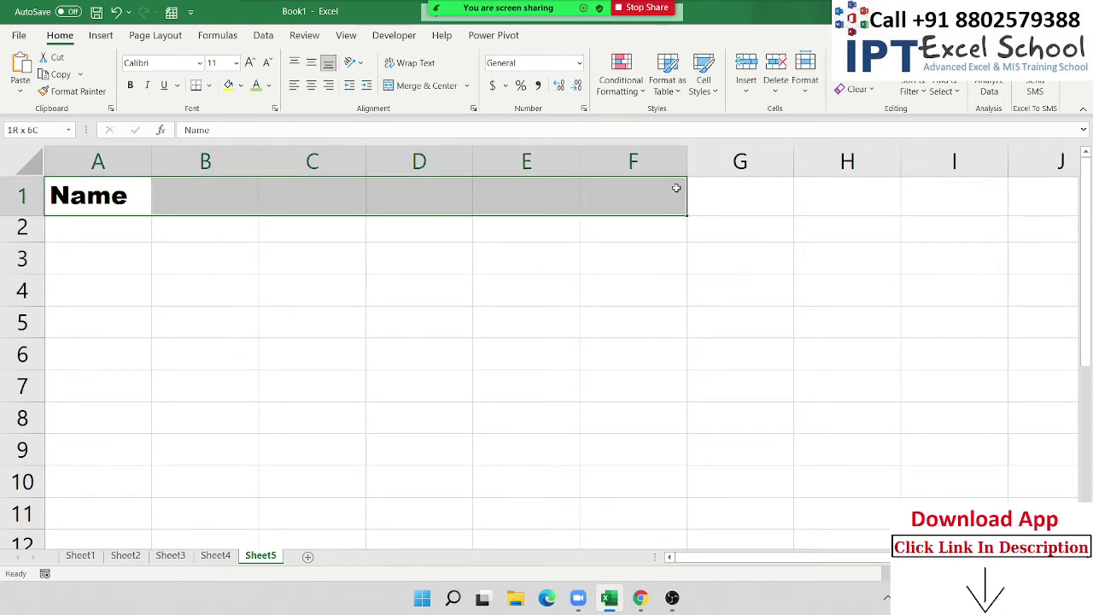
click(199, 63)
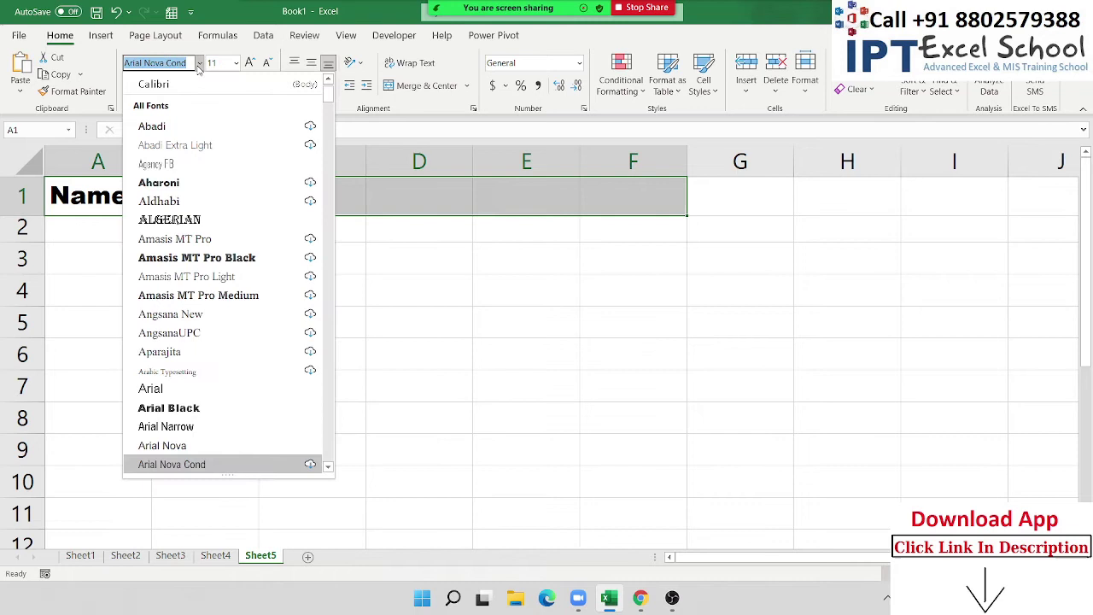
click(209, 408)
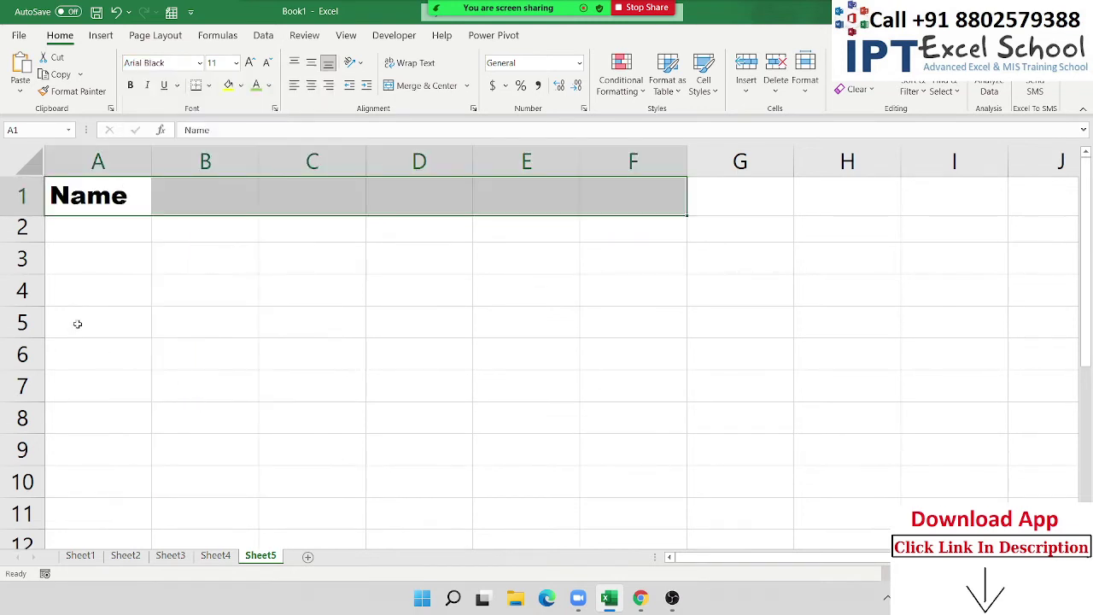
click(70, 288)
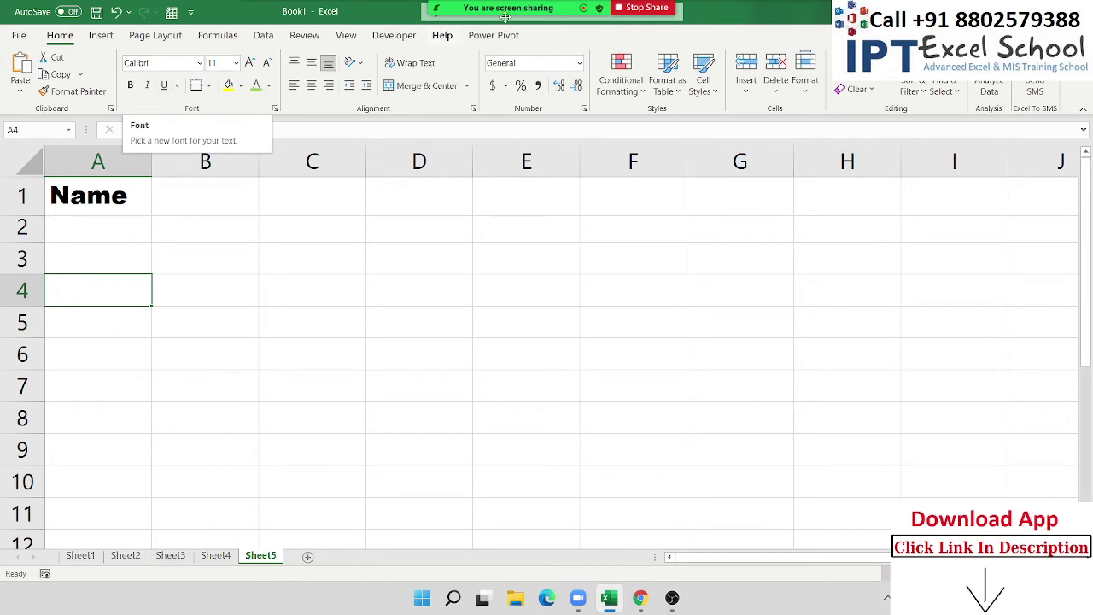
click(18, 36)
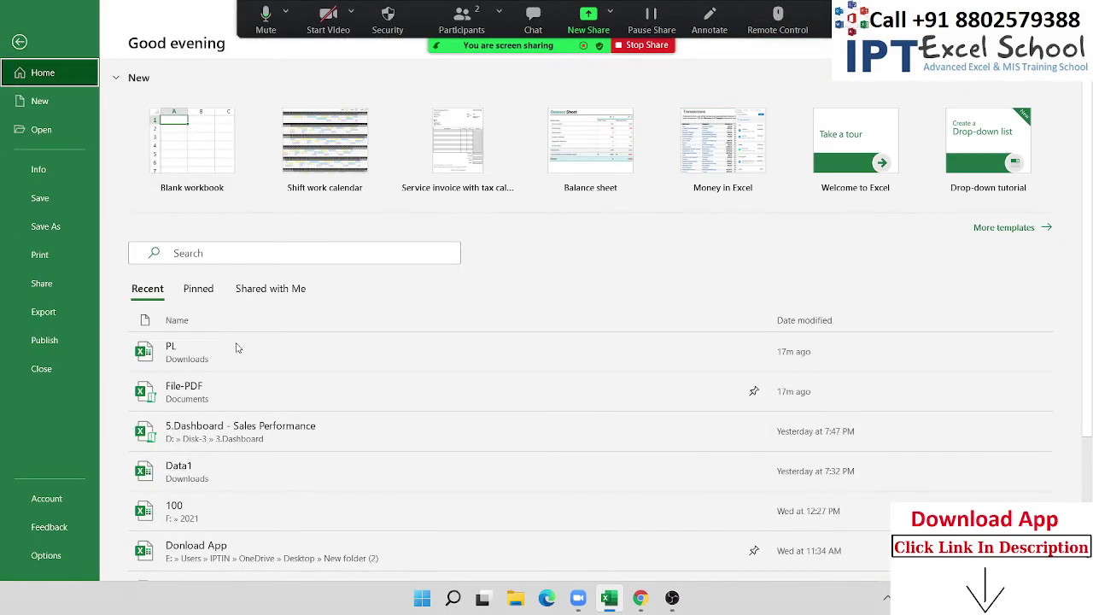
click(47, 555)
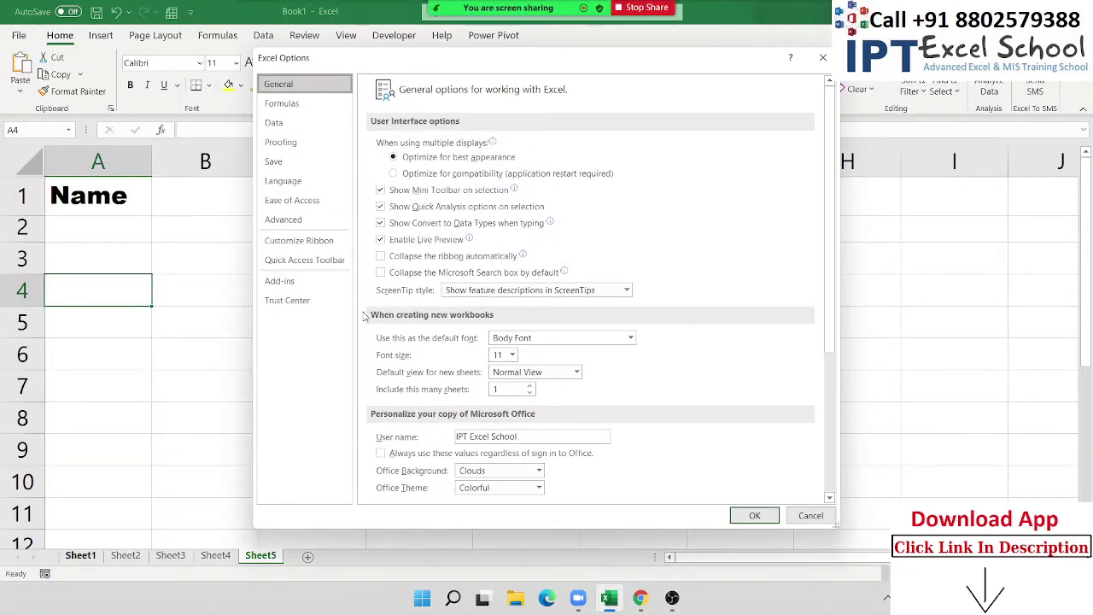
- Review the default font list for new workbooks, keeping Body Font at size 11
scroll(629, 273, down, 2)
click(610, 268)
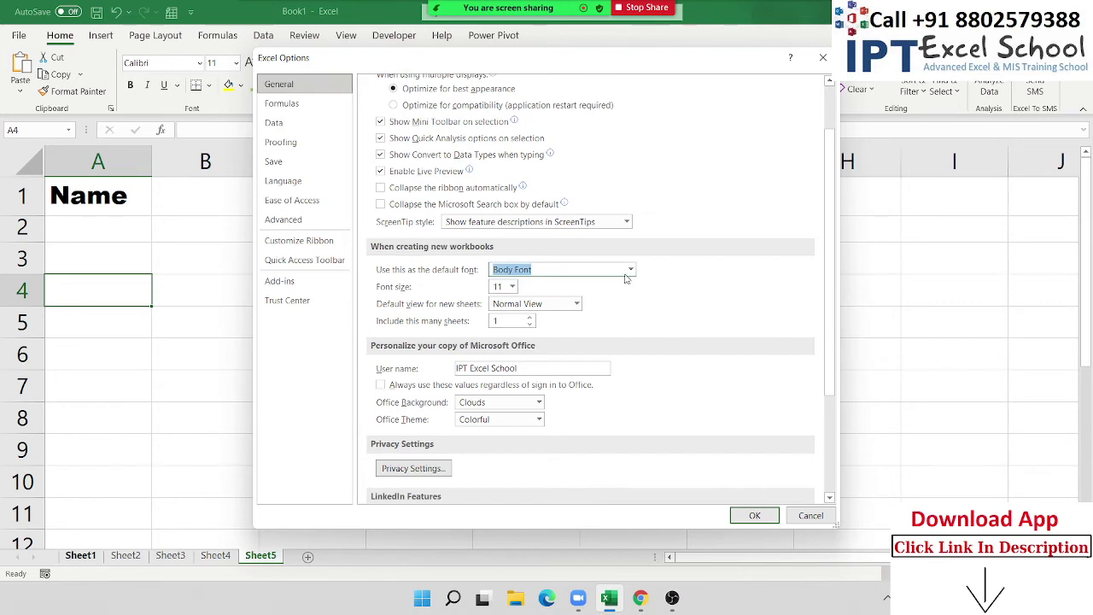
click(630, 269)
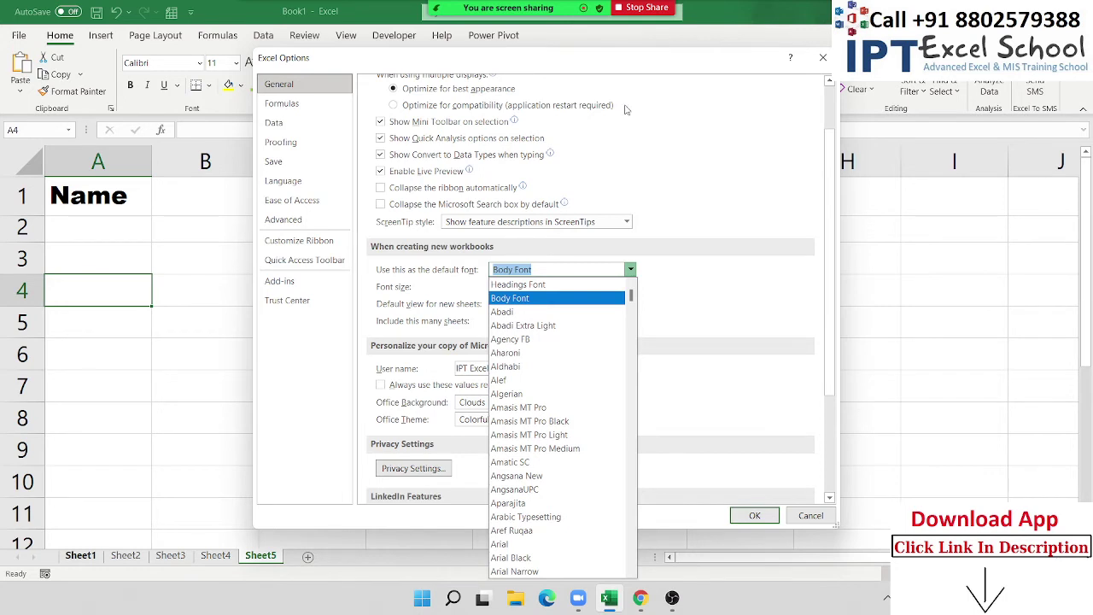
click(709, 273)
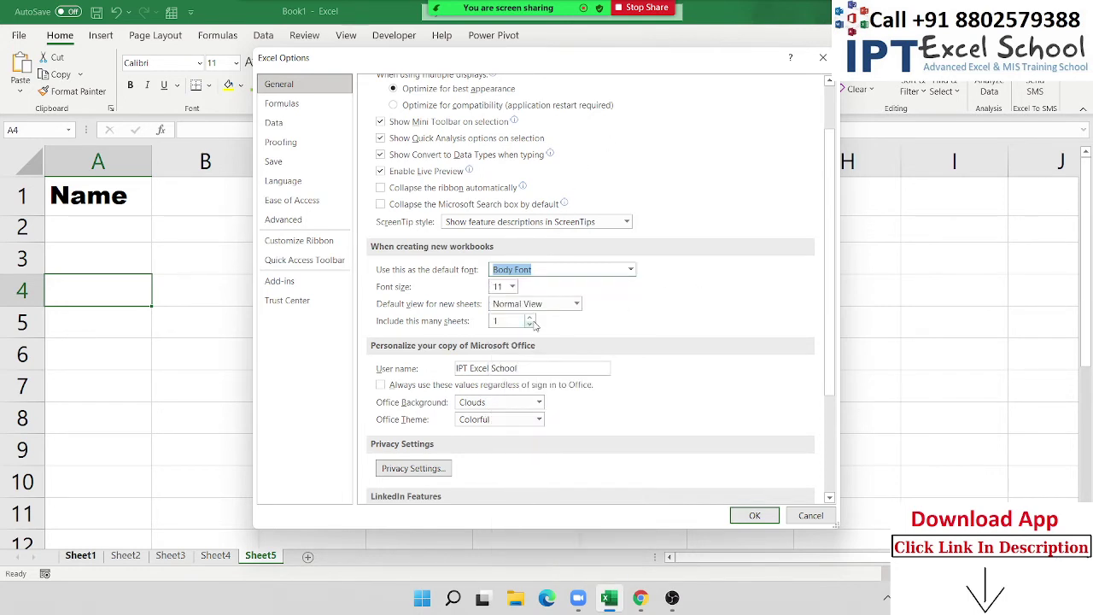
click(512, 286)
click(900, 483)
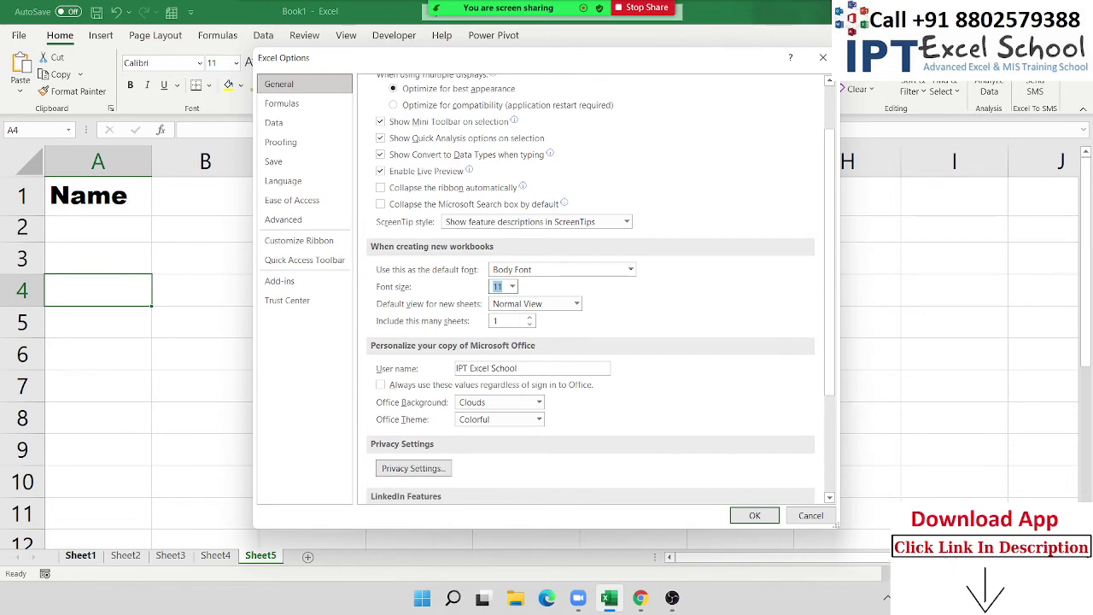
click(577, 304)
click(582, 303)
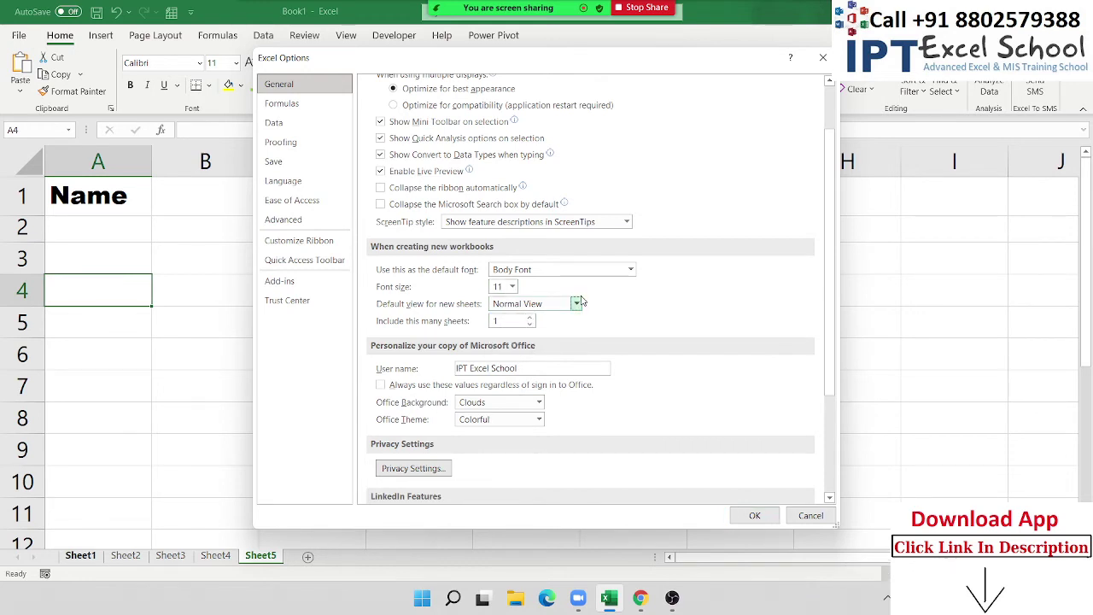
click(512, 320)
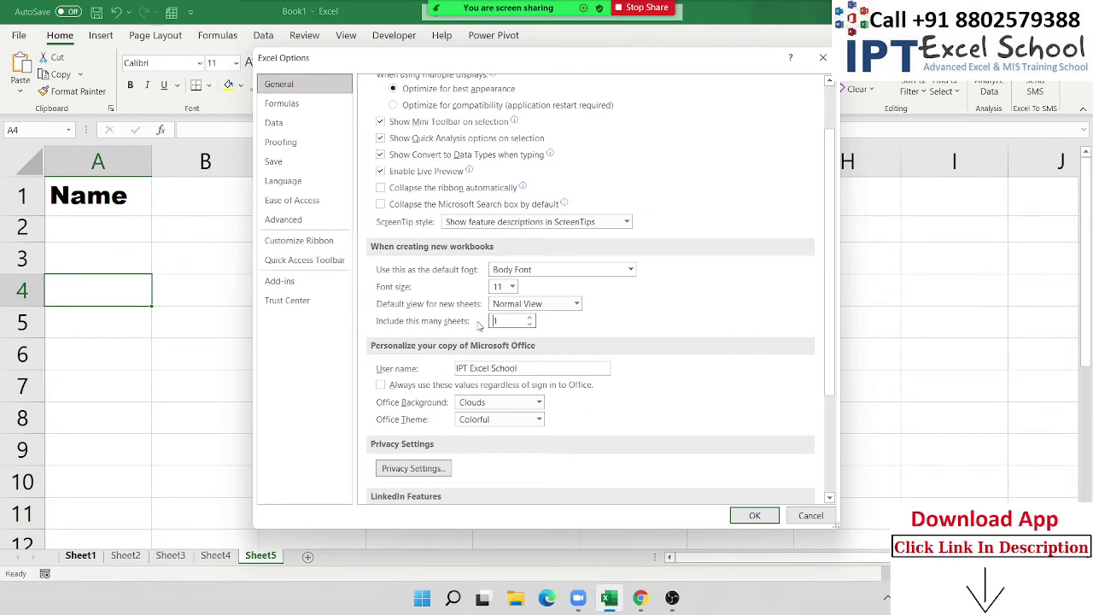
scroll(708, 366, down, 2)
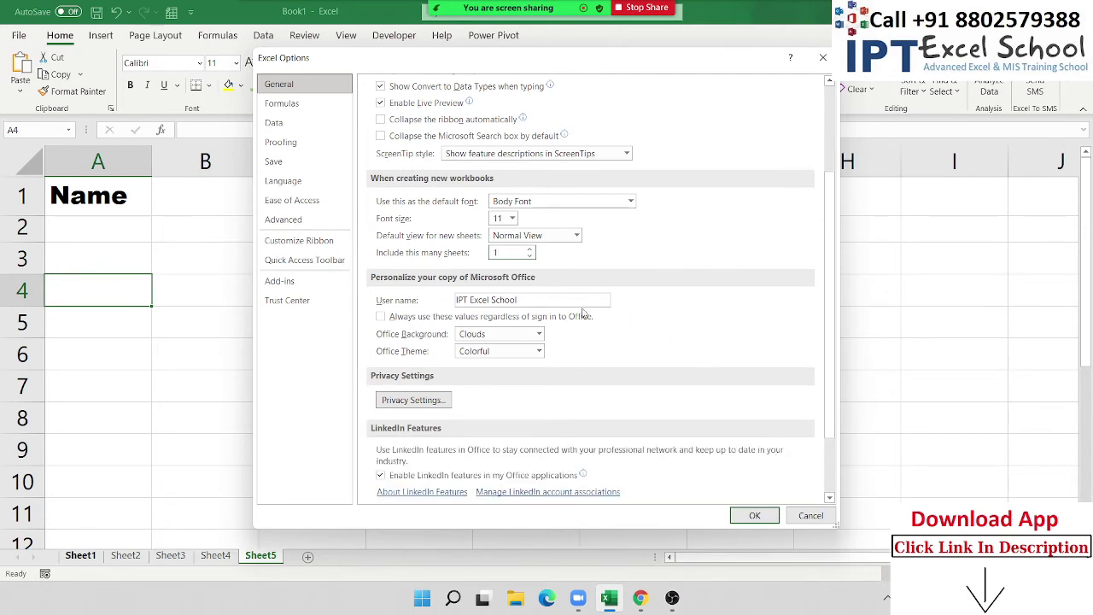
drag(516, 300, 453, 300)
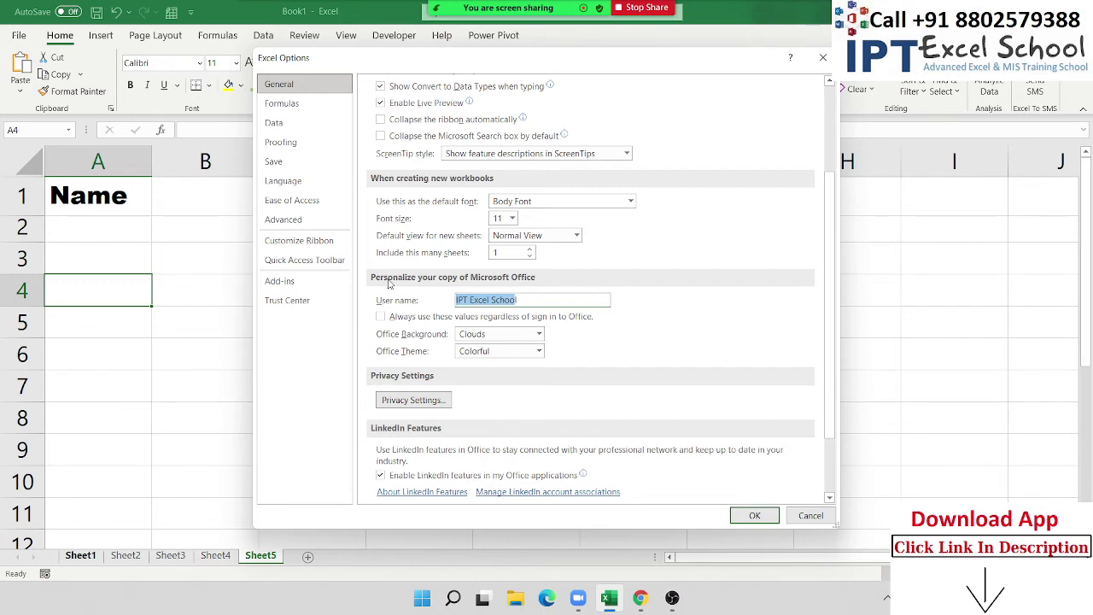
triple_click(534, 305)
click(528, 299)
key(ctrl+a)
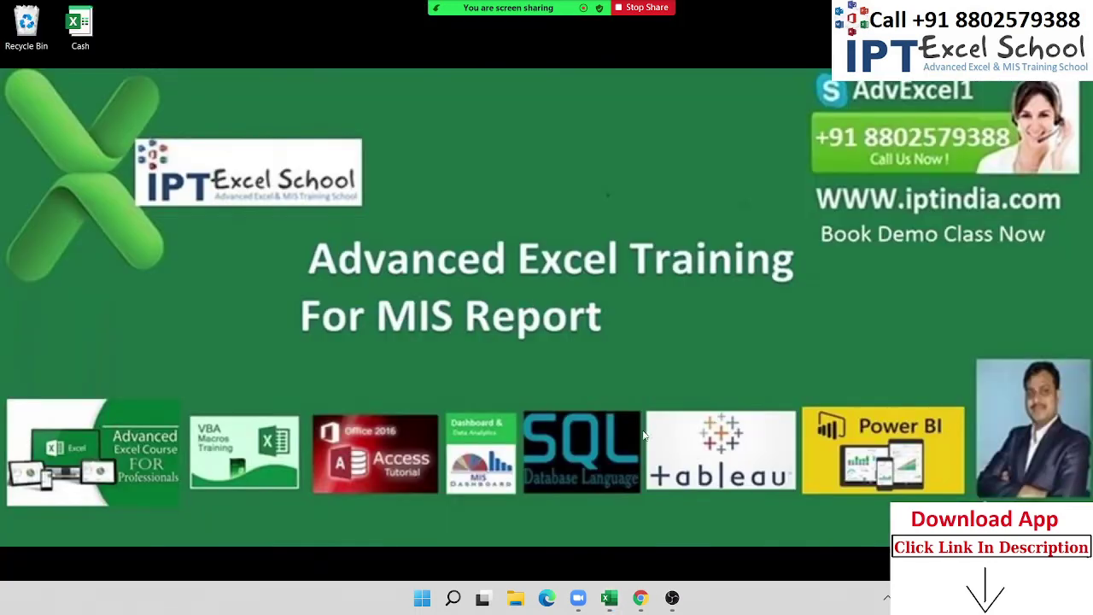
click(514, 599)
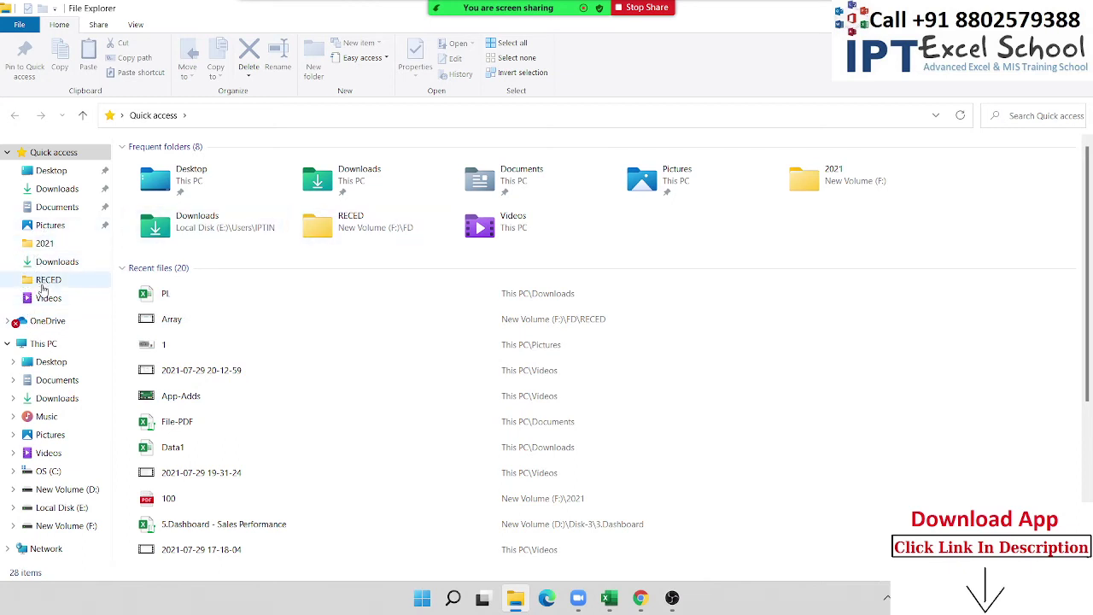
click(60, 264)
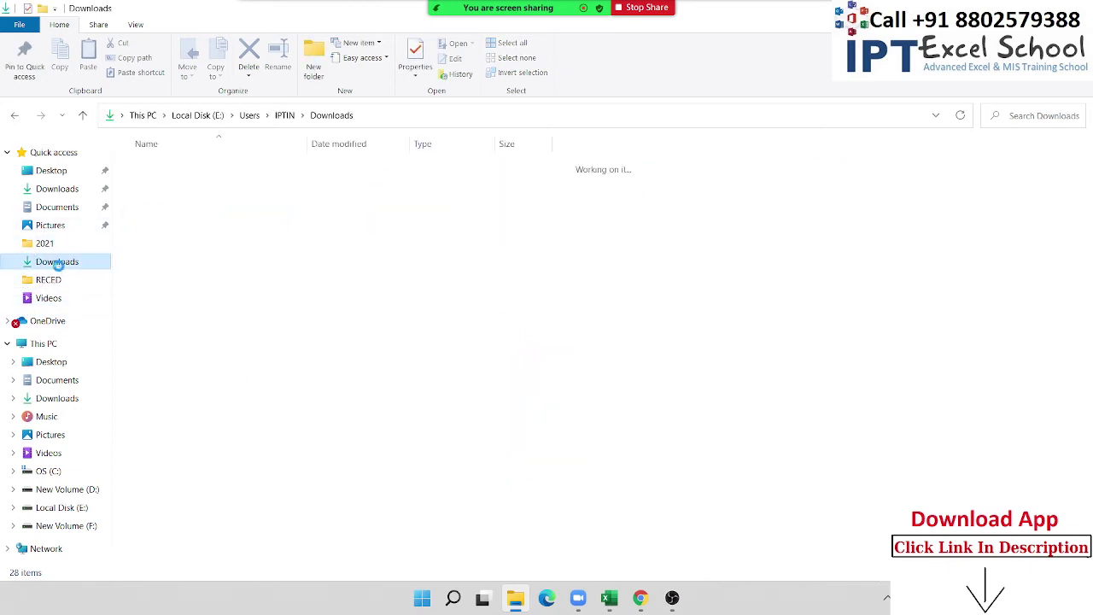
click(75, 283)
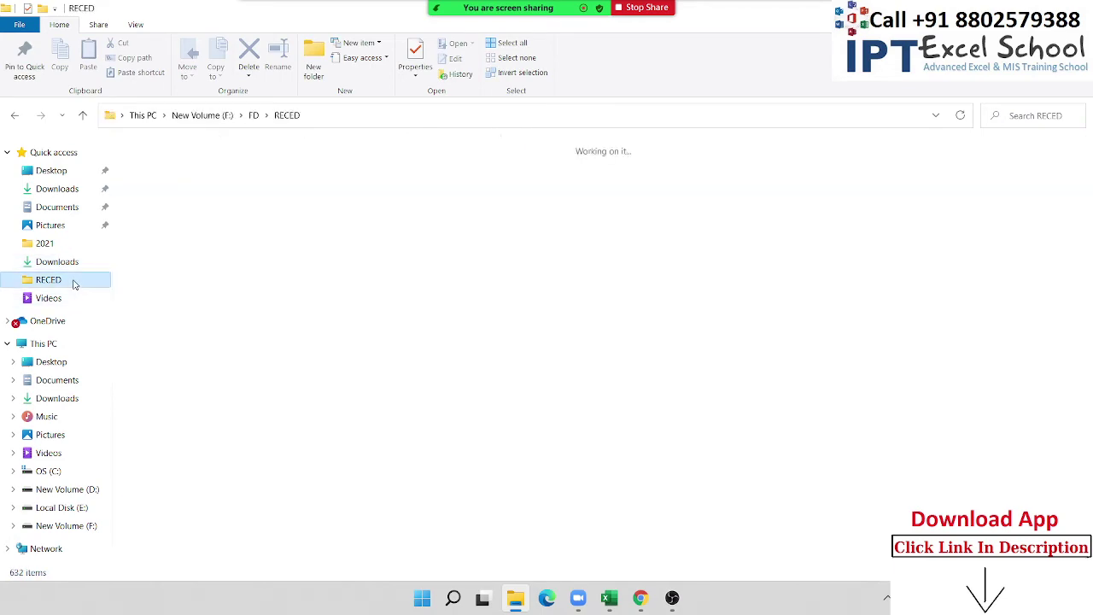
click(53, 206)
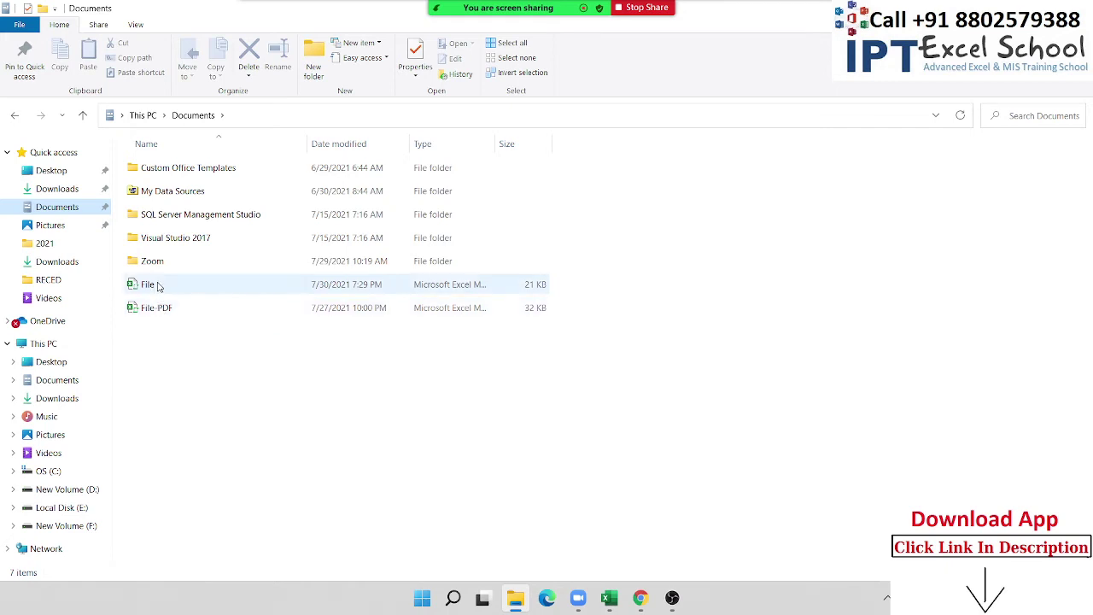
mouse_move(147, 285)
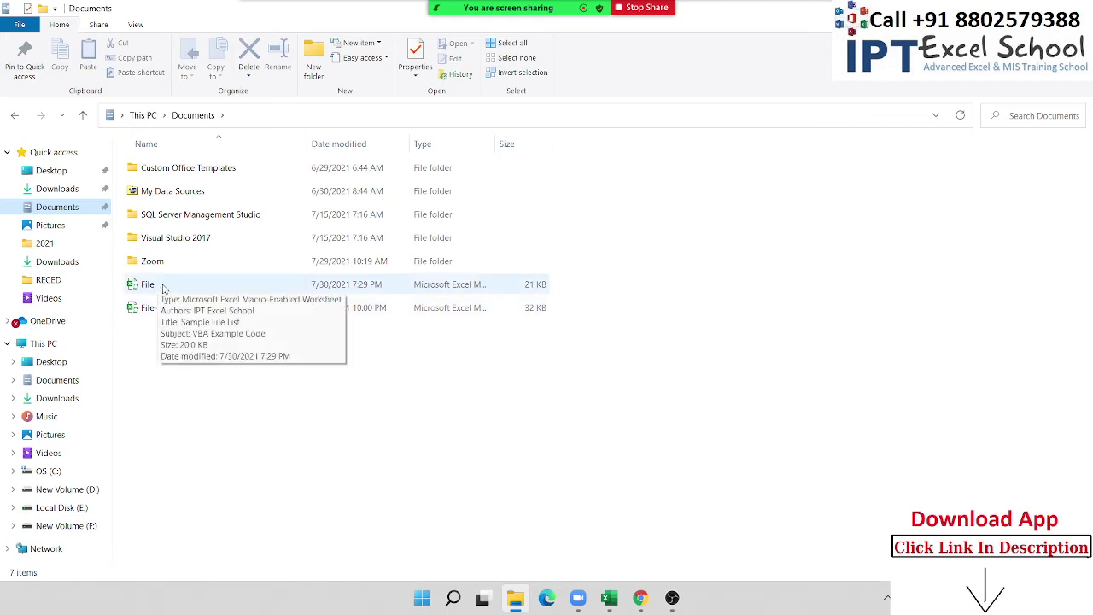
click(609, 599)
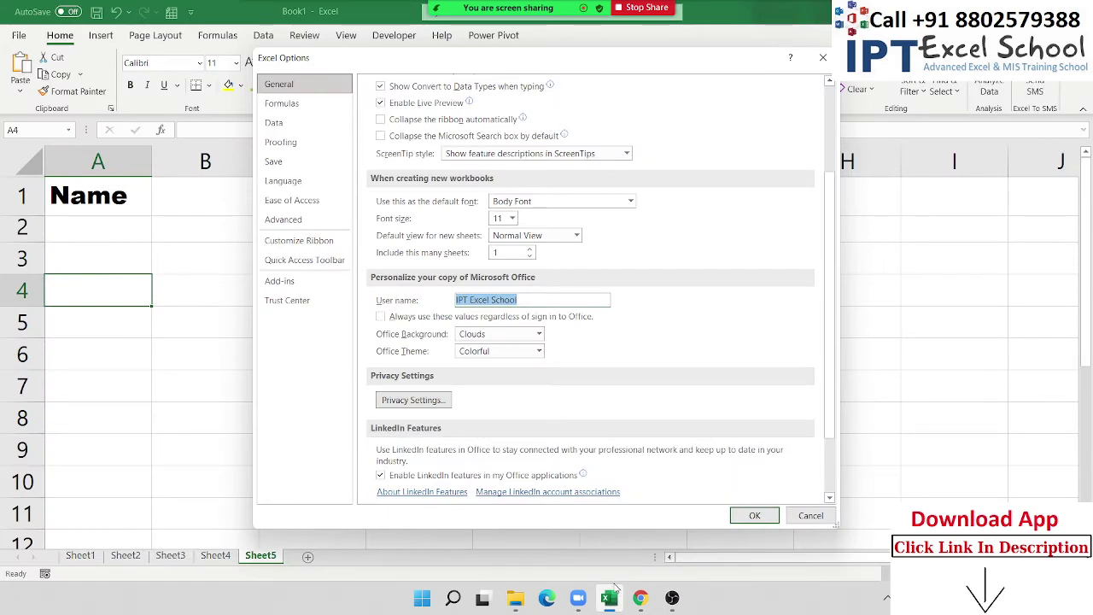
double_click(470, 300)
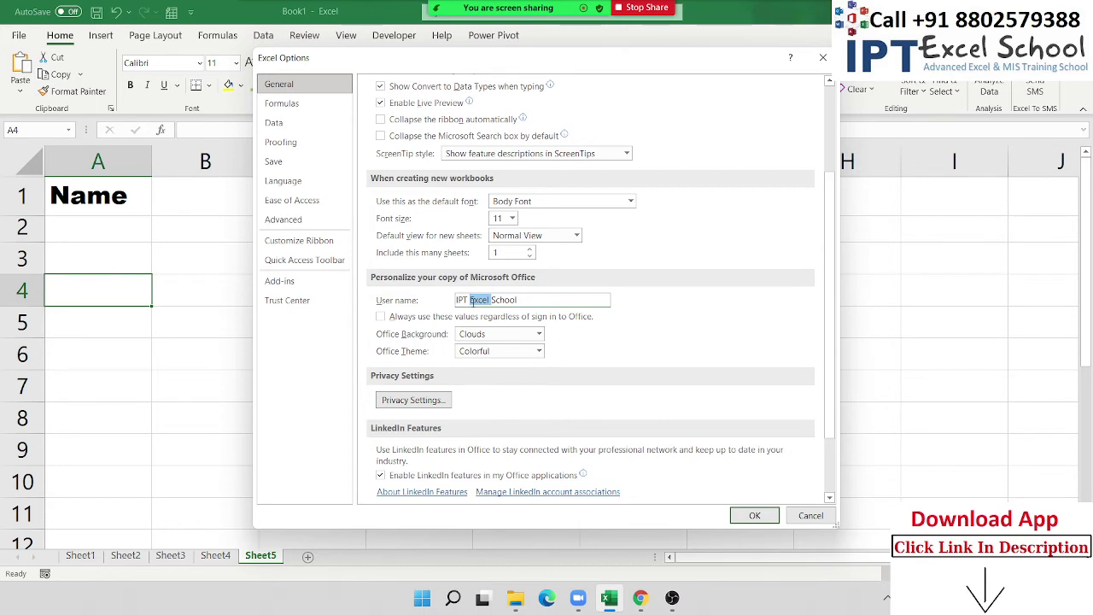
triple_click(472, 301)
click(538, 335)
click(585, 344)
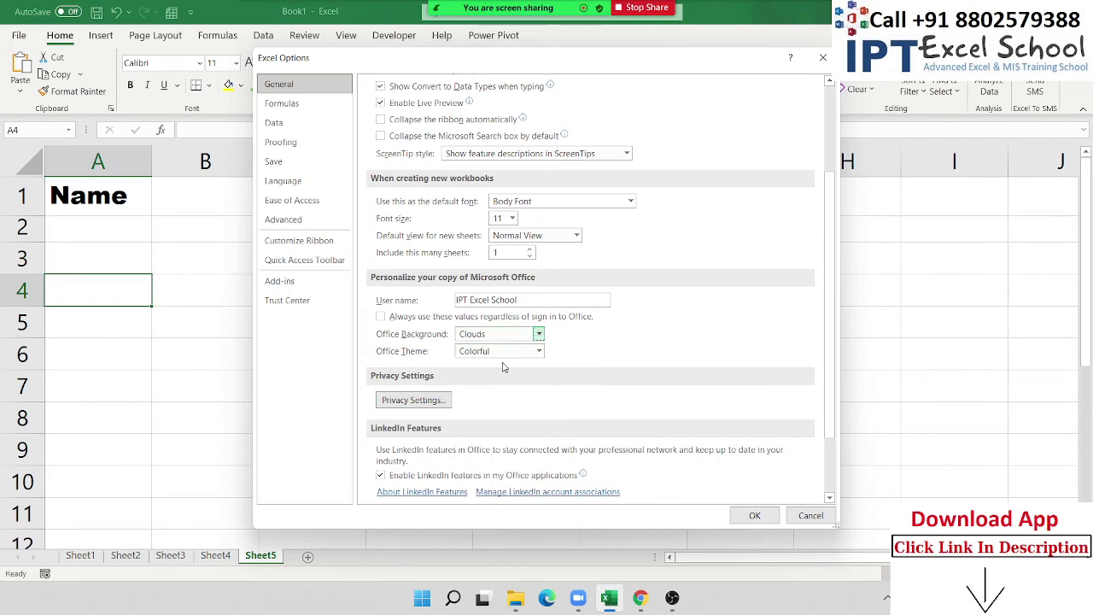
click(481, 355)
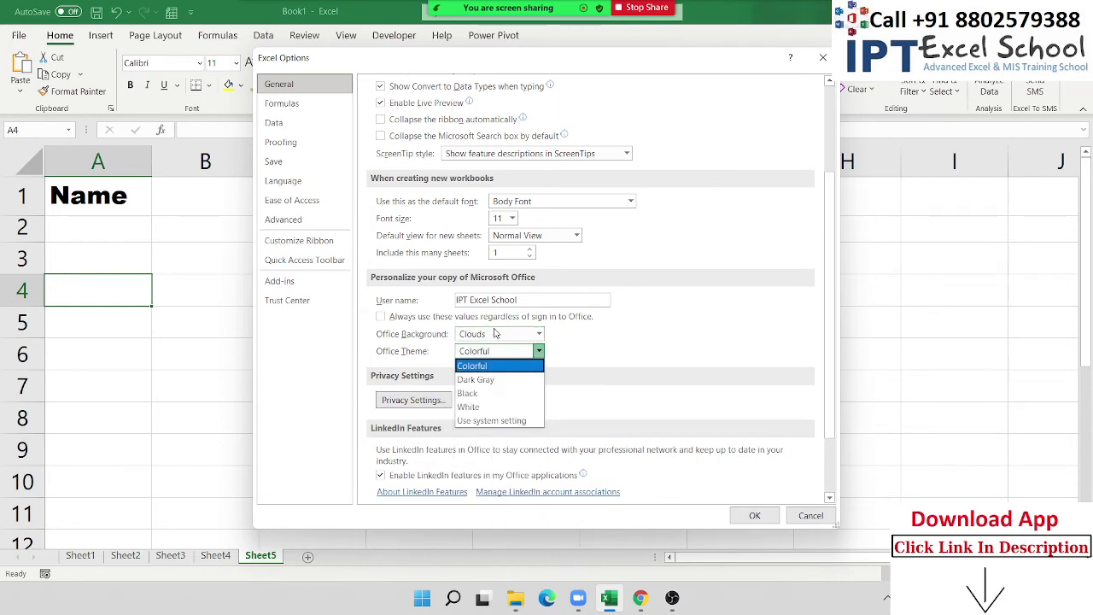
click(481, 393)
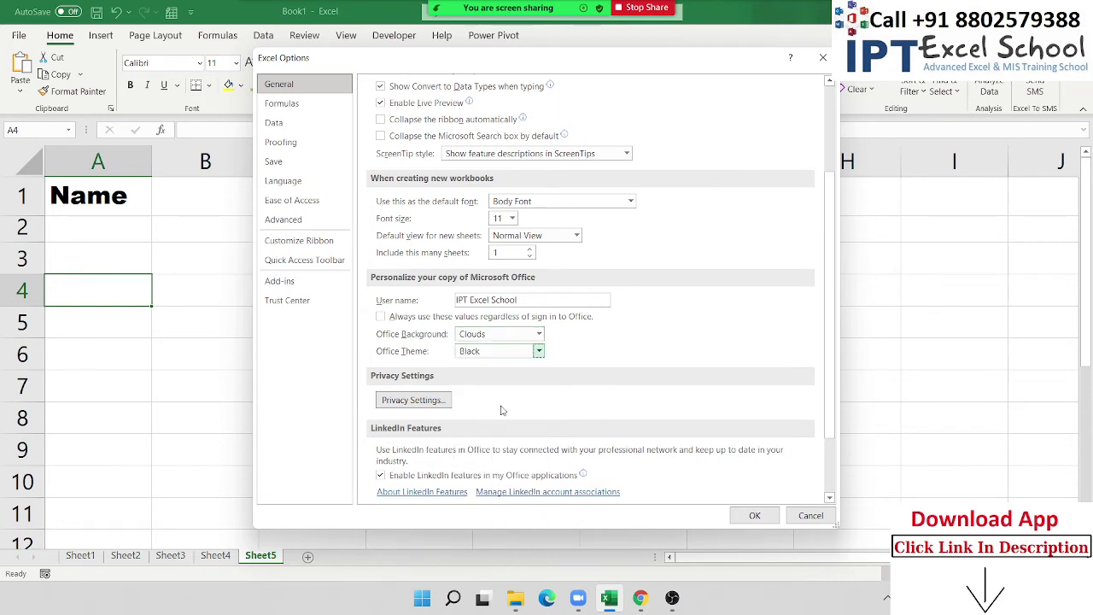
click(755, 515)
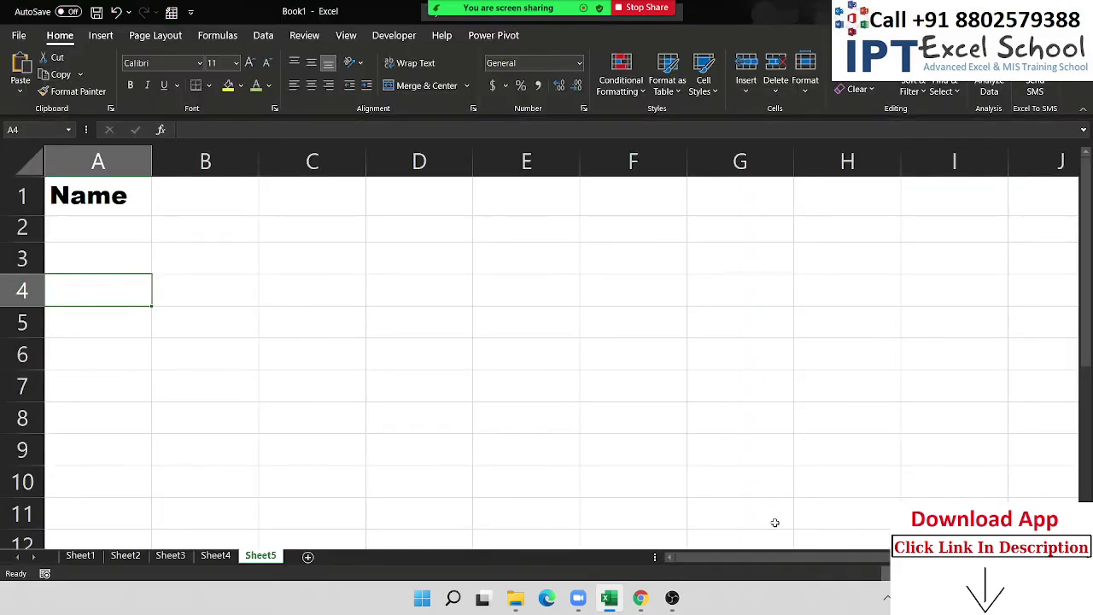
click(19, 38)
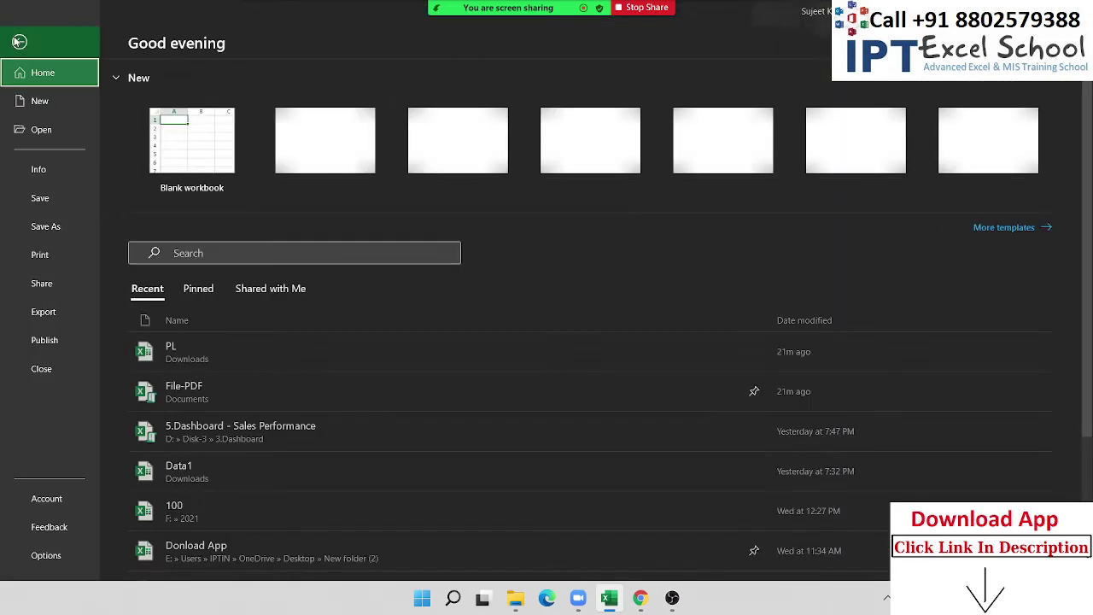
click(57, 559)
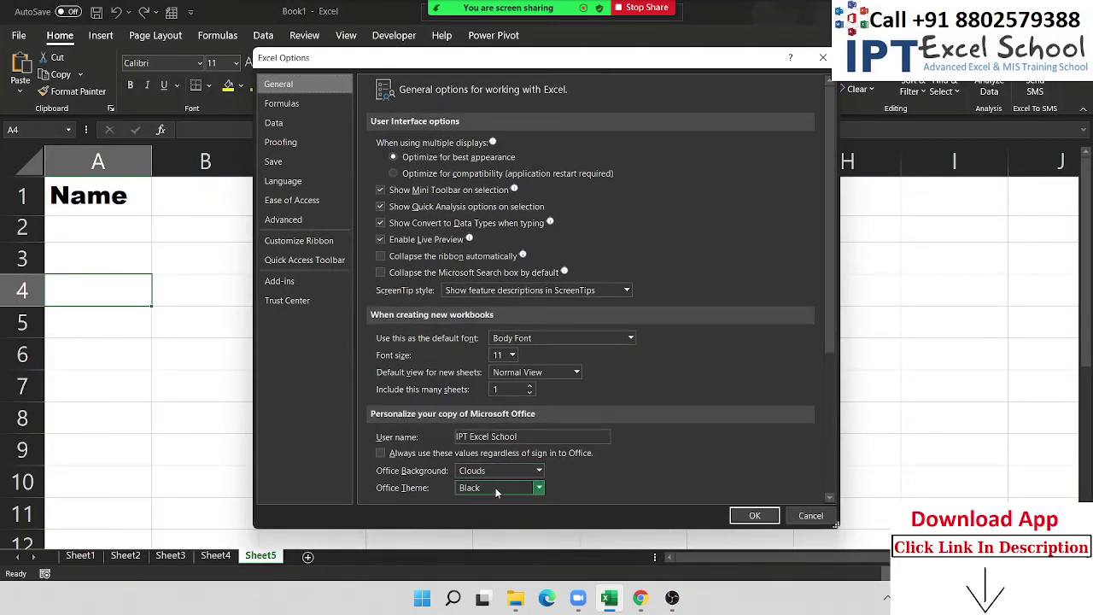
click(496, 487)
click(478, 541)
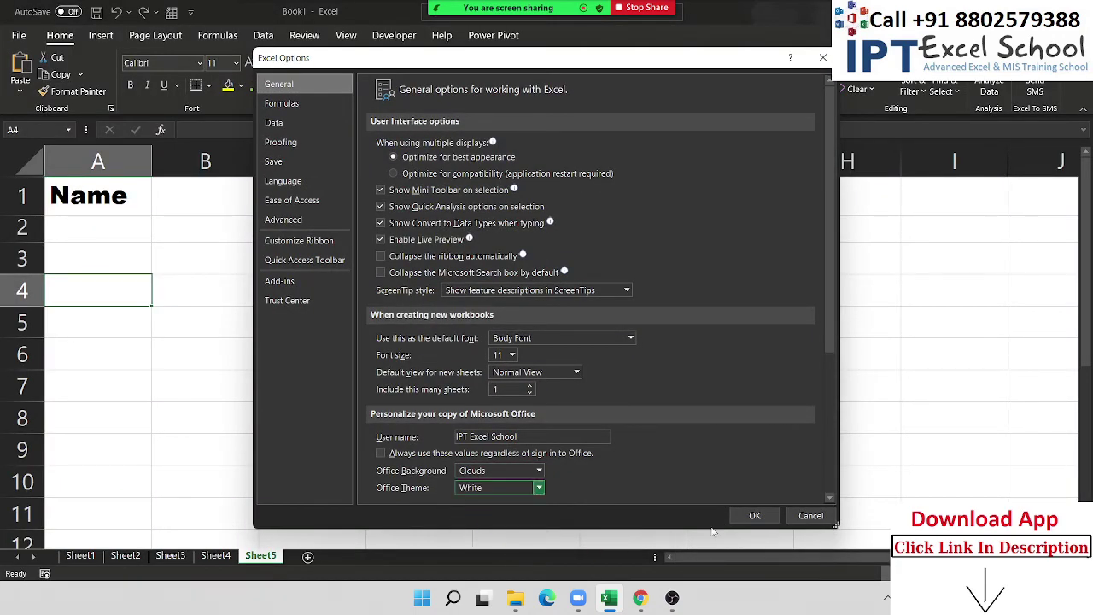
click(755, 515)
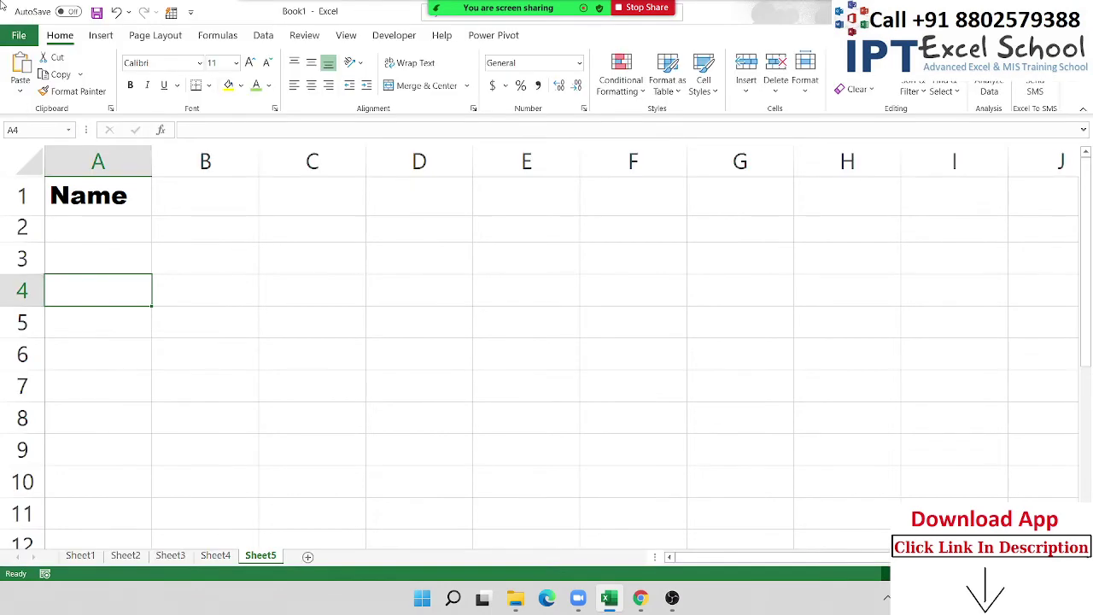
click(19, 35)
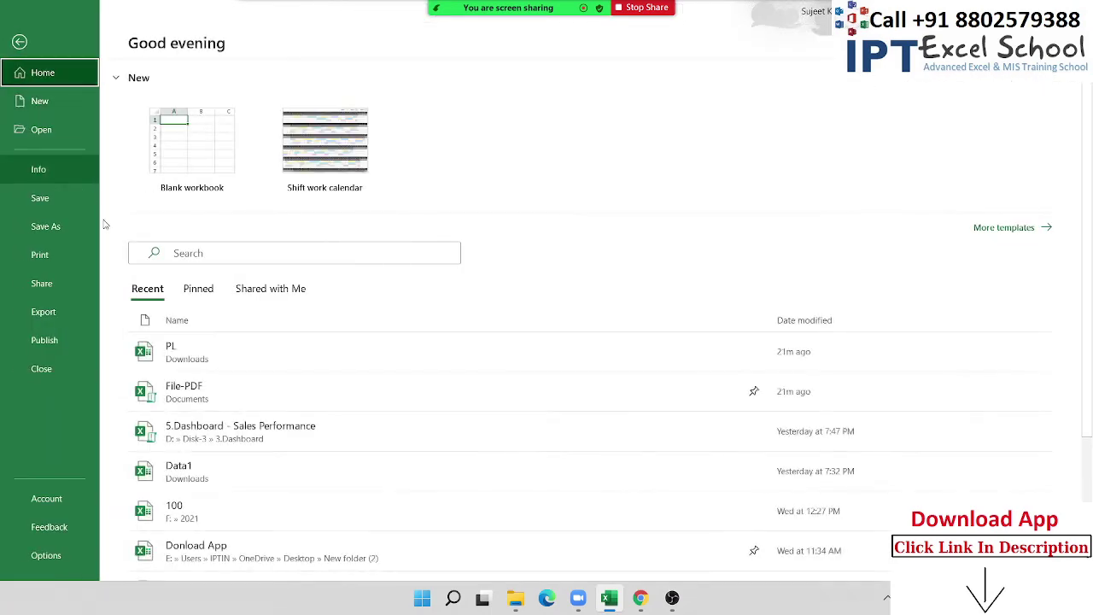
click(67, 555)
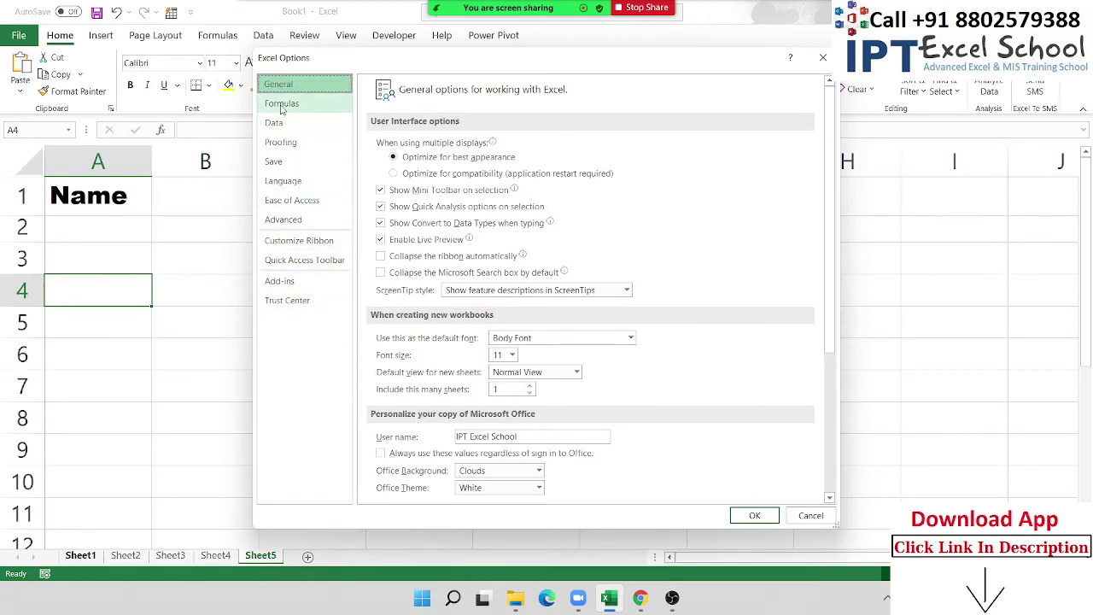
scroll(492, 412, down, 2)
scroll(493, 412, down, 1)
click(504, 385)
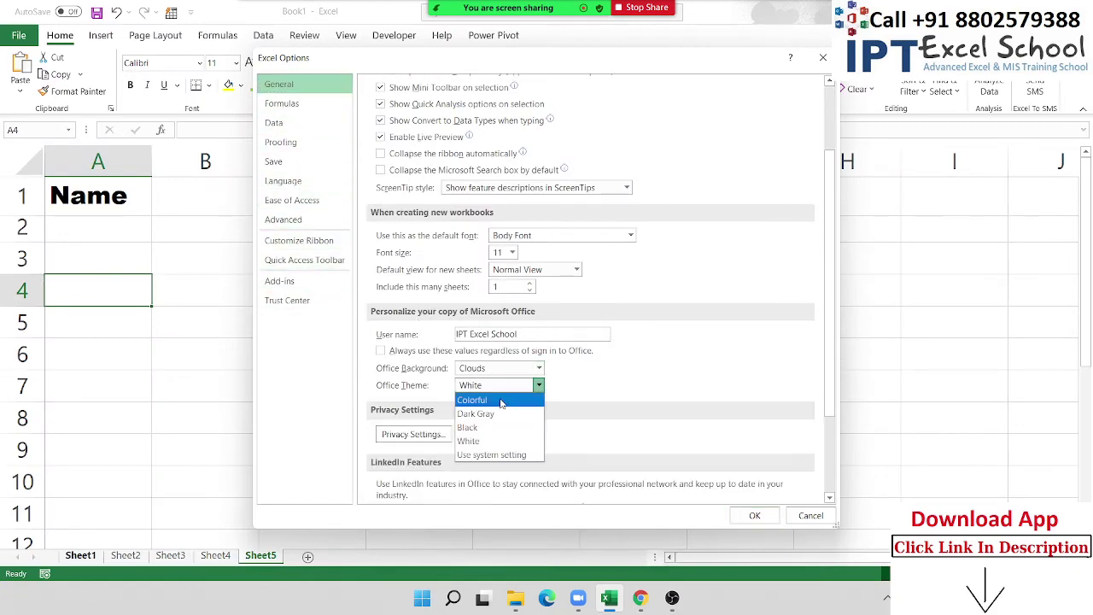
click(500, 401)
click(756, 516)
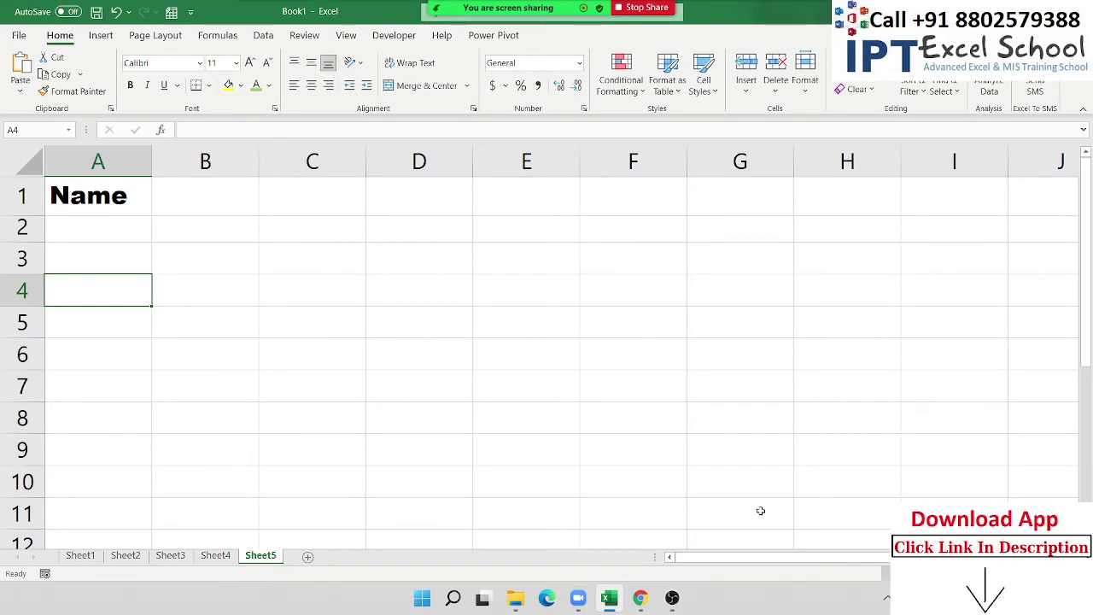
click(19, 35)
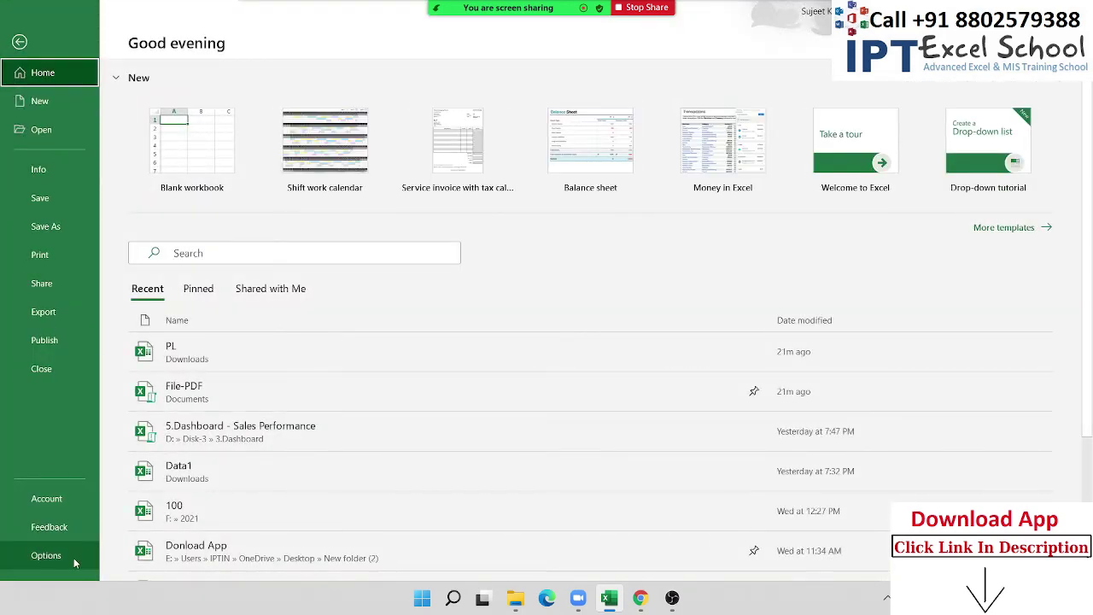
key(Escape)
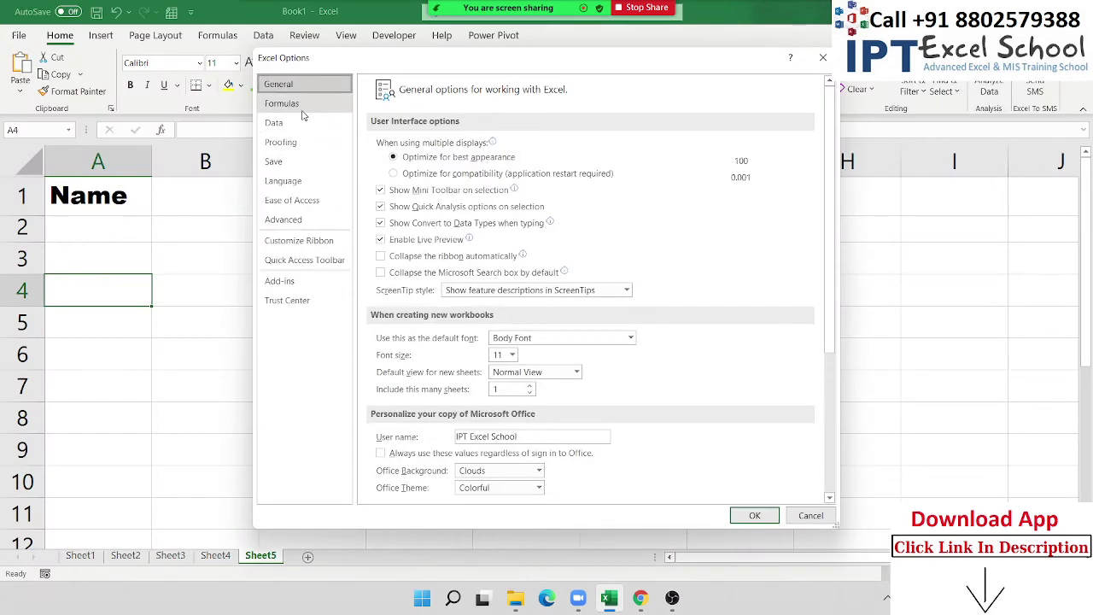
click(295, 103)
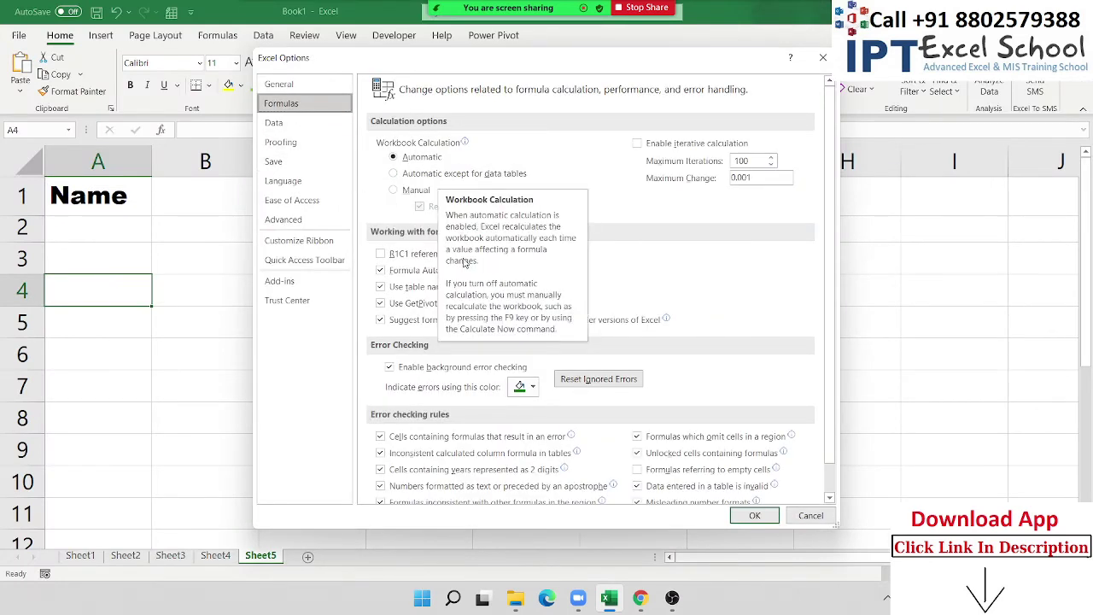
click(385, 259)
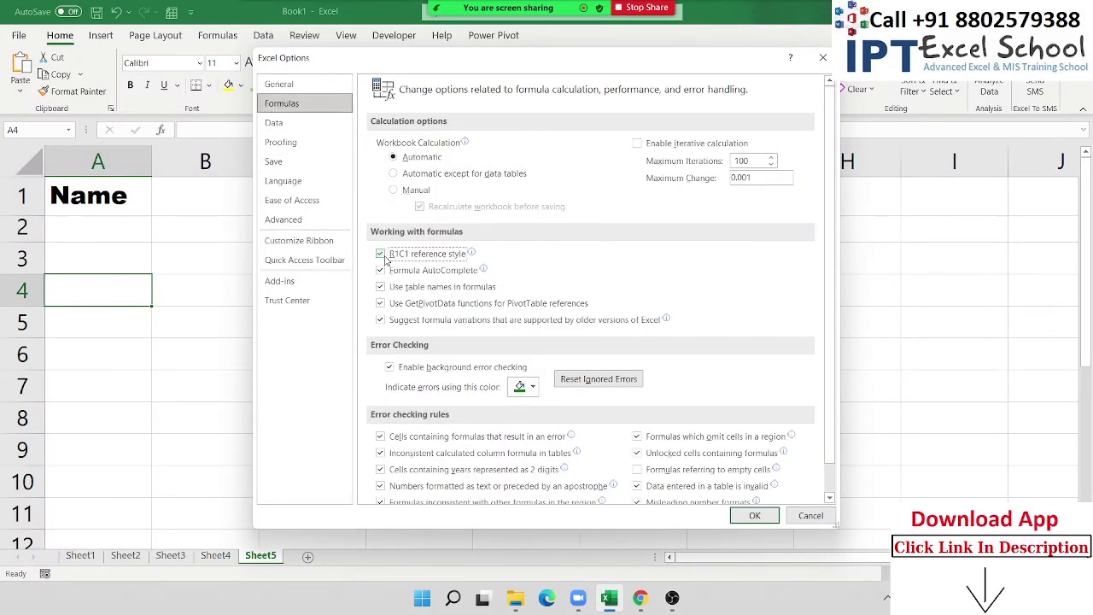
click(751, 513)
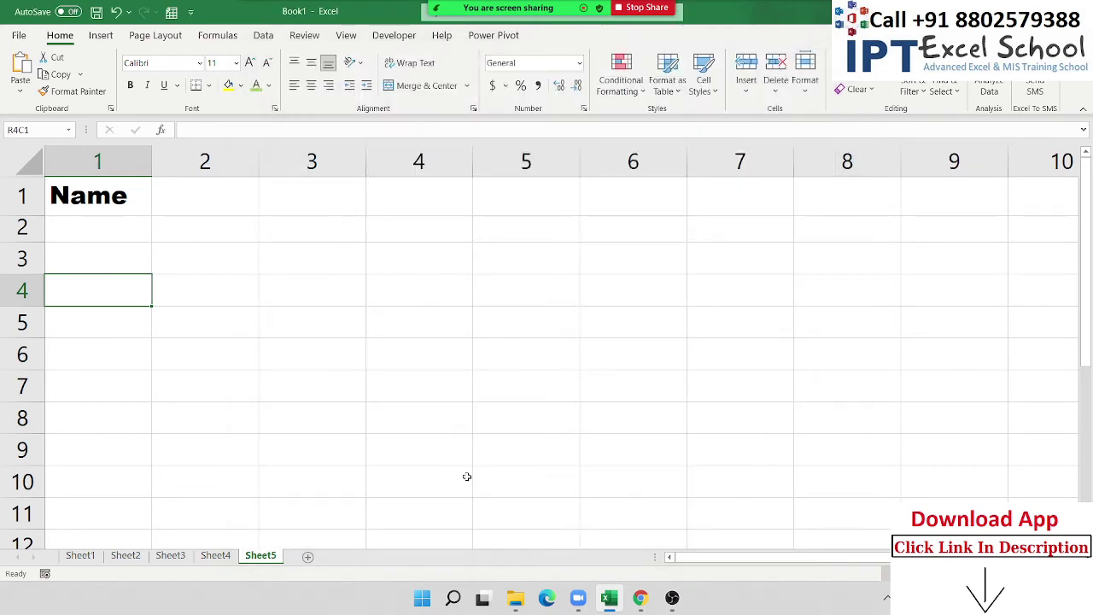
click(11, 40)
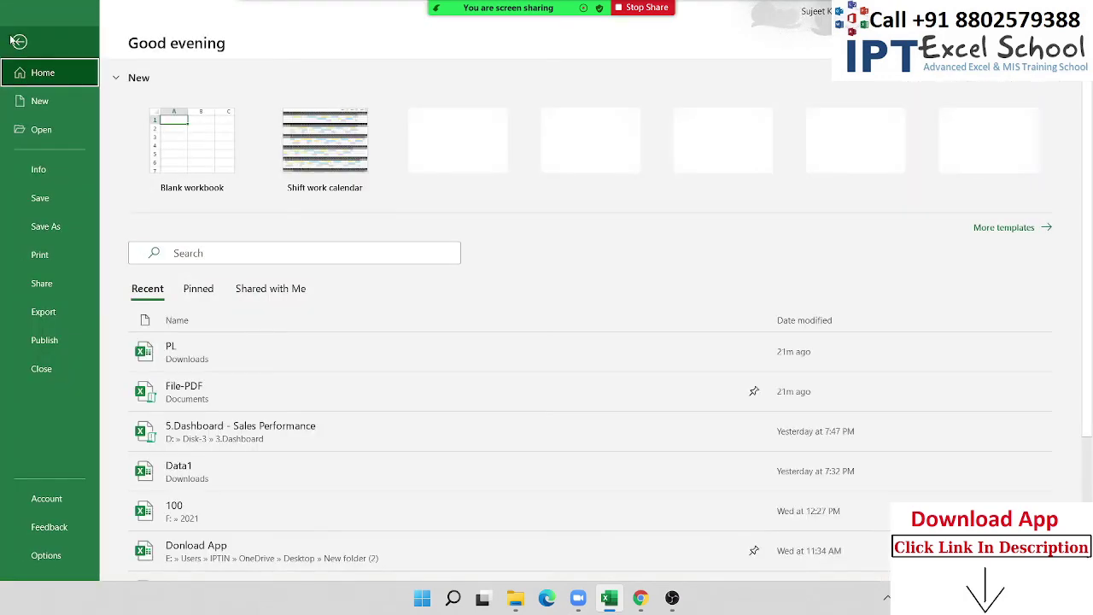
click(82, 567)
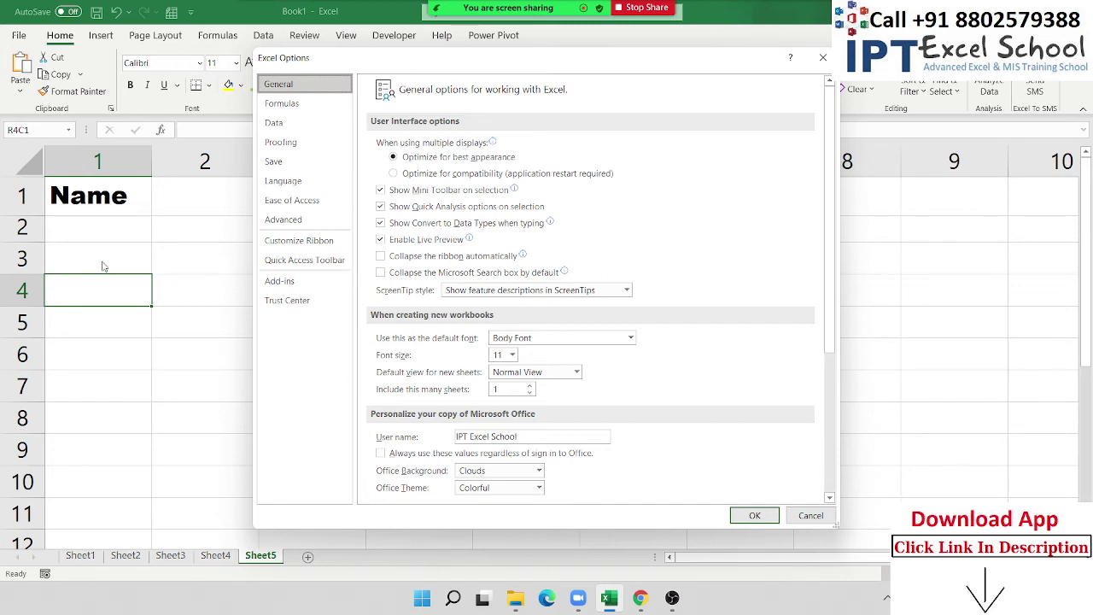
click(281, 103)
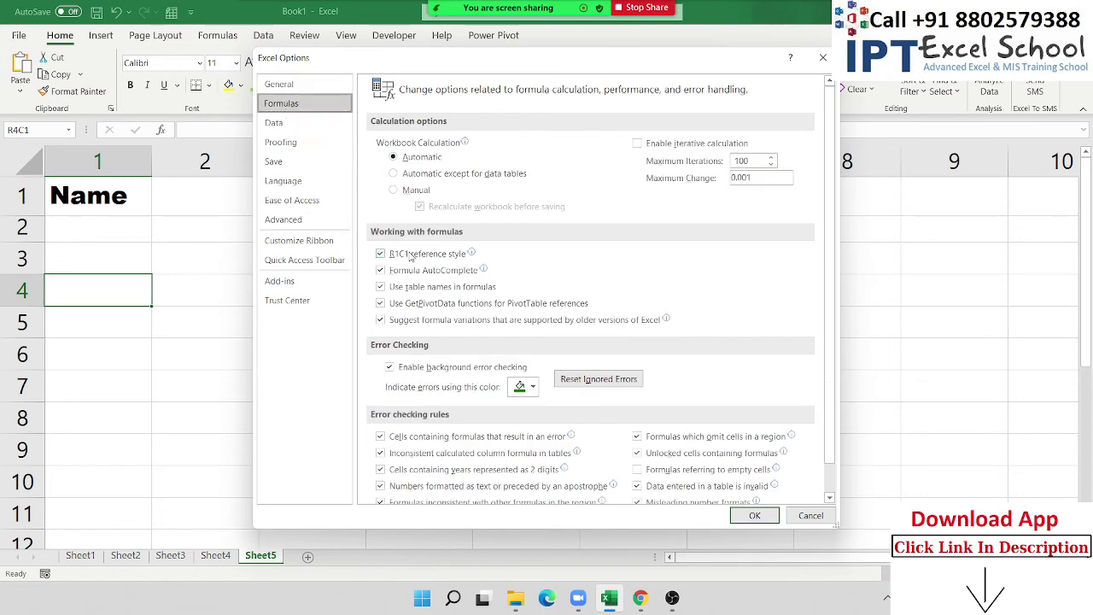
click(408, 255)
click(764, 515)
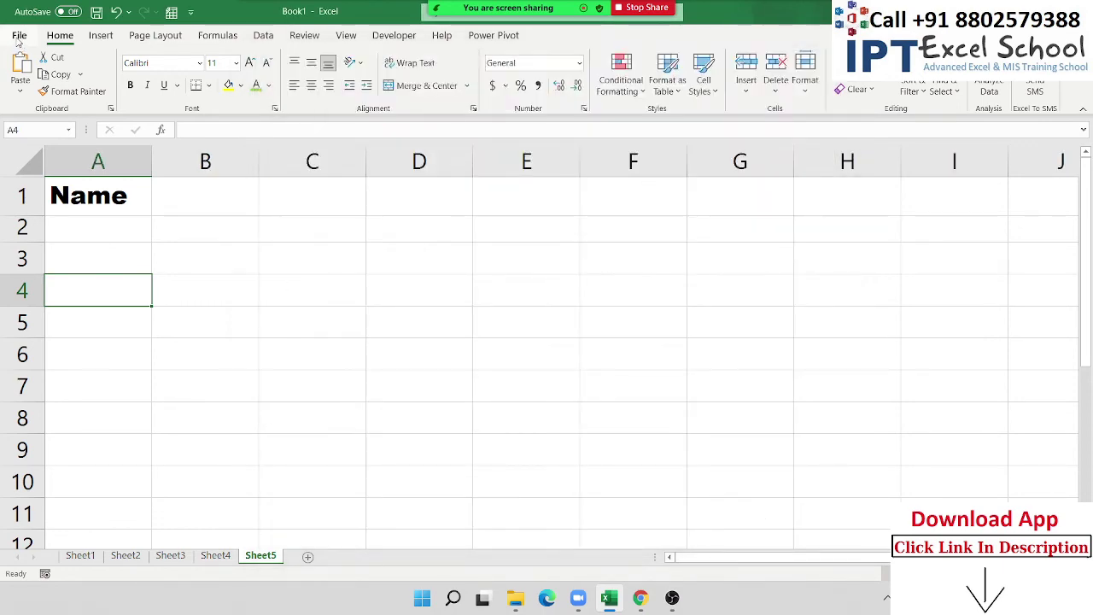
click(19, 35)
click(51, 555)
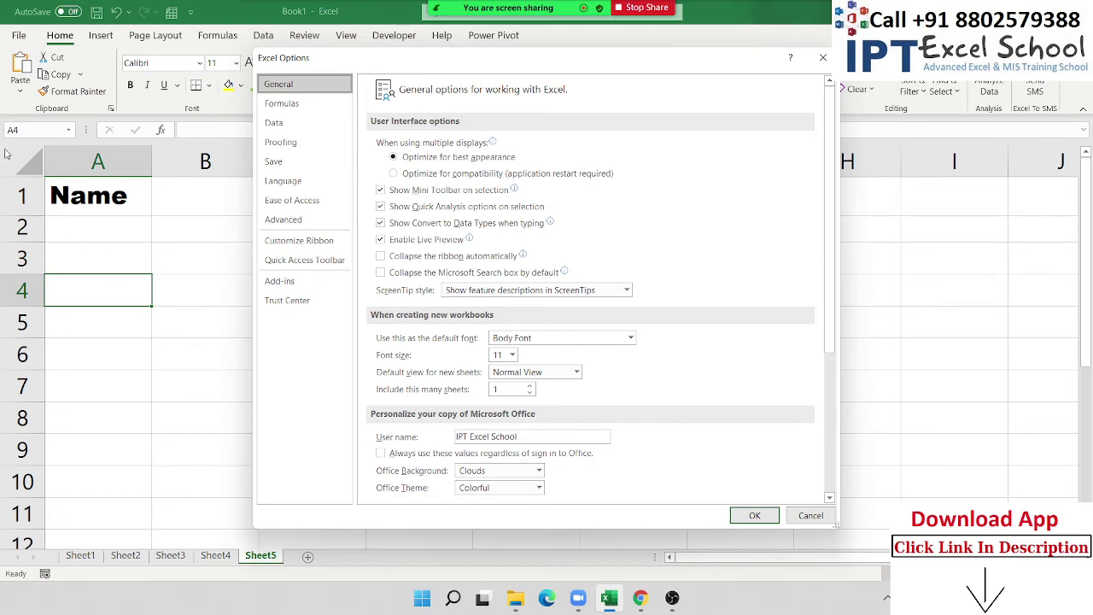
- Open AutoCorrect Options from the Proofing settings
click(299, 103)
click(295, 145)
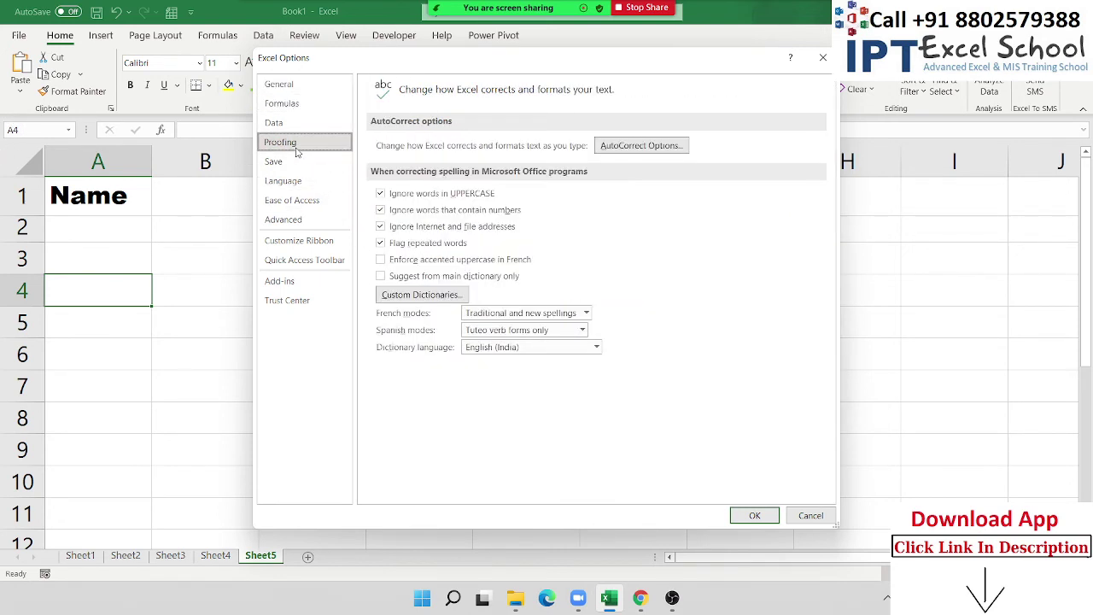
click(649, 146)
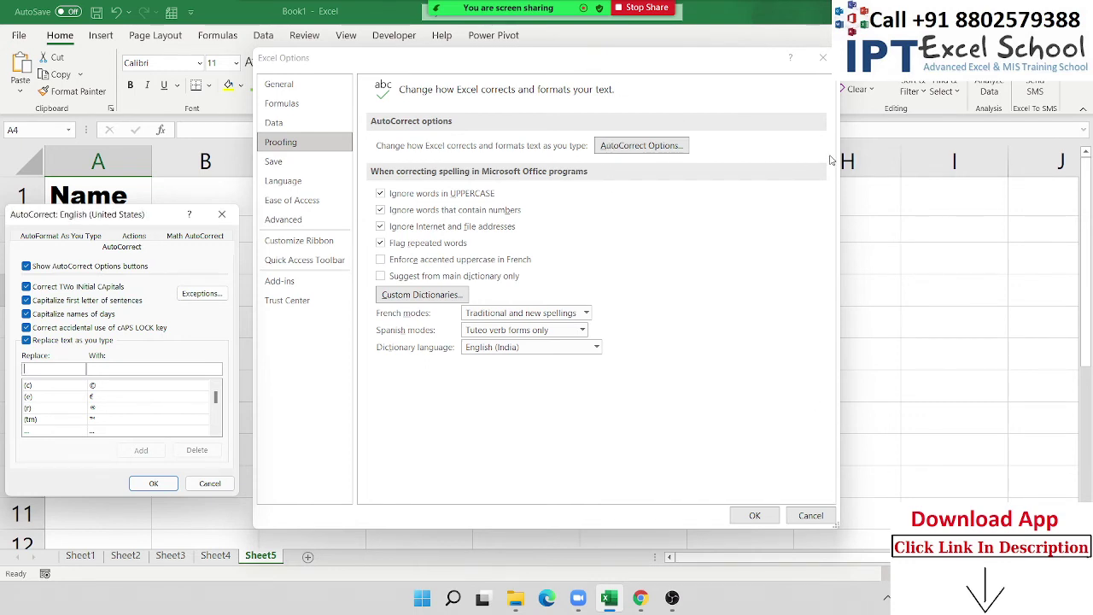
- Add an AutoCorrect entry replacing MS with 'Mothly Sales Report 2021' and confirm
drag(42, 216, 606, 197)
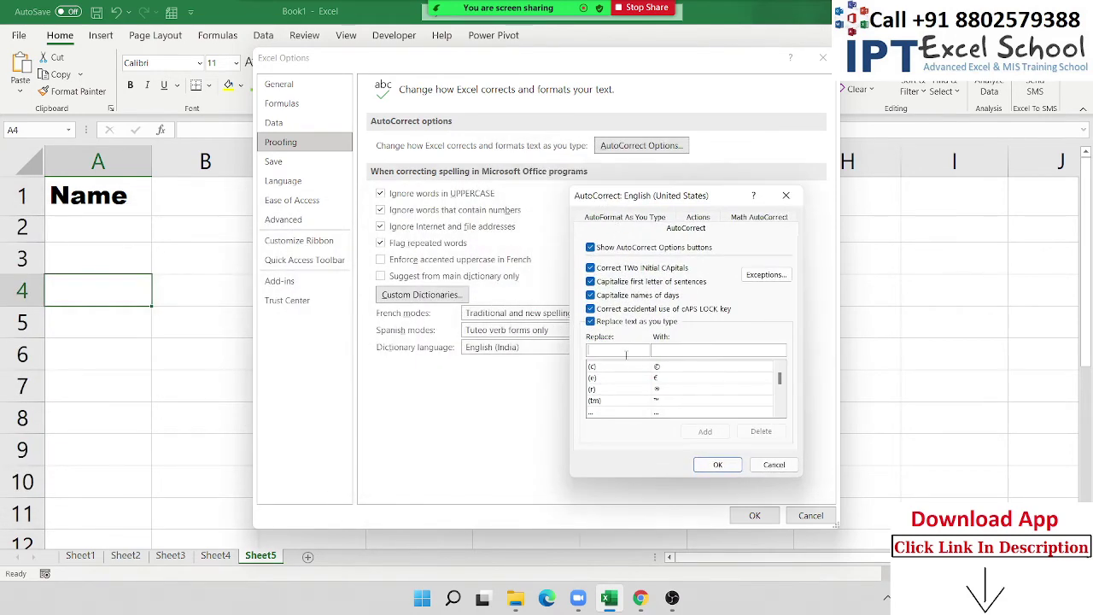
text(DL)
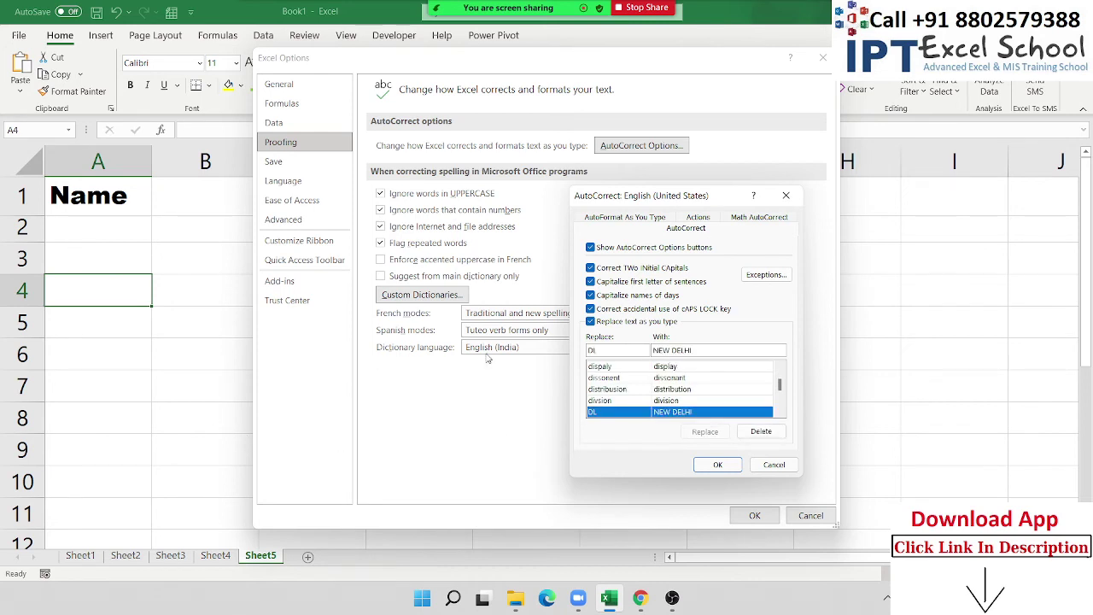
key(BackSpace)
key(BackSpace)
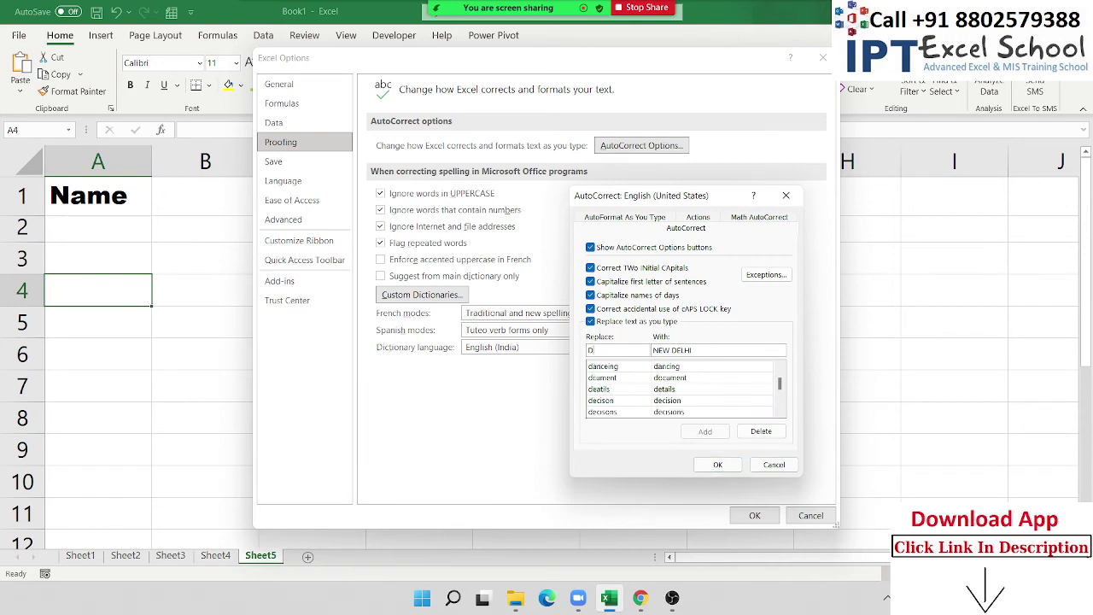
text(MS)
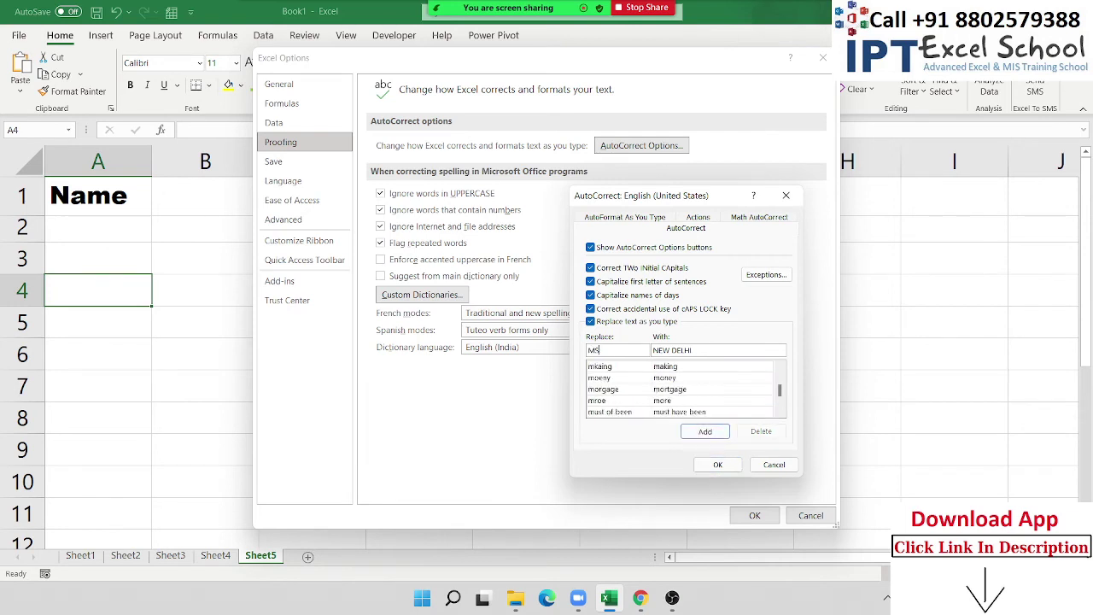
drag(707, 350, 652, 350)
text(Mothly Sales )
text(Report 2021)
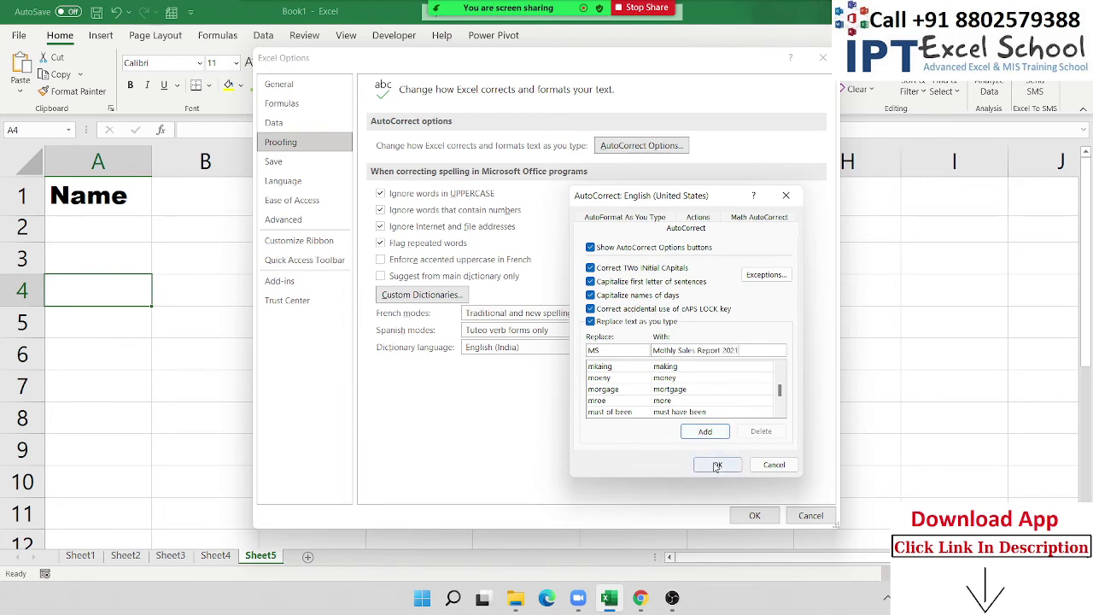
click(706, 433)
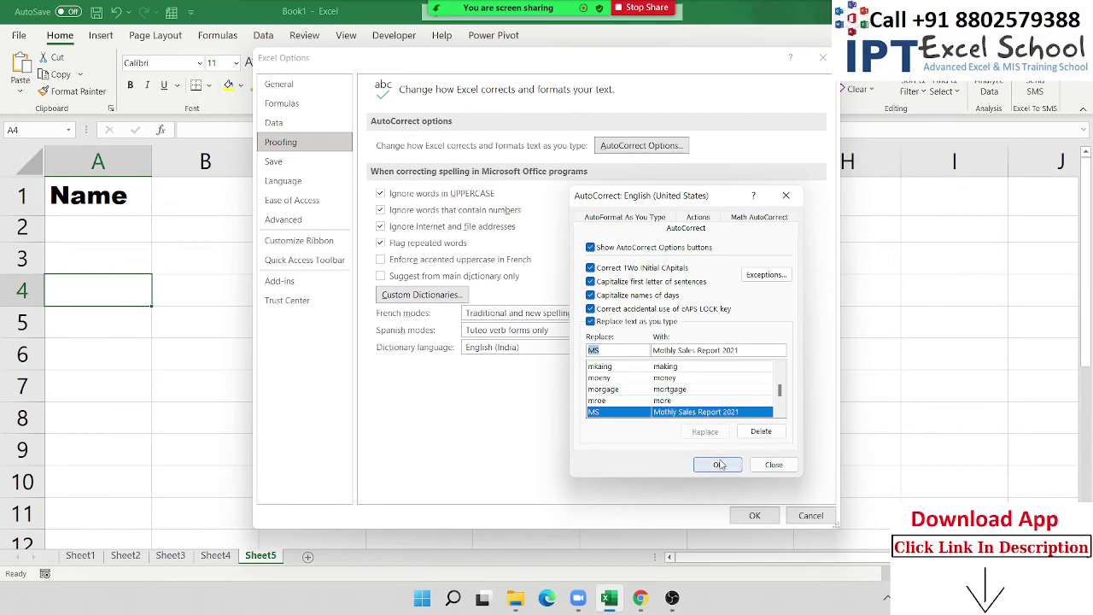
click(720, 466)
- Close Options and type MS in C6 so it expands to 'Mothly Sales Report 2021'
click(754, 514)
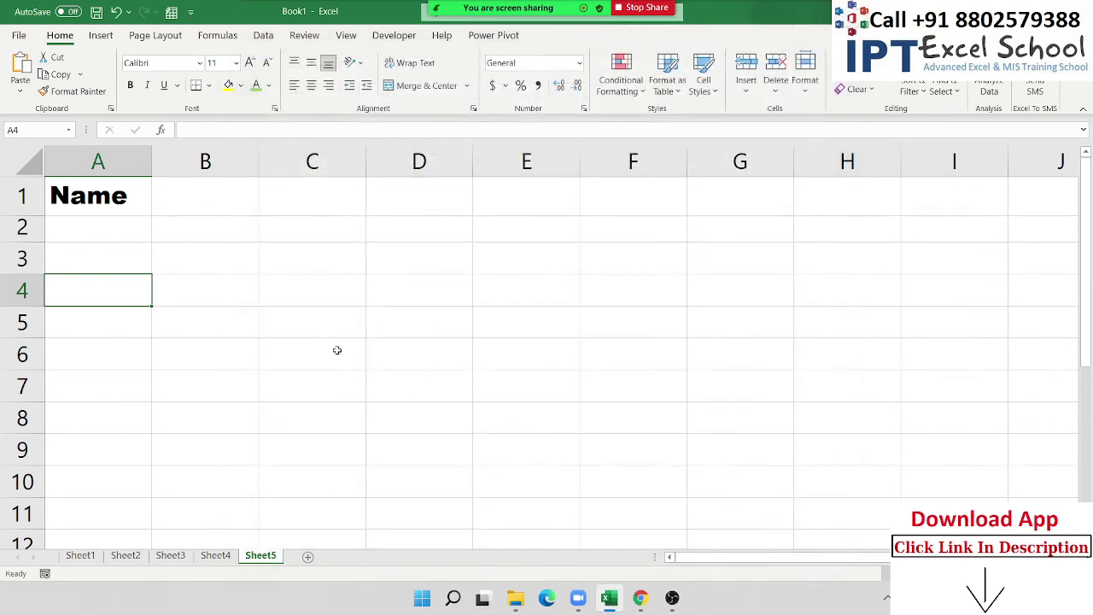
click(335, 347)
text(M)
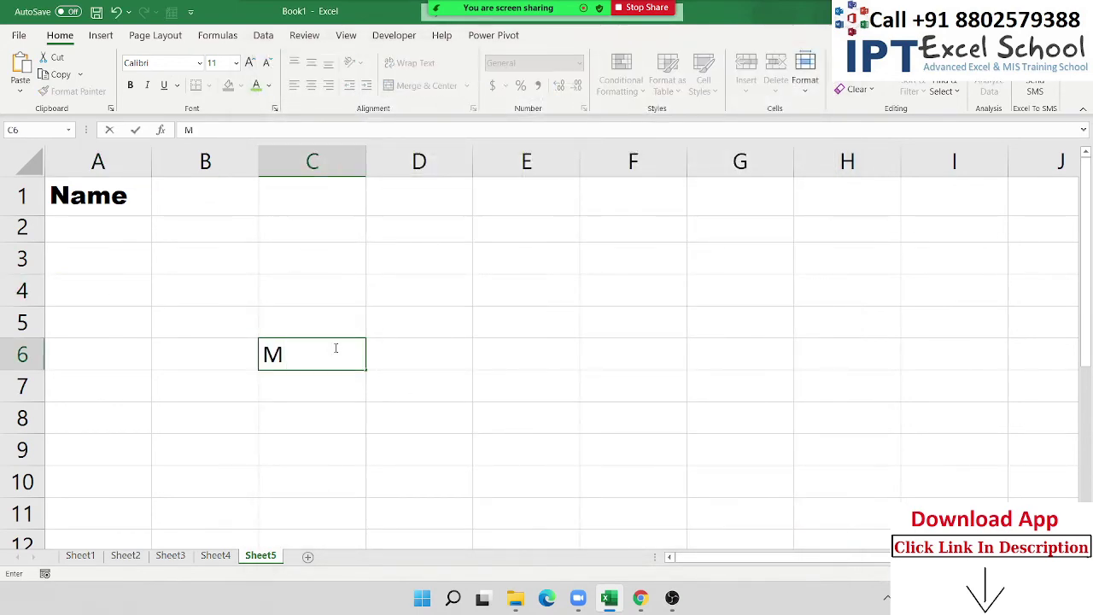
text(Sales Report 2021)
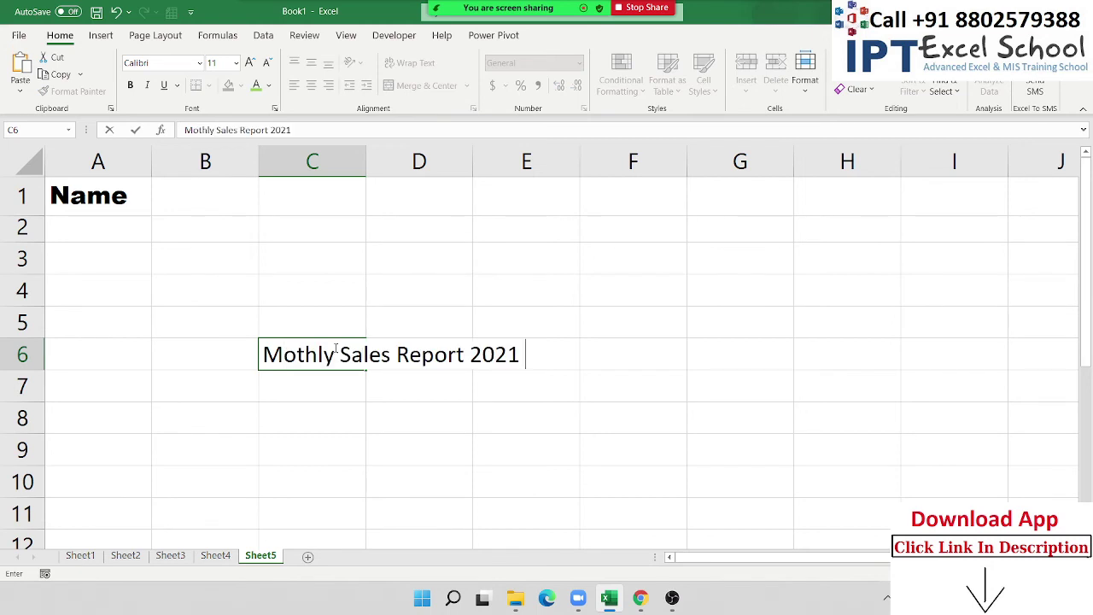
key(Return)
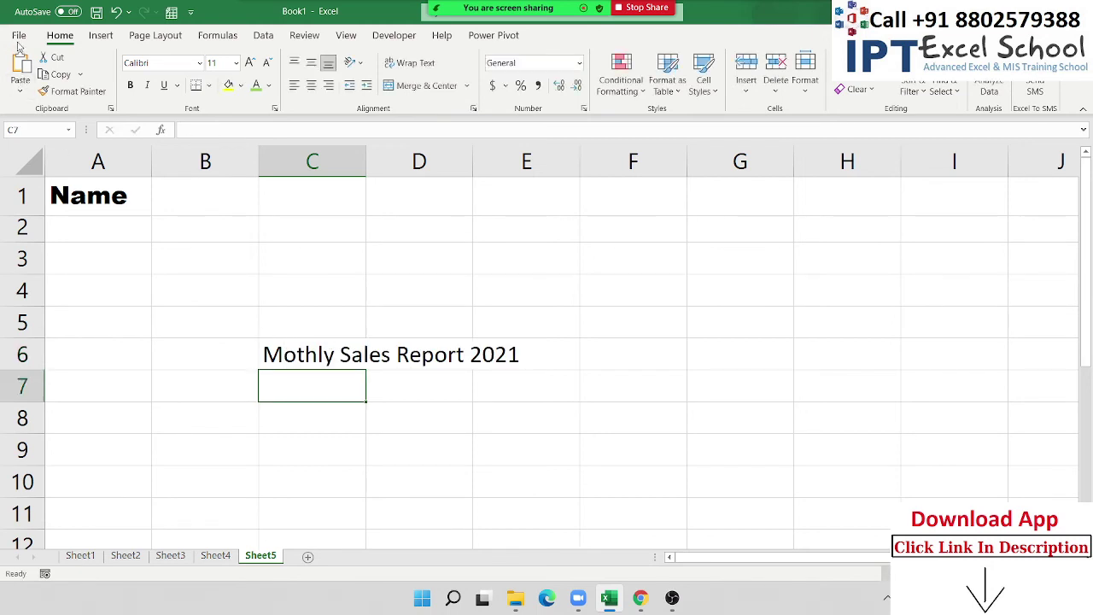
- Look over the AutoFormat As You Type options in AutoCorrect, then close the dialogs
click(19, 35)
click(73, 563)
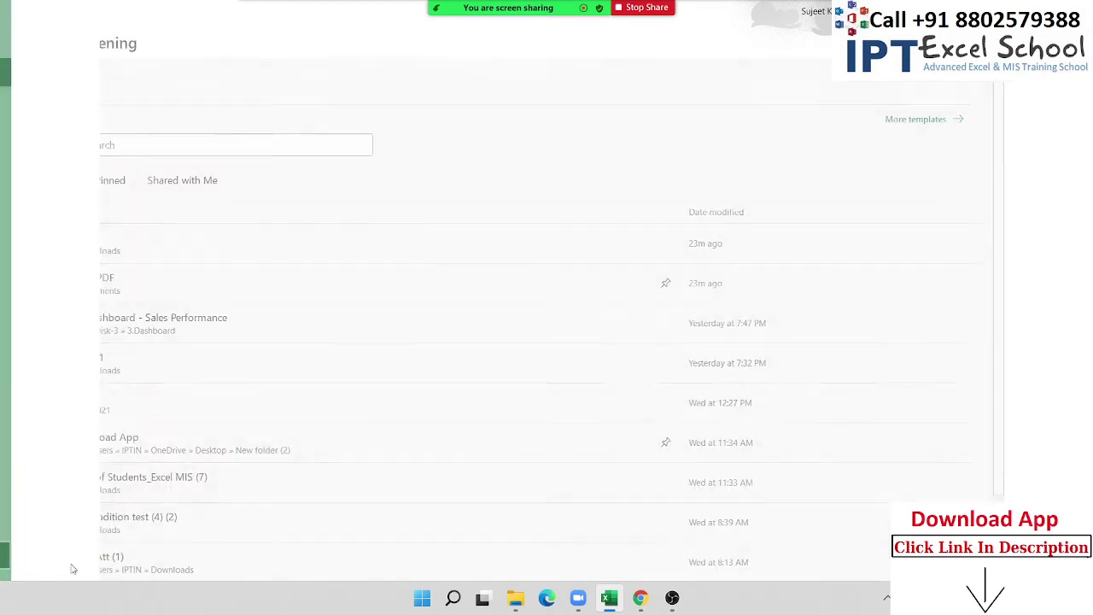
click(290, 161)
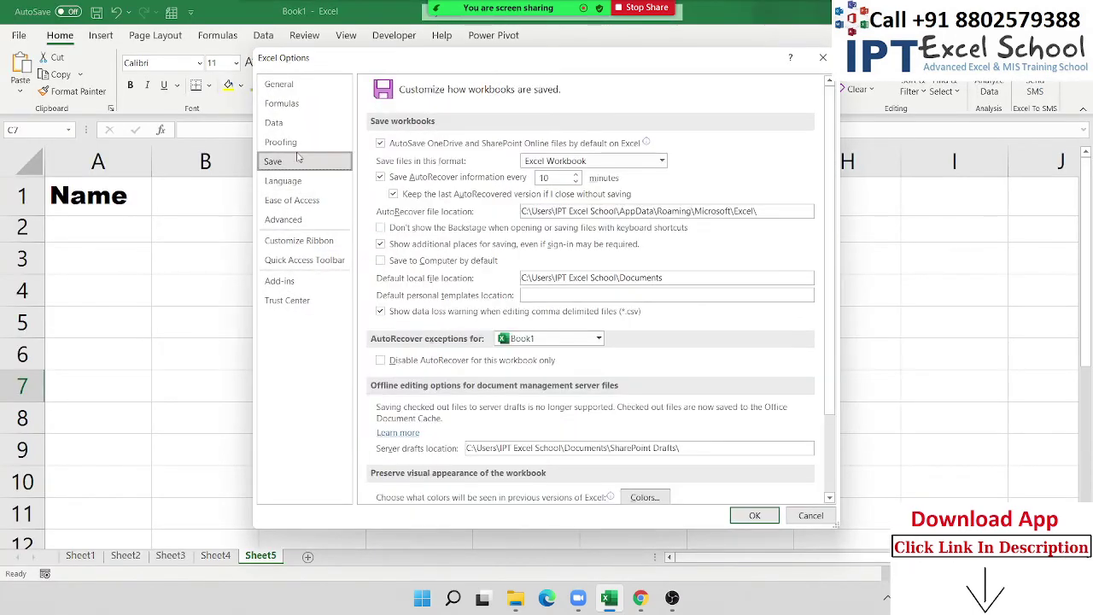
click(294, 145)
click(628, 147)
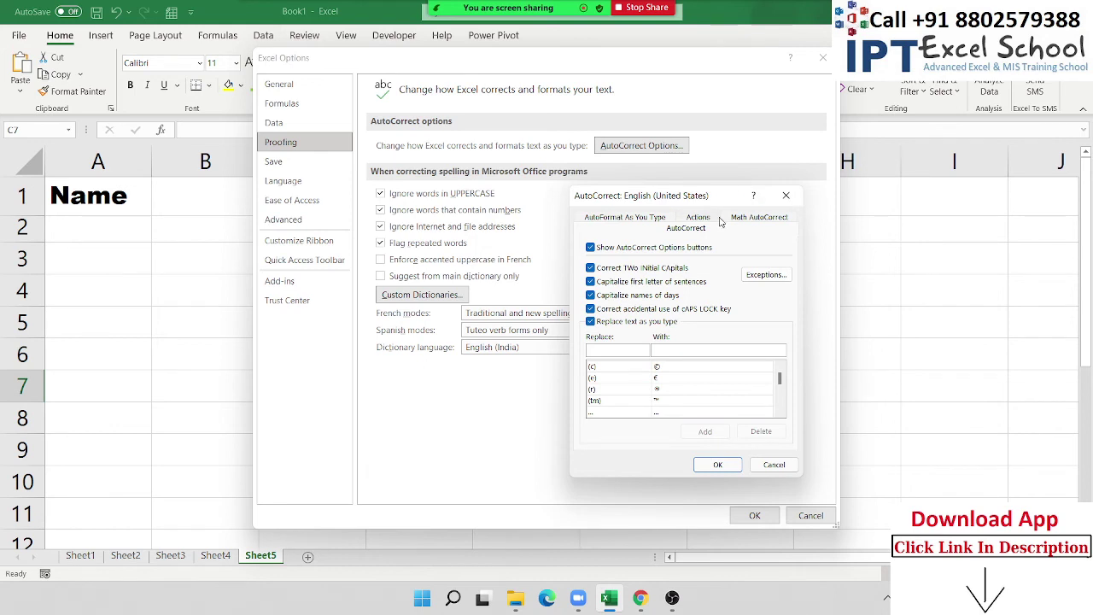
click(611, 219)
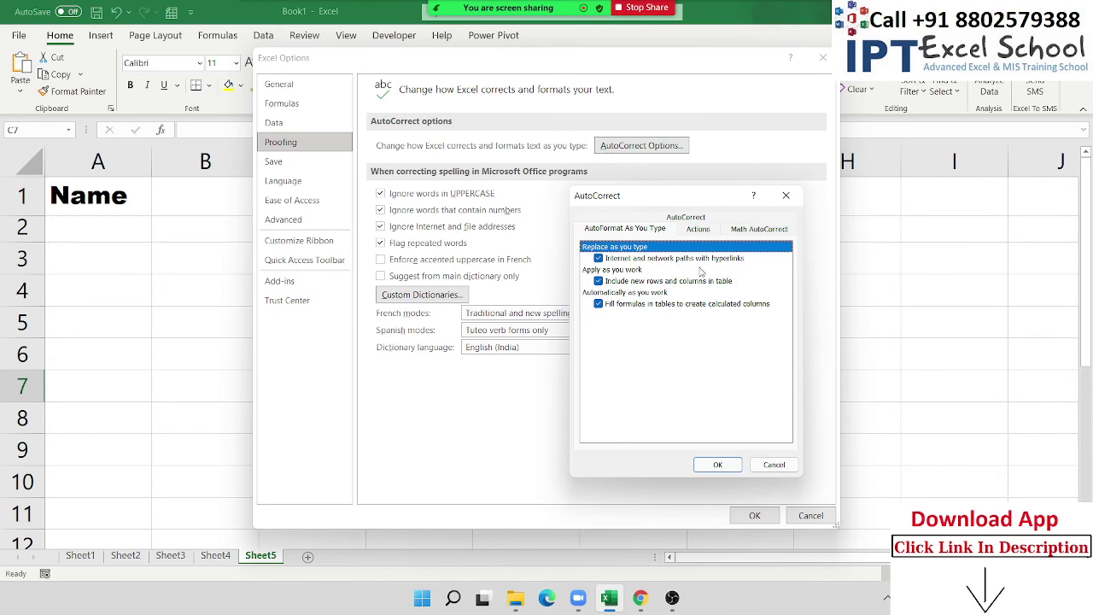
key(Escape)
key(Escape)
scroll(618, 334, down, 3)
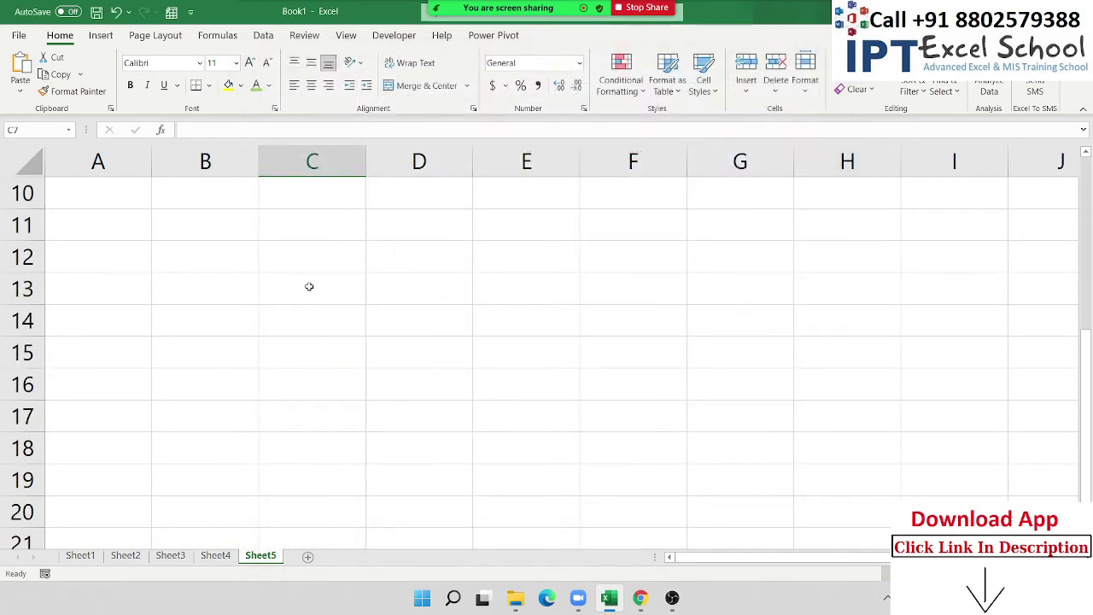
- Enter an e-mail address in C13, which Excel turns into a hyperlink
click(276, 281)
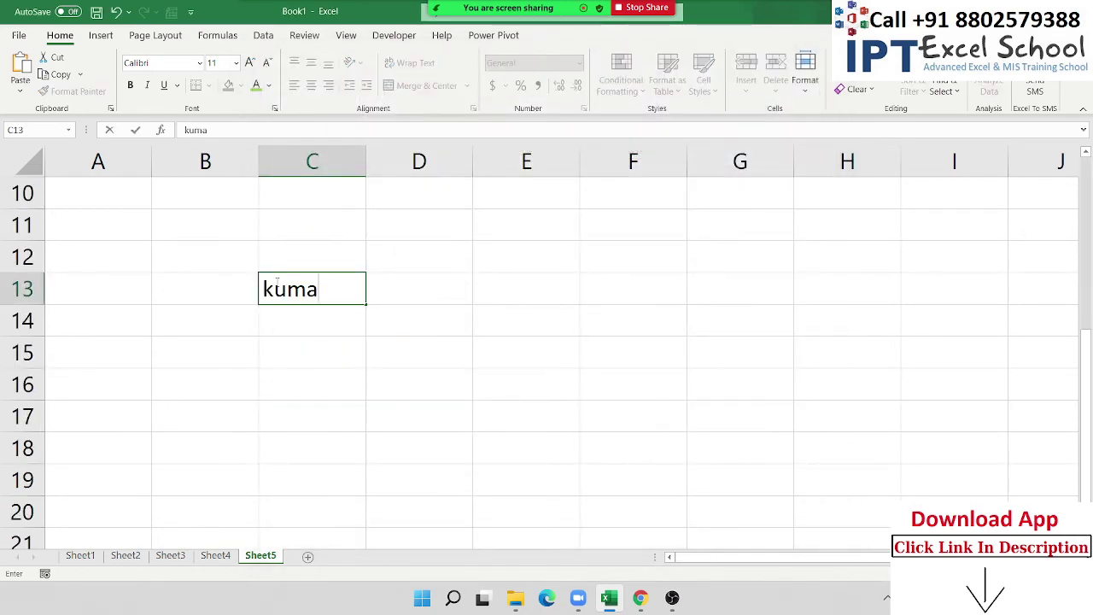
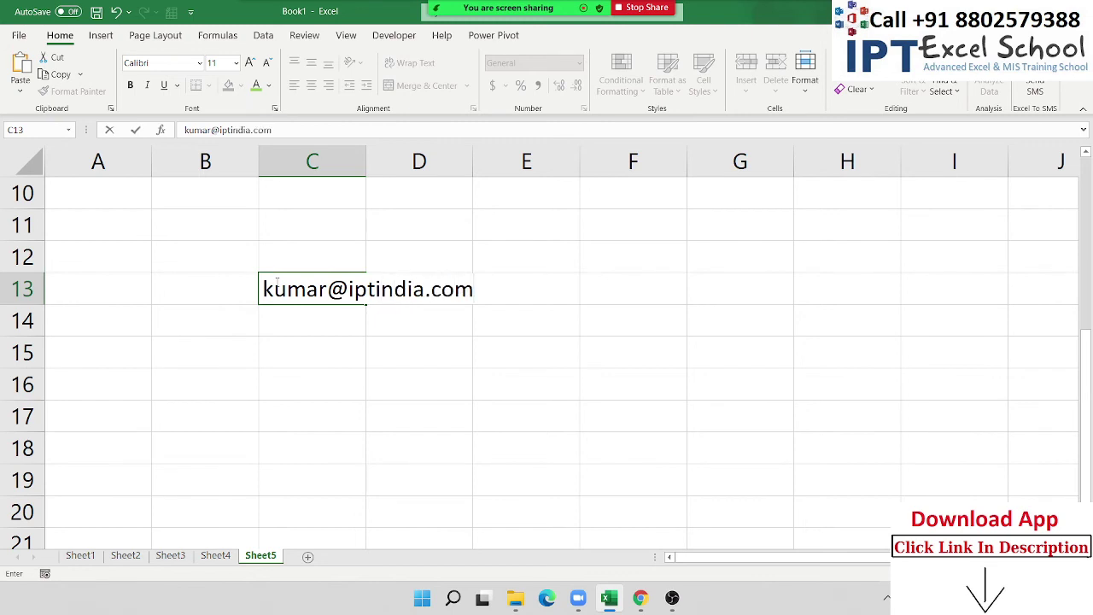
key(Return)
key(Return)
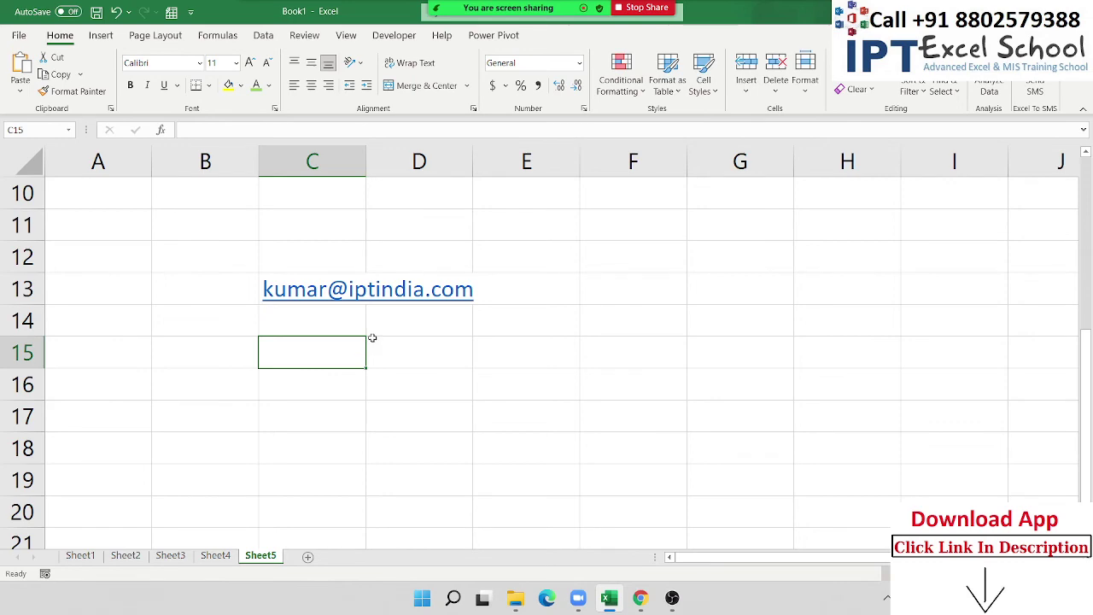
- Fill the e-mail address from C13 down through C24
click(18, 37)
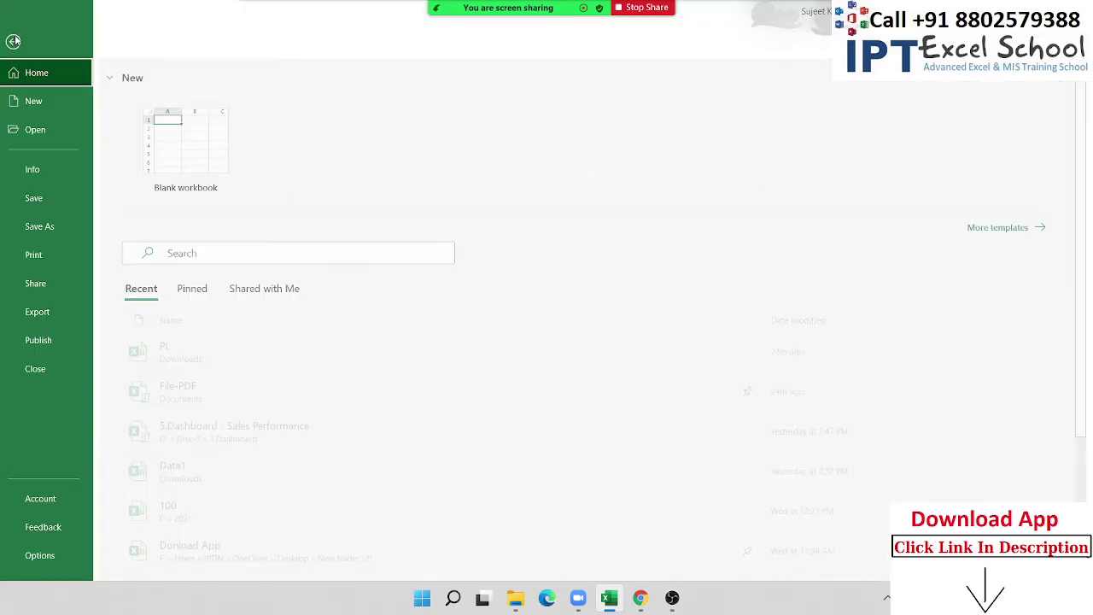
key(Escape)
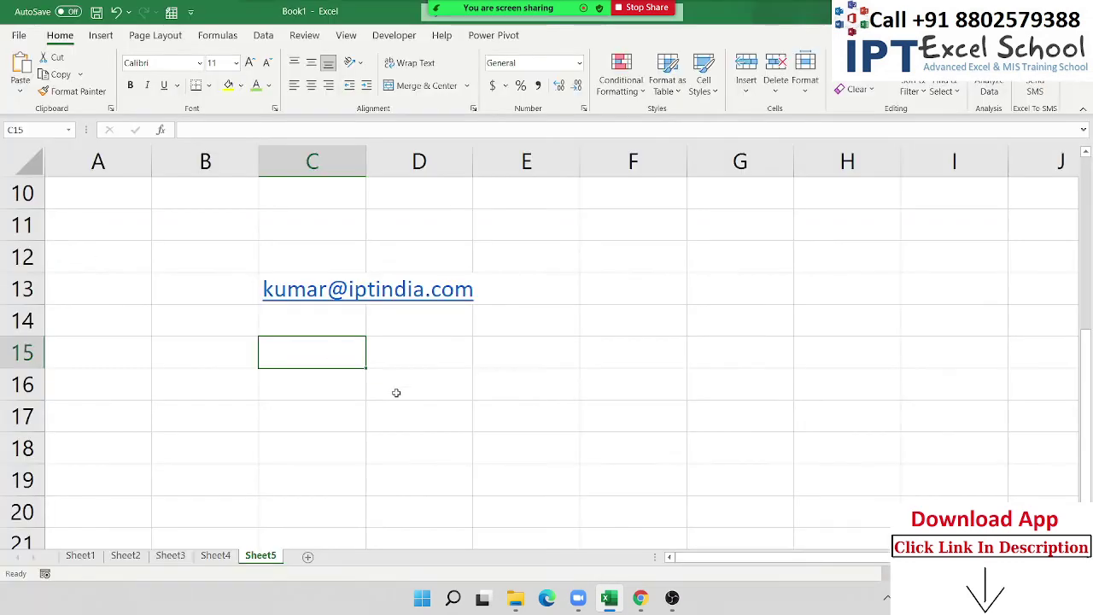
key(Up)
key(Up)
key(shift+Down)
key(shift+Down)
key(shift+Down)
key(shift+Down)
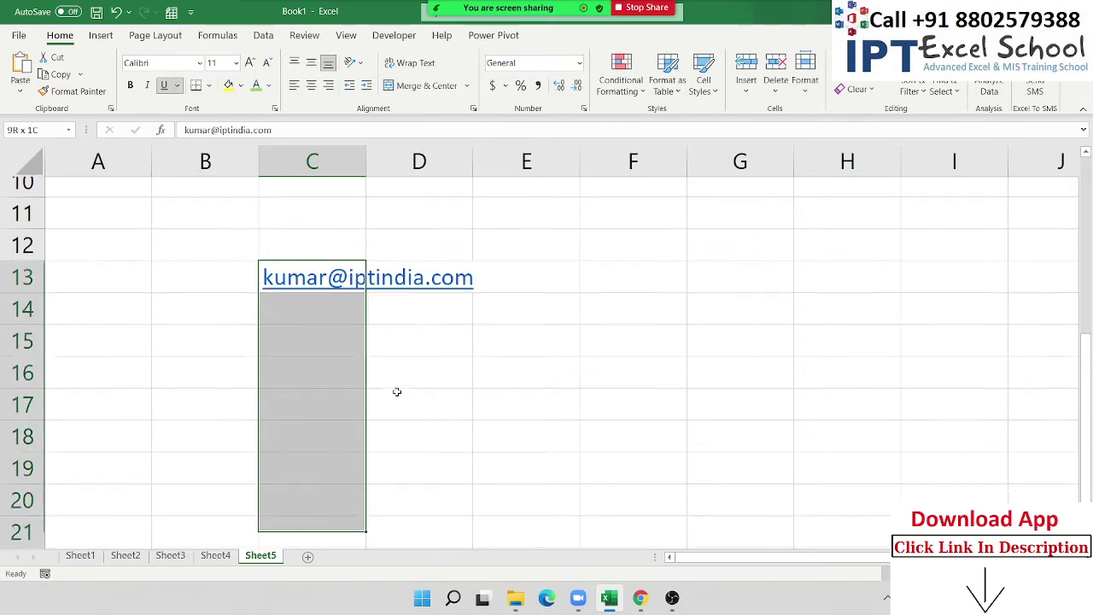
key(shift+Down)
key(shift+Down)
key(shift+Down)
key(ctrl+d)
scroll(571, 359, up, 3)
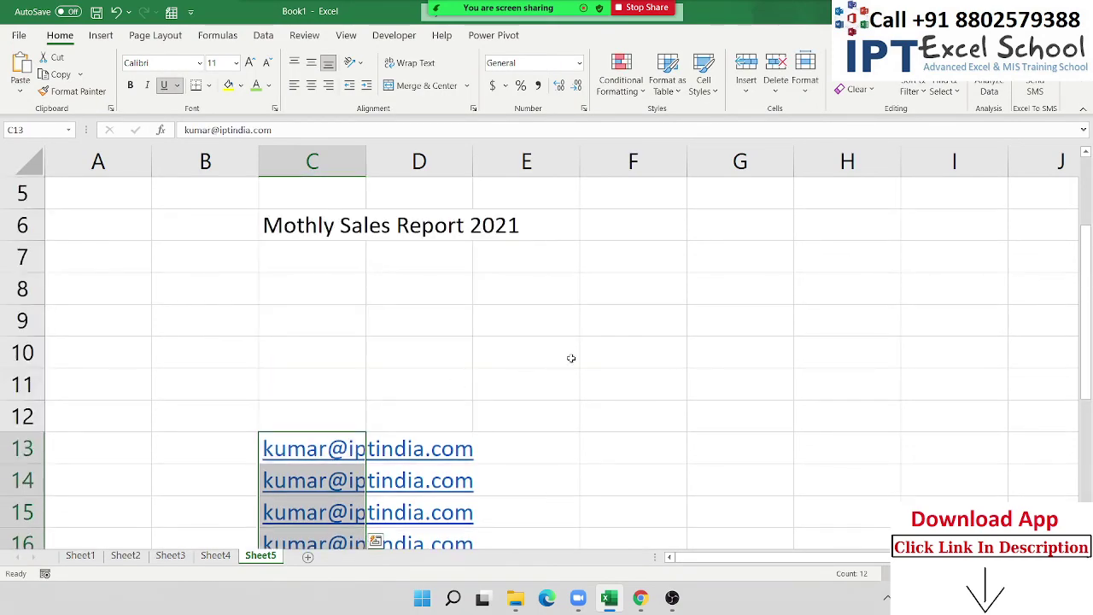
scroll(635, 354, down, 3)
click(636, 350)
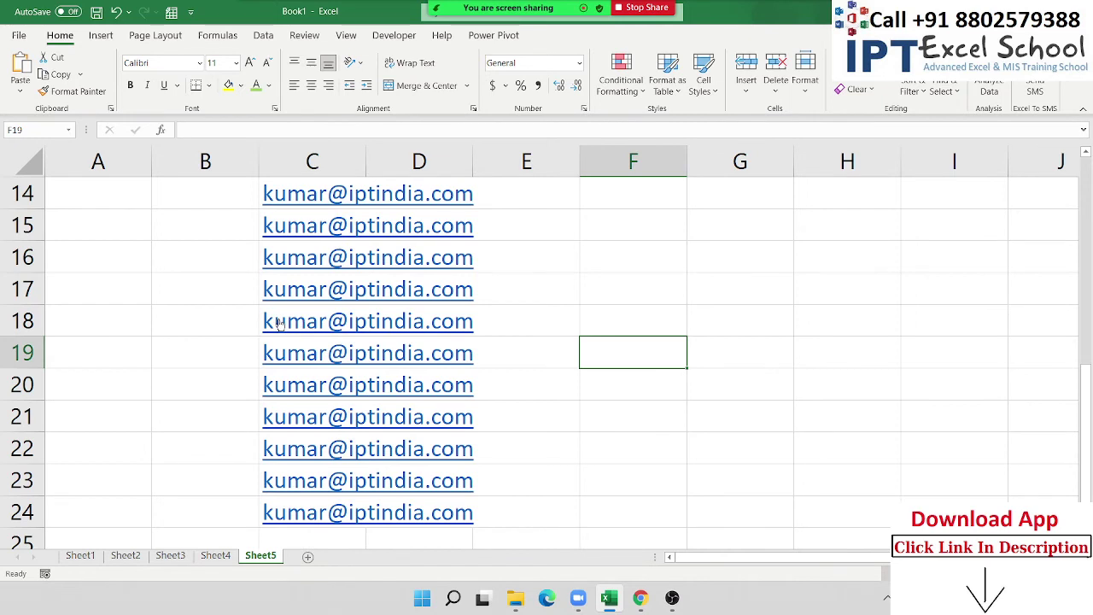
- Clear the hyperlinks and contents from C14:C24, ending on cell C16
click(565, 197)
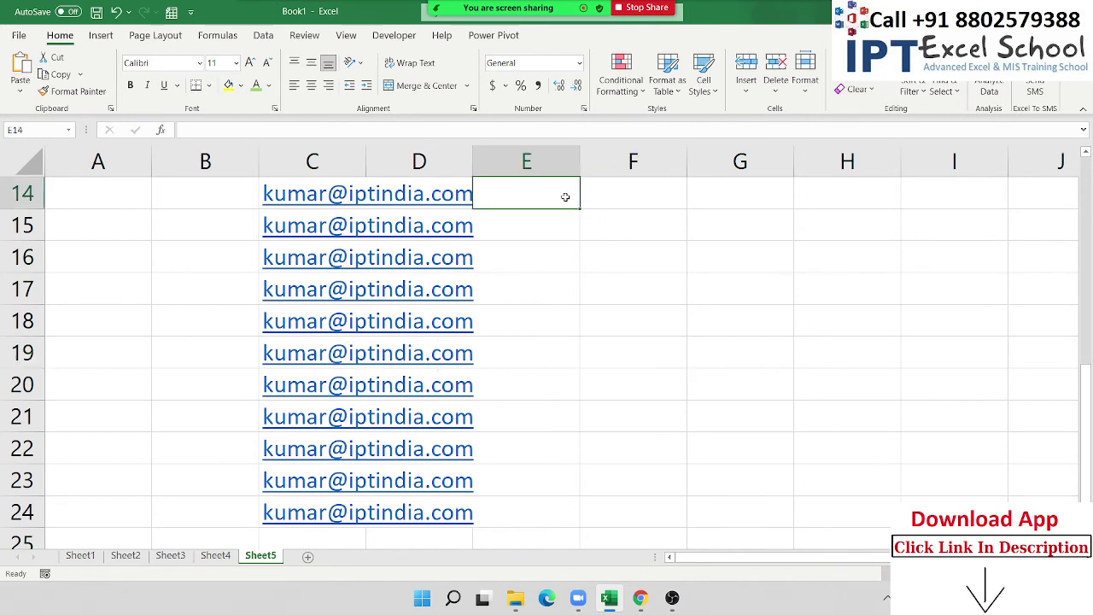
key(Left)
key(Left)
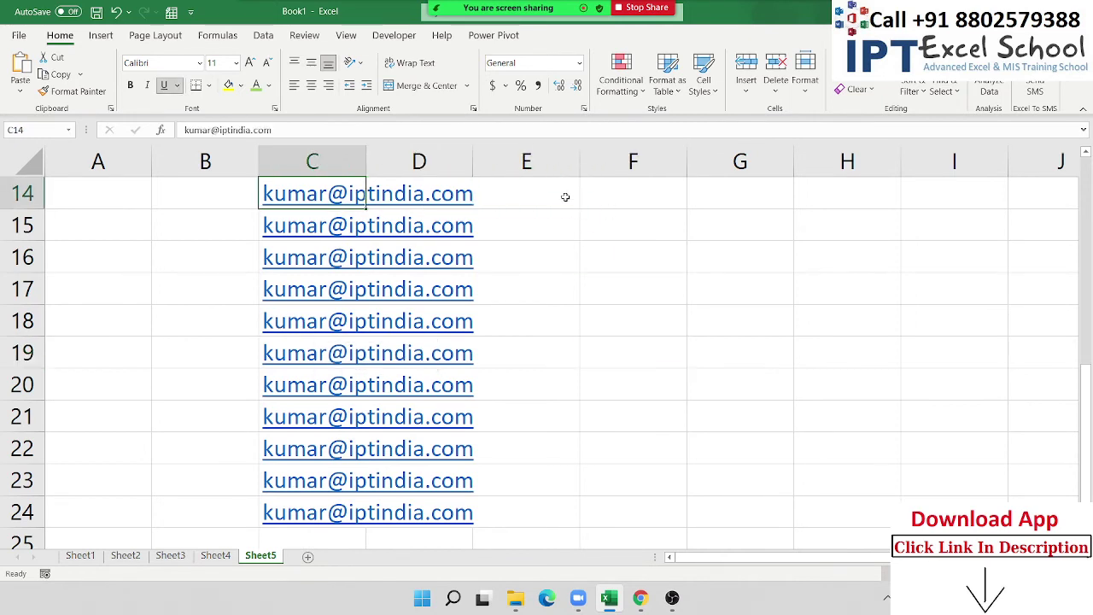
key(ctrl+shift+Down)
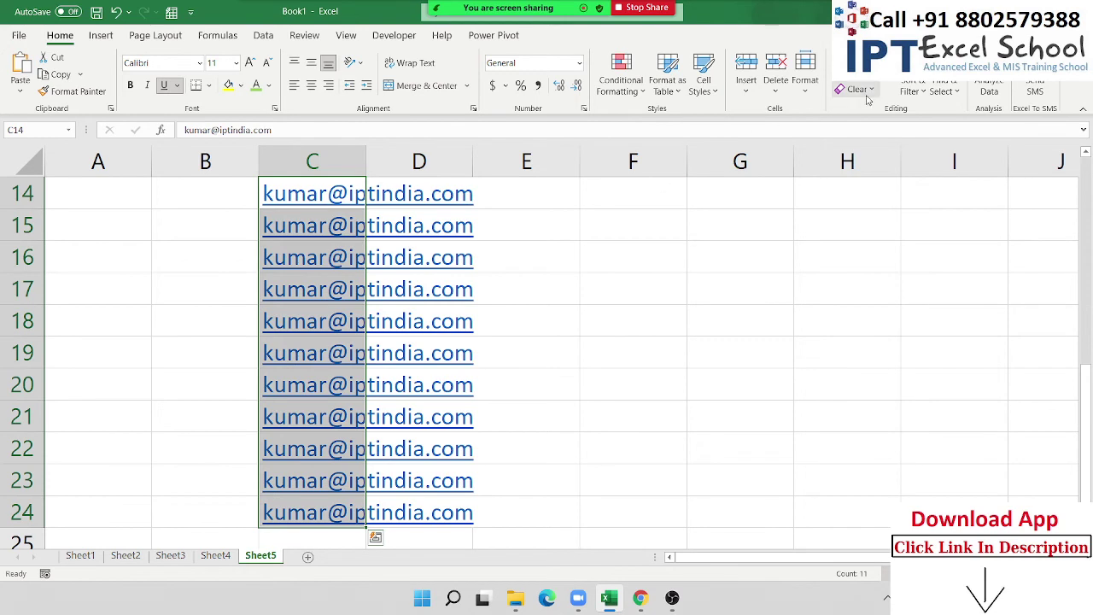
click(858, 89)
click(880, 214)
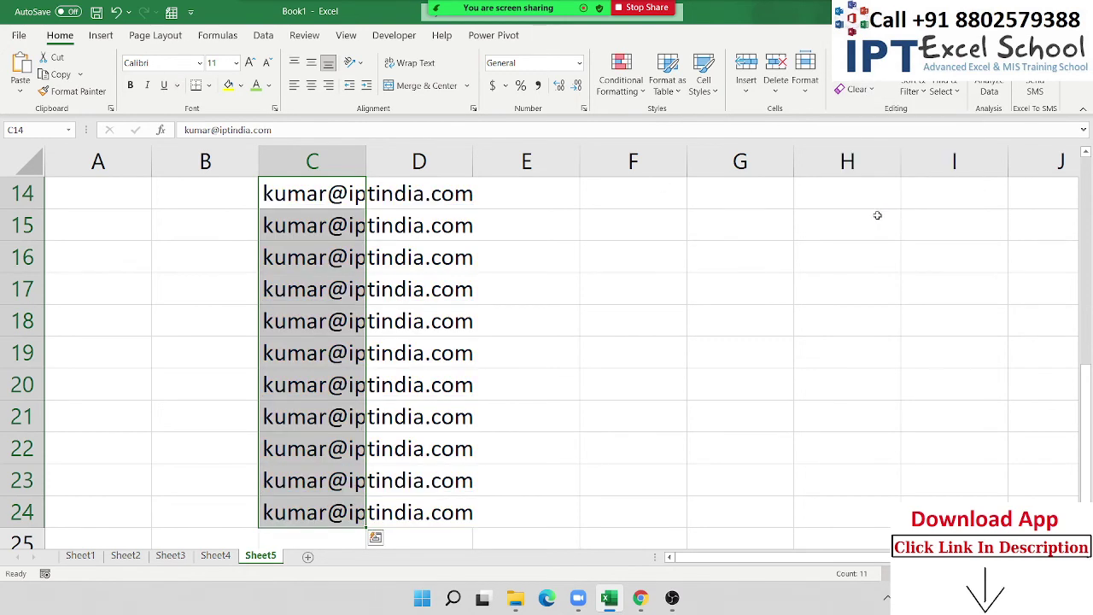
key(Delete)
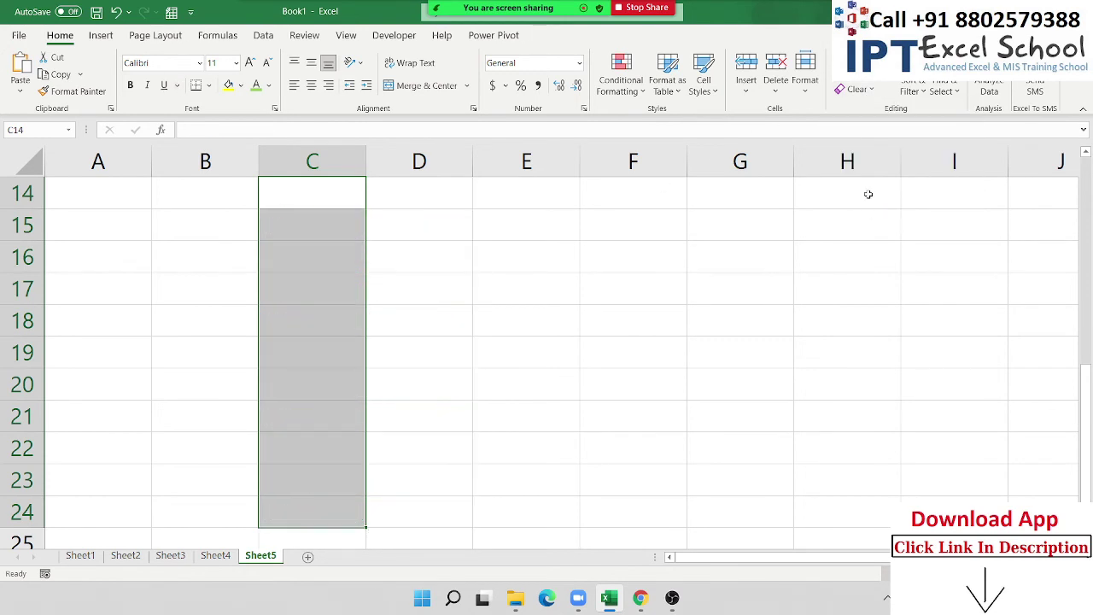
scroll(867, 194, up, 1)
key(Up)
scroll(868, 194, up, 1)
key(Down)
key(Down)
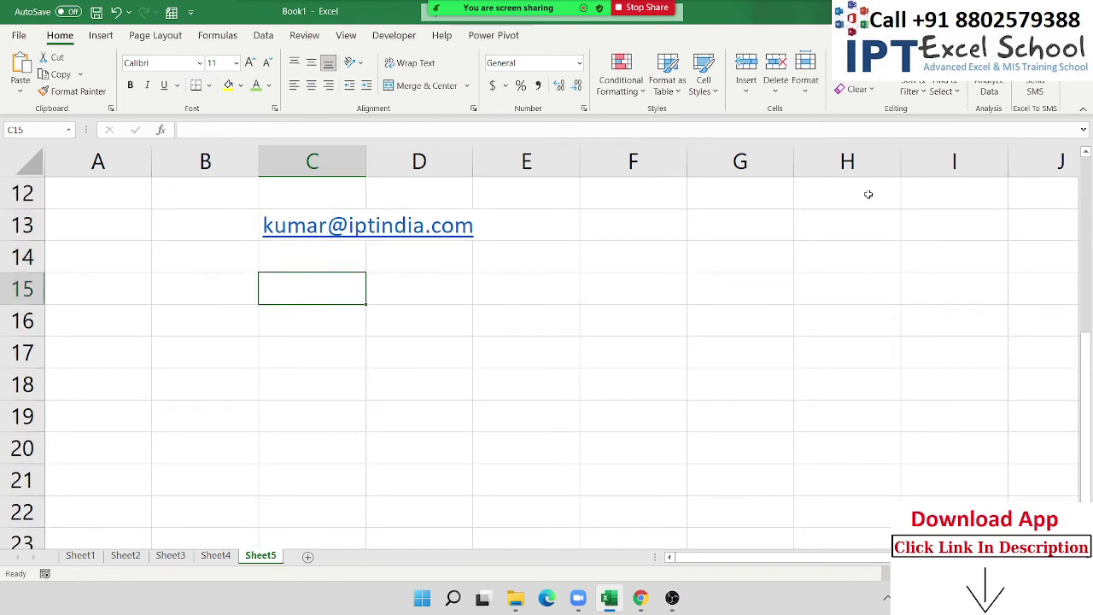
key(Down)
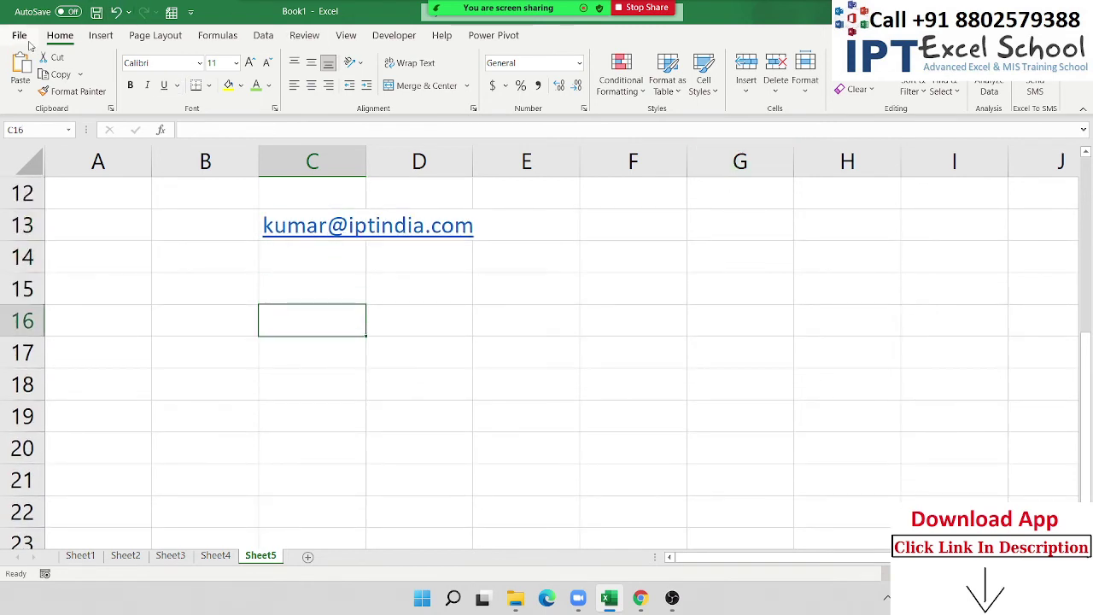
- Turn off AutoFormat's 'Internet and network paths with hyperlinks' option and confirm both dialogs
click(19, 35)
click(60, 563)
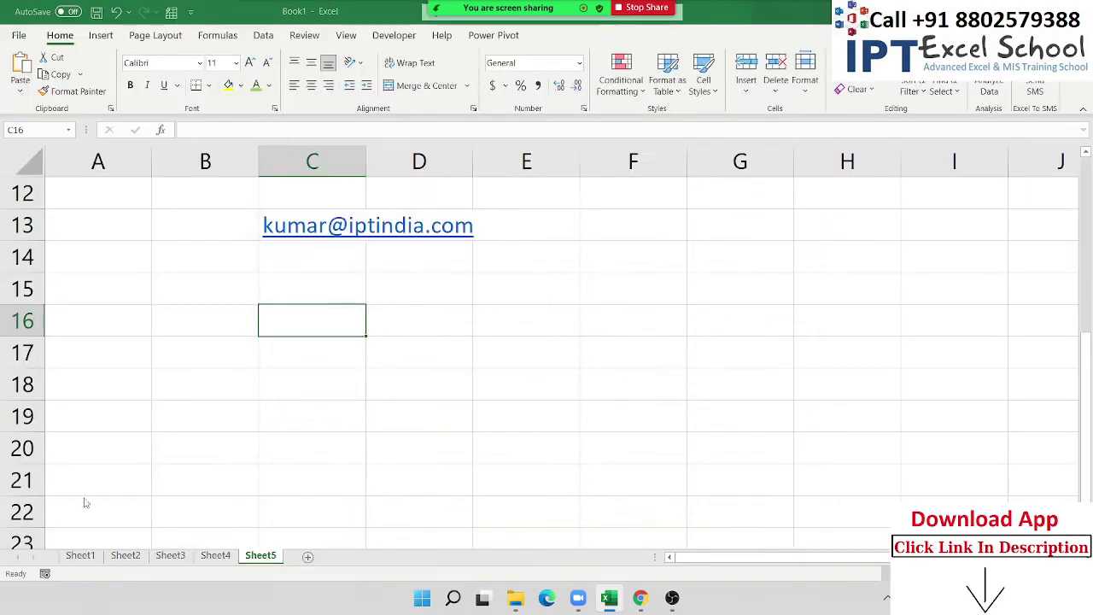
click(282, 142)
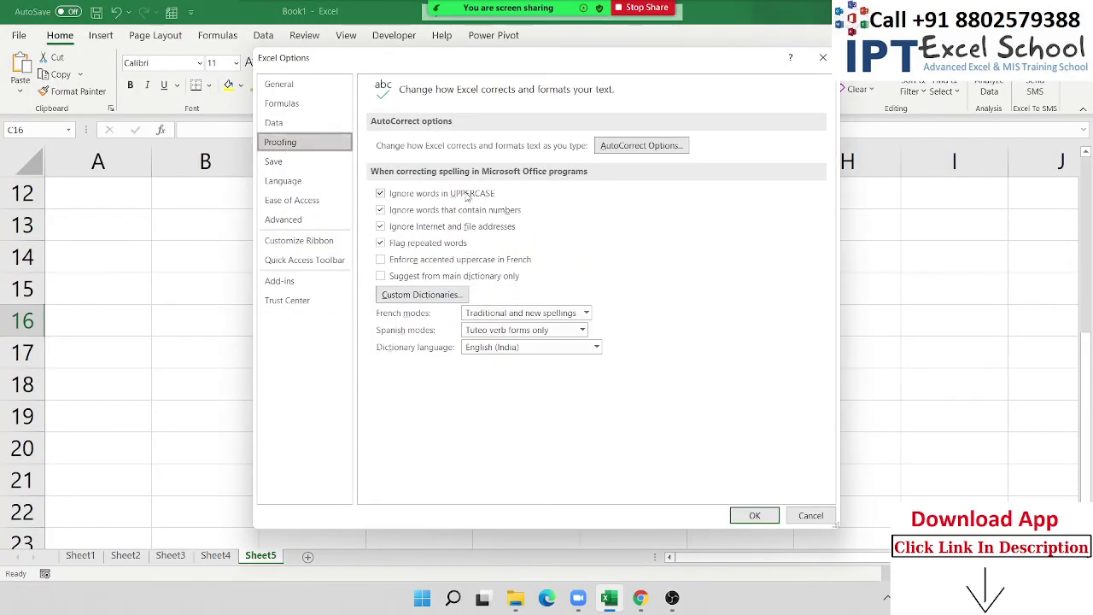
click(640, 145)
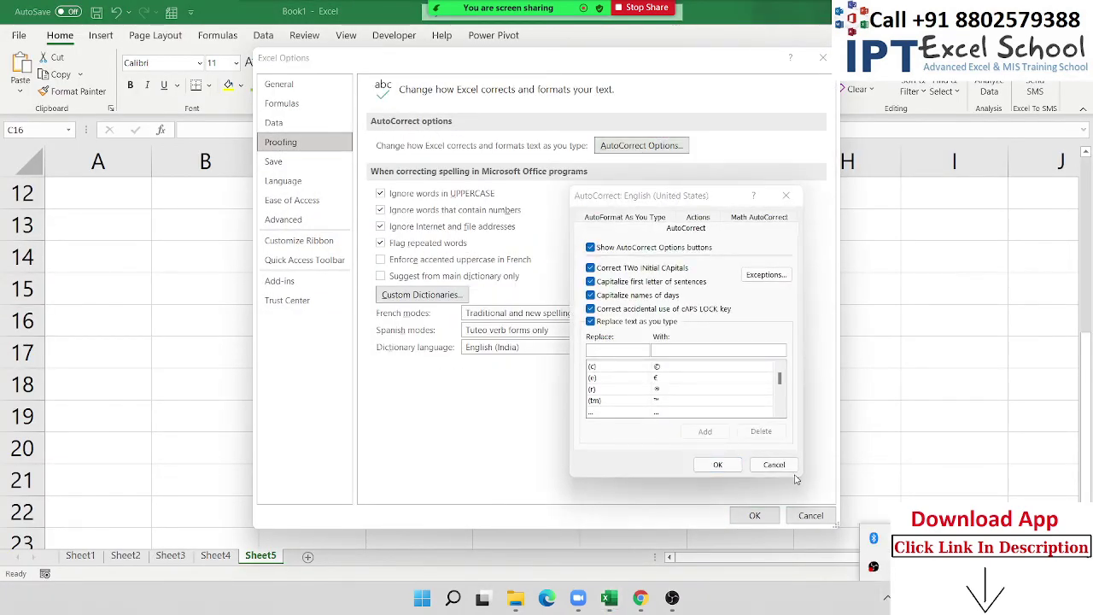
click(782, 309)
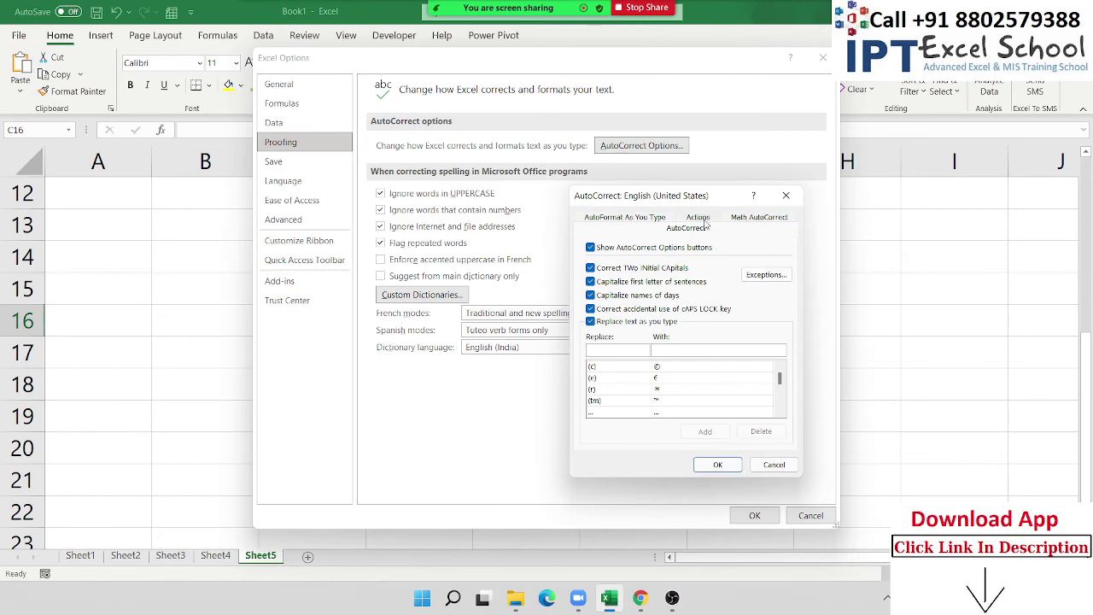
click(639, 220)
click(598, 258)
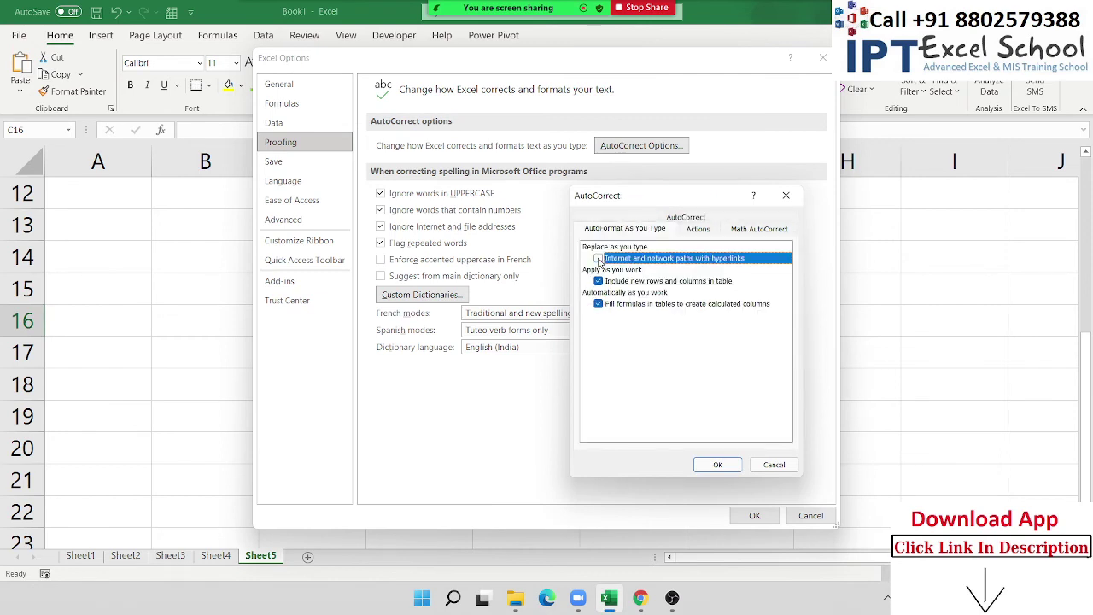
click(714, 465)
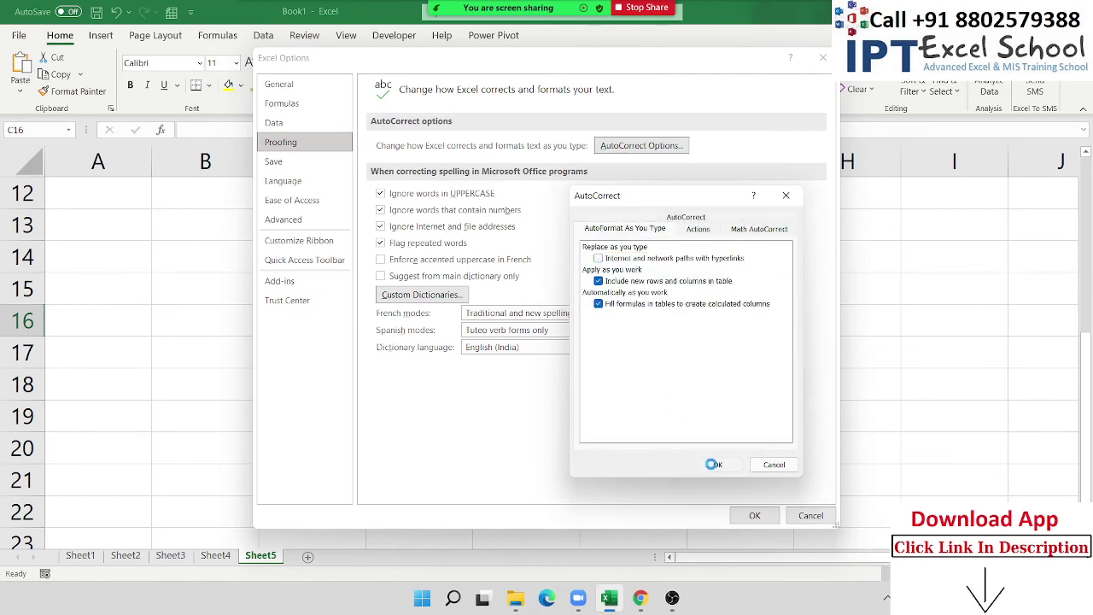
click(751, 516)
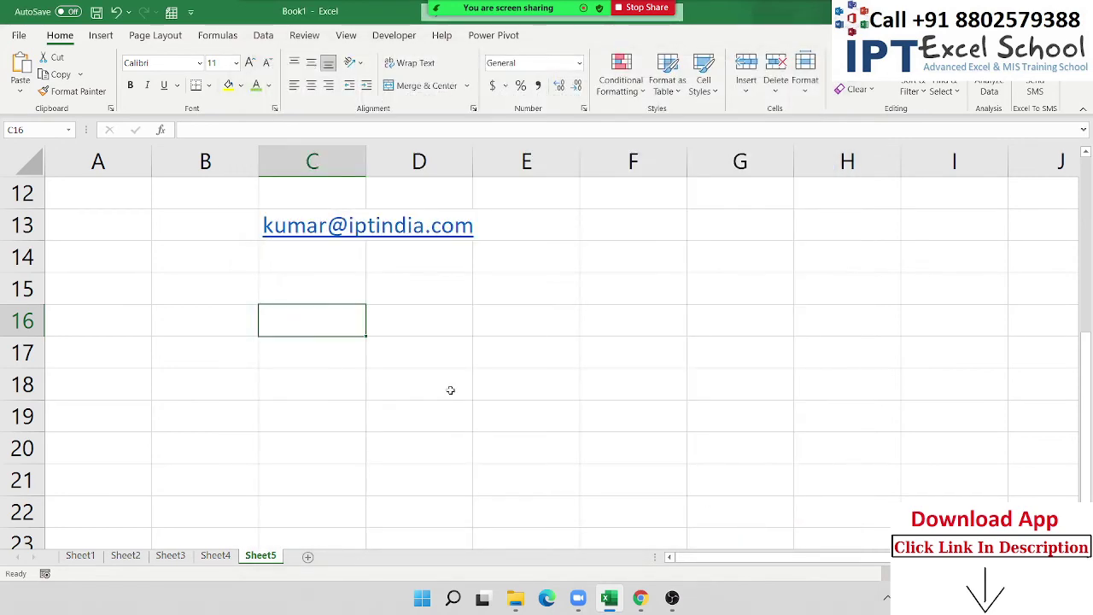
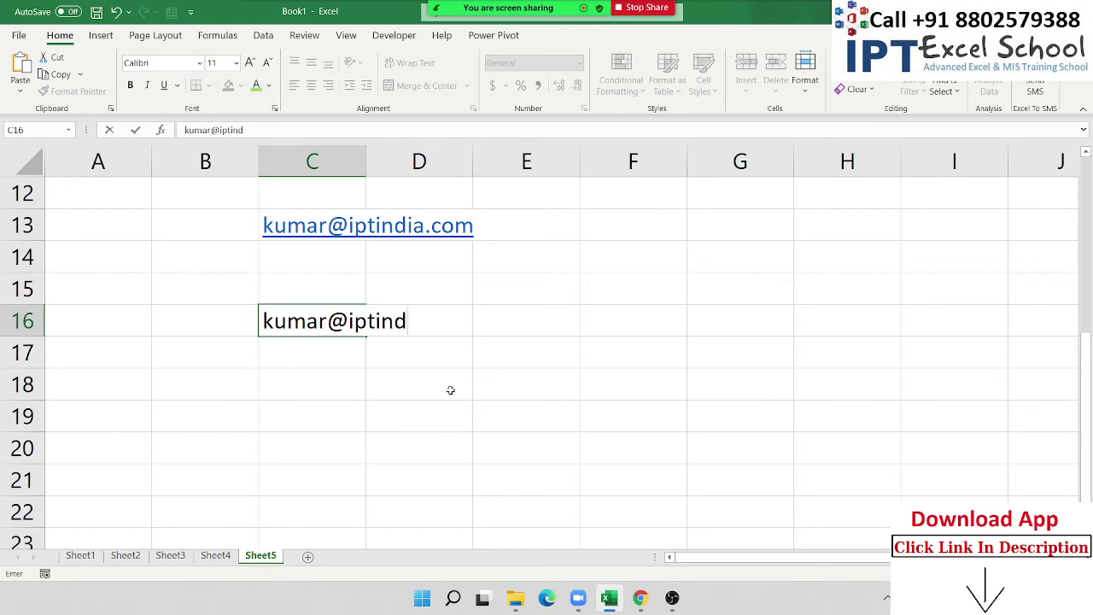
- Type an e-mail address into C16, which now stays plain text
key(Return)
- Check the C16 entry from neighbouring cells, ending on C17, then reopen Excel Options
key(Up)
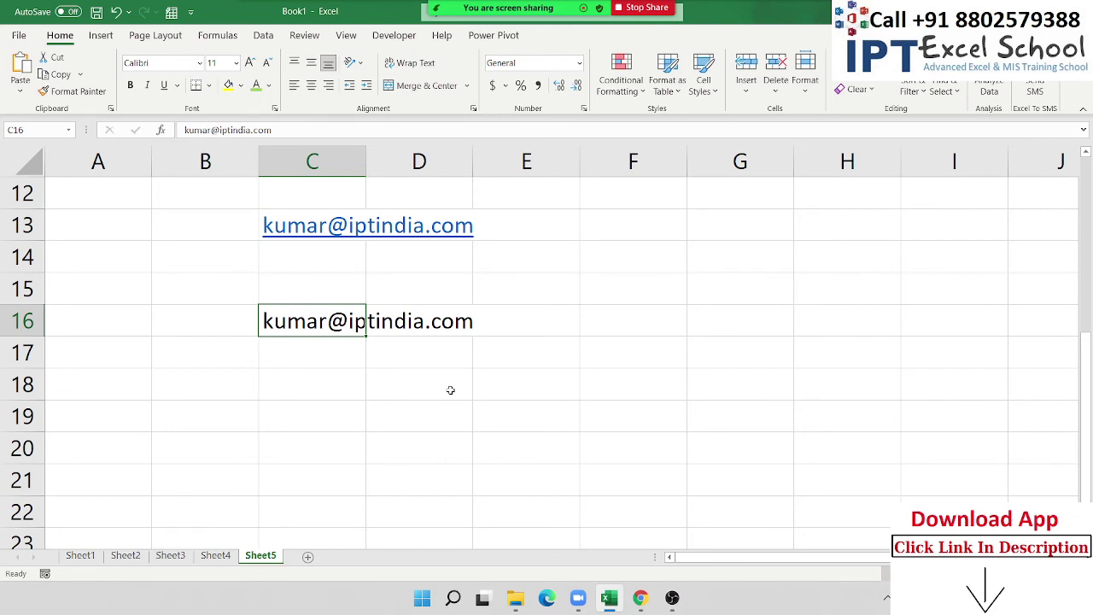
key(Return)
key(Up)
key(Return)
key(Up)
key(Right)
key(Right)
key(Left)
key(Left)
key(Left)
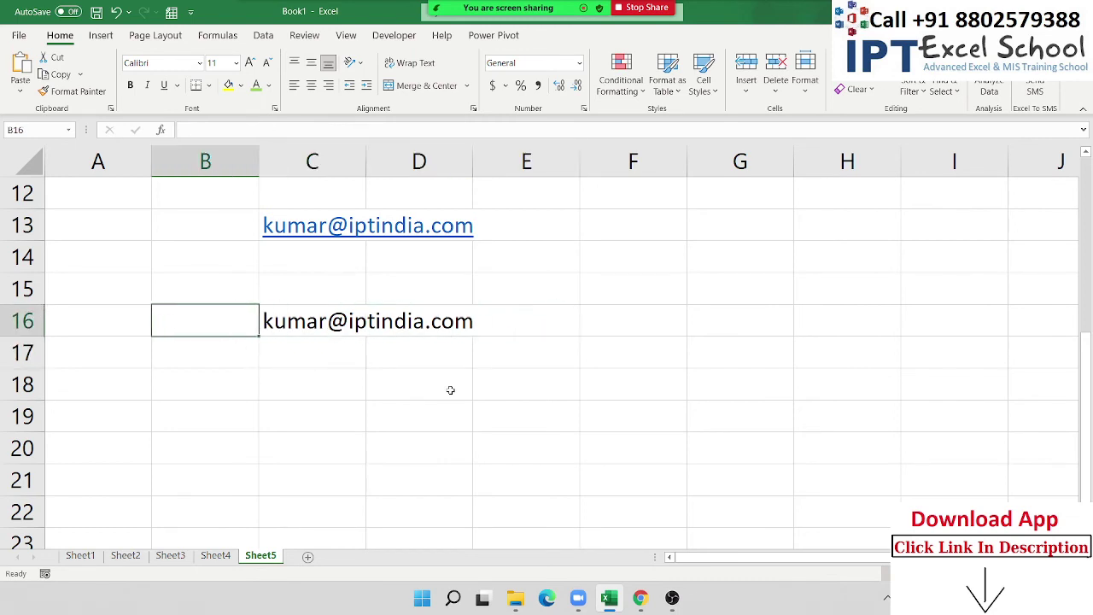
key(Right)
key(Right)
key(Right)
key(Right)
key(Left)
key(Left)
key(Left)
key(Left)
key(Right)
key(Return)
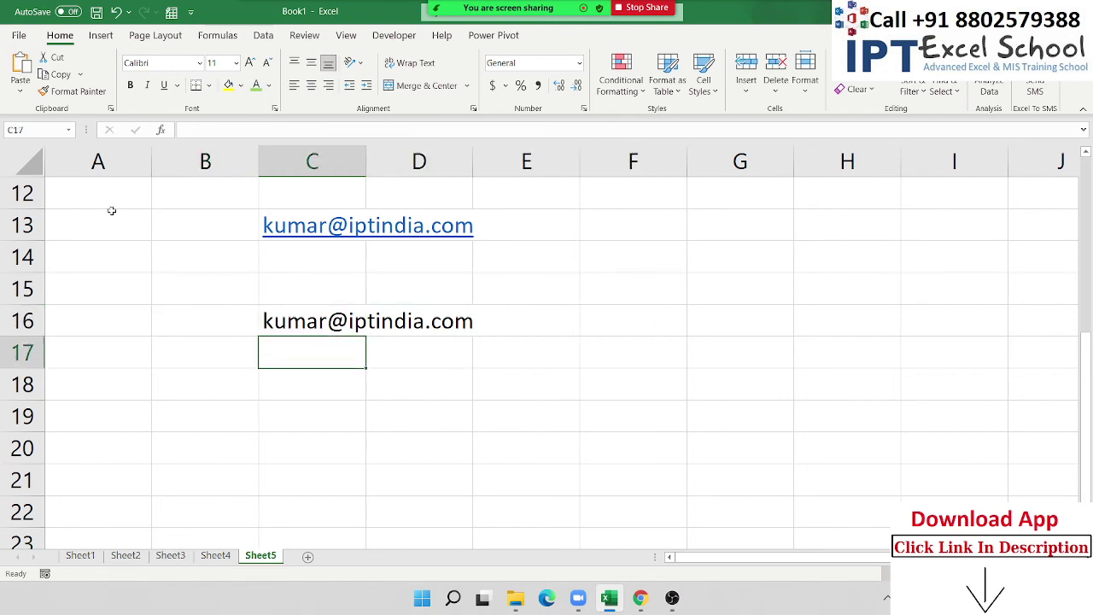
click(18, 35)
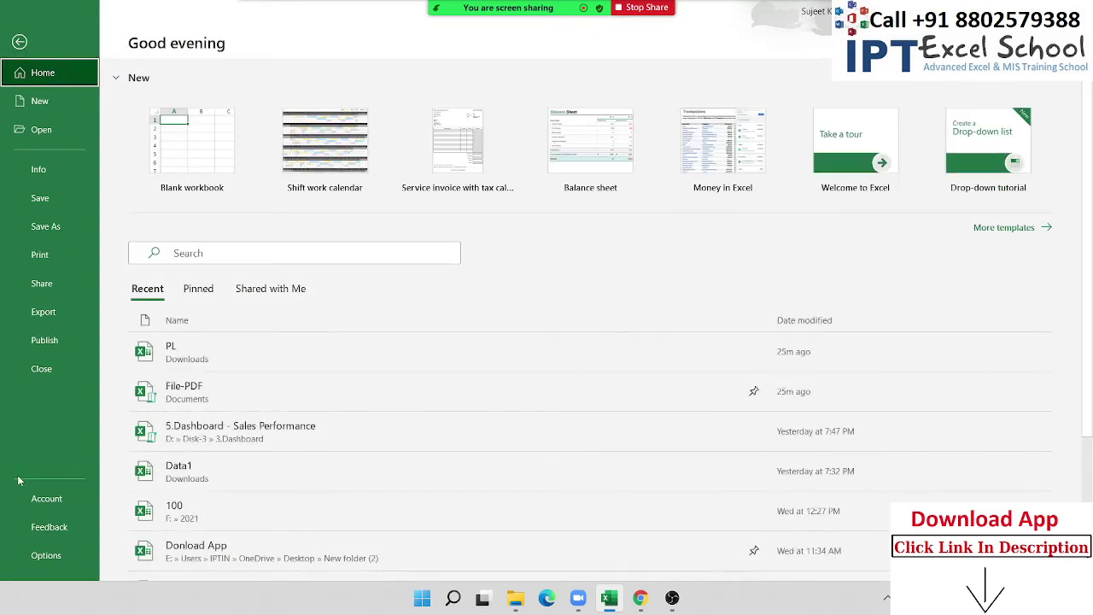
click(44, 555)
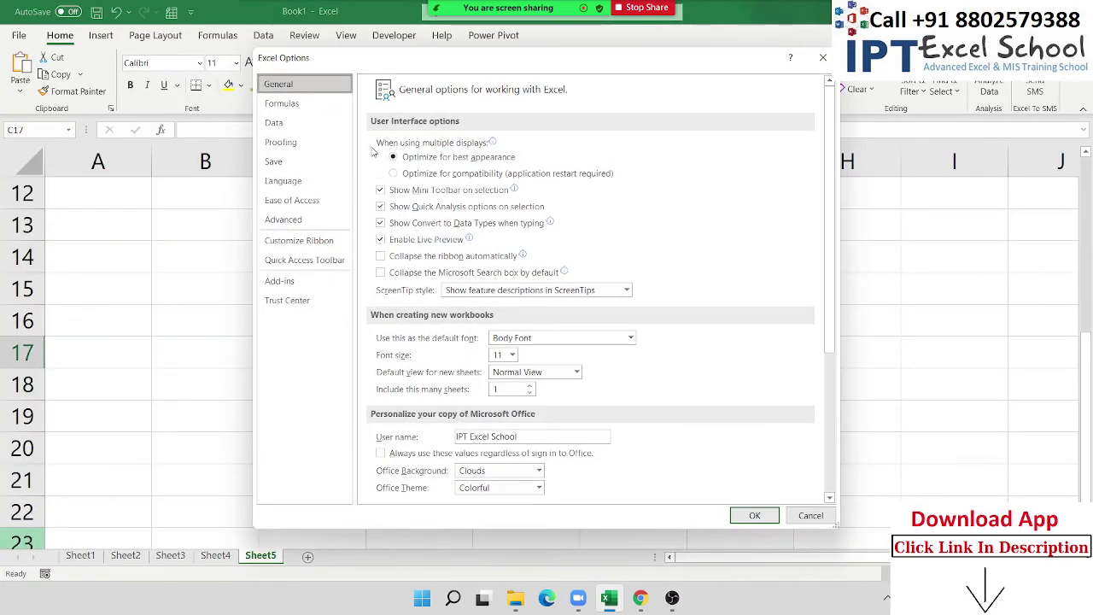
- Move the Excel Options window right to uncover columns C and D, then step through Data and Proofing to the Save page
drag(407, 67, 685, 79)
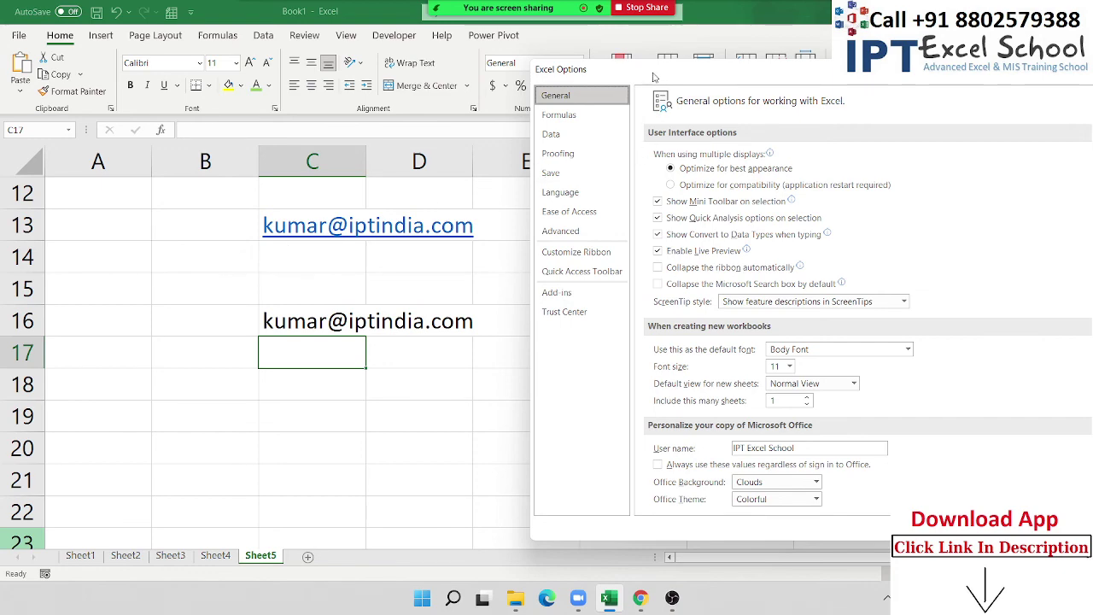
drag(652, 74, 607, 63)
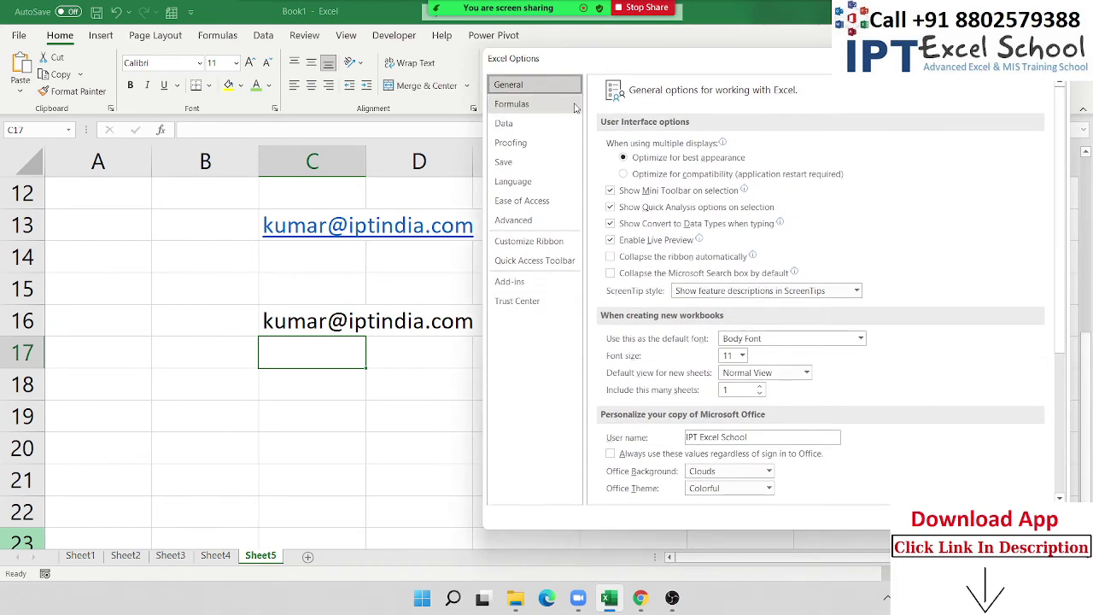
click(557, 121)
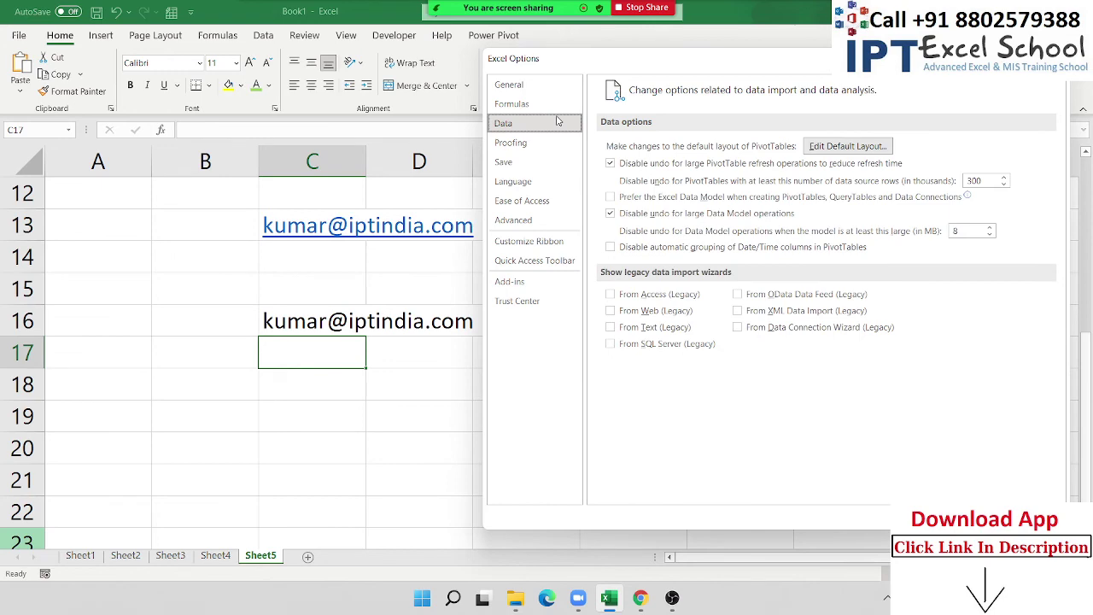
click(551, 146)
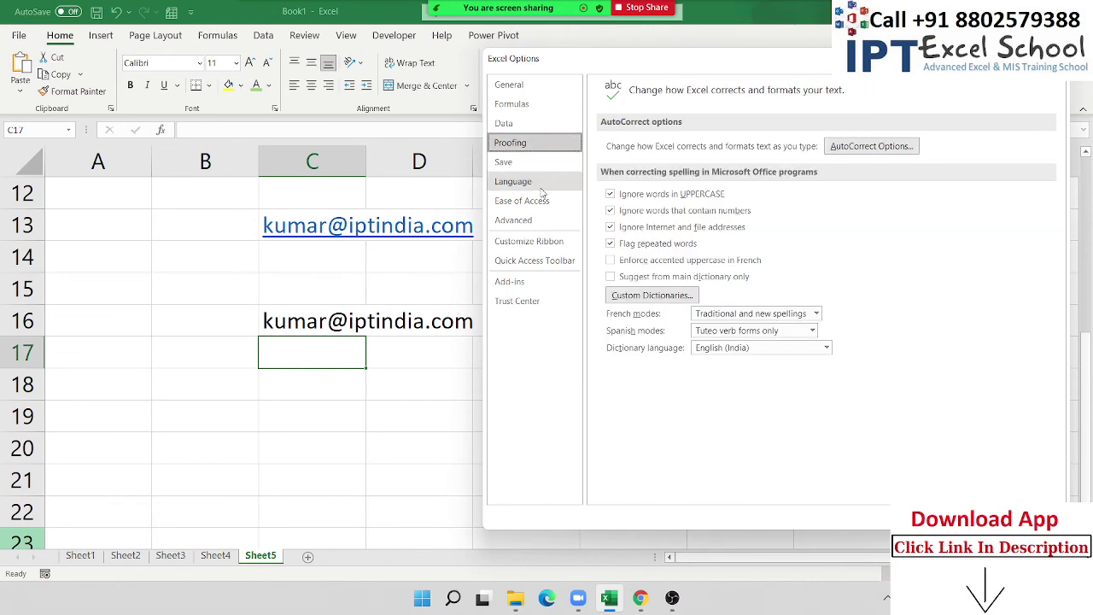
click(535, 164)
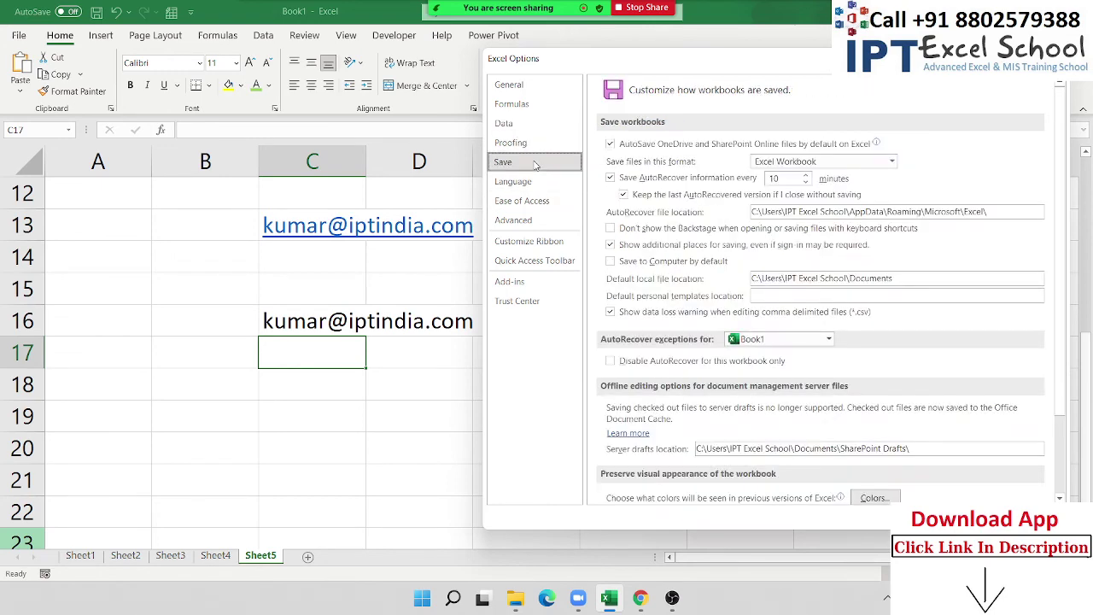
- Keep Excel Workbook as the default save format, select the default local file location path, and view the Language page
click(769, 163)
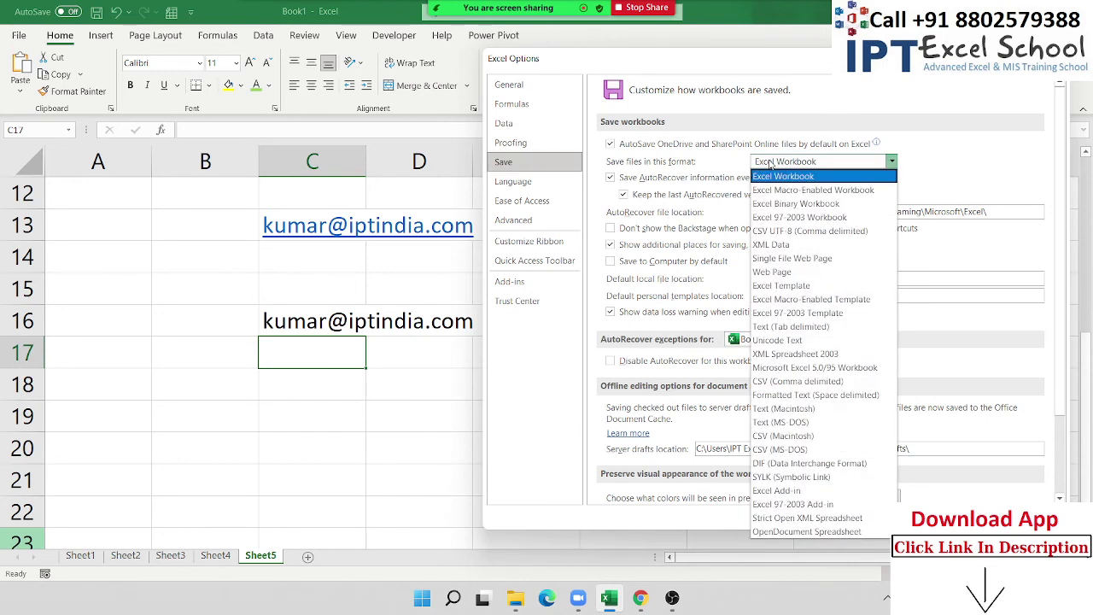
click(770, 163)
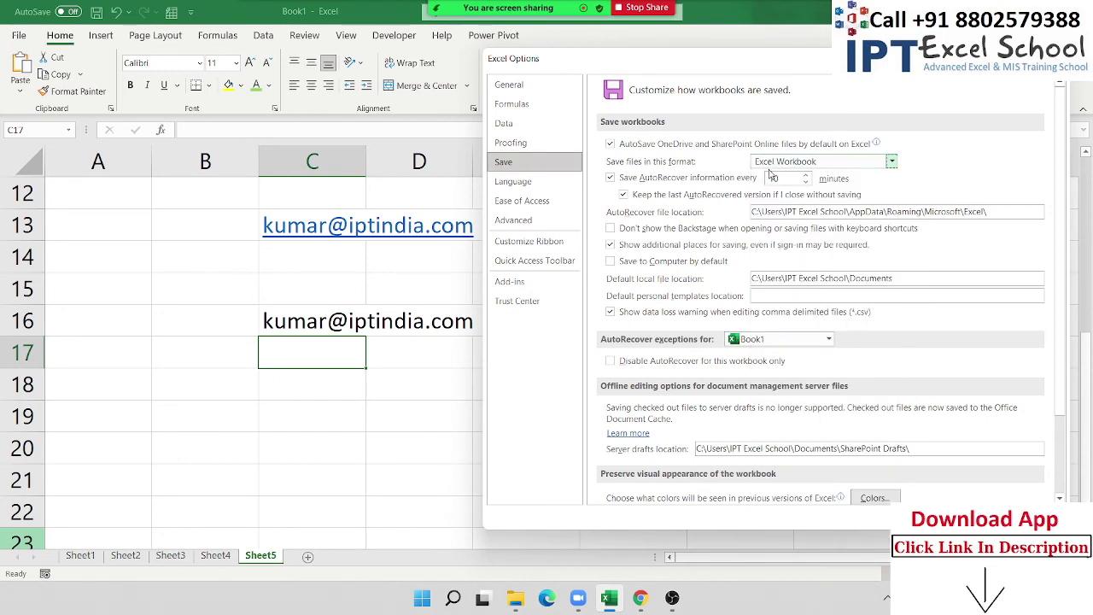
drag(919, 284, 738, 291)
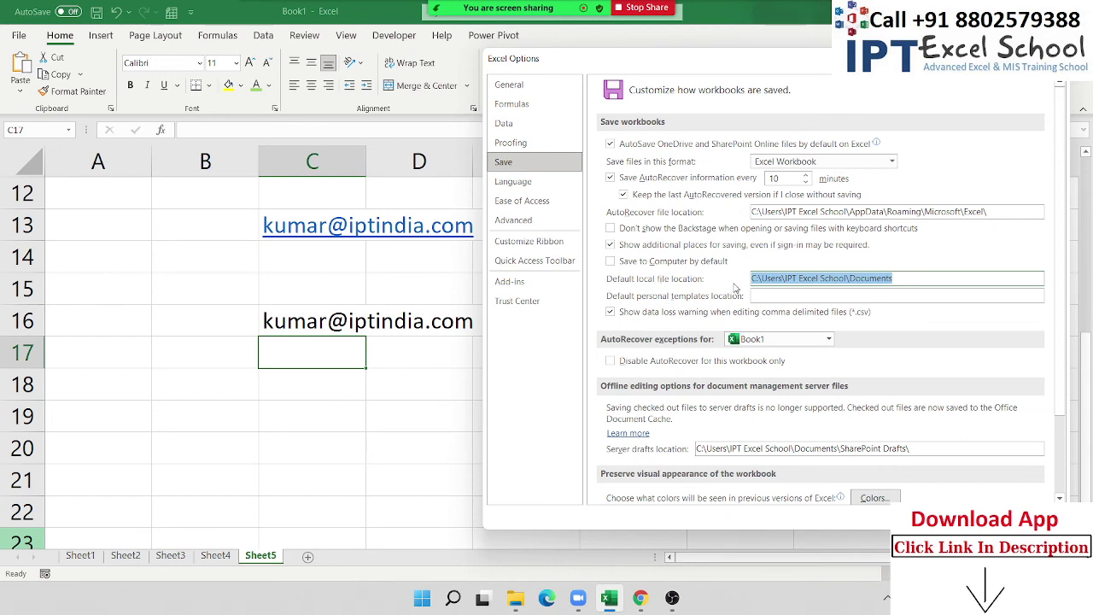
click(511, 183)
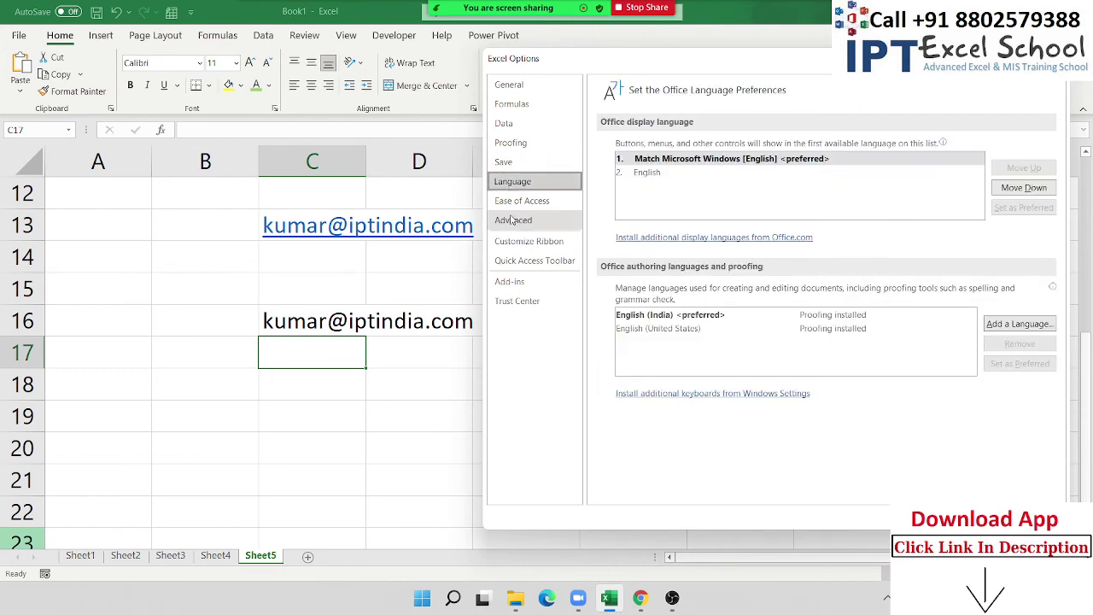
- Go to the Advanced editing options and toggle 'Automatically insert a decimal point' on and off
click(517, 203)
click(518, 221)
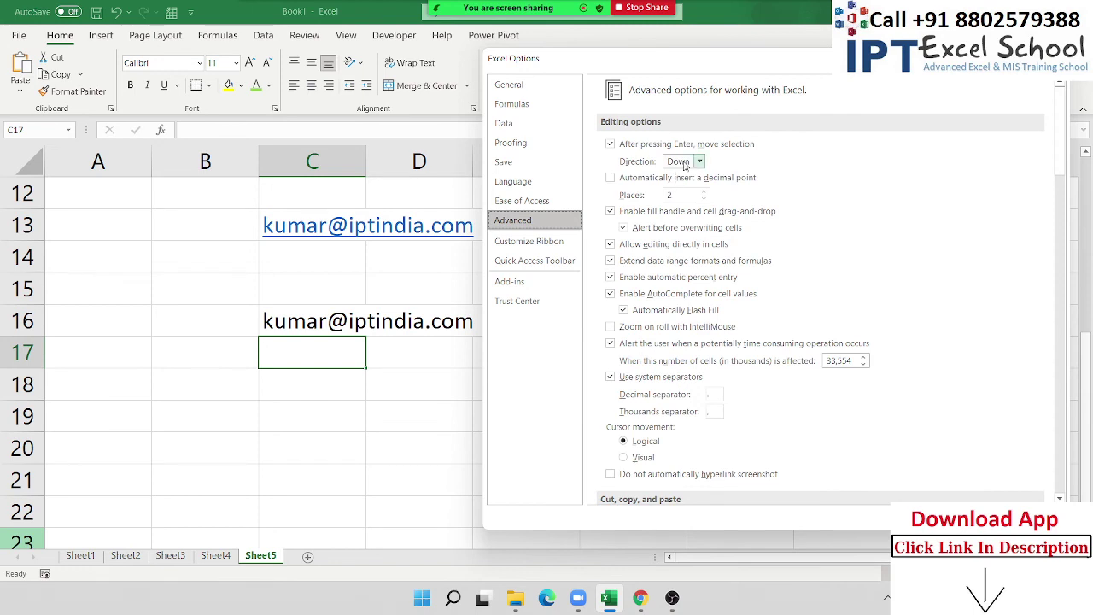
click(684, 162)
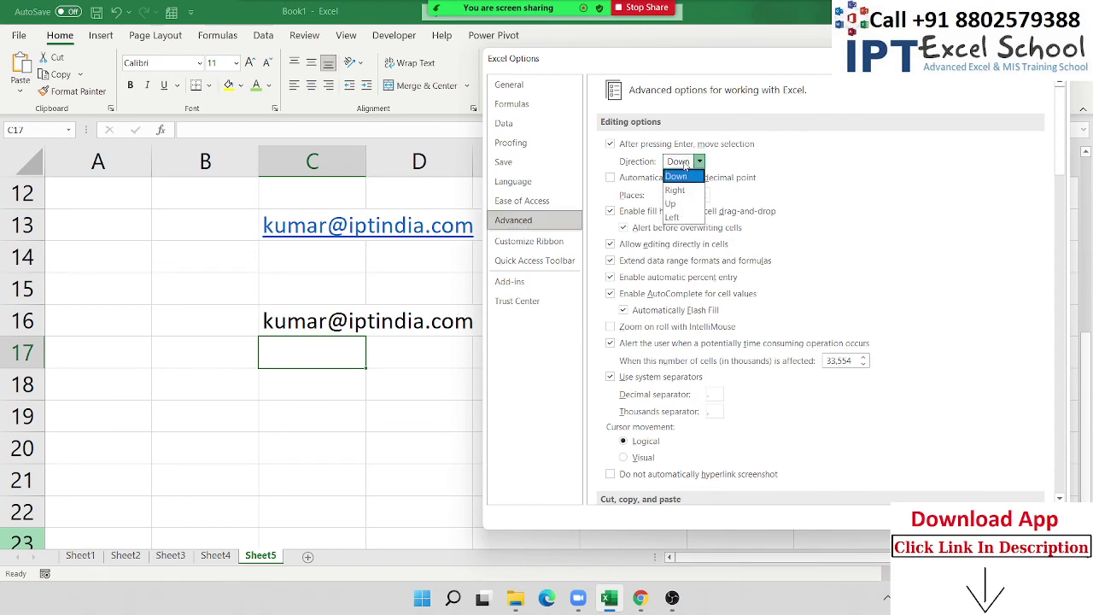
click(745, 179)
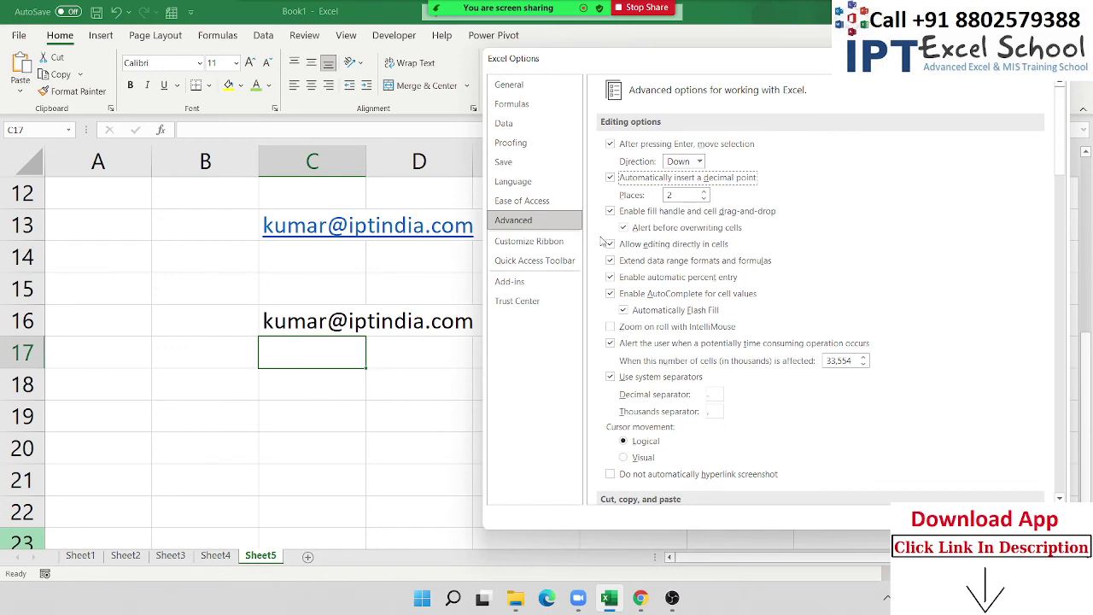
click(628, 179)
click(609, 177)
- Select the 2 decimal places value, leave decimal point insertion off, and disable the fill handle and drag-and-drop
click(662, 193)
double_click(661, 193)
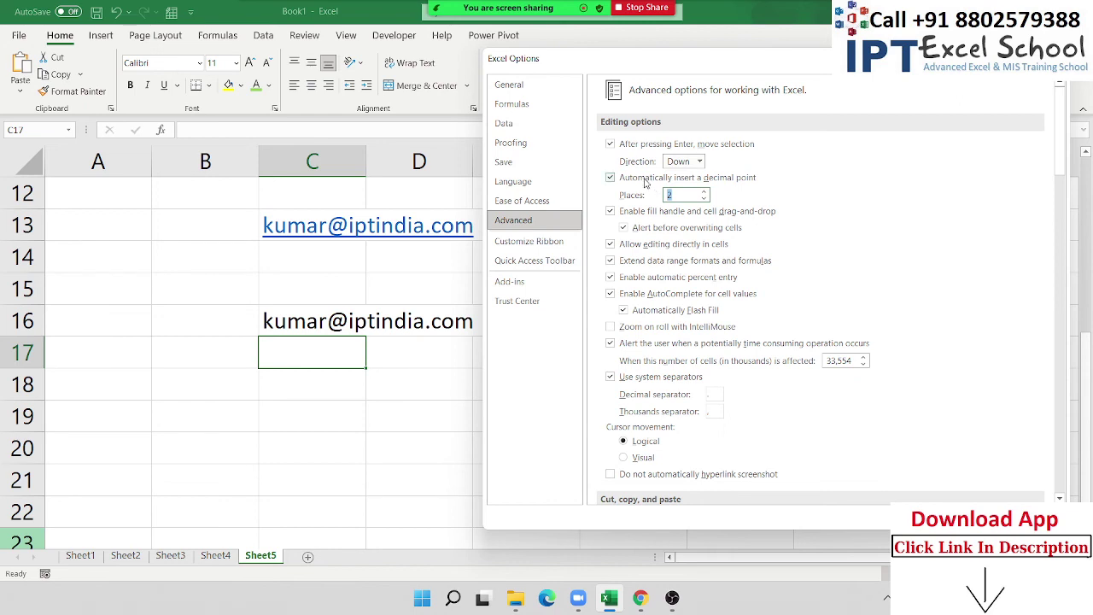
click(639, 178)
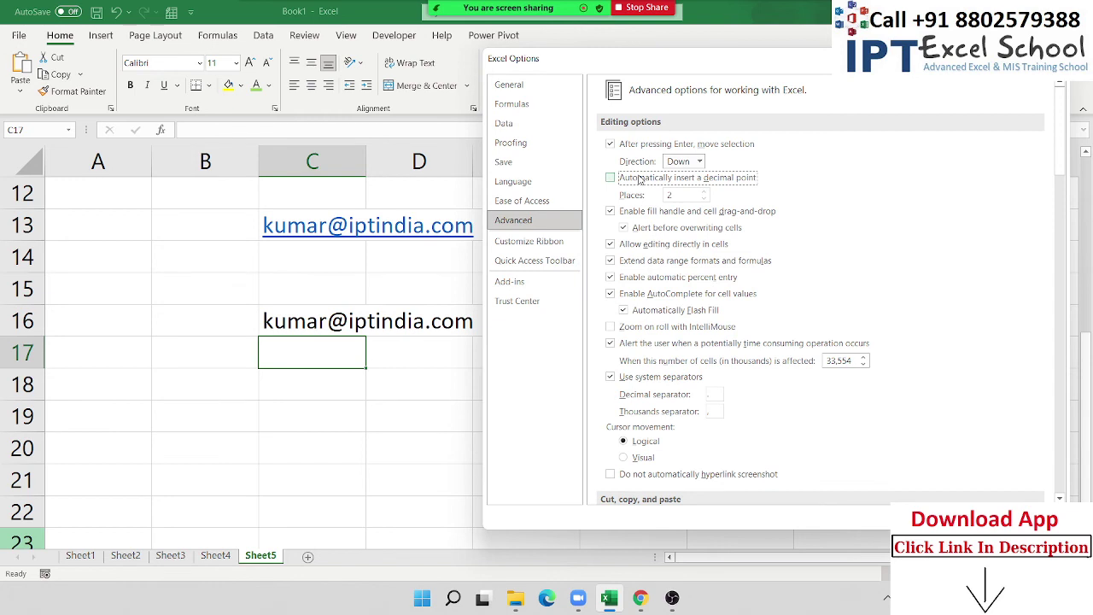
click(638, 178)
click(639, 178)
click(638, 177)
click(639, 178)
click(635, 215)
- Re-enable the fill handle and cell drag-and-drop, then scroll through the Advanced option sections
click(635, 215)
scroll(756, 319, down, 1)
scroll(757, 319, down, 4)
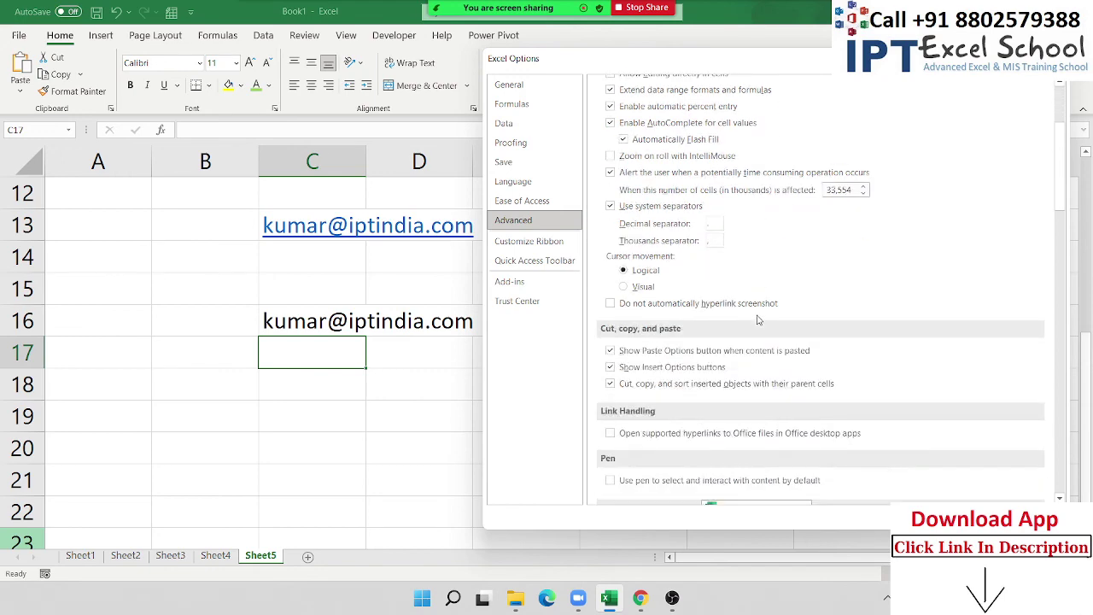
scroll(756, 319, down, 3)
scroll(756, 319, down, 8)
scroll(756, 318, down, 8)
scroll(757, 318, down, 4)
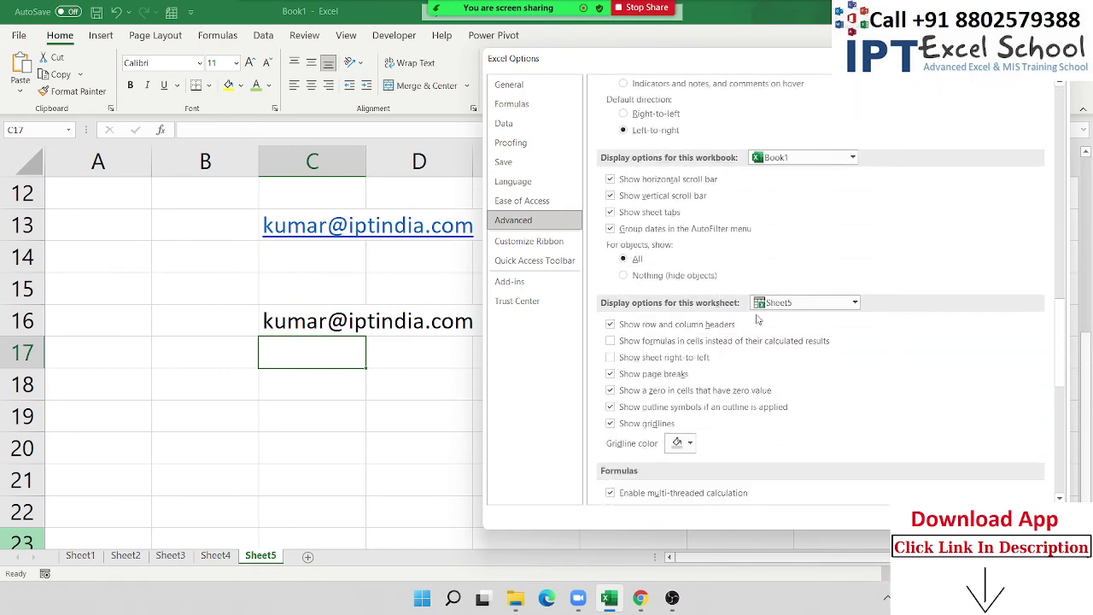
scroll(756, 318, down, 4)
scroll(756, 318, down, 6)
scroll(754, 316, down, 3)
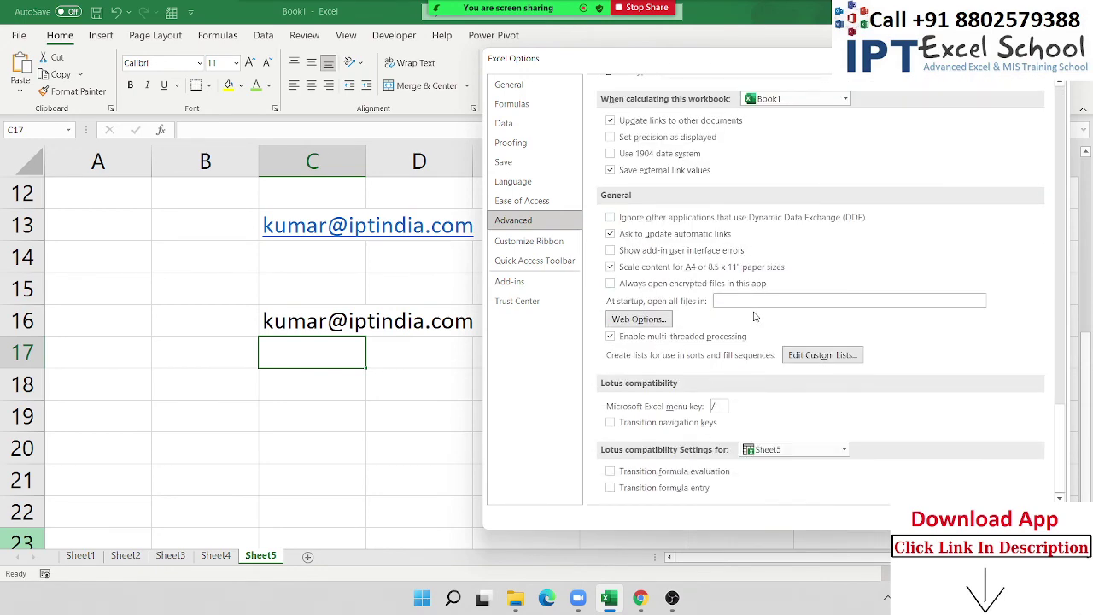
scroll(754, 316, up, 4)
scroll(754, 317, up, 12)
scroll(753, 317, up, 8)
scroll(753, 316, up, 3)
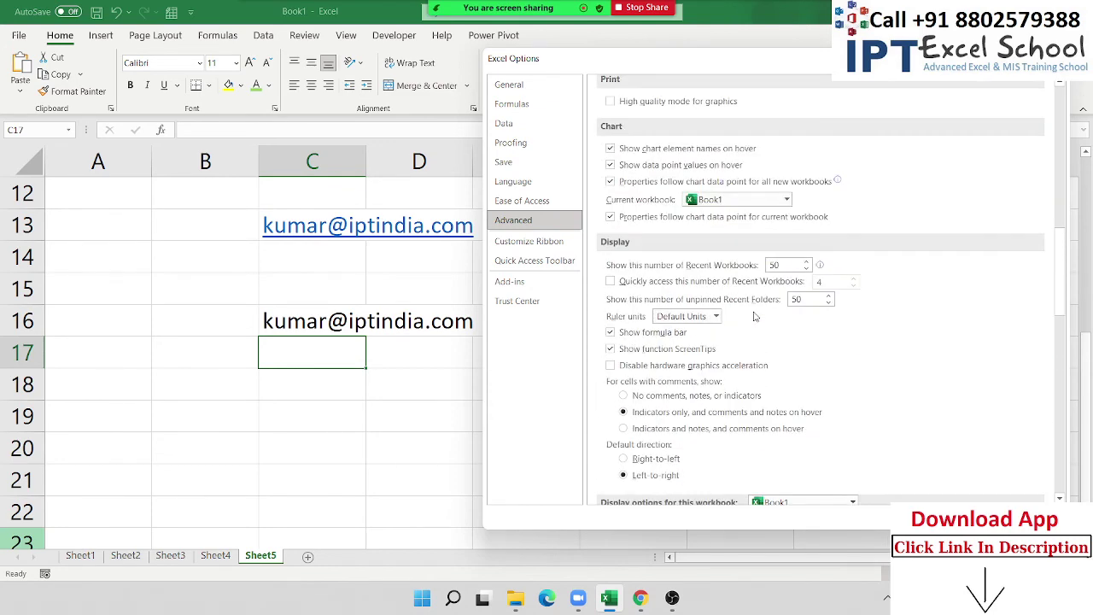
scroll(753, 317, up, 3)
scroll(754, 317, up, 3)
scroll(755, 309, up, 8)
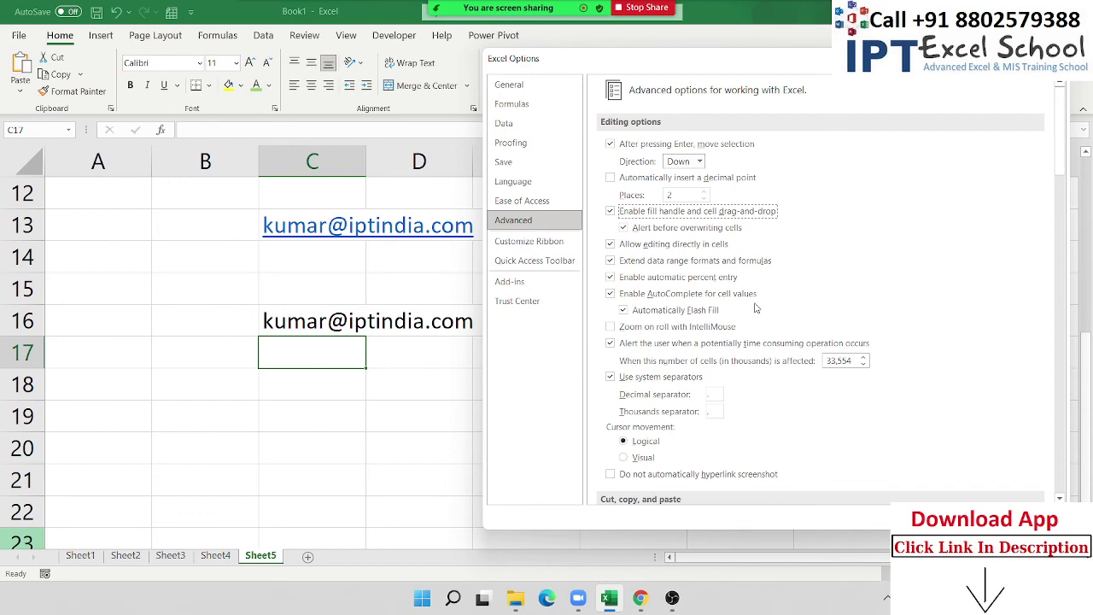
scroll(756, 308, down, 4)
scroll(756, 308, down, 5)
scroll(755, 312, down, 6)
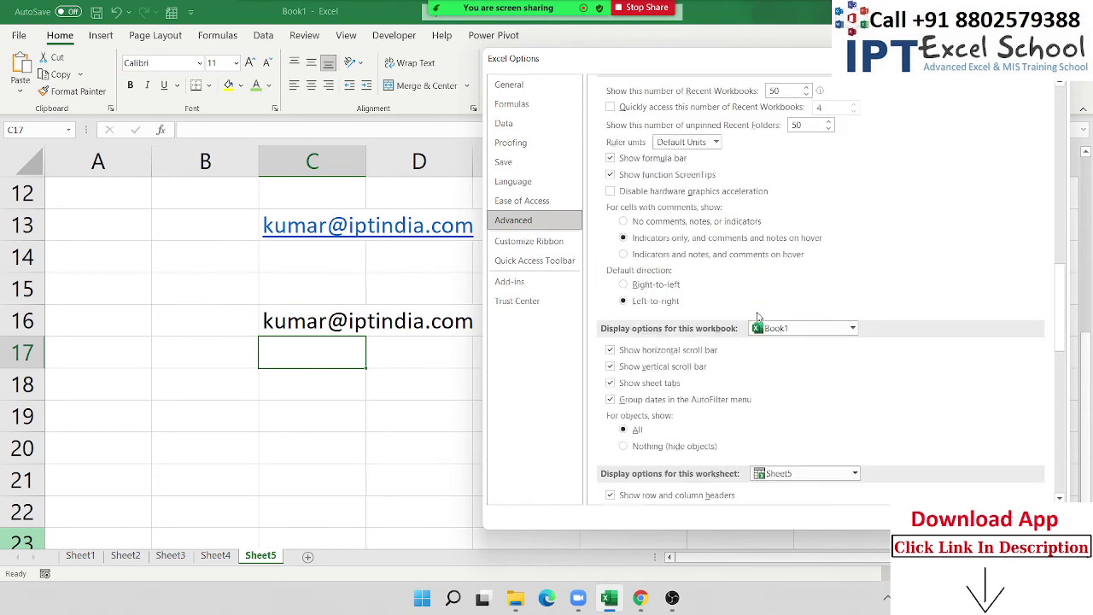
scroll(757, 316, down, 6)
scroll(757, 316, down, 5)
scroll(757, 315, down, 2)
scroll(757, 314, up, 3)
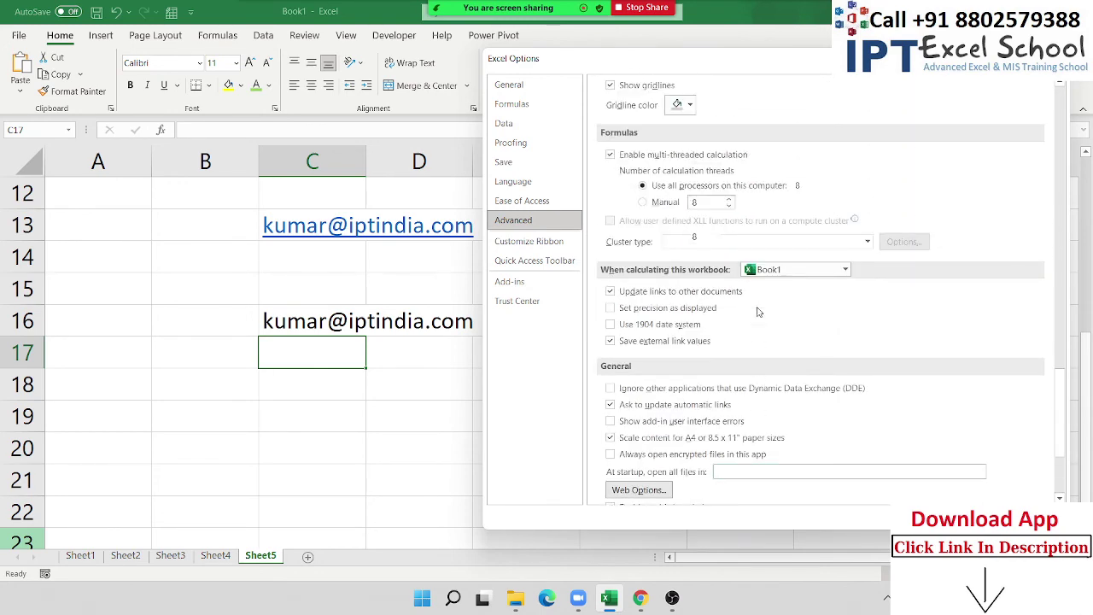
scroll(758, 312, up, 8)
scroll(757, 312, up, 5)
scroll(758, 313, up, 3)
scroll(757, 312, up, 3)
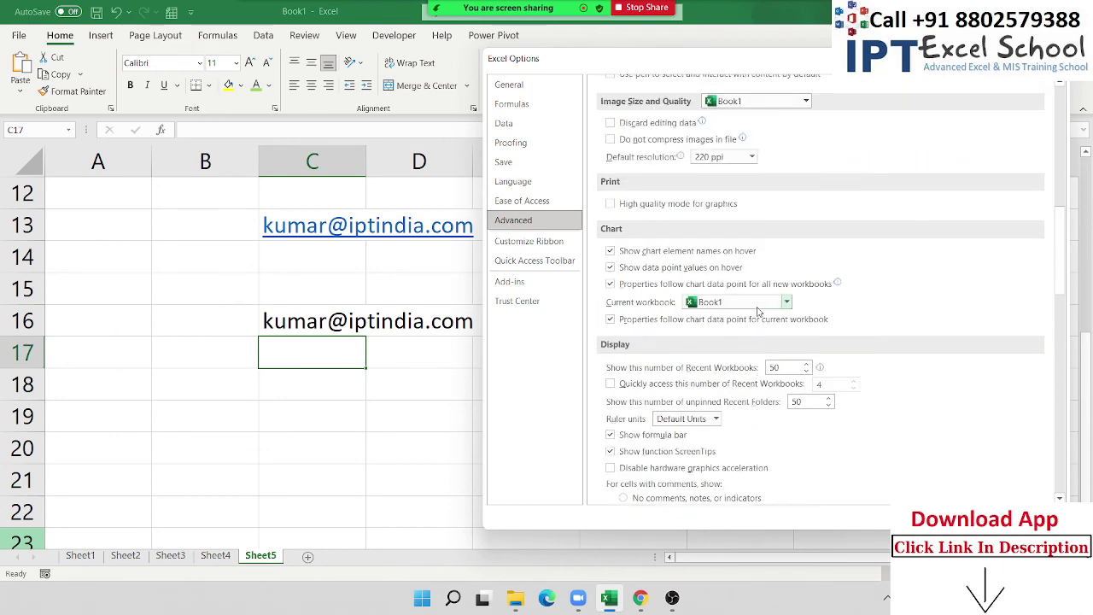
scroll(757, 312, up, 2)
scroll(756, 311, up, 2)
scroll(756, 311, up, 3)
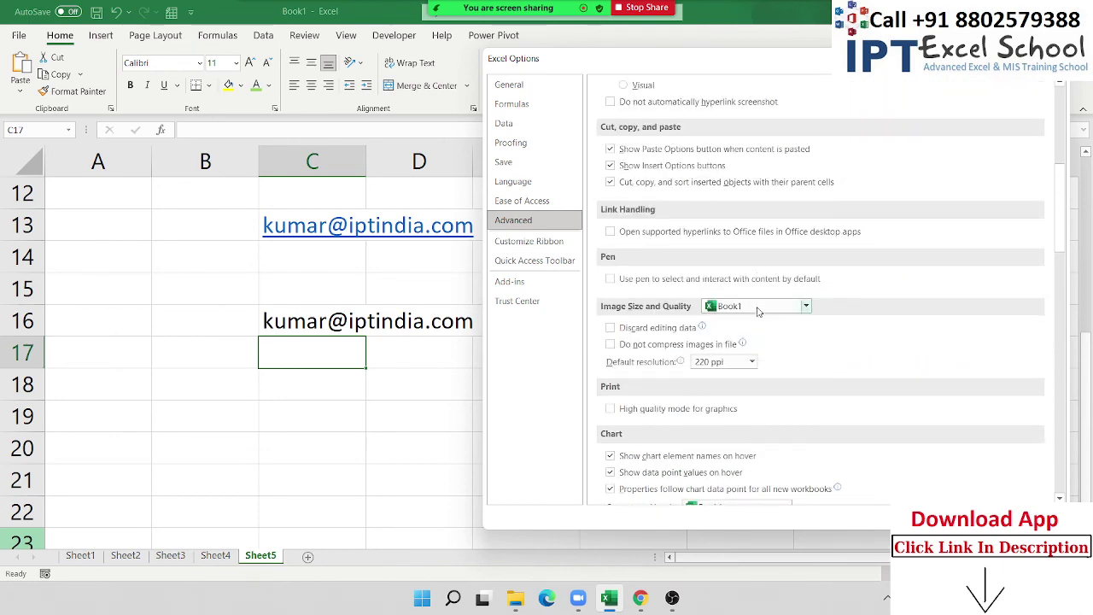
scroll(756, 312, up, 2)
scroll(755, 312, up, 3)
scroll(757, 312, up, 3)
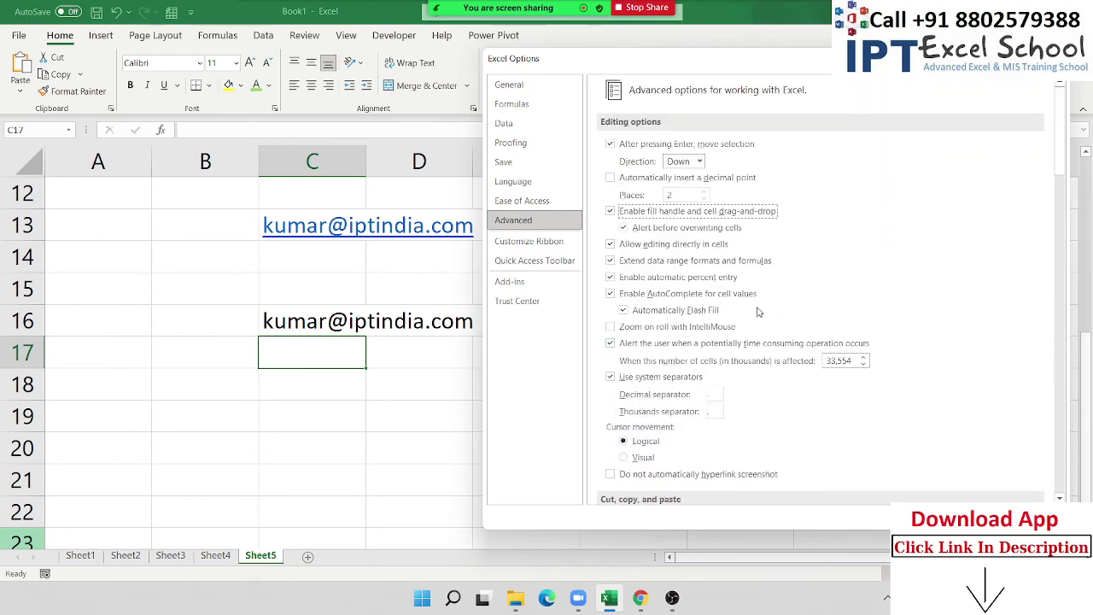
scroll(758, 311, down, 3)
scroll(757, 312, down, 5)
scroll(757, 311, down, 5)
scroll(757, 312, down, 2)
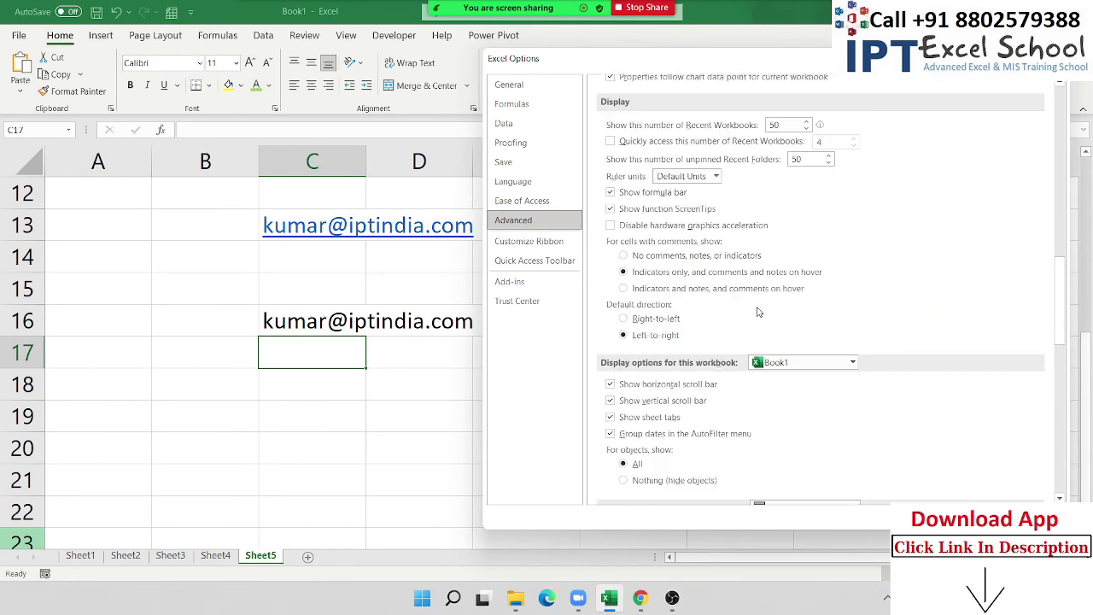
- On the Customize Ribbon page, set 'Choose commands from' to Commands Not in the Ribbon
drag(624, 58, 512, 110)
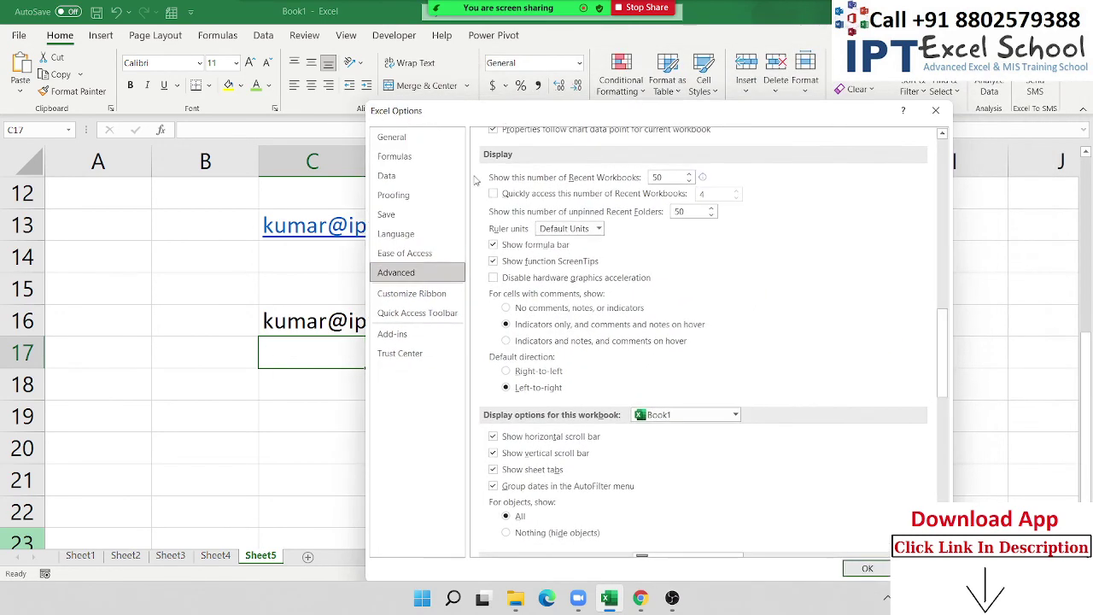
click(412, 293)
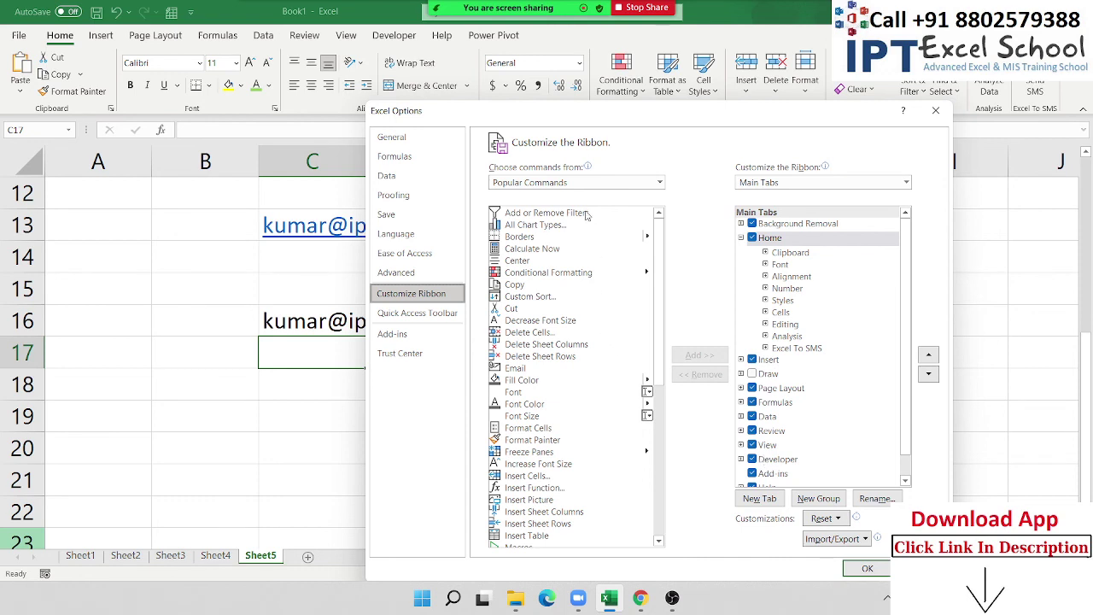
click(577, 184)
click(531, 226)
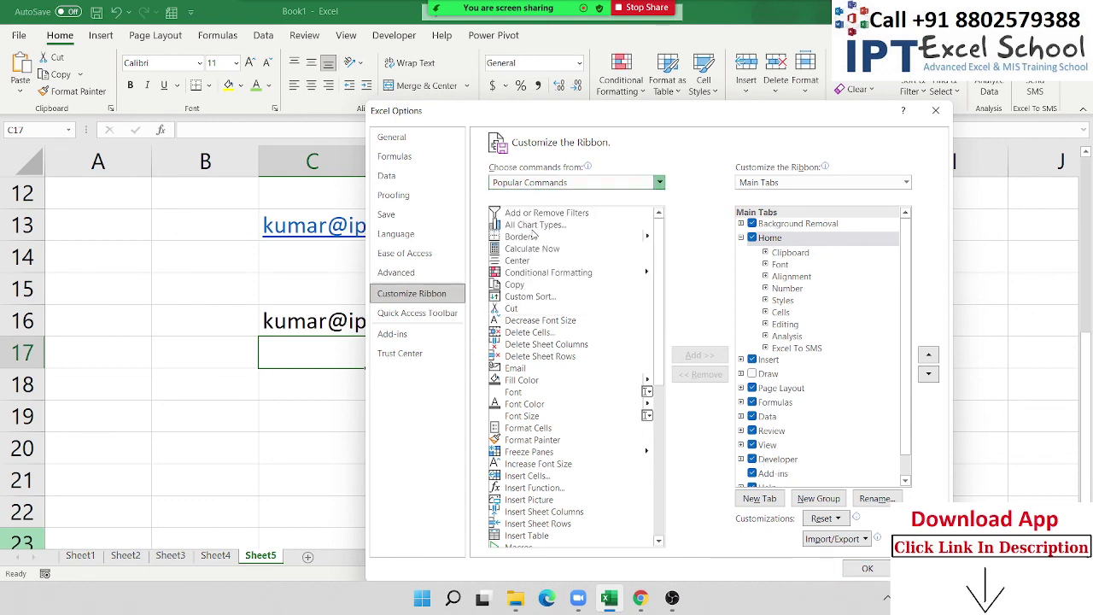
click(540, 184)
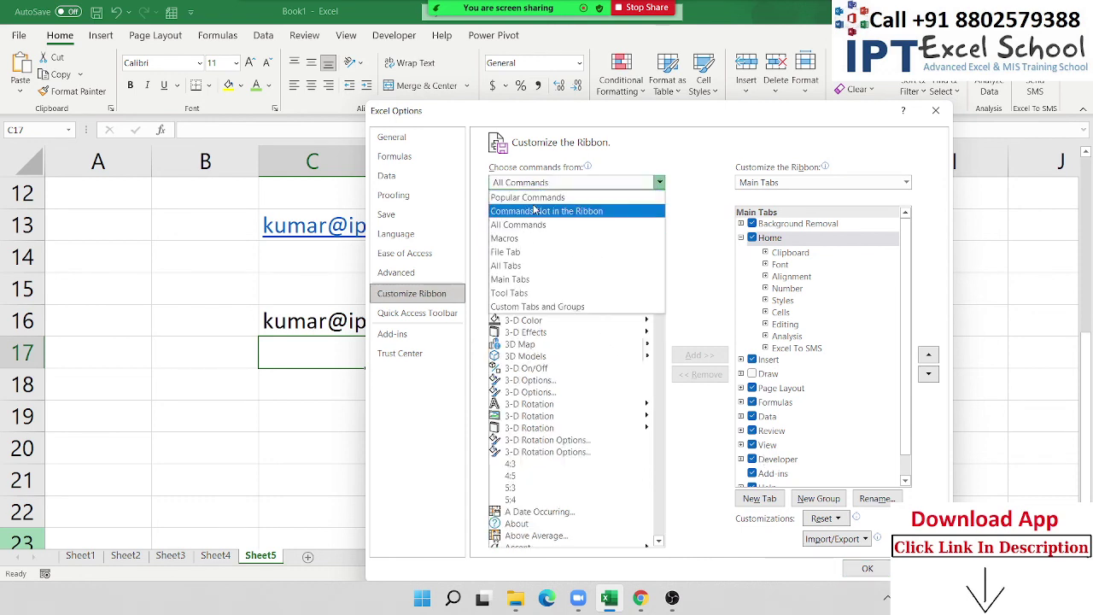
click(570, 211)
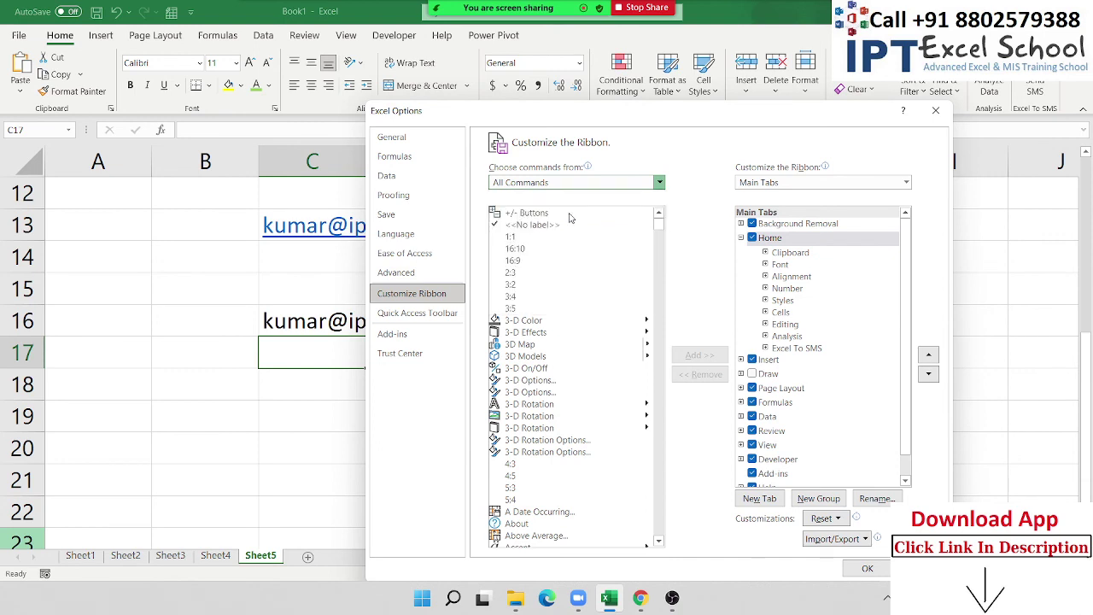
- Select Division Sign and the Home tab's Editing group, then collapse, expand and collapse the Home tab
scroll(555, 256, down, 5)
scroll(551, 257, down, 8)
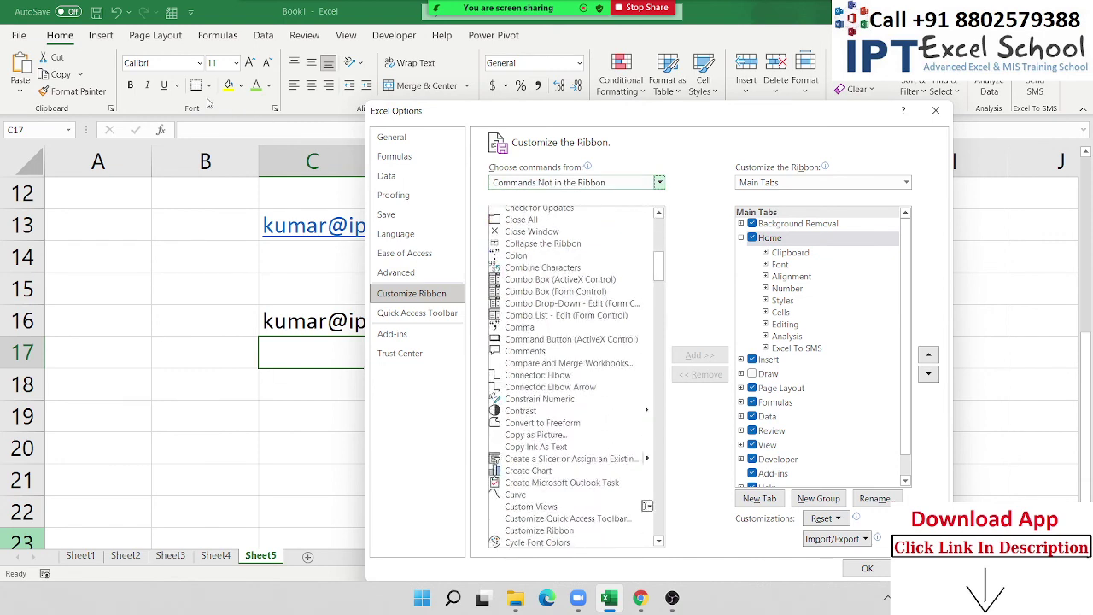
scroll(610, 271, down, 2)
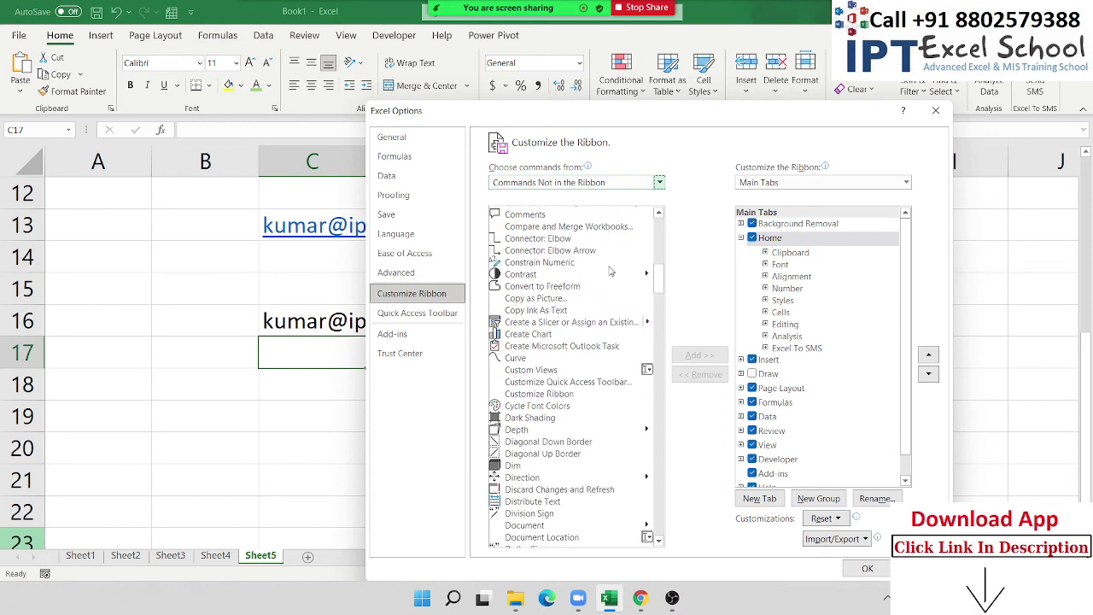
scroll(589, 282, down, 2)
scroll(563, 290, down, 2)
scroll(538, 303, down, 2)
click(528, 308)
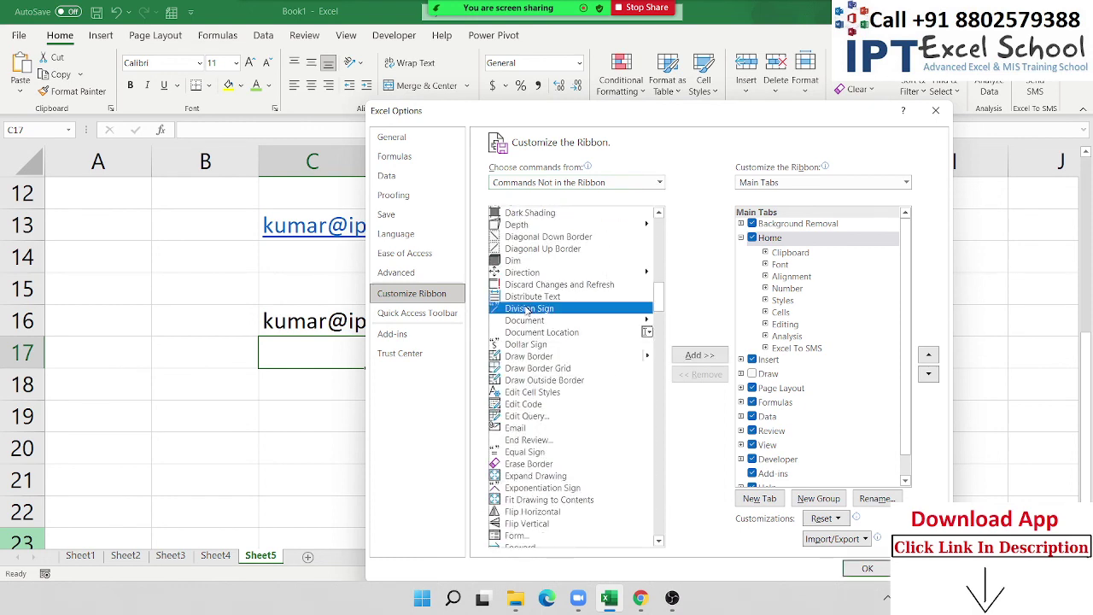
click(785, 324)
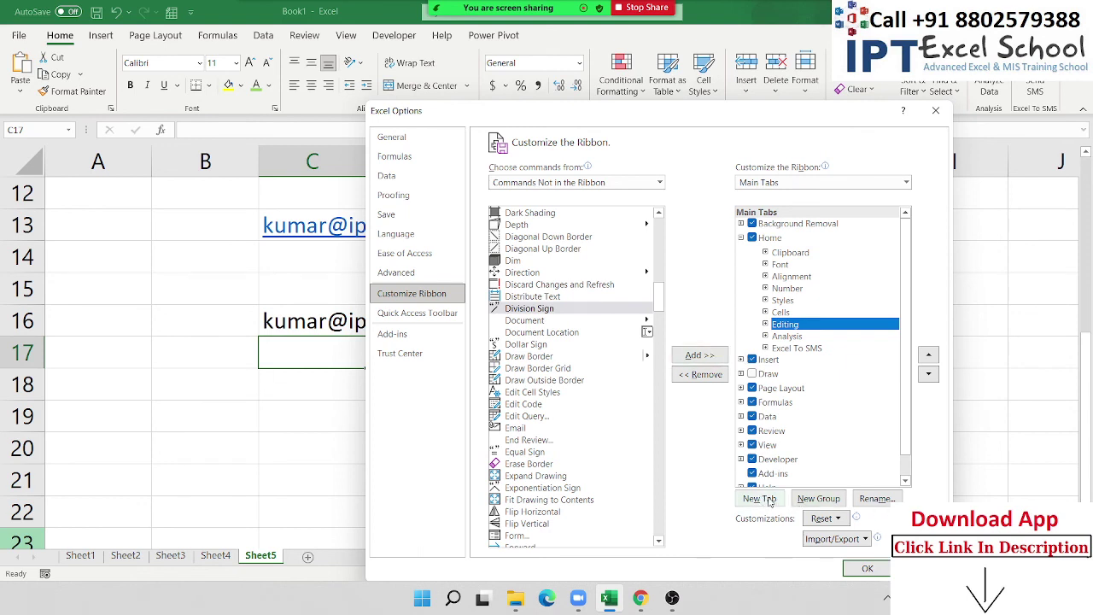
click(741, 240)
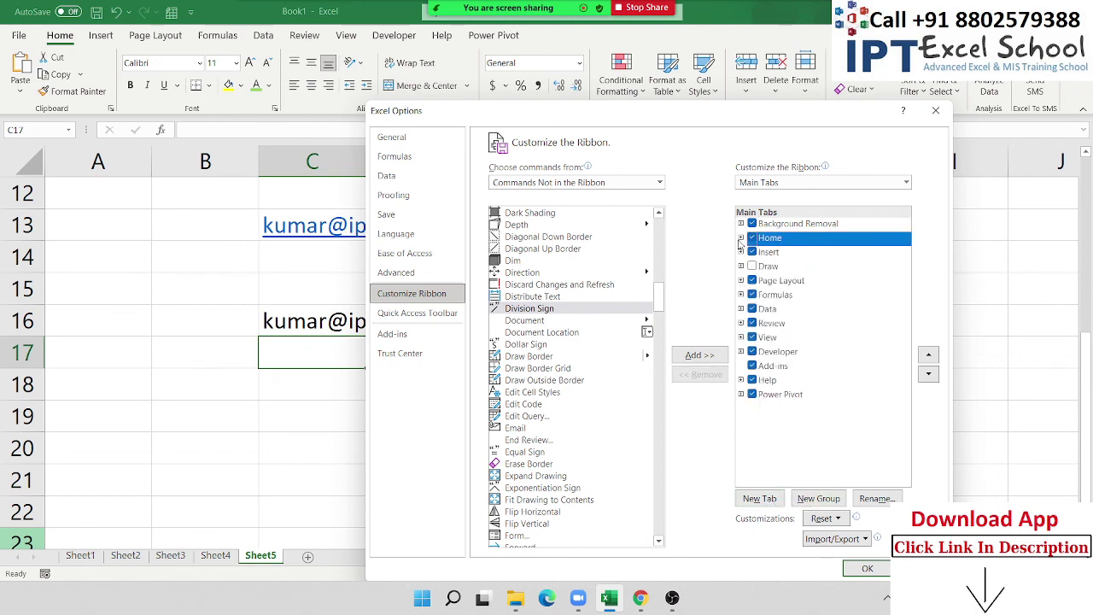
click(740, 239)
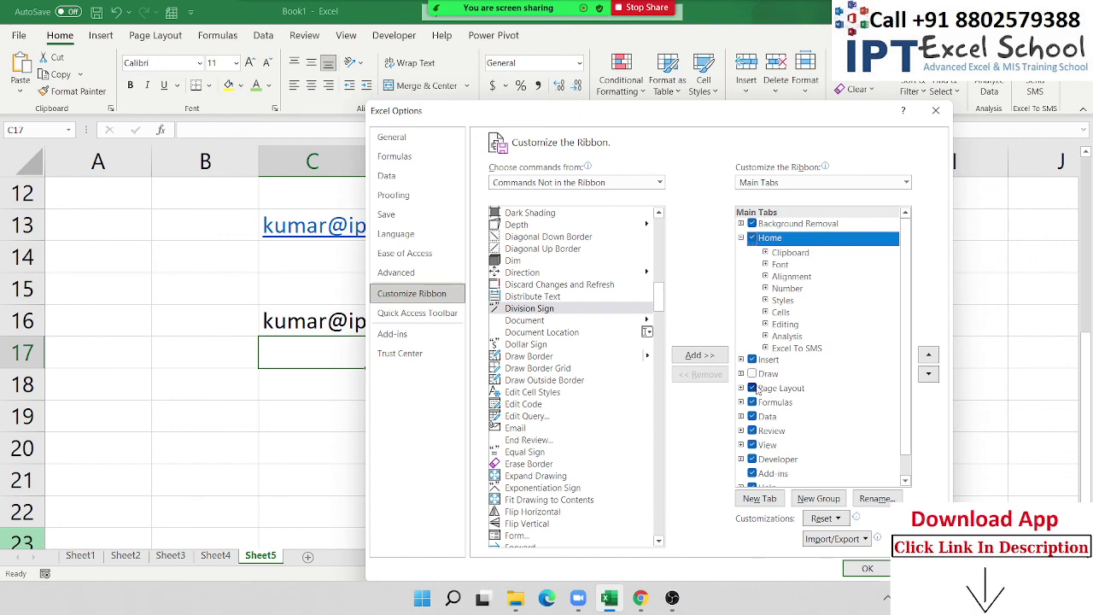
click(740, 239)
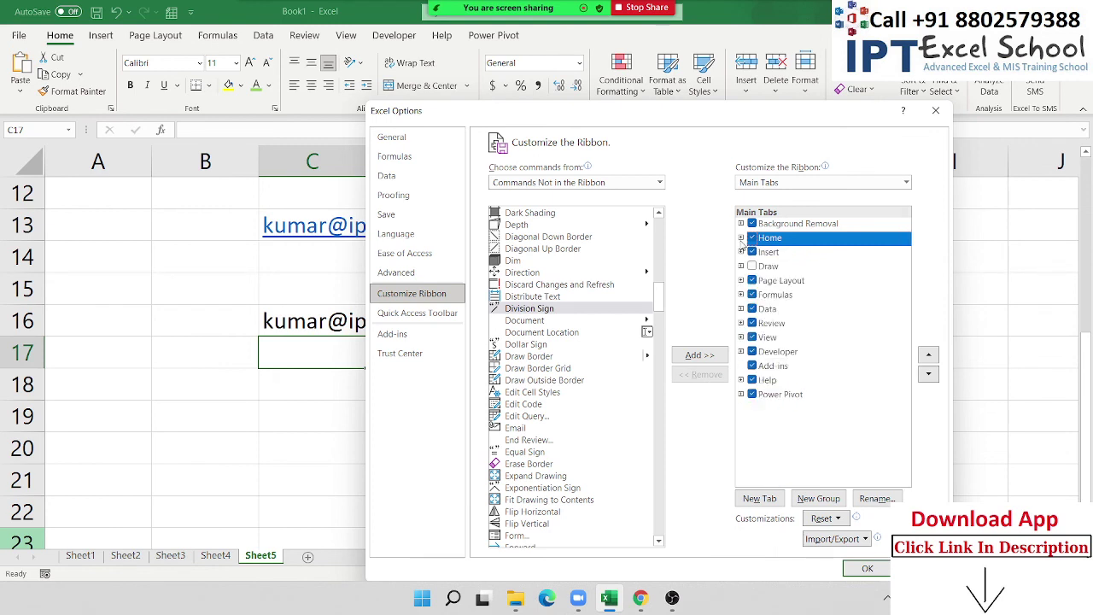
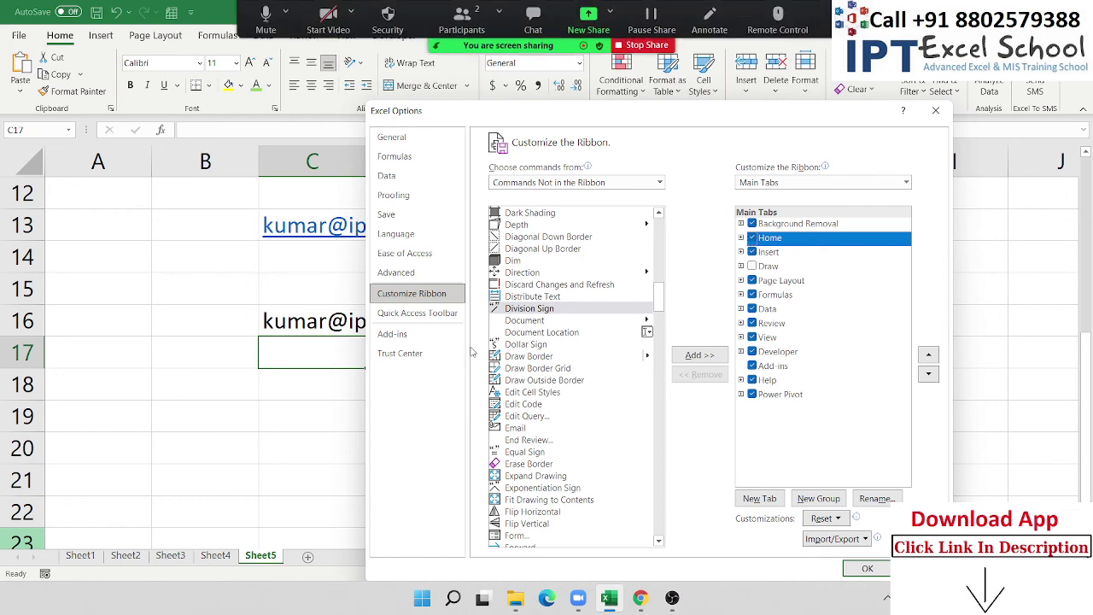
- Switch Excel Options to the Quick Access Toolbar customization page
click(427, 313)
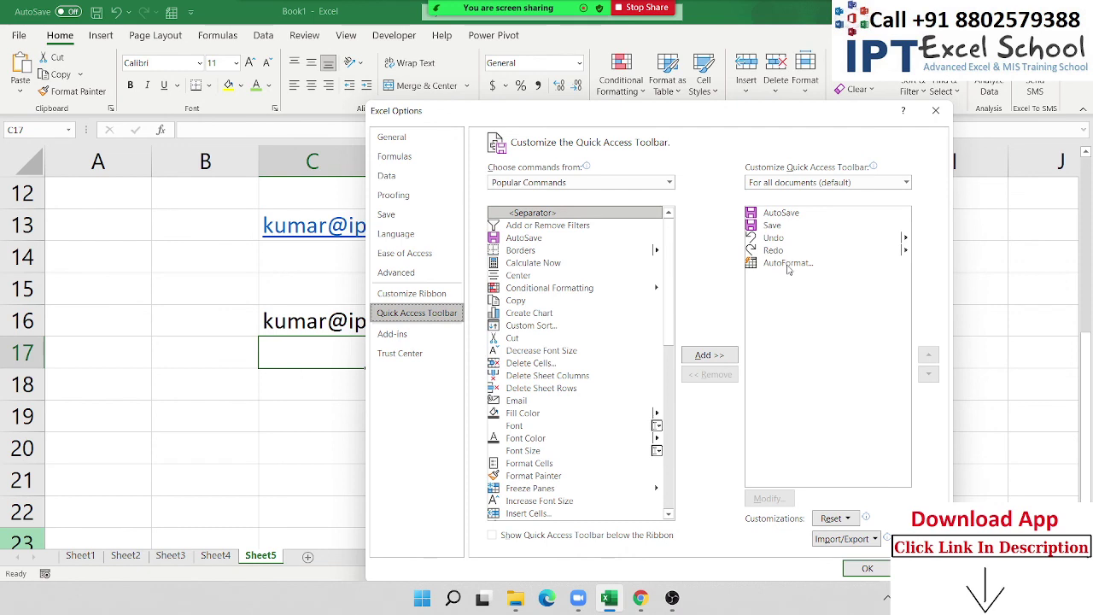
- Select Fill Color in Popular Commands, then try switching the command source to All Commands
click(530, 412)
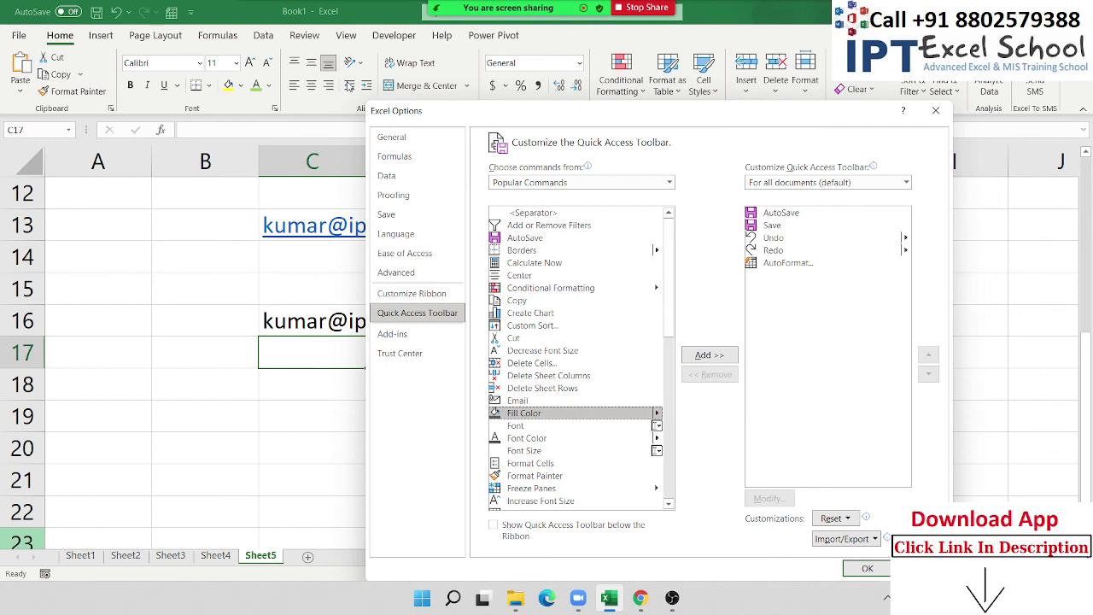
click(582, 183)
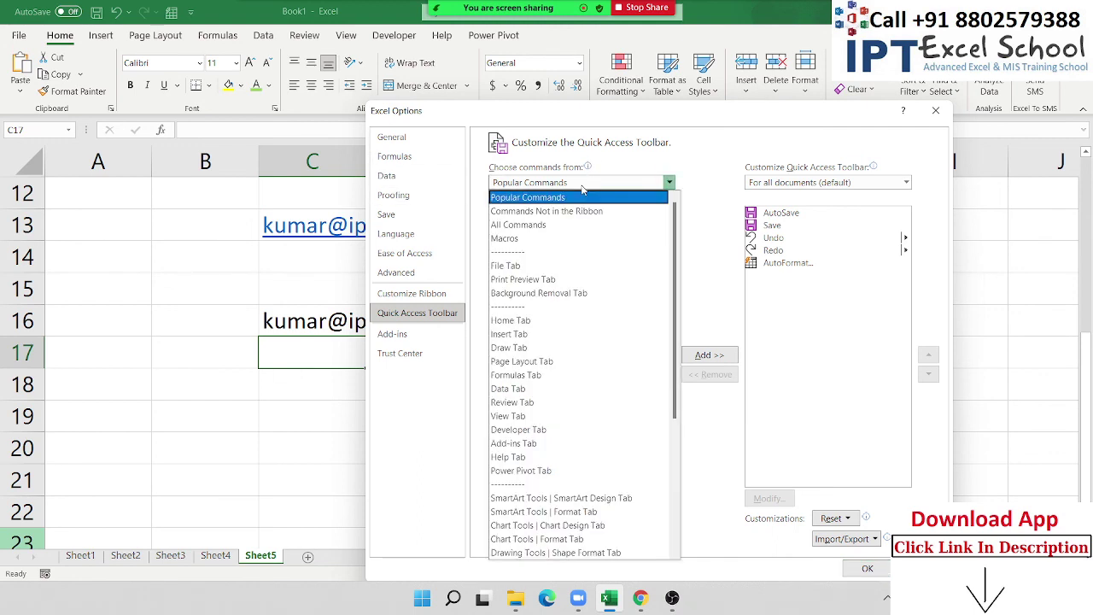
click(582, 188)
click(582, 183)
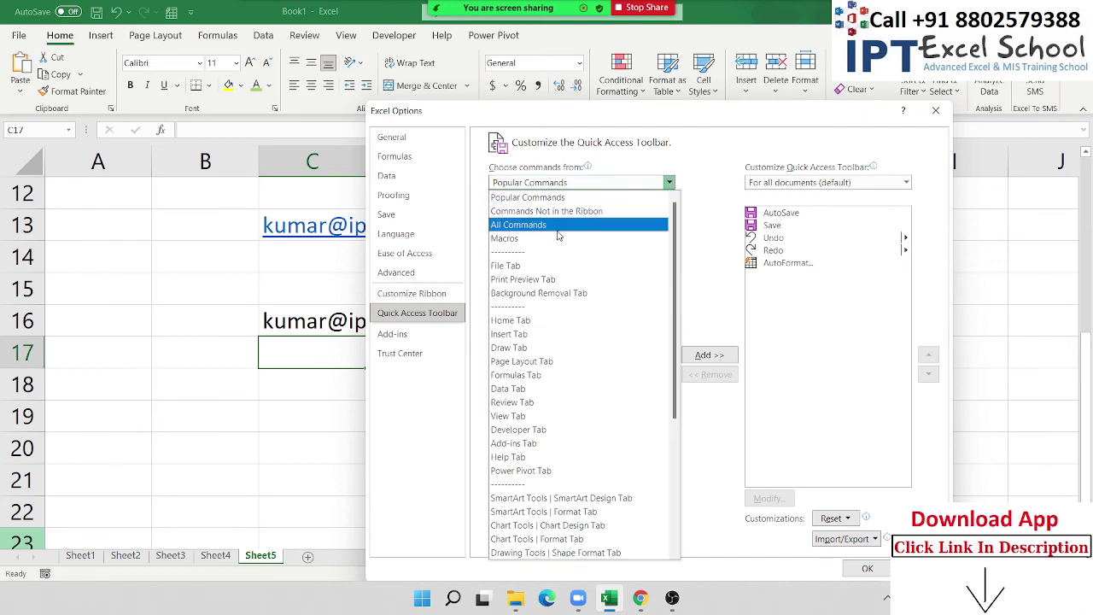
click(561, 225)
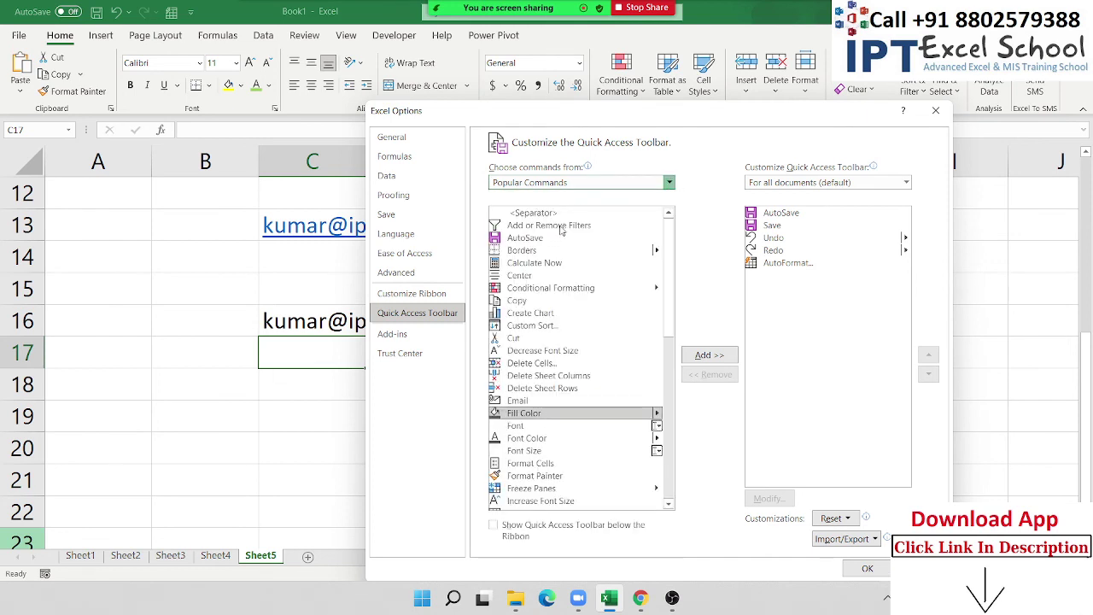
- List All Commands and browse the commands beginning with P
click(539, 238)
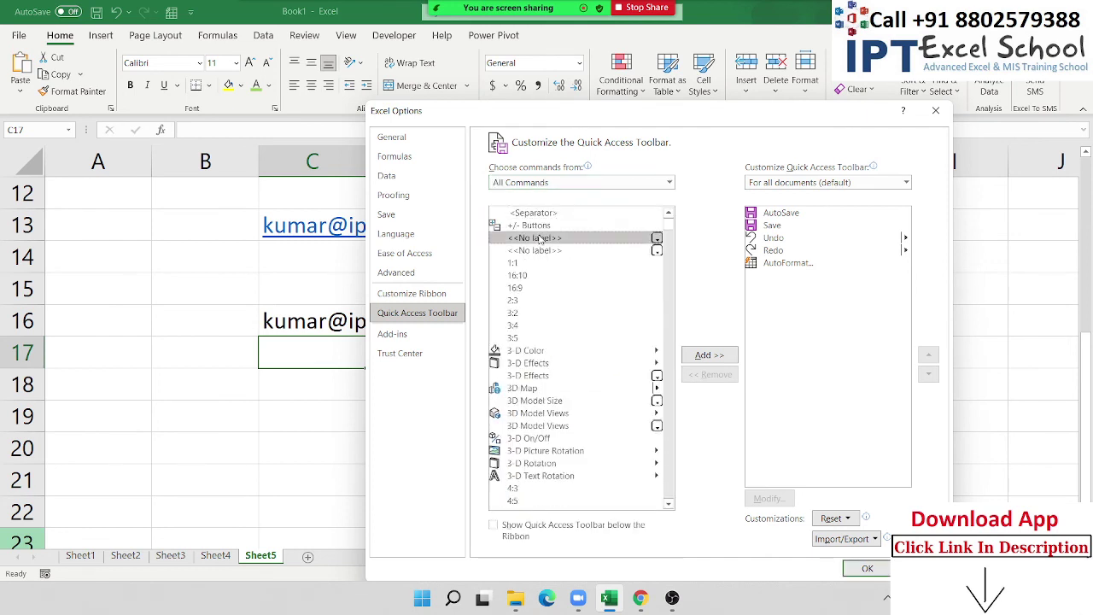
key(p)
scroll(581, 358, down, 3)
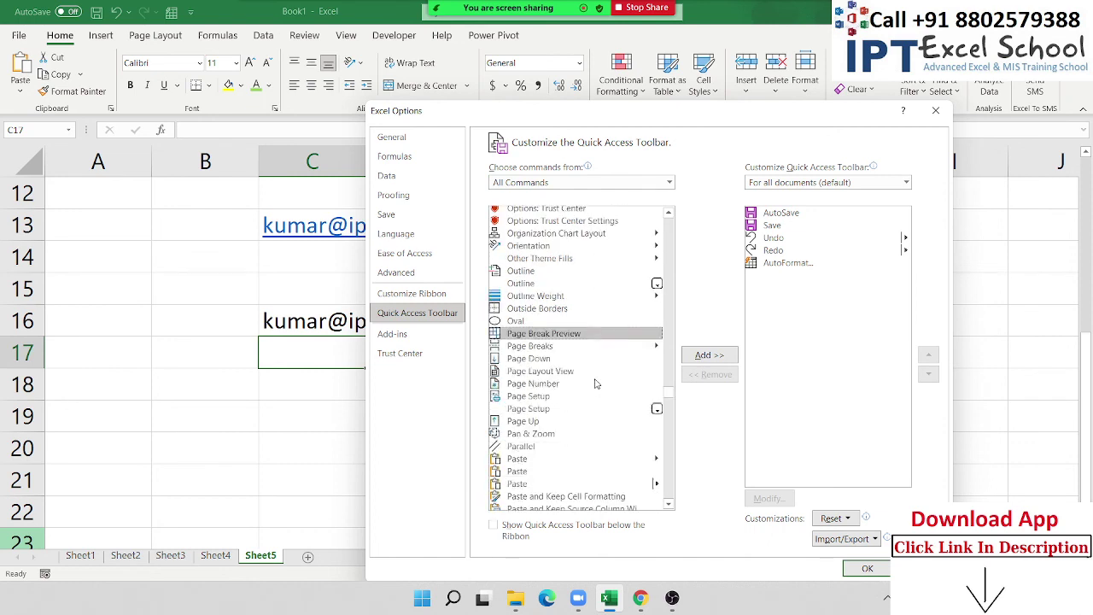
scroll(595, 384, down, 2)
scroll(595, 384, down, 5)
scroll(595, 383, down, 7)
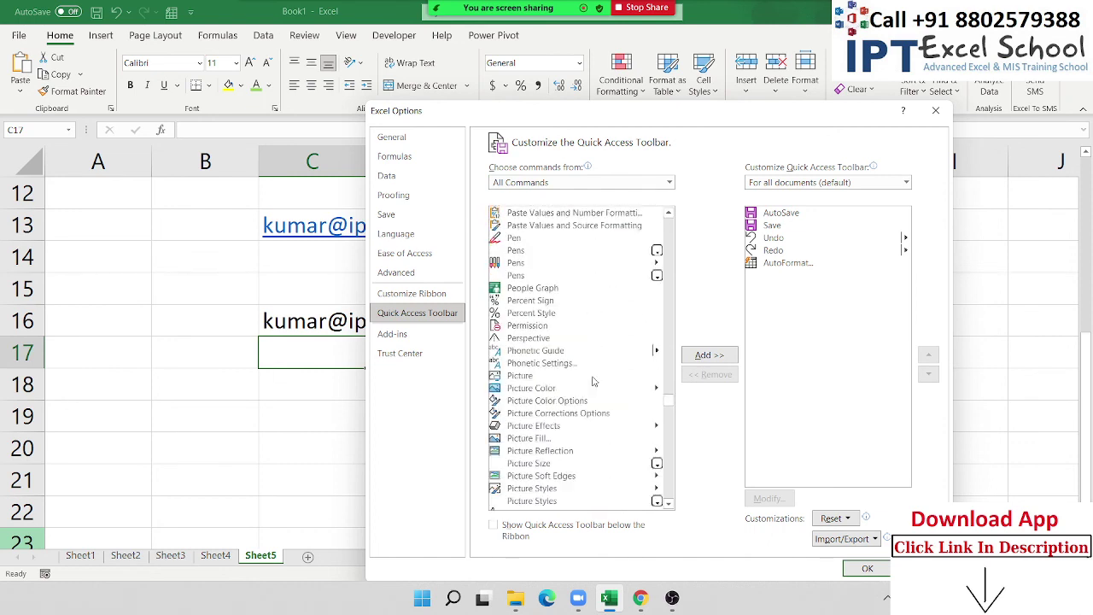
scroll(593, 380, down, 5)
scroll(593, 375, down, 3)
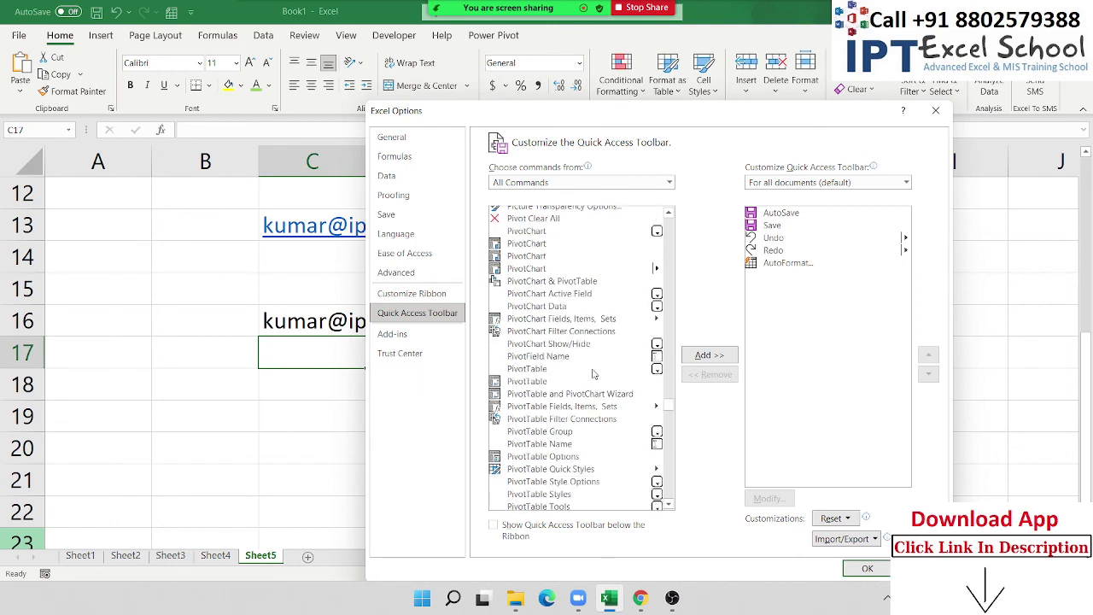
scroll(593, 373, up, 1)
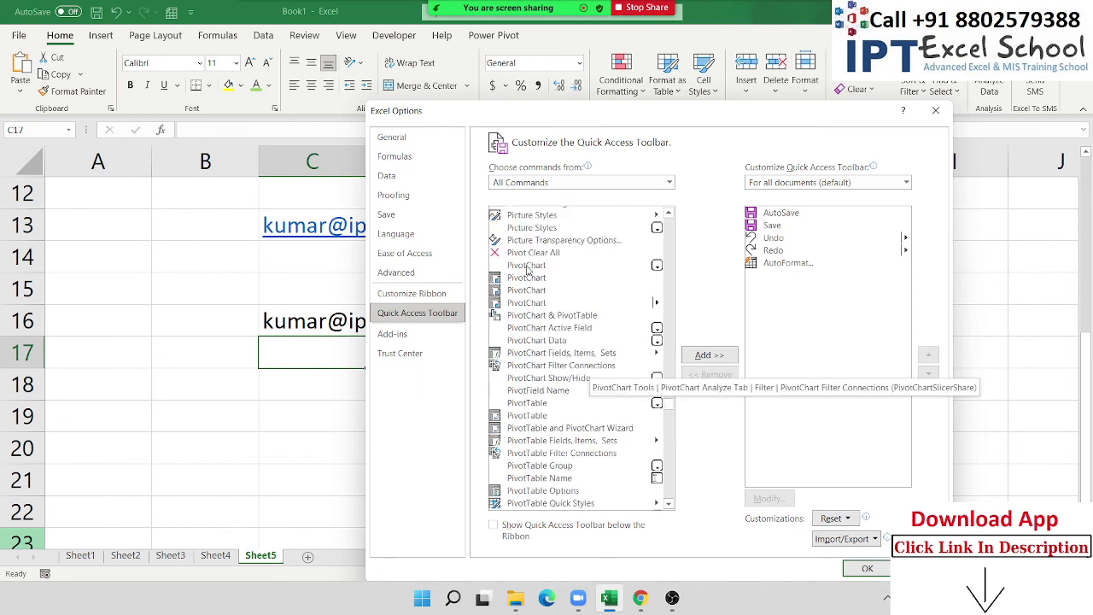
scroll(524, 277, up, 1)
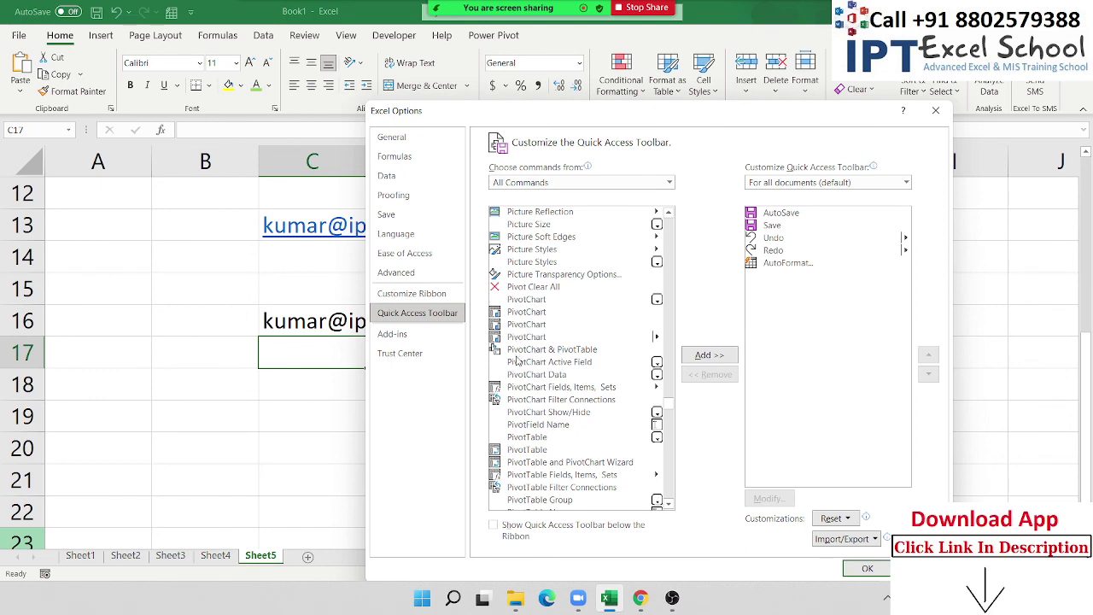
scroll(516, 361, down, 2)
scroll(517, 367, down, 1)
scroll(520, 375, down, 2)
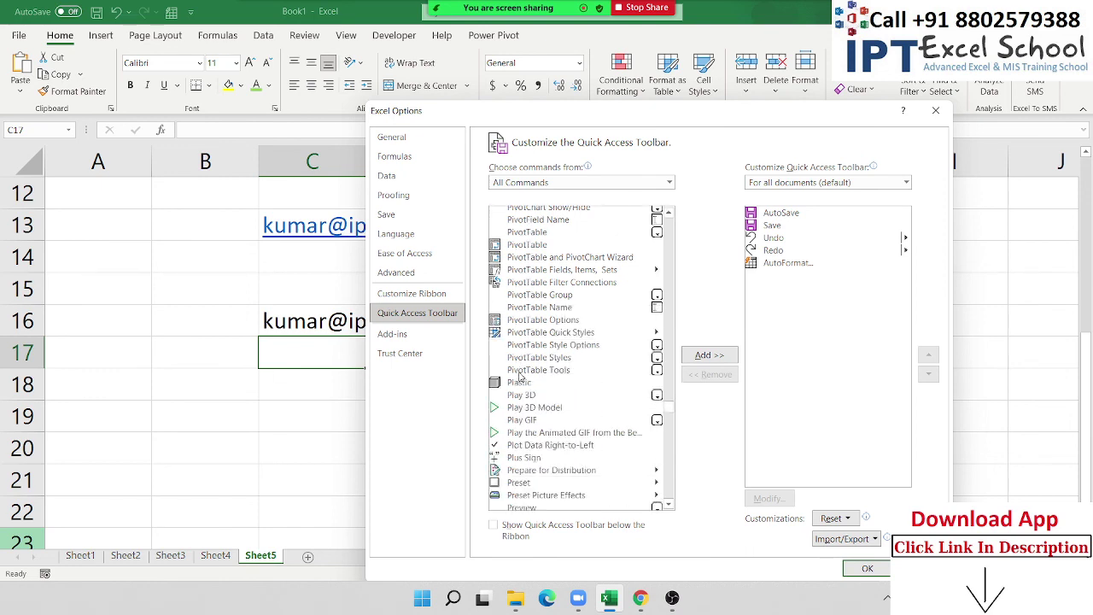
scroll(522, 376, down, 1)
scroll(522, 376, down, 1)
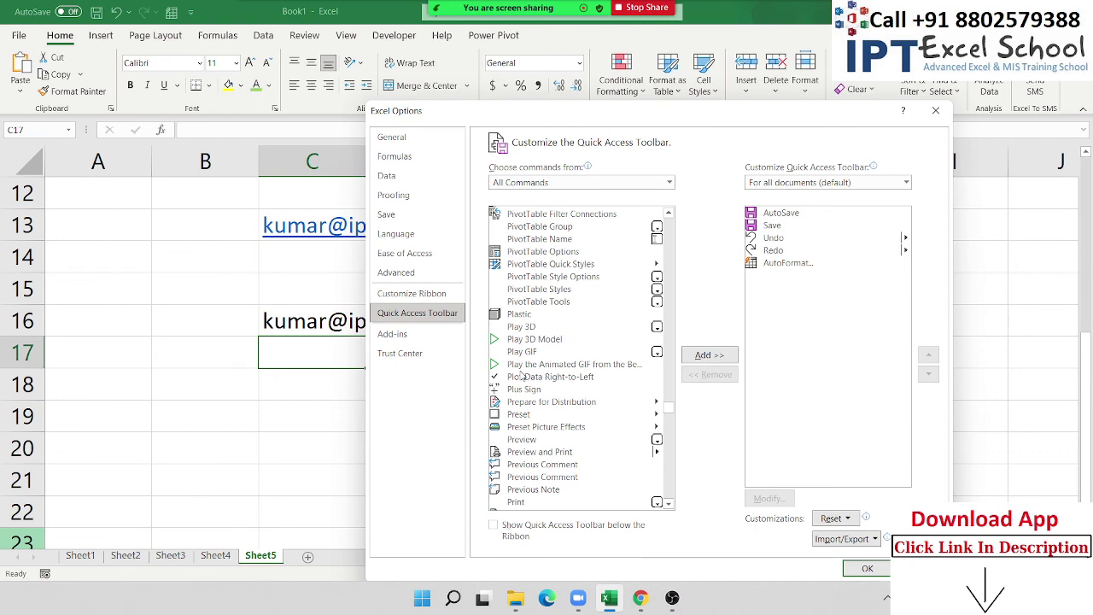
- Jump back to the I commands and scroll down to the PivotChart entries
key(i)
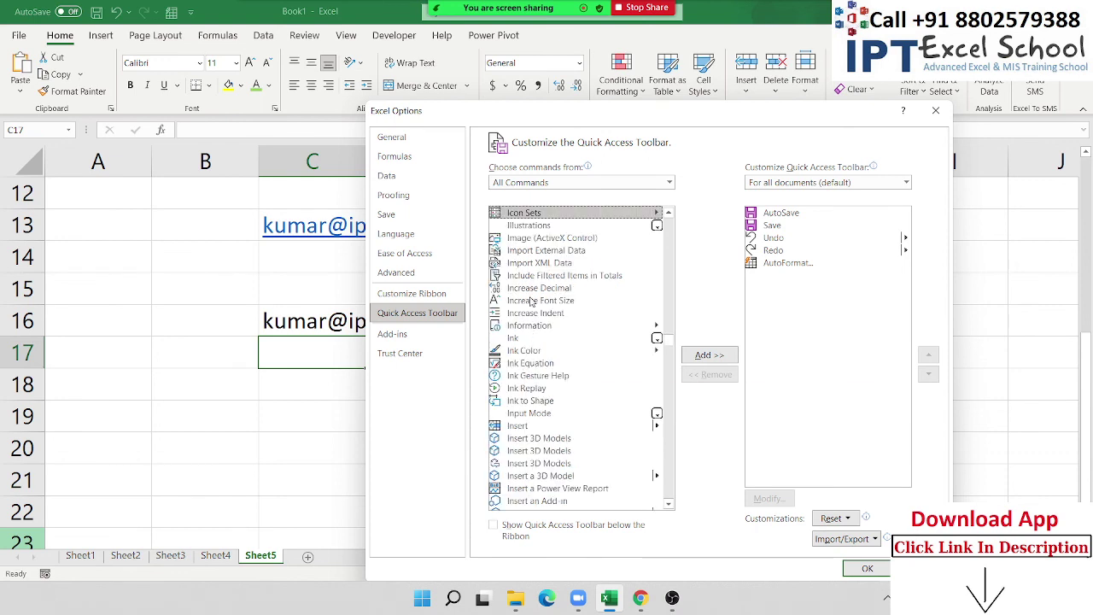
scroll(534, 355, down, 2)
scroll(534, 355, down, 2)
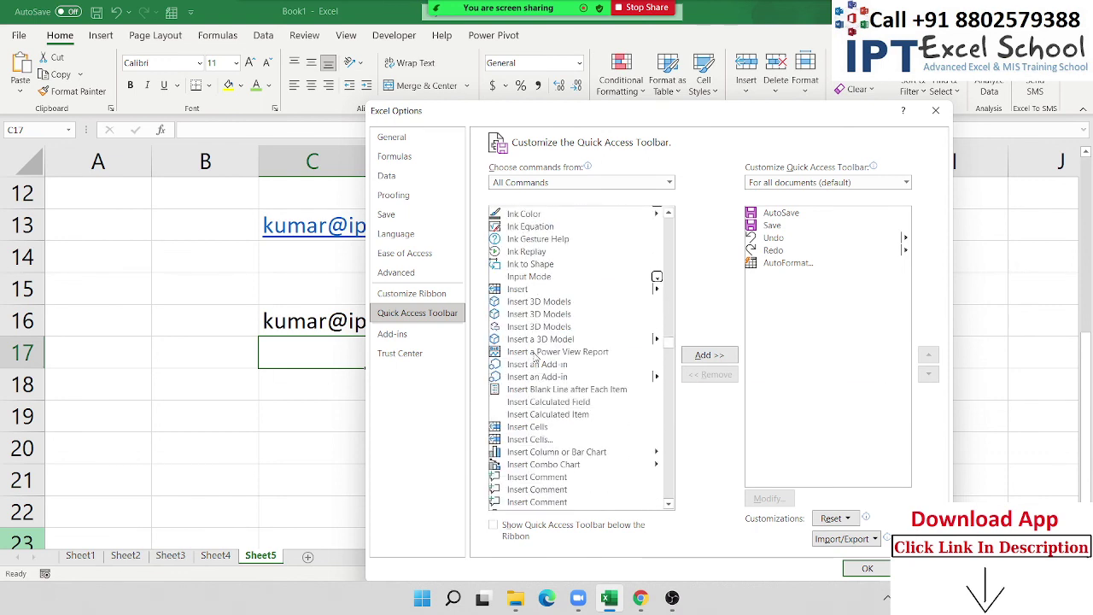
scroll(535, 357, down, 1)
scroll(536, 359, down, 1)
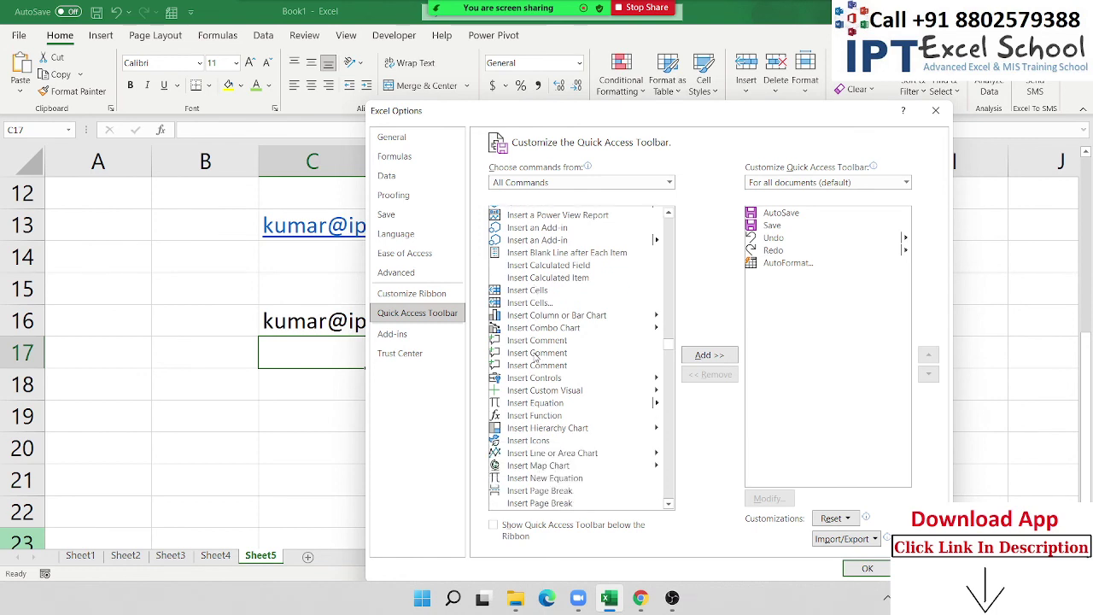
scroll(535, 359, down, 2)
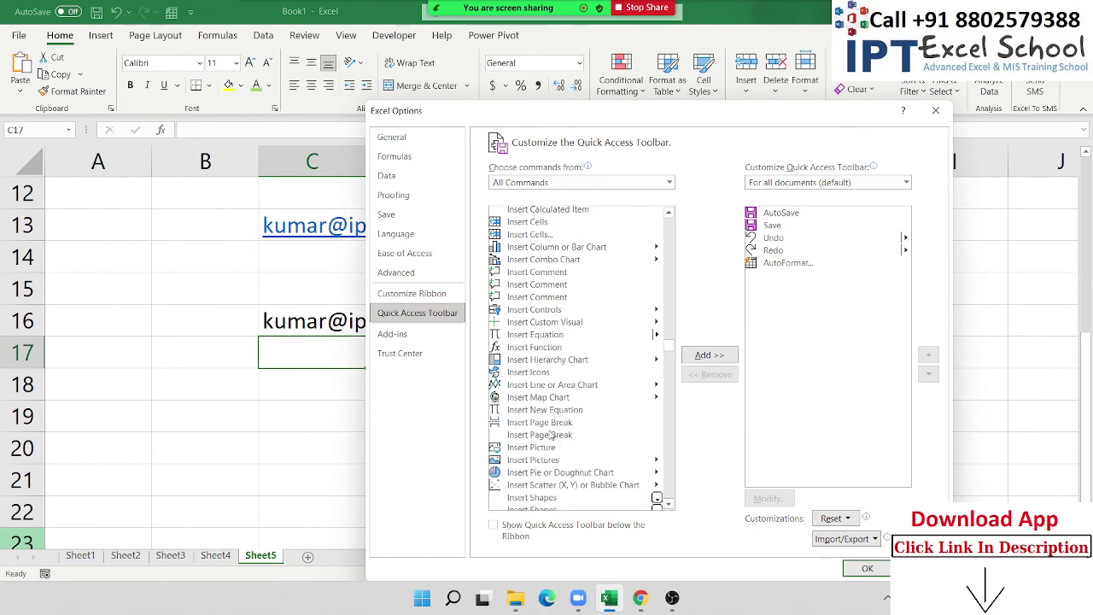
scroll(559, 486, down, 1)
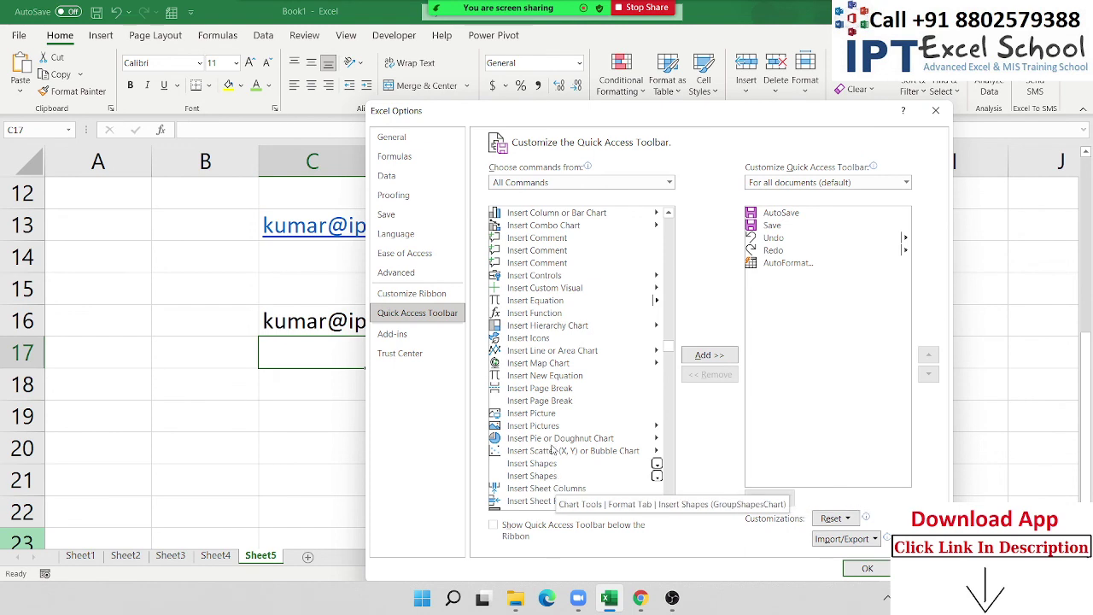
scroll(554, 445, down, 10)
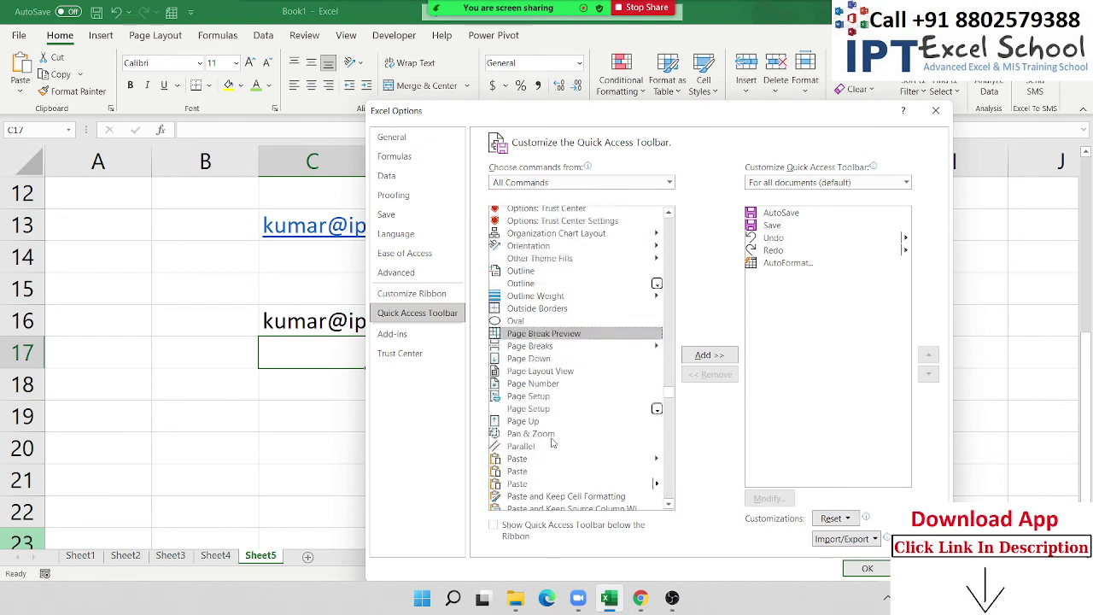
scroll(553, 441, down, 8)
scroll(554, 441, down, 5)
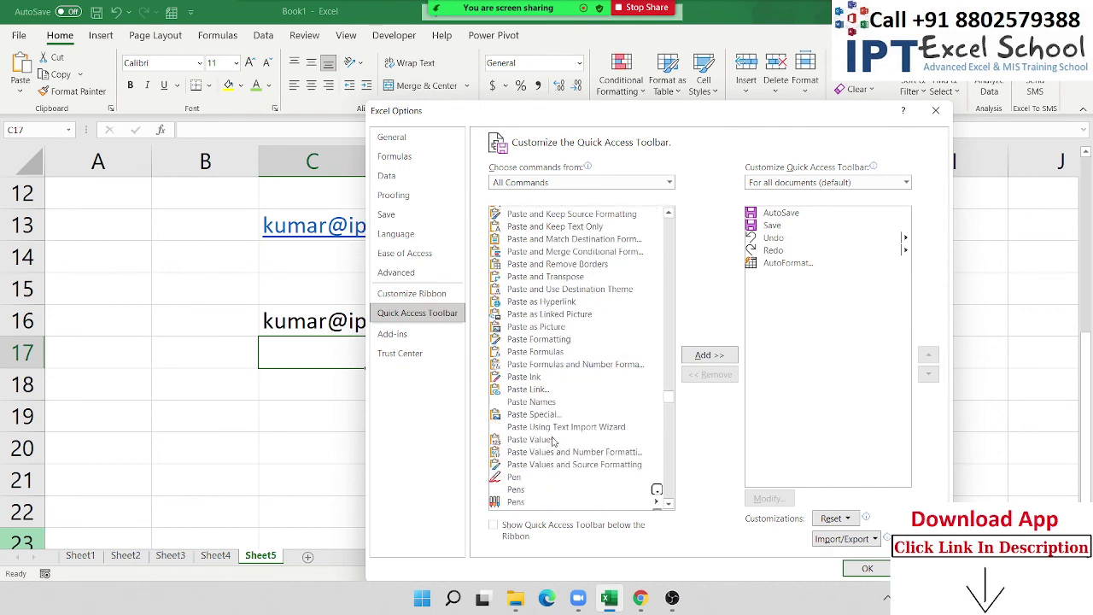
scroll(553, 441, down, 3)
scroll(553, 441, down, 3)
scroll(553, 441, down, 2)
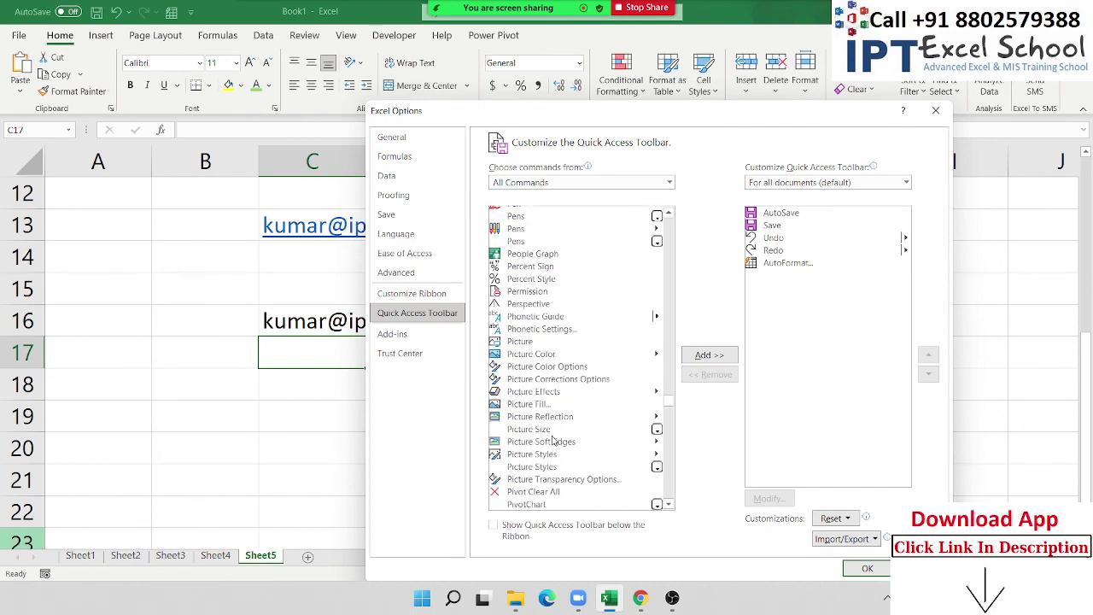
scroll(553, 441, down, 1)
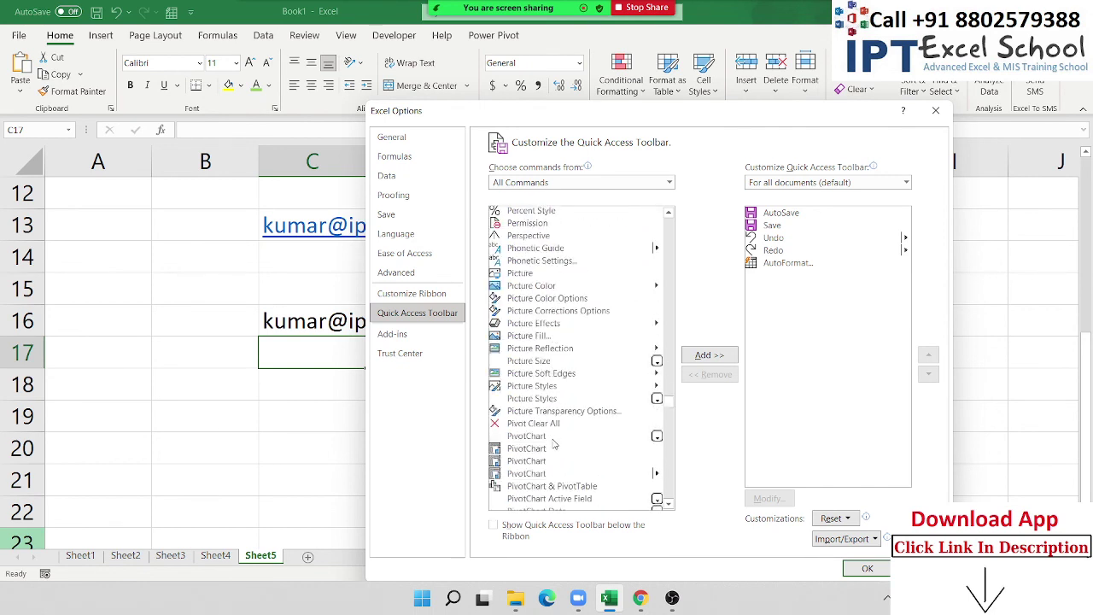
scroll(555, 434, down, 1)
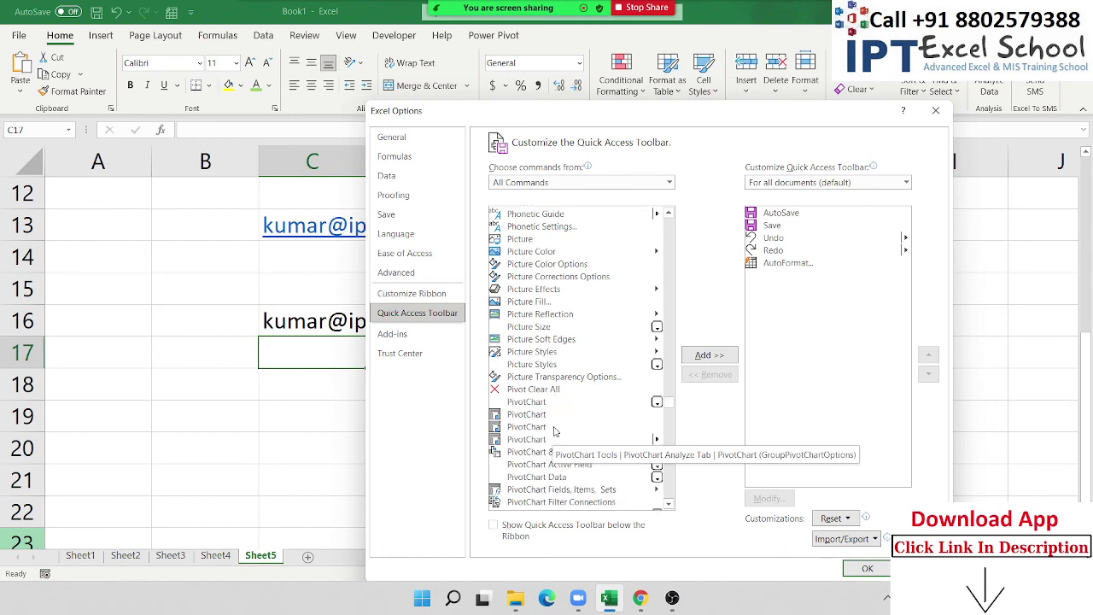
- Add the PivotTable command to the Quick Access Toolbar and close Excel Options with OK
click(539, 416)
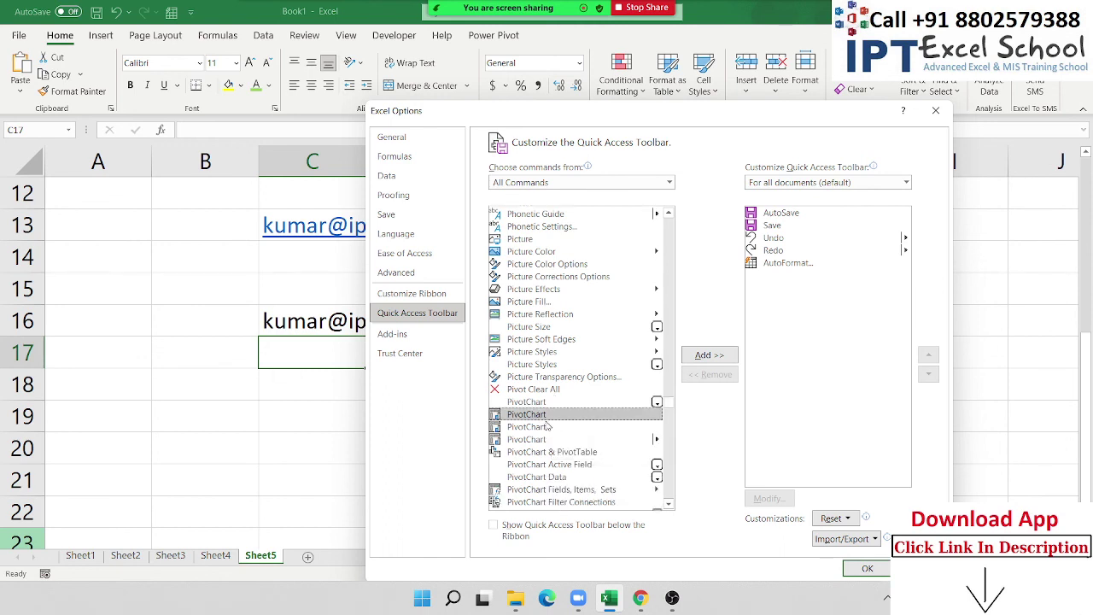
click(544, 403)
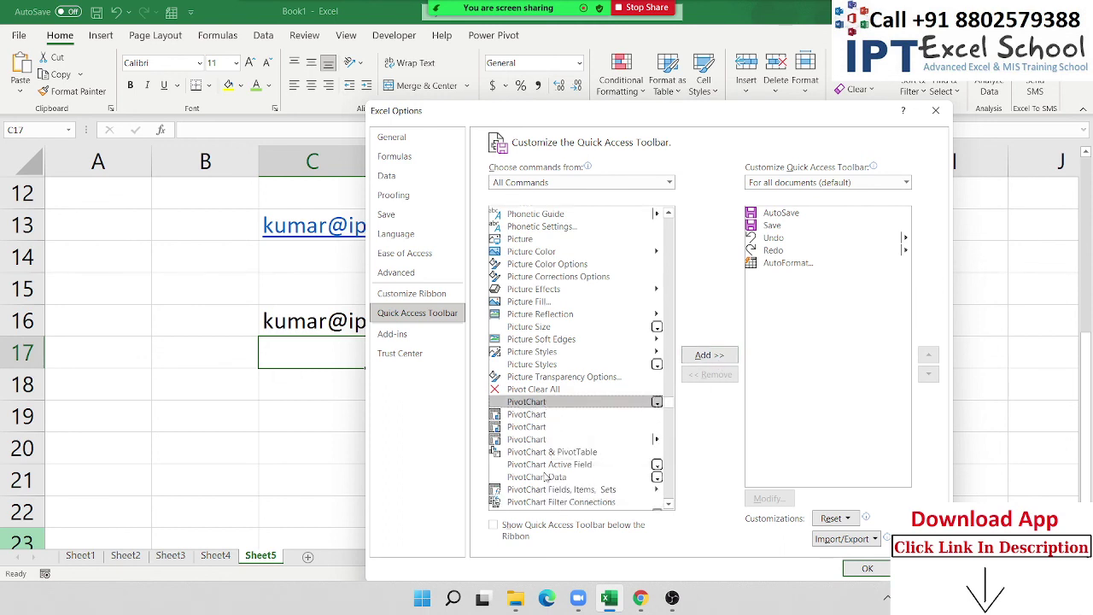
scroll(545, 489, down, 1)
scroll(548, 495, down, 1)
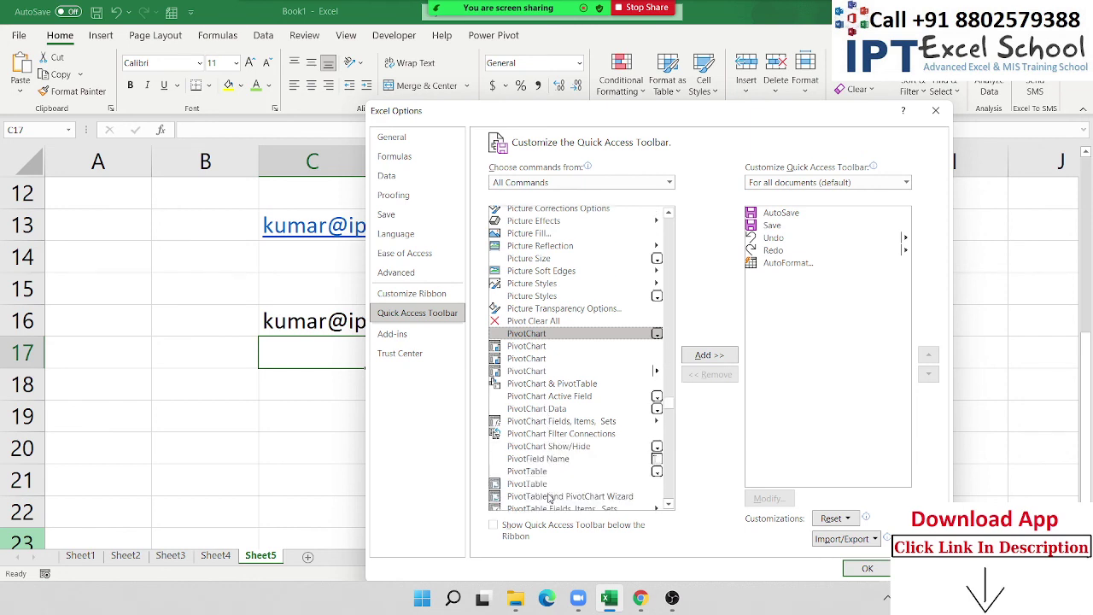
click(543, 472)
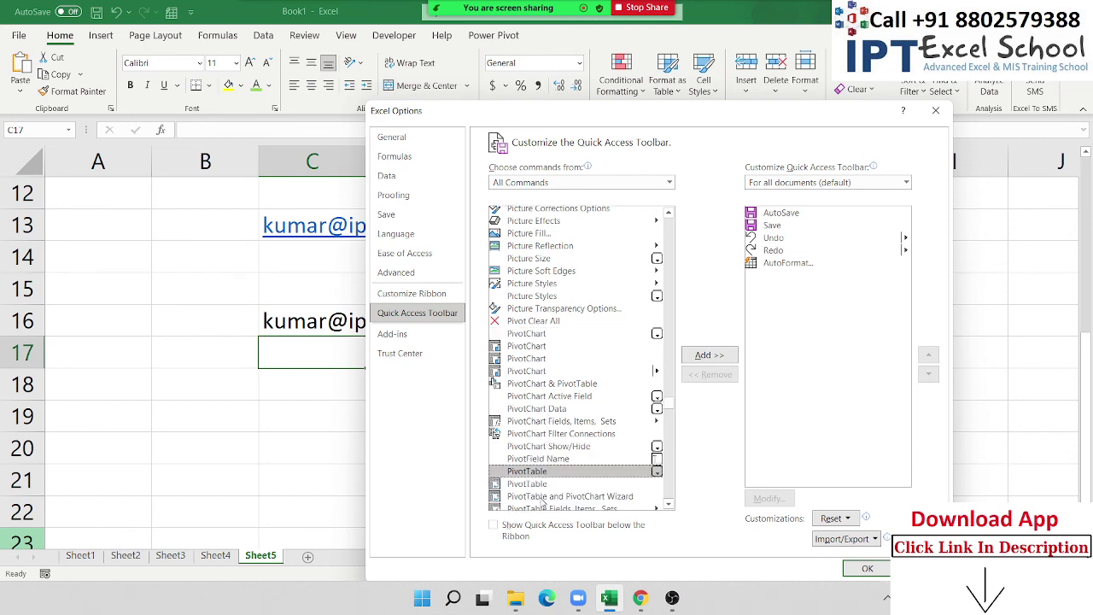
click(535, 484)
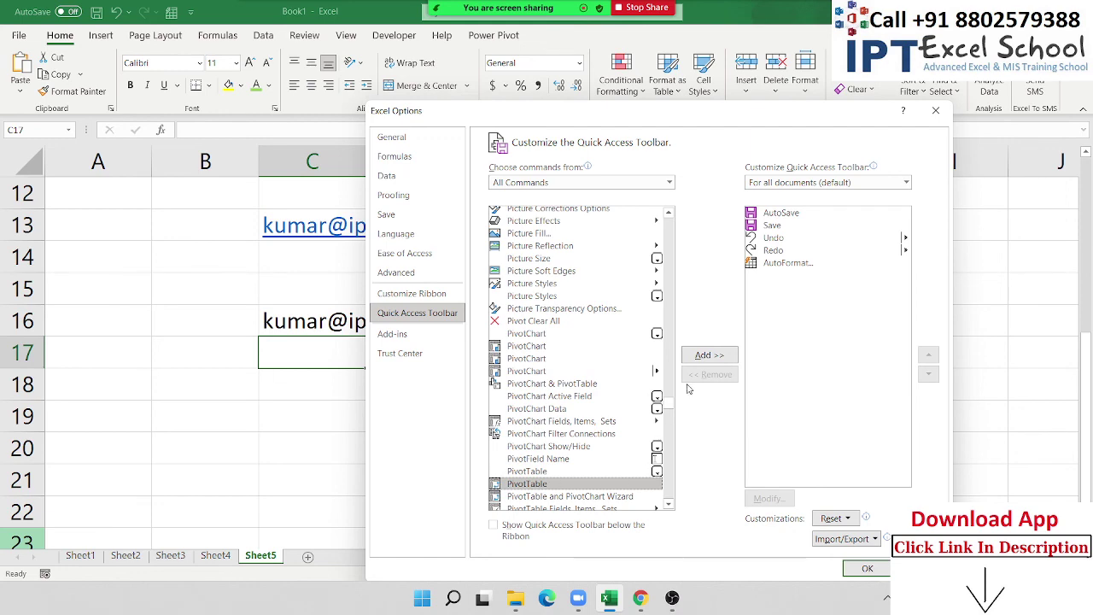
click(704, 354)
click(845, 567)
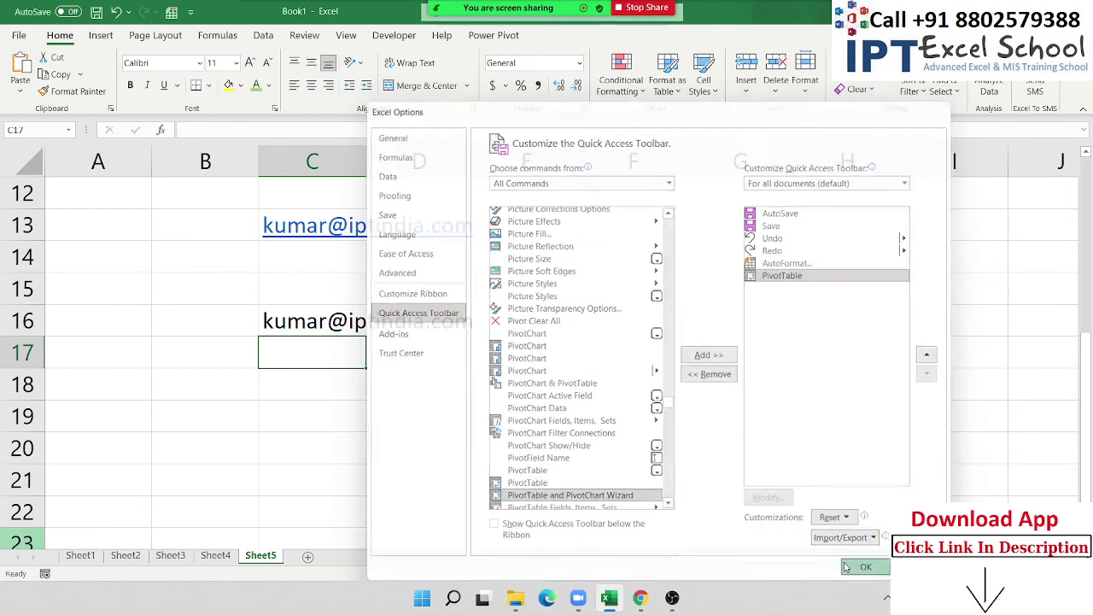
- Test the new PivotTable toolbar button from cell G21, then cancel the Create PivotTable dialog
click(740, 485)
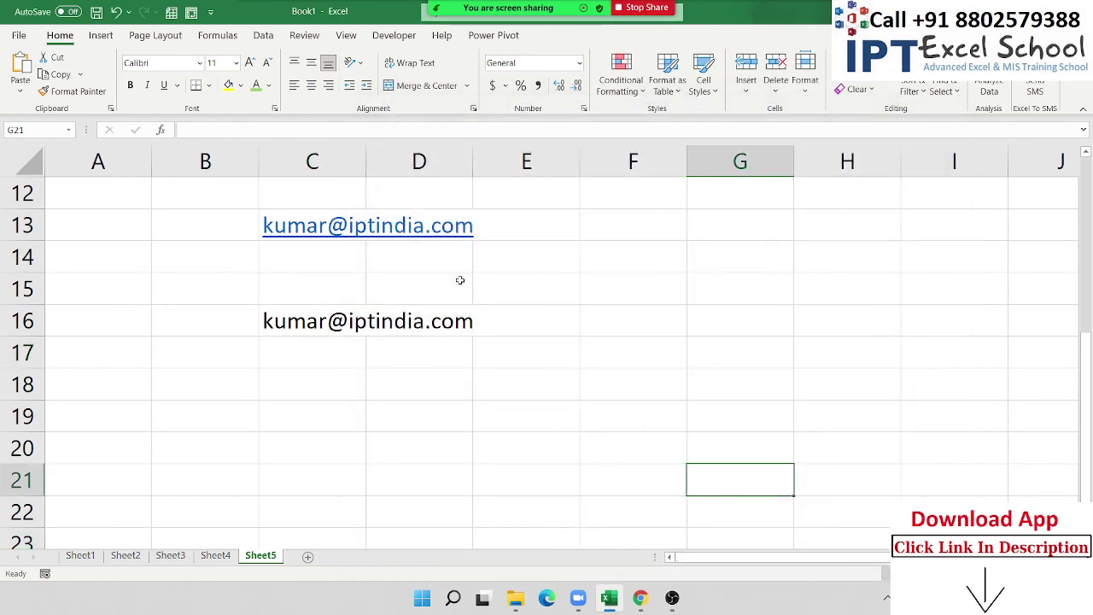
click(192, 12)
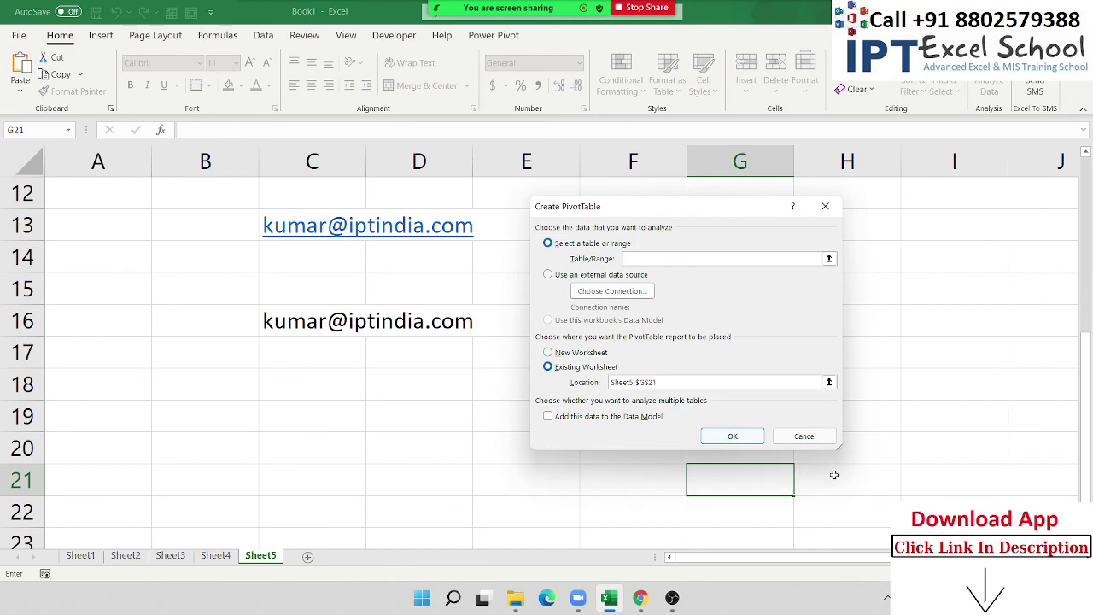
click(804, 436)
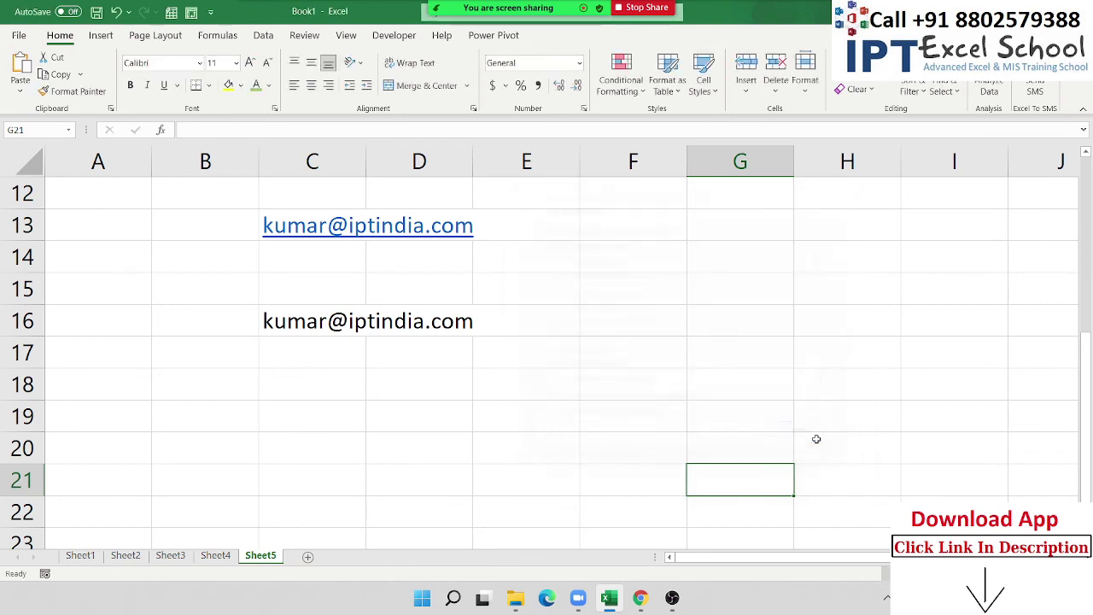
click(635, 287)
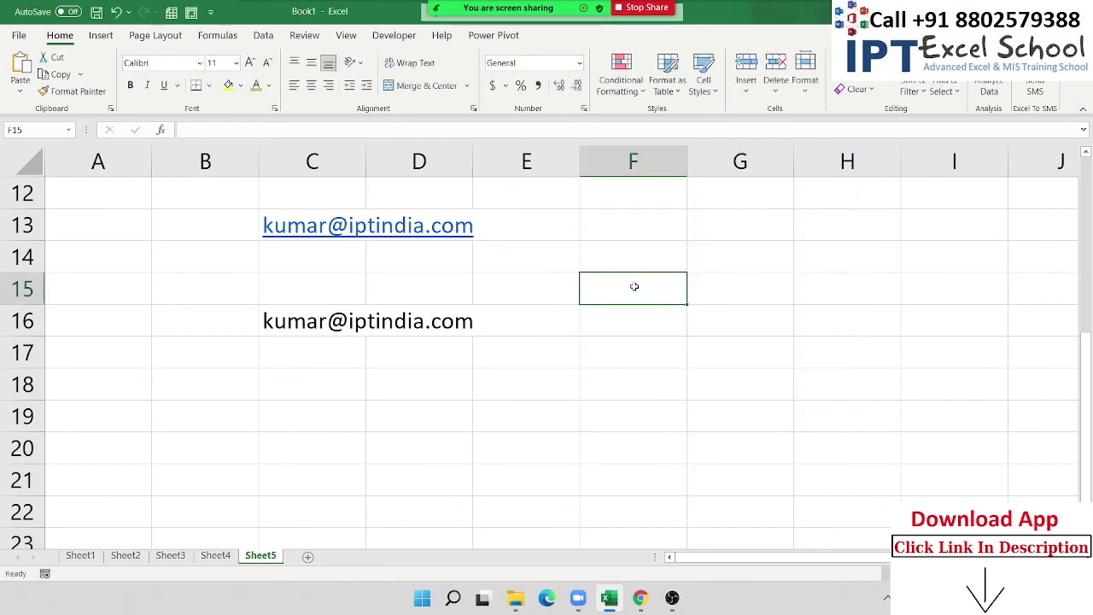
click(21, 36)
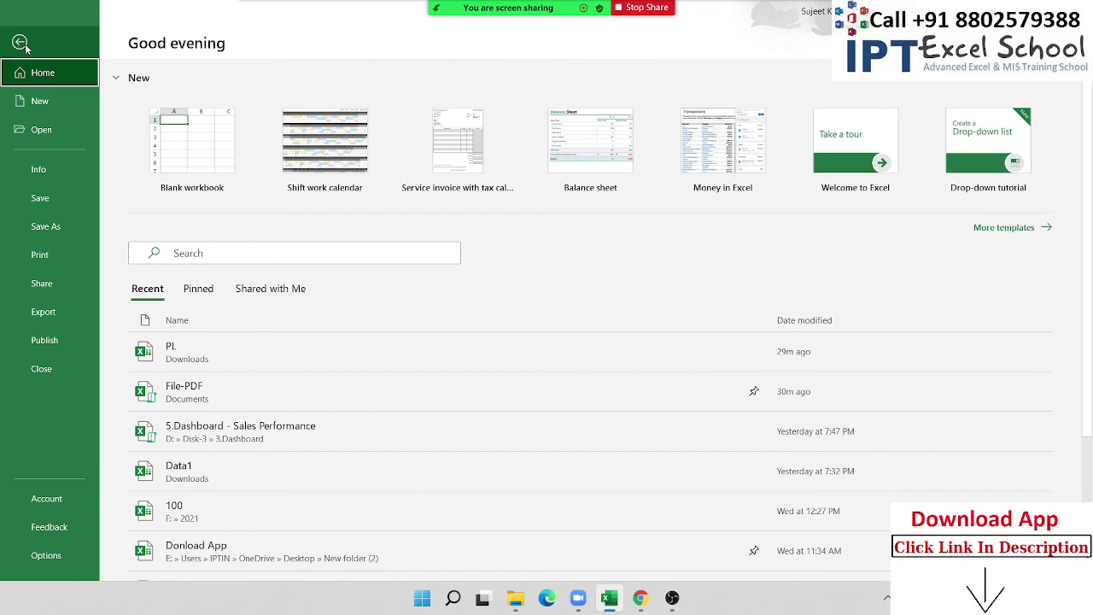
click(21, 43)
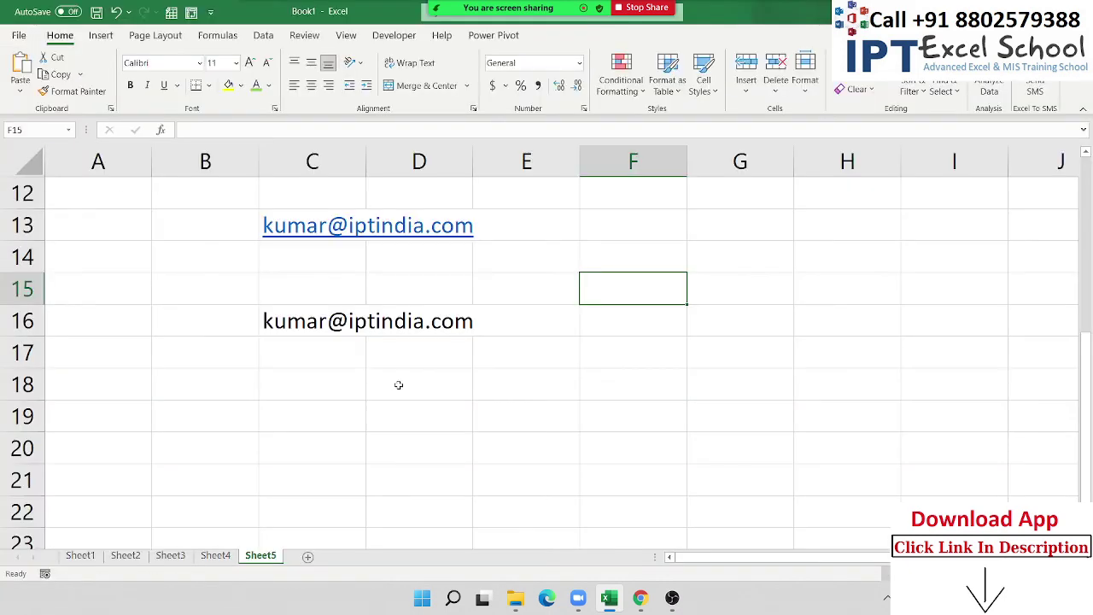
- Fill the blank cell B12 across to E12 and down to row 18, wiping the emails
click(214, 196)
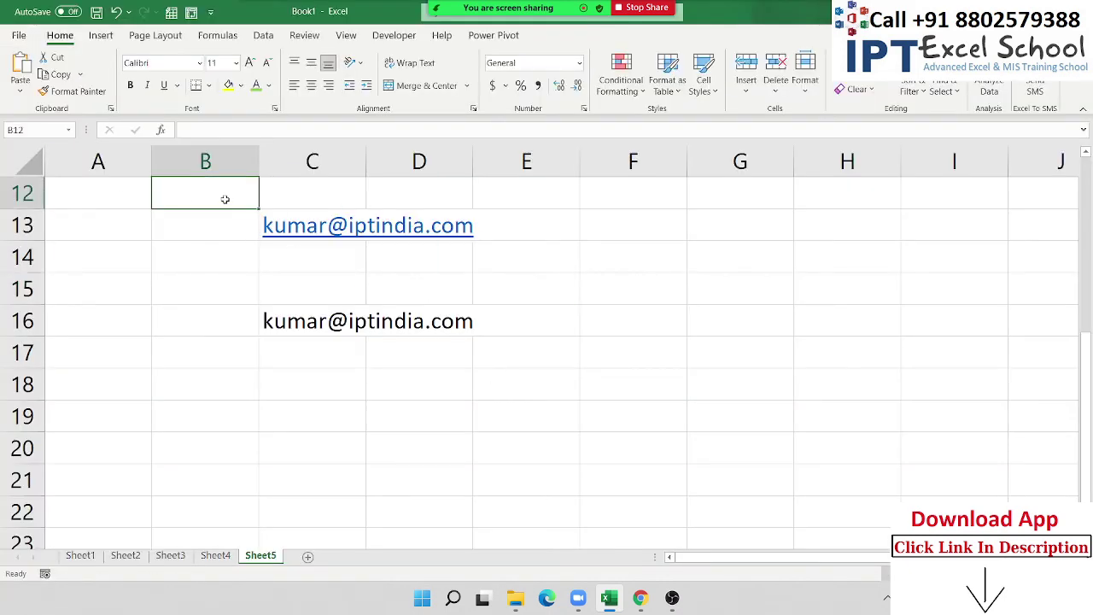
drag(259, 208, 581, 365)
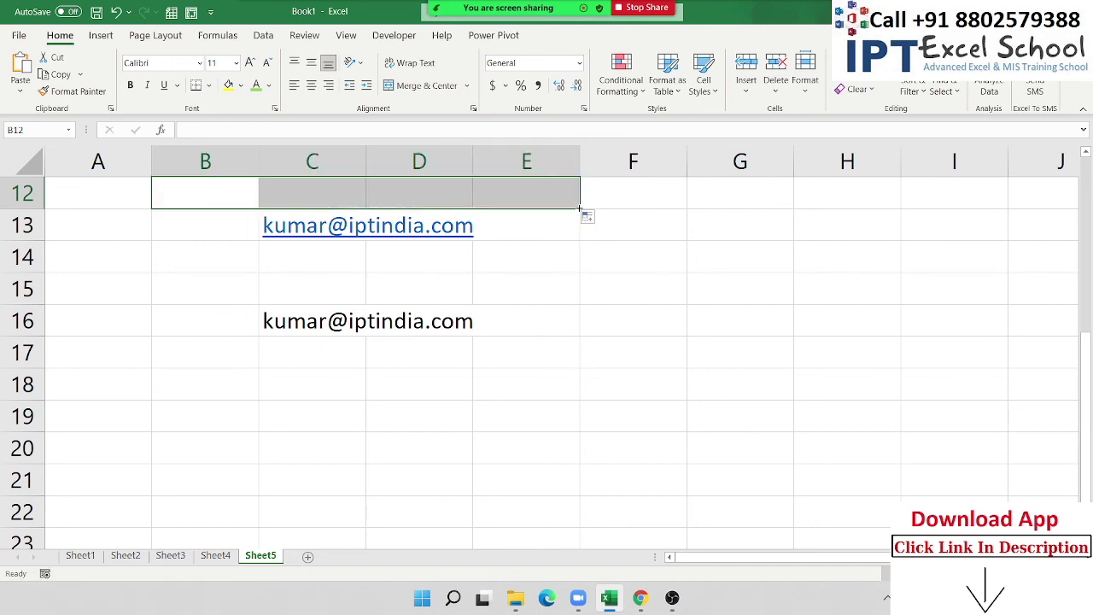
drag(578, 206, 581, 401)
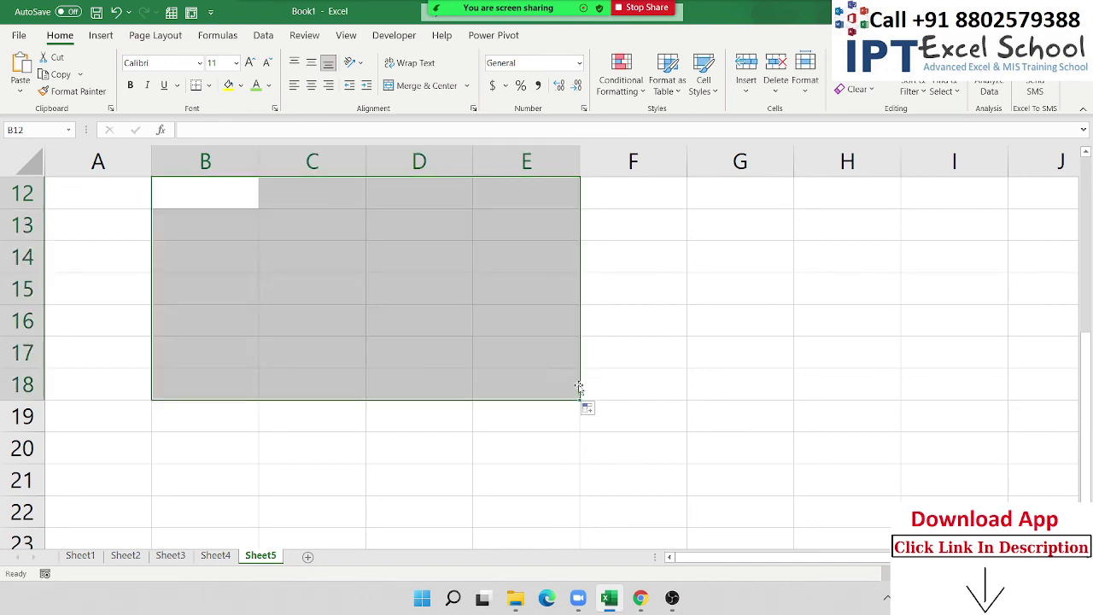
- Check the Insert tab commands, return to the Home tab, and select cell C14
click(245, 225)
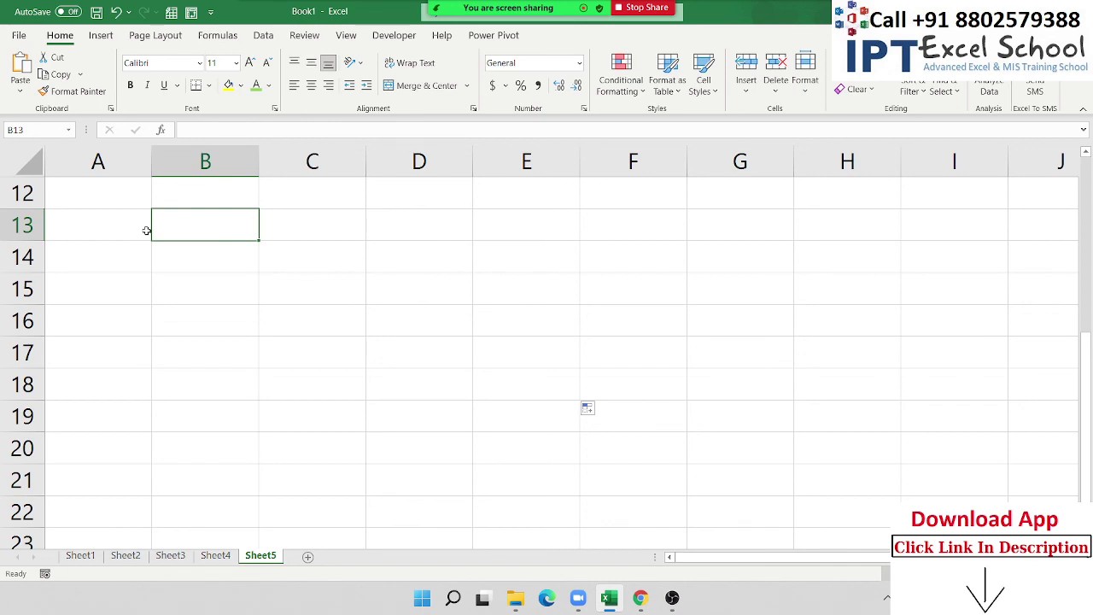
click(95, 35)
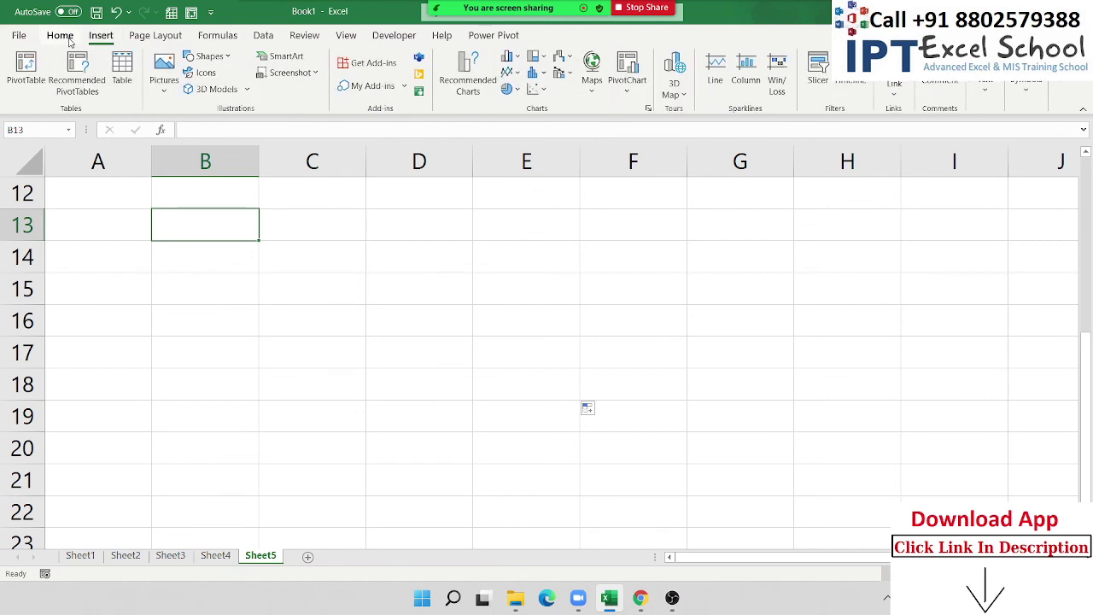
click(65, 35)
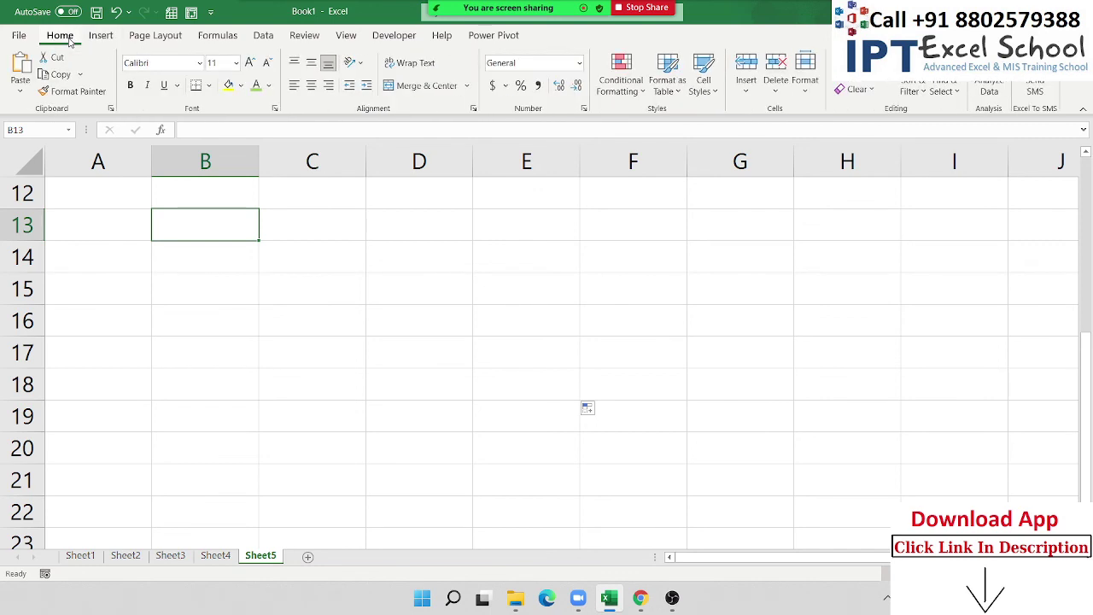
click(353, 245)
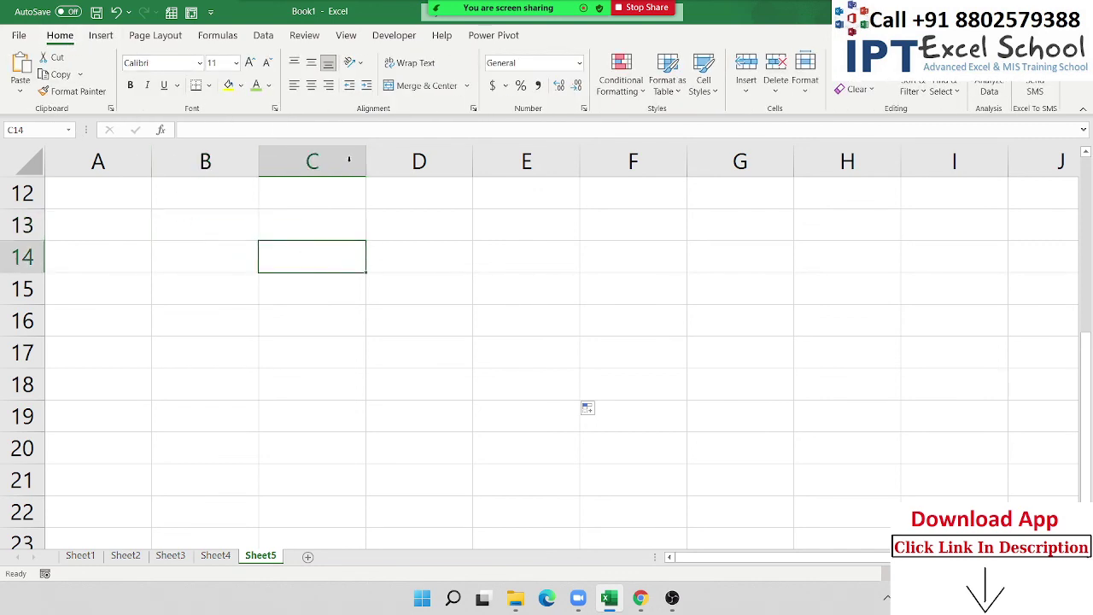